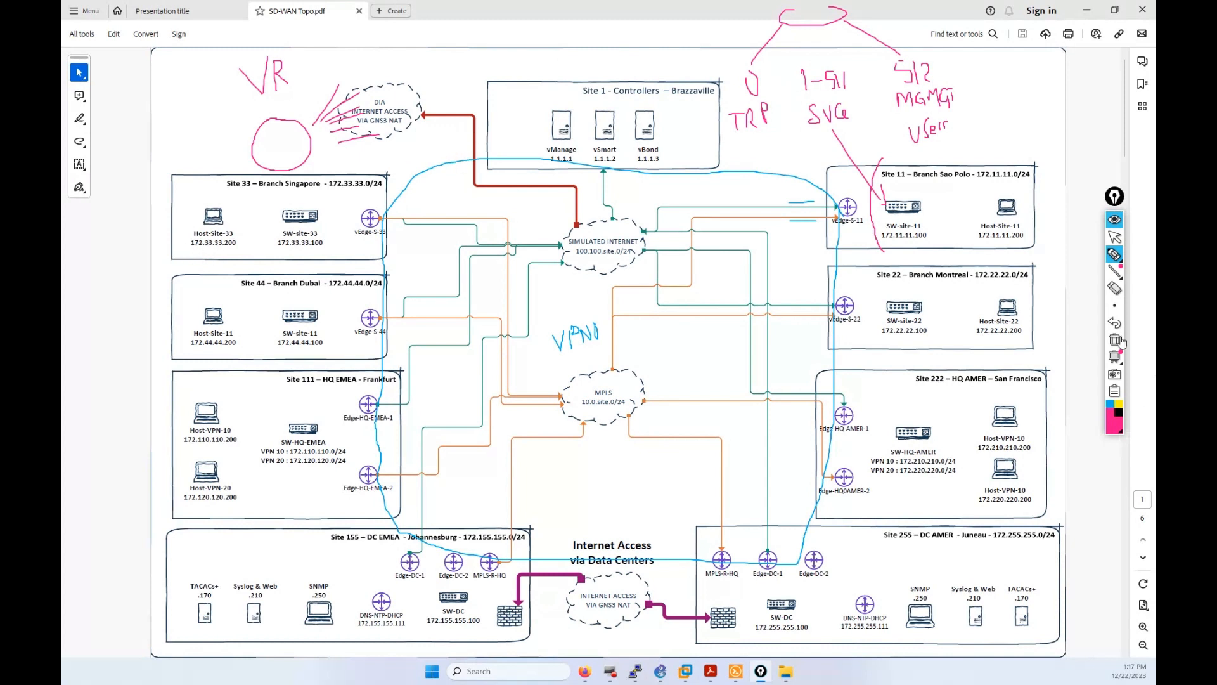
Step: Clear the pen annotations from the topology and open the Cisco SD-WAN feature templates list in Firefox
click(1115, 238)
click(1115, 339)
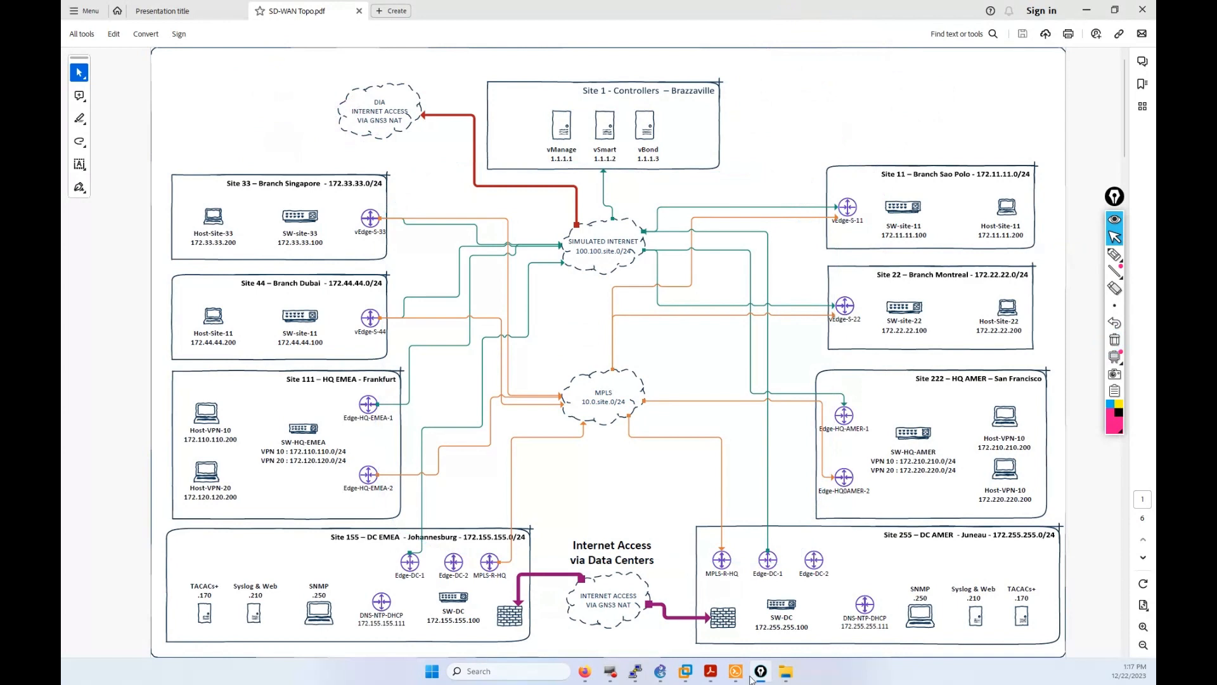
click(585, 671)
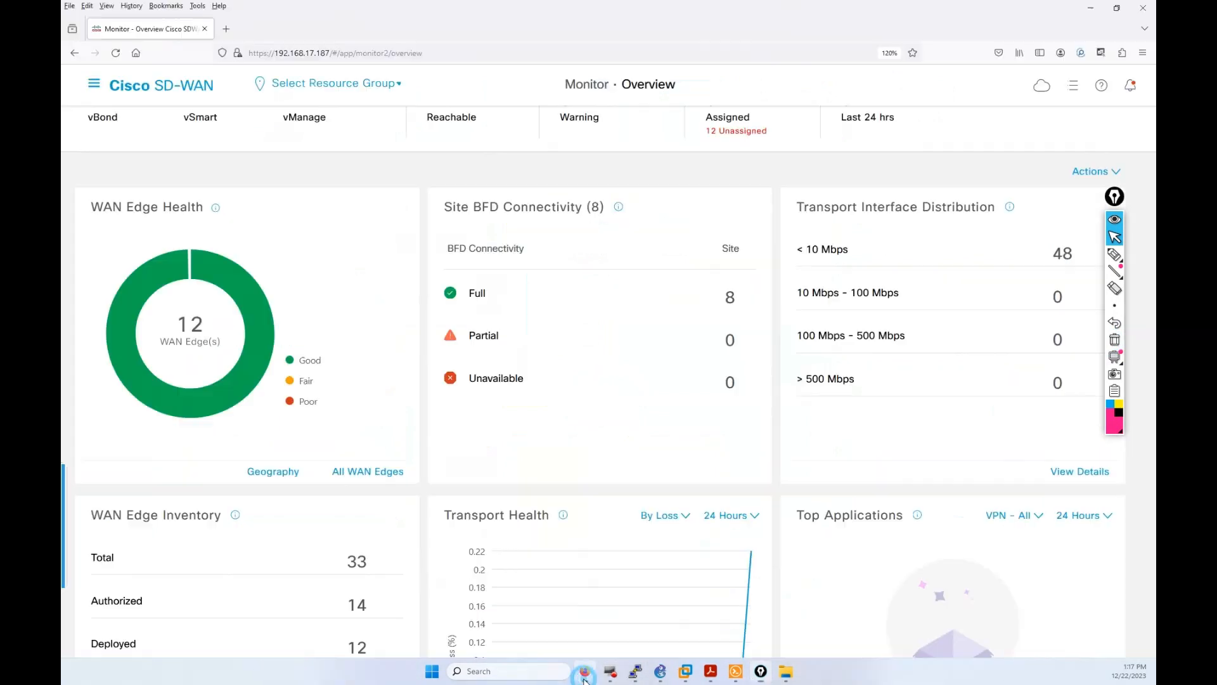
click(94, 84)
click(79, 183)
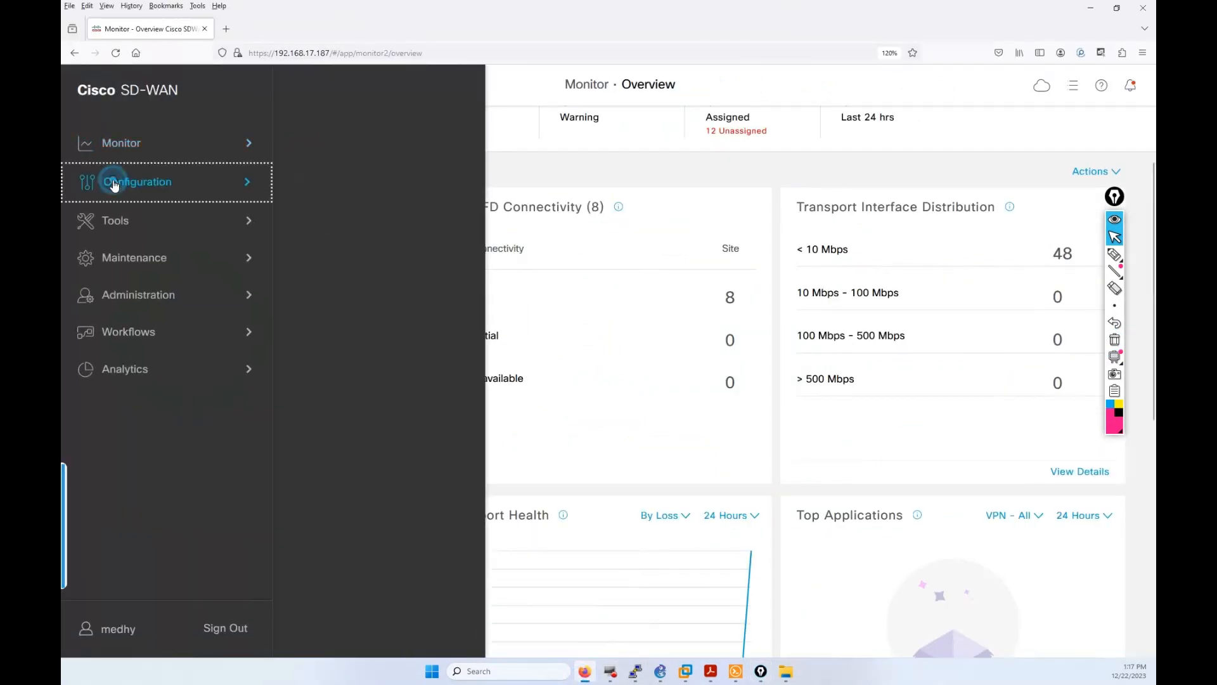
click(313, 257)
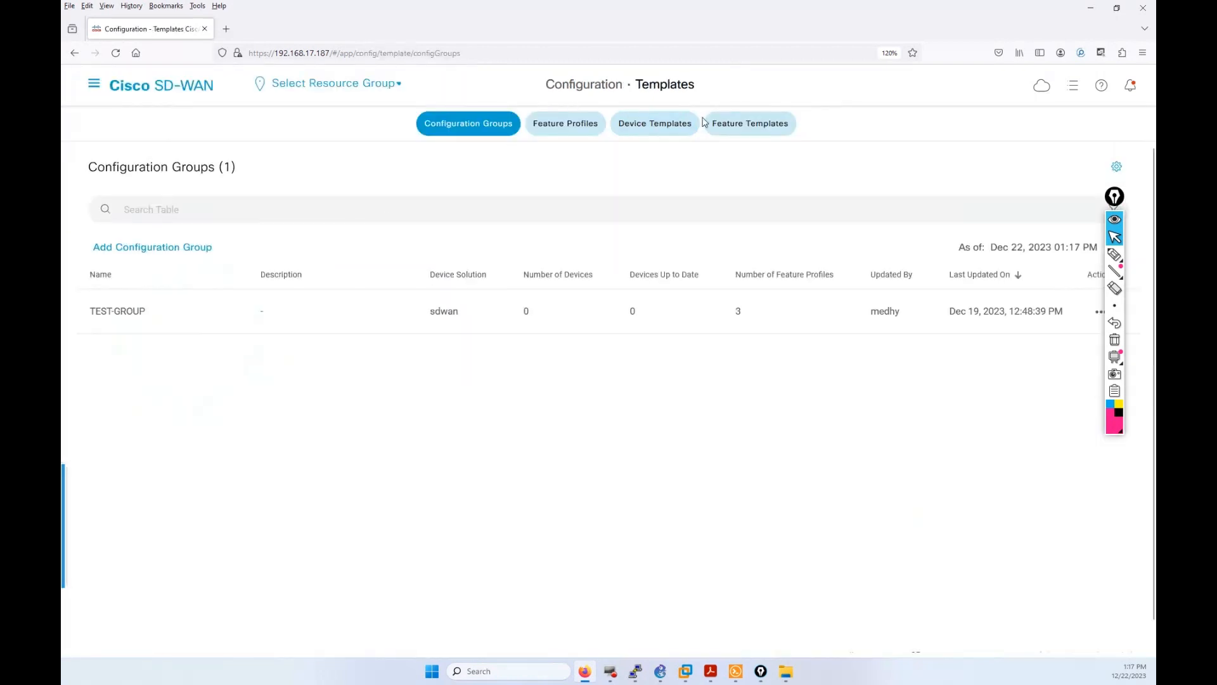
click(750, 124)
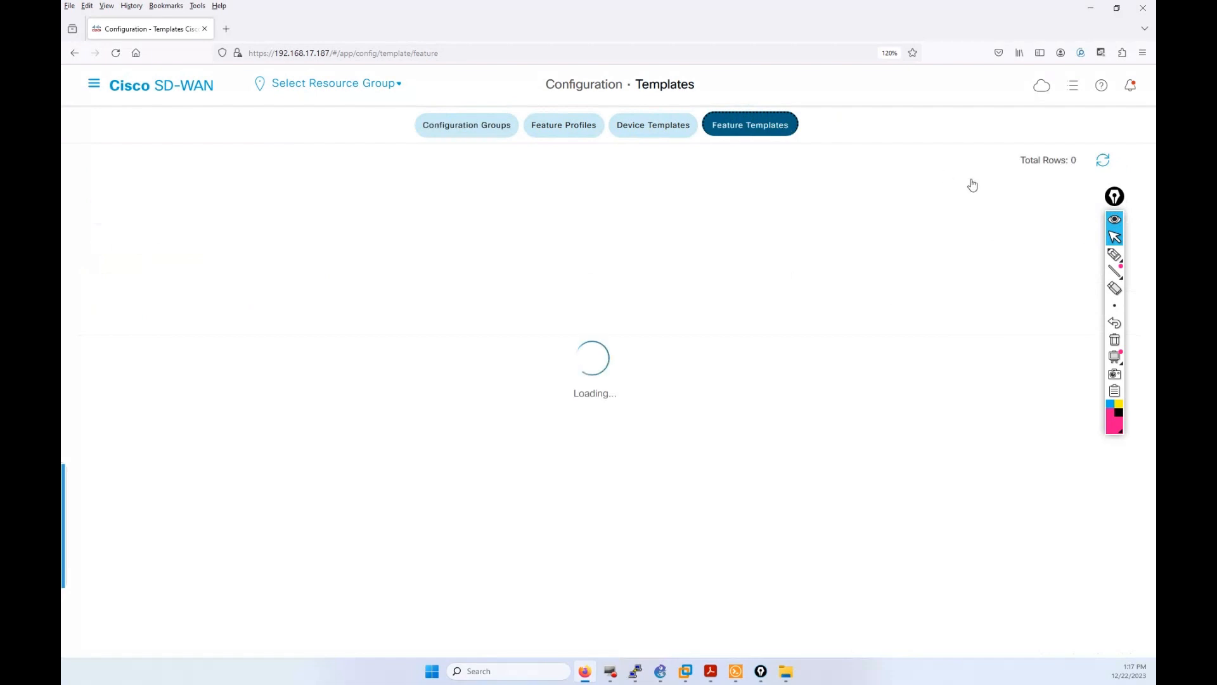
Step: Handwrite a bracketed note reading "VPN Temp" and "VPN int Temp" beside the page title with the pen
click(1114, 254)
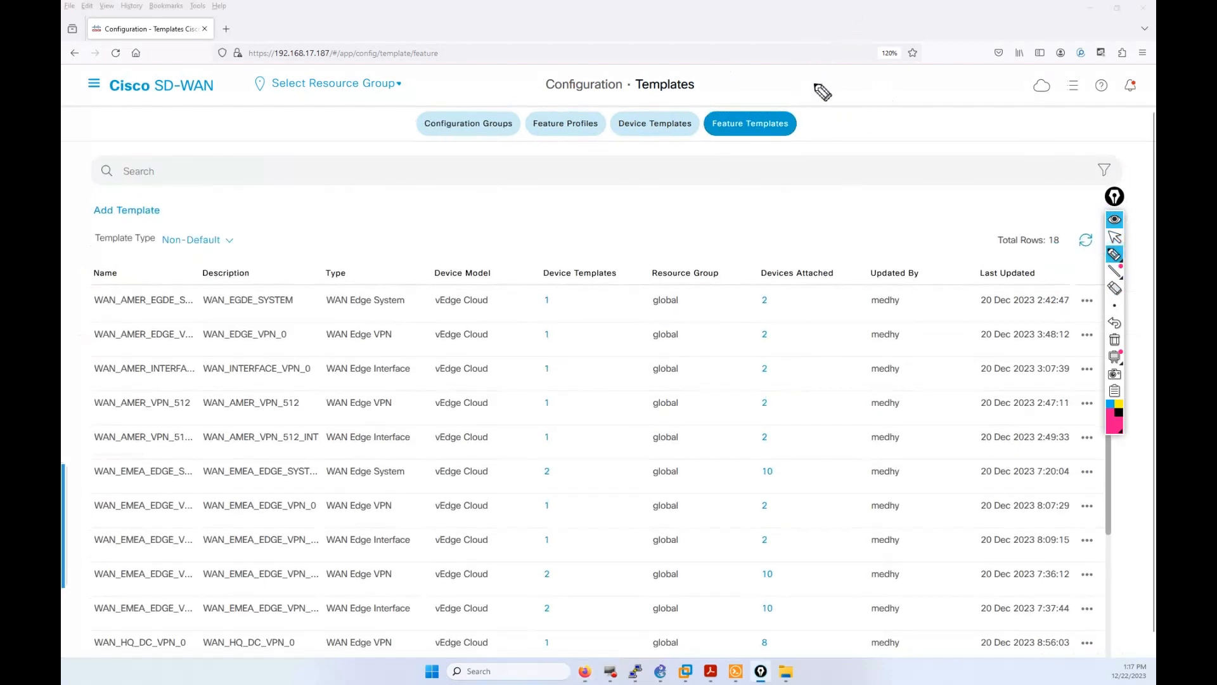
drag(836, 68, 852, 148)
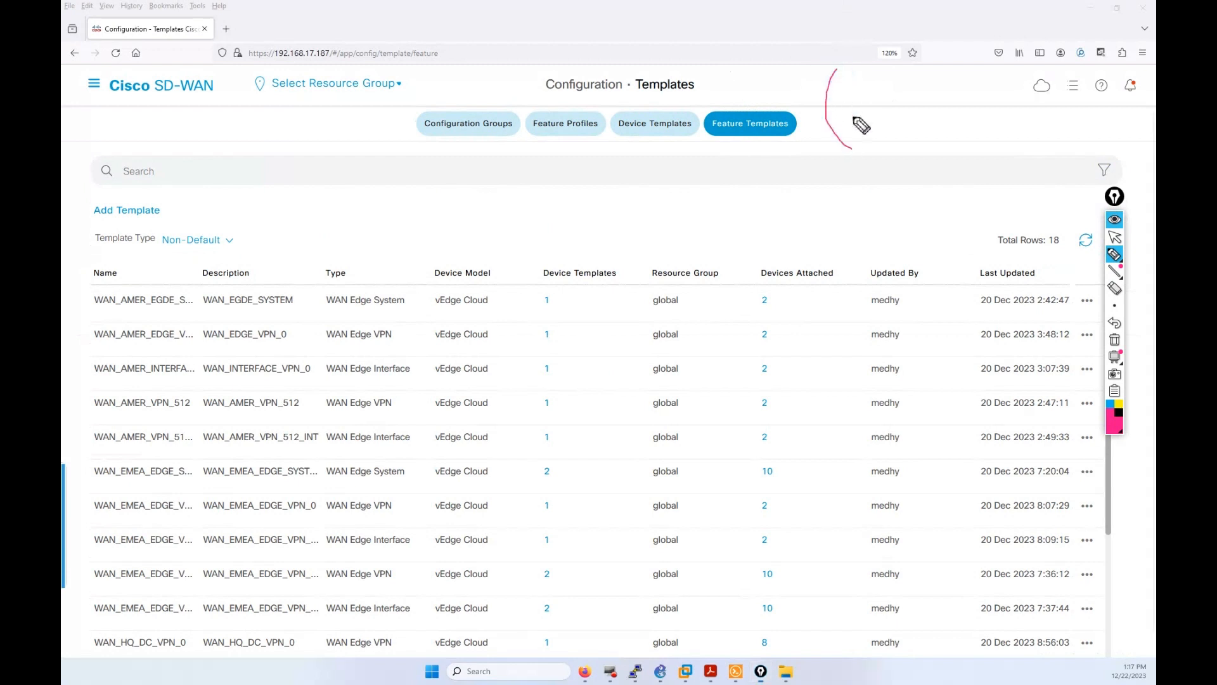
mouse_move(848, 81)
mouse_down()
mouse_move(885, 96)
mouse_move(897, 76)
mouse_move(952, 67)
mouse_move(940, 86)
mouse_move(950, 86)
mouse_up()
drag(950, 73, 952, 81)
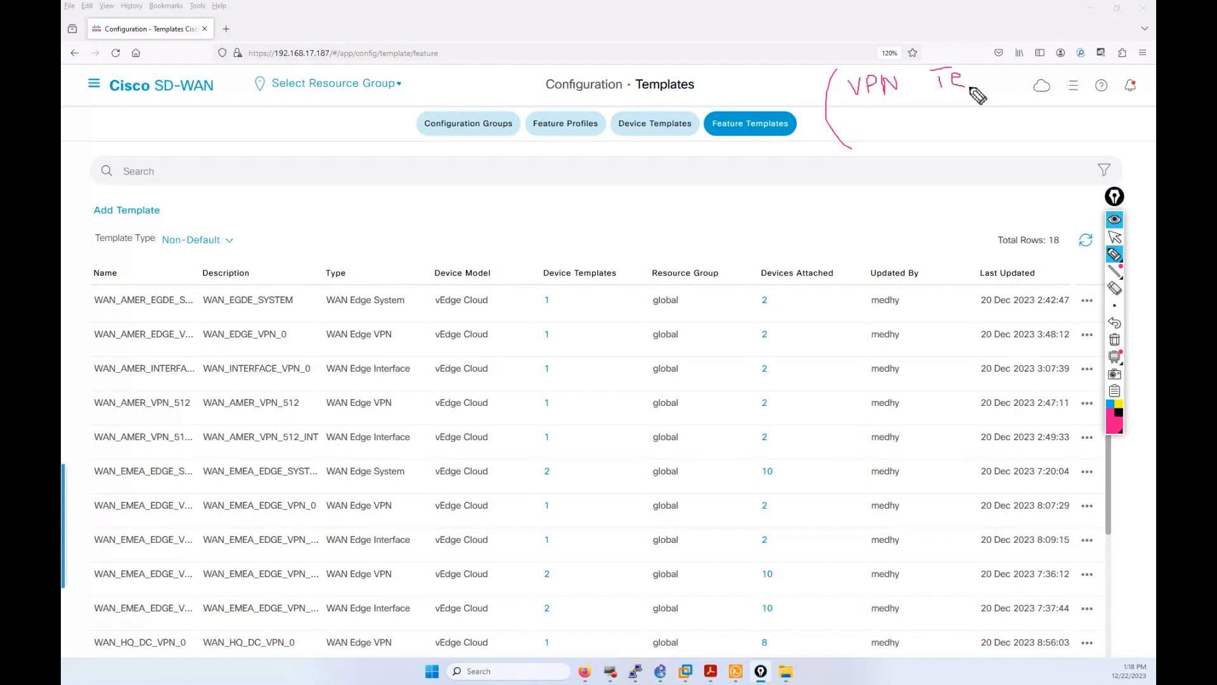
mouse_move(968, 81)
mouse_down()
mouse_move(985, 82)
mouse_move(995, 63)
mouse_up()
click(859, 123)
mouse_move(873, 120)
mouse_down()
mouse_move(887, 135)
mouse_move(904, 117)
mouse_move(942, 130)
mouse_up()
mouse_move(935, 114)
mouse_down()
mouse_move(1011, 112)
mouse_move(1018, 126)
mouse_move(1012, 102)
mouse_move(1013, 114)
mouse_up()
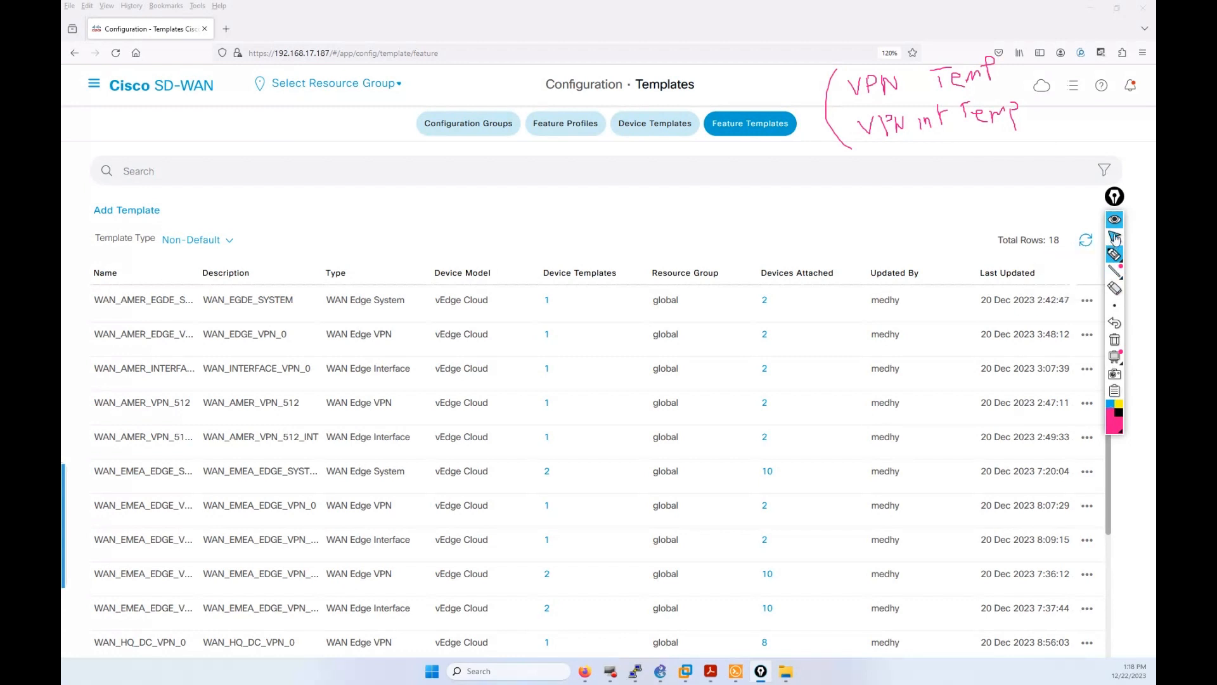
Step: Handwrite "10 =" and "20 =" above the template list, each with a blank line, and label them G0/1 and G0/2
click(1114, 237)
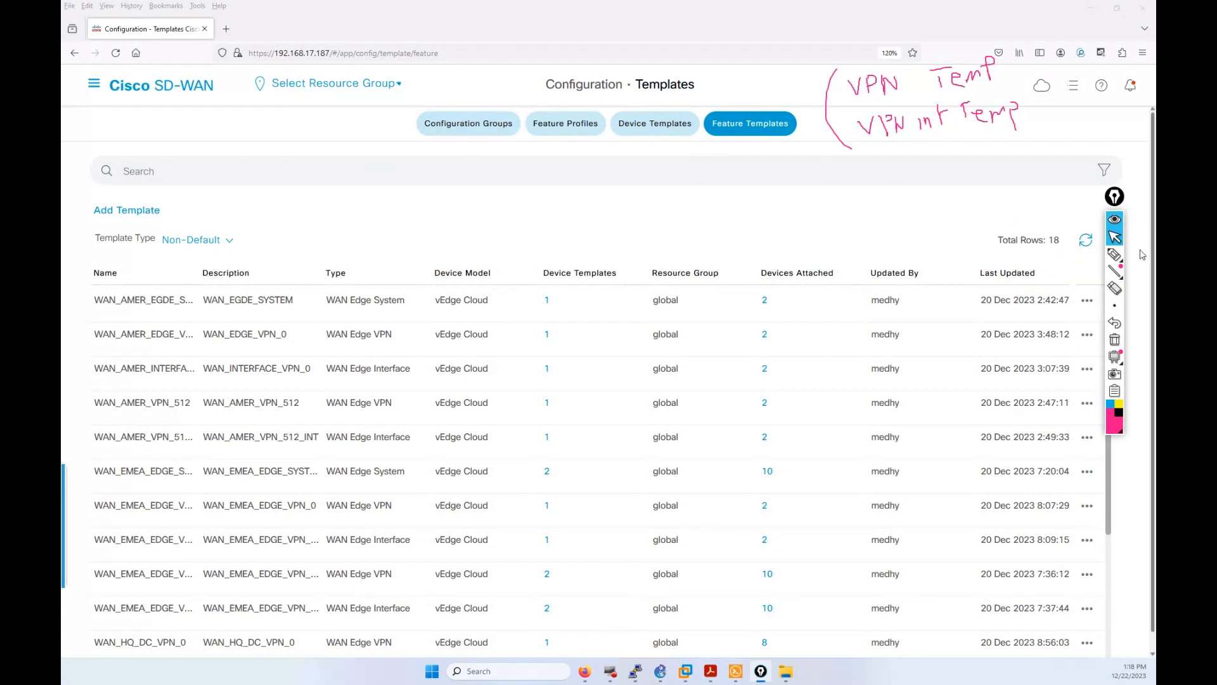
click(1115, 257)
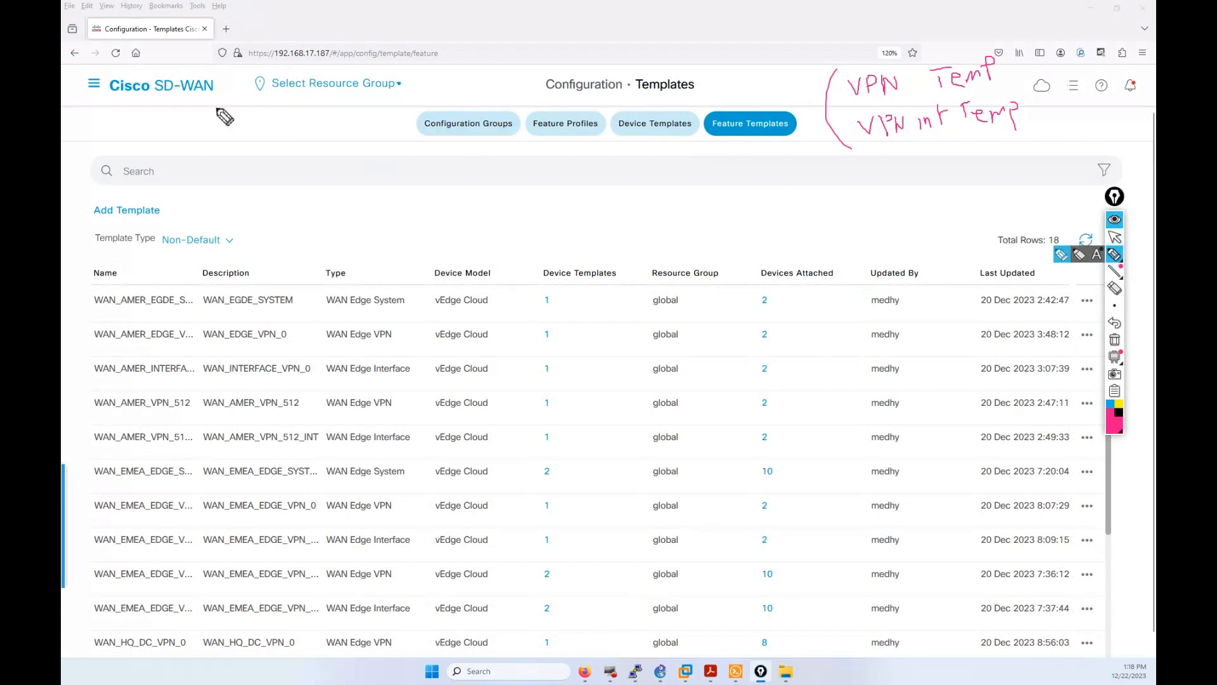
mouse_move(220, 117)
mouse_down()
mouse_move(233, 136)
mouse_move(248, 130)
mouse_move(241, 117)
mouse_move(289, 120)
mouse_up()
mouse_move(240, 153)
mouse_down()
mouse_move(247, 178)
mouse_move(261, 158)
mouse_move(293, 165)
mouse_up()
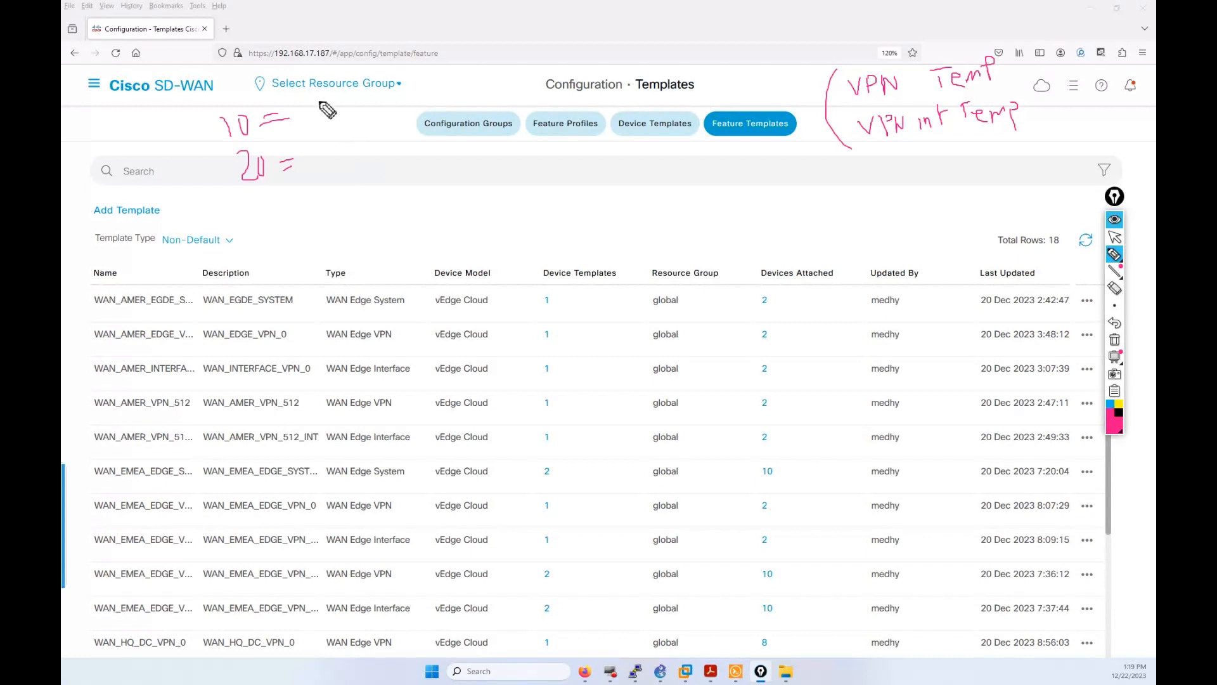
drag(315, 102, 378, 98)
mouse_move(411, 62)
mouse_down()
mouse_move(420, 75)
mouse_move(432, 54)
mouse_move(439, 74)
mouse_move(462, 72)
mouse_up()
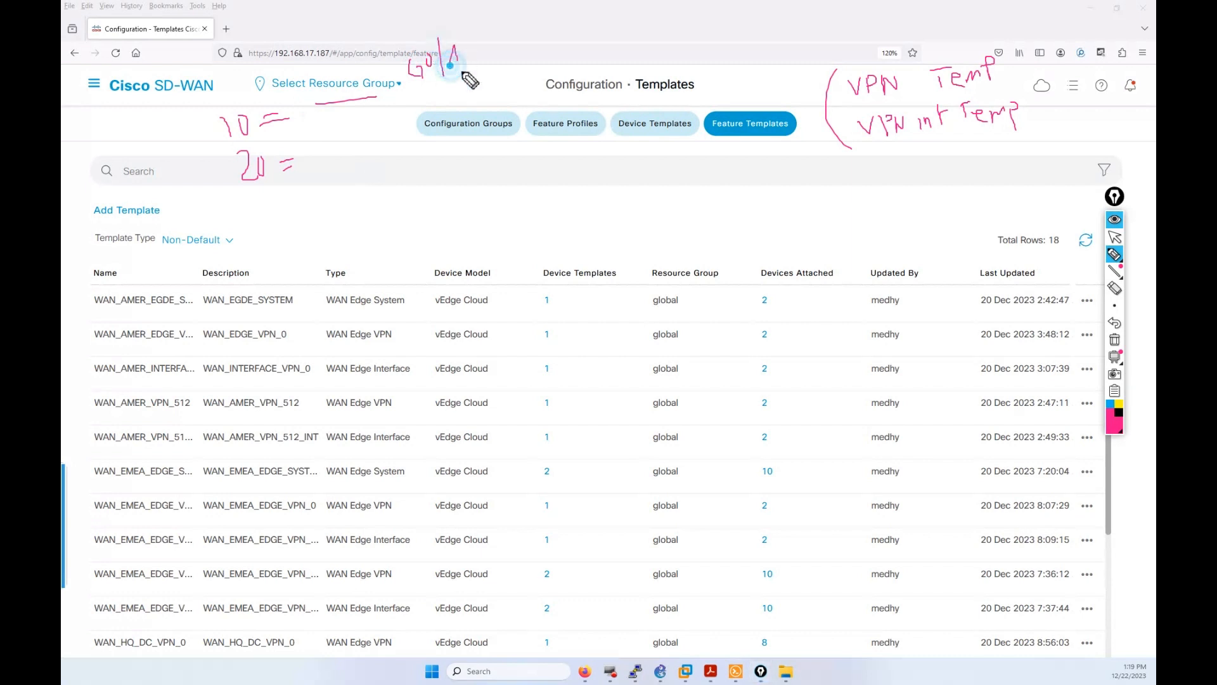
mouse_move(319, 156)
mouse_down()
mouse_move(444, 131)
mouse_move(437, 117)
mouse_move(454, 140)
mouse_move(470, 123)
mouse_up()
mouse_move(475, 99)
mouse_down()
mouse_move(476, 135)
mouse_move(488, 108)
mouse_move(491, 124)
mouse_up()
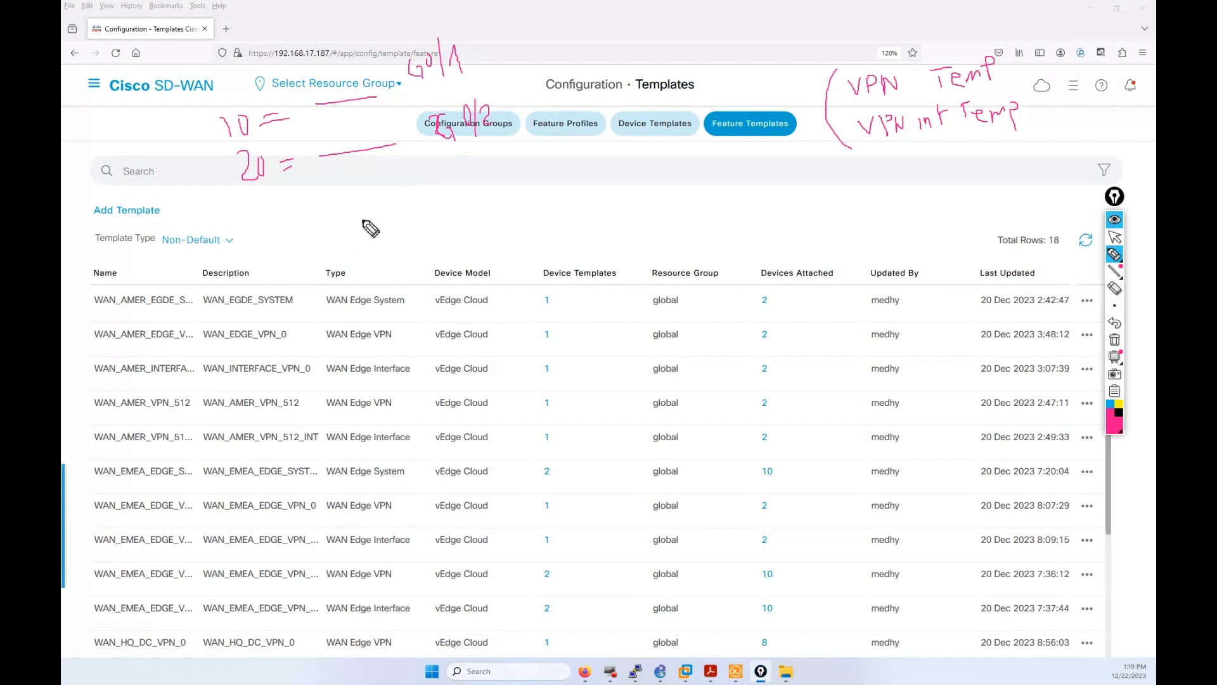
Step: Handwrite "802.1q int" with a line beside it, and clear all pen annotations from the screen
mouse_move(366, 217)
mouse_down()
mouse_move(384, 207)
mouse_move(399, 218)
mouse_move(387, 196)
mouse_move(397, 216)
mouse_move(415, 218)
mouse_move(420, 202)
mouse_move(425, 225)
mouse_move(471, 202)
mouse_up()
click(402, 217)
click(405, 210)
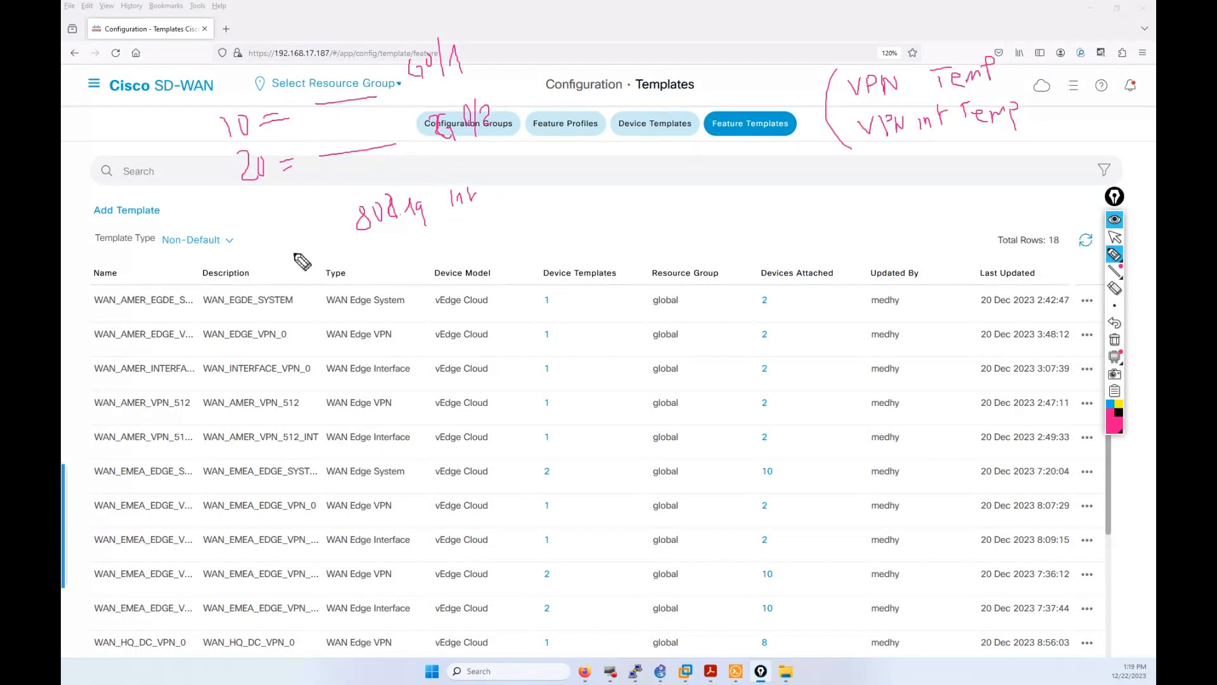
drag(478, 225, 634, 207)
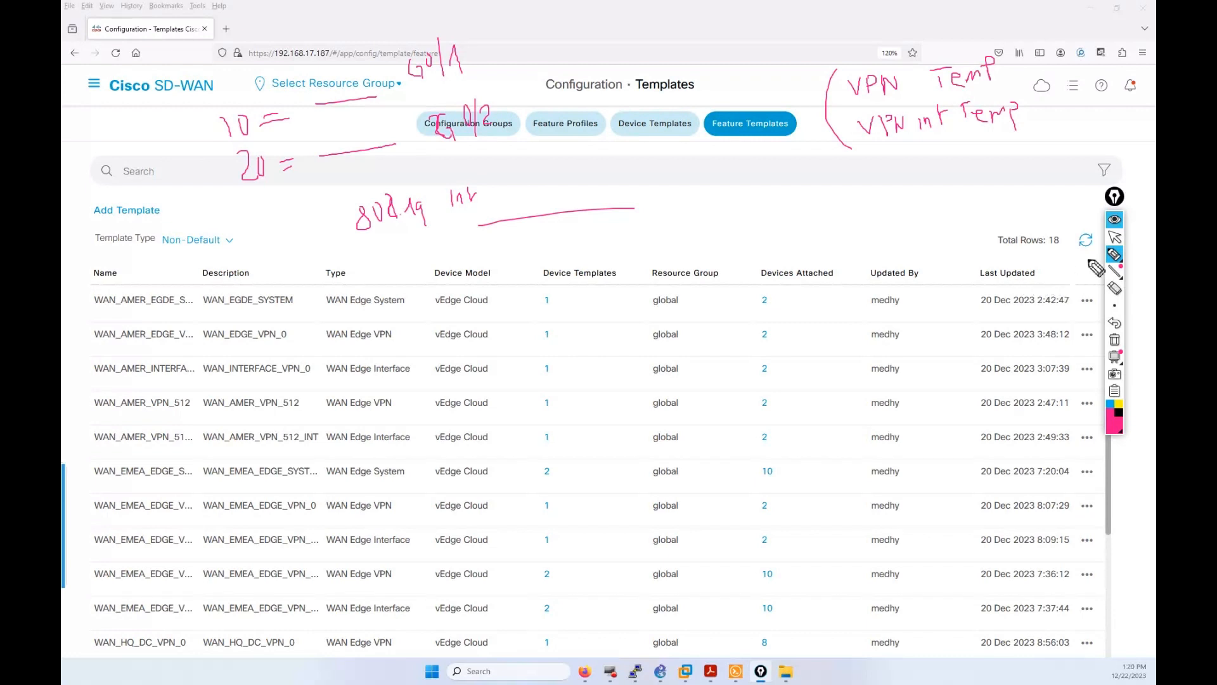
click(1115, 340)
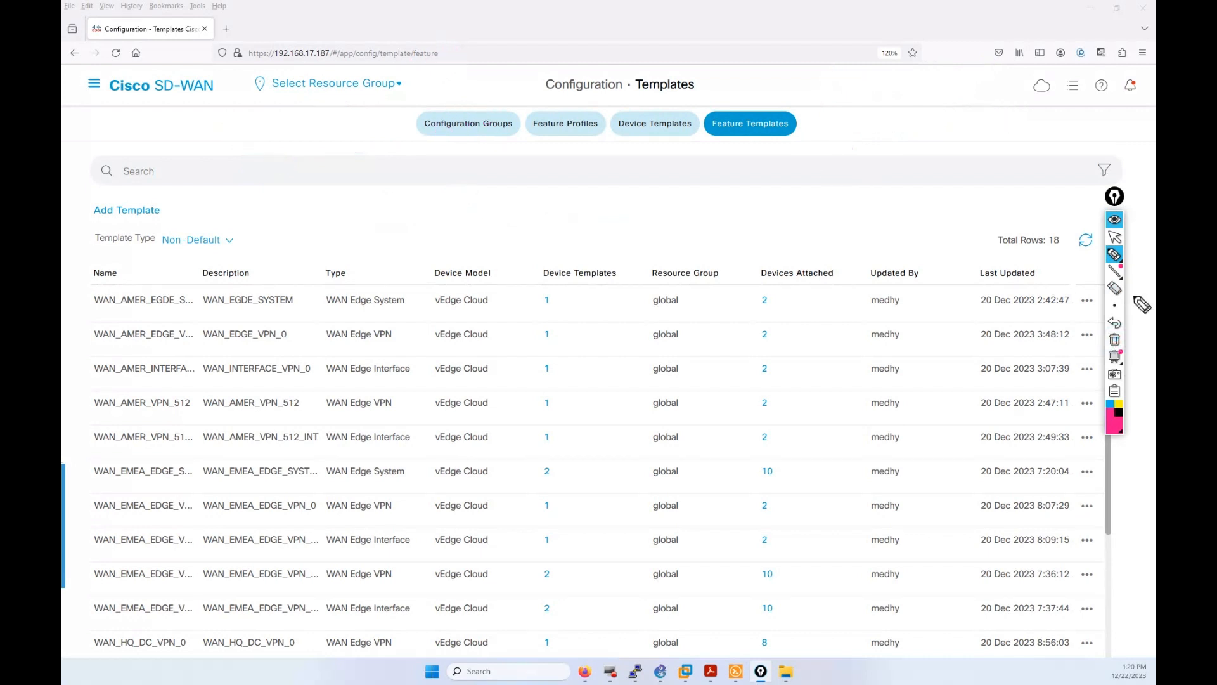
click(1114, 236)
Step: Widen the Name column of the feature template list and copy the name S11_S22_WAN_VPN_10
scroll(348, 389, down, 5)
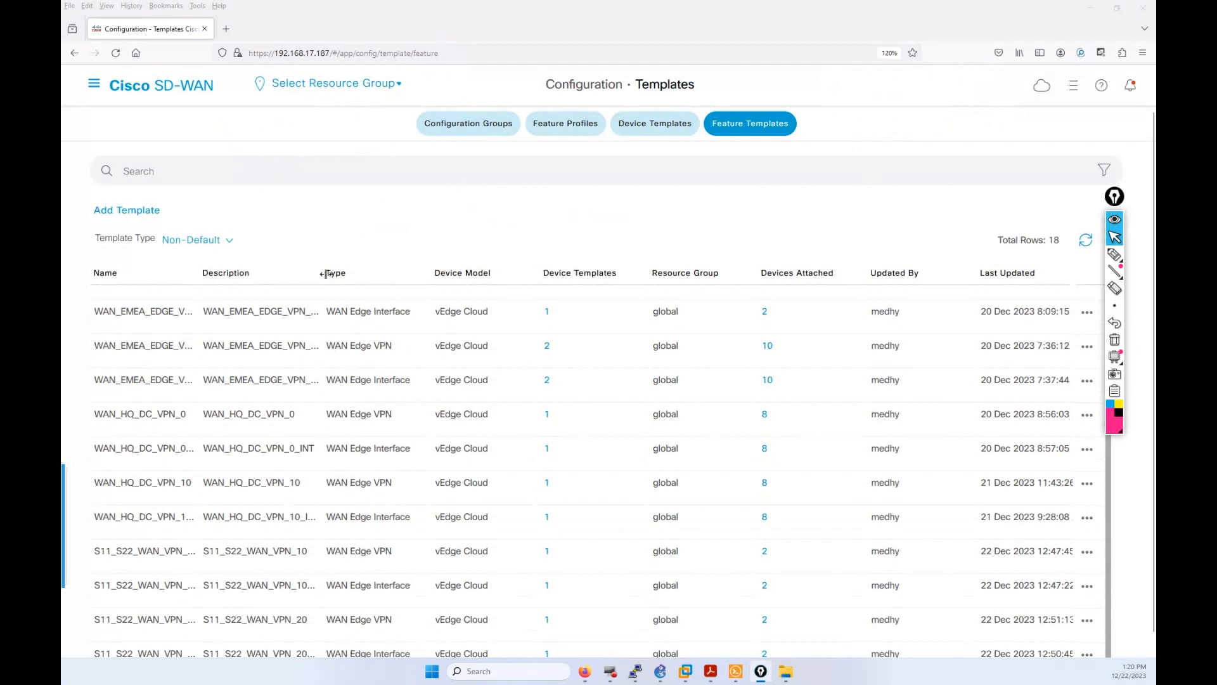
click(190, 272)
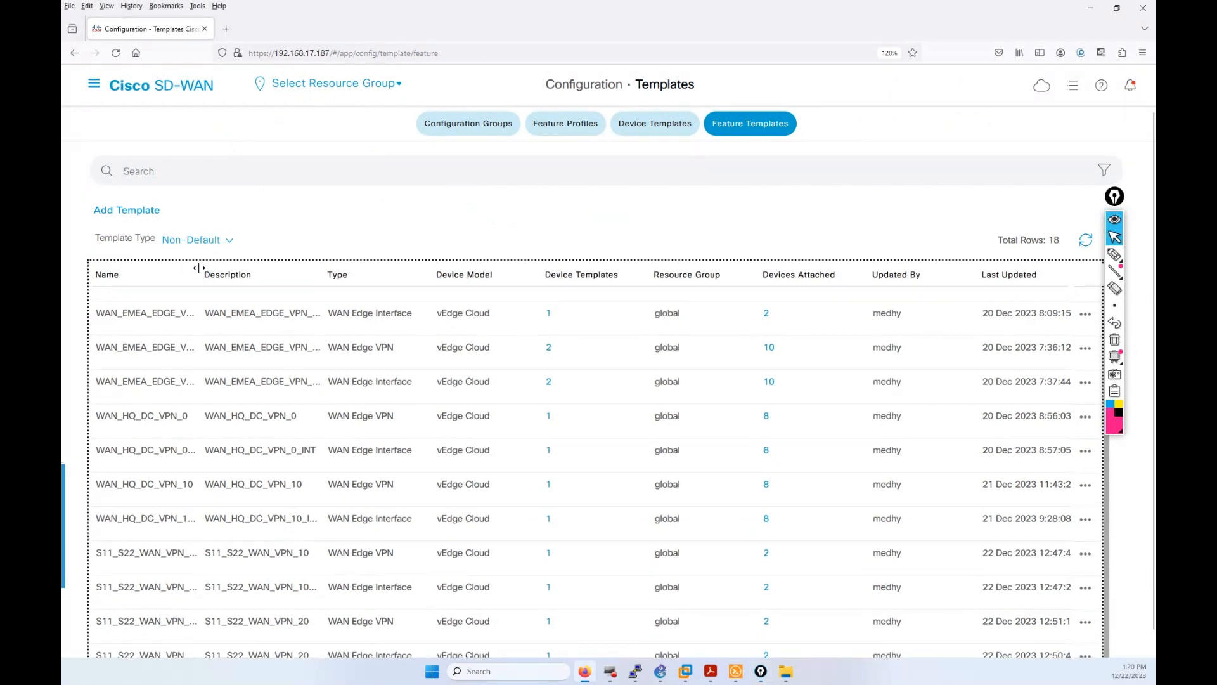
drag(195, 270, 275, 276)
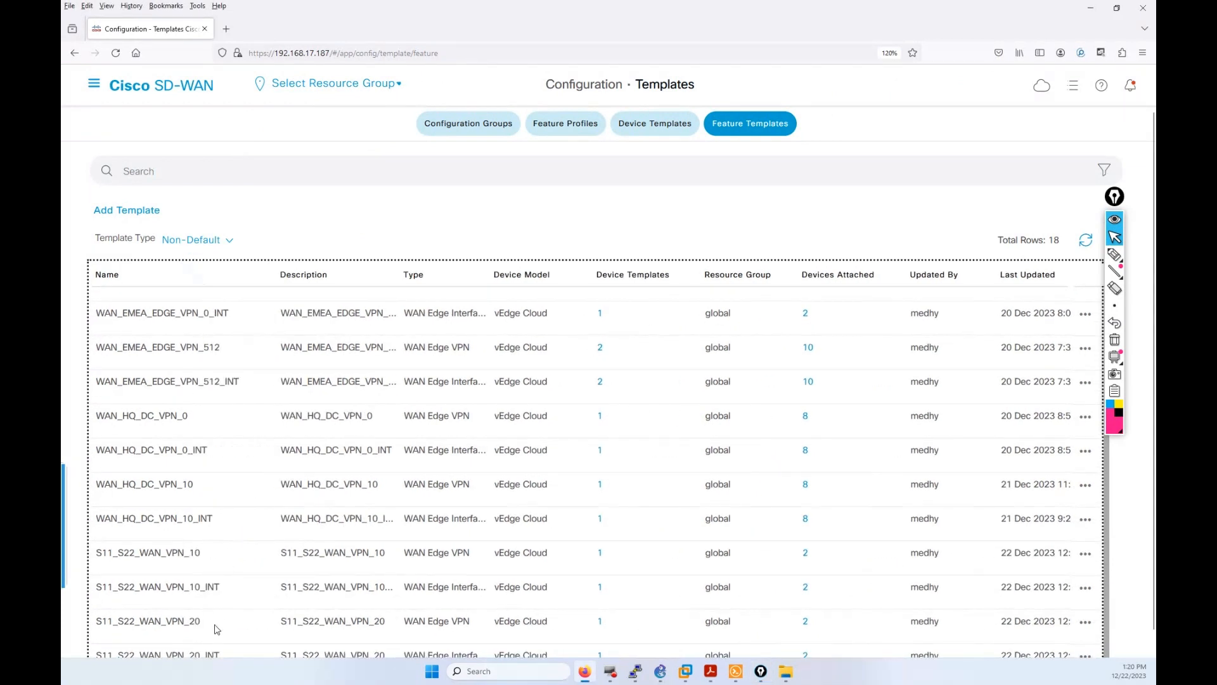
drag(203, 553, 104, 563)
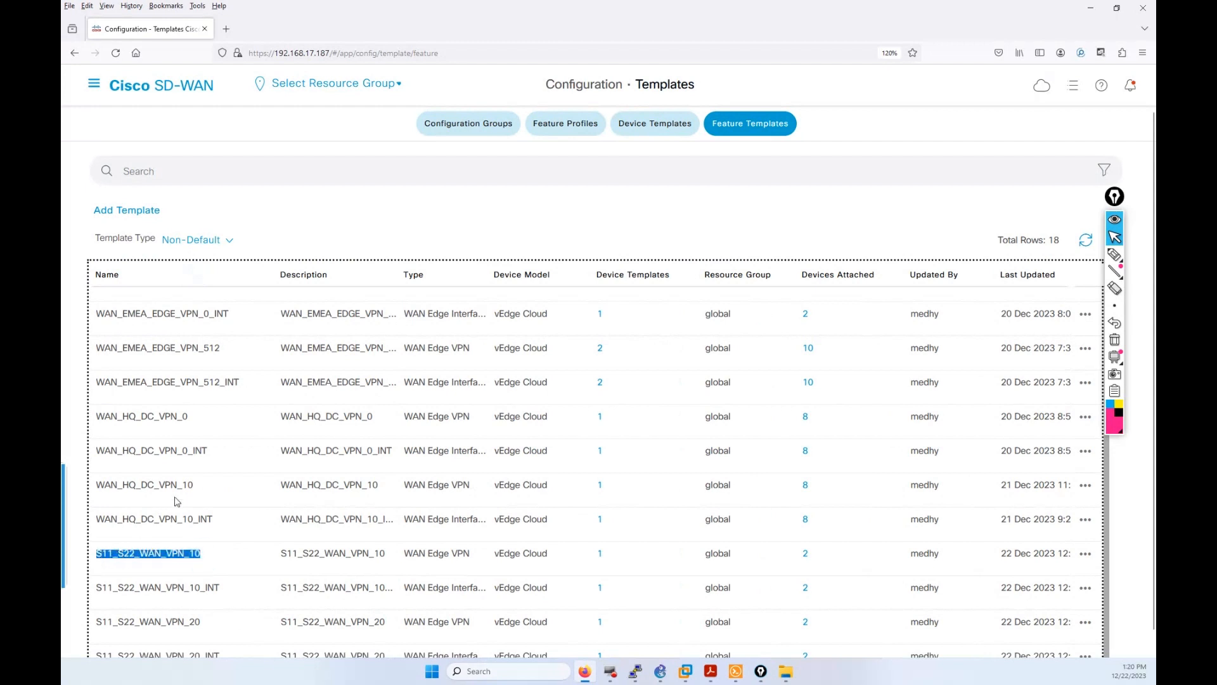
Step: Start a new feature template for the vEdge Cloud device model using the VPN template type
scroll(231, 318, up, 5)
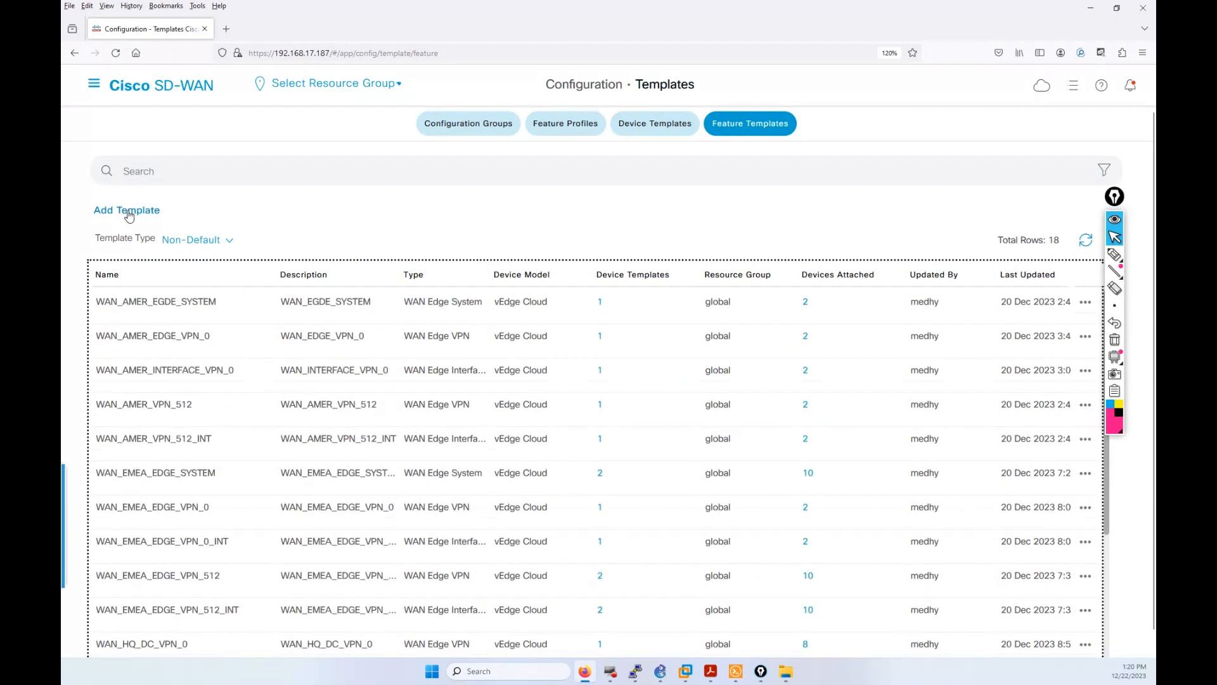
click(126, 210)
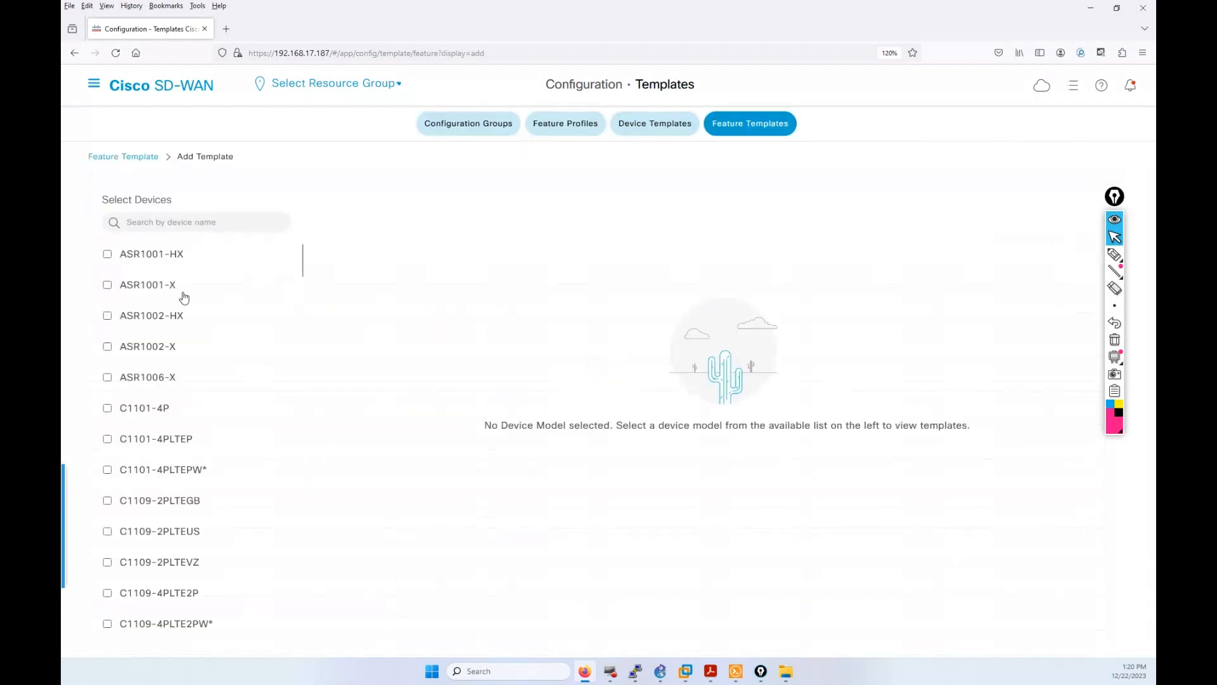
drag(301, 260, 303, 610)
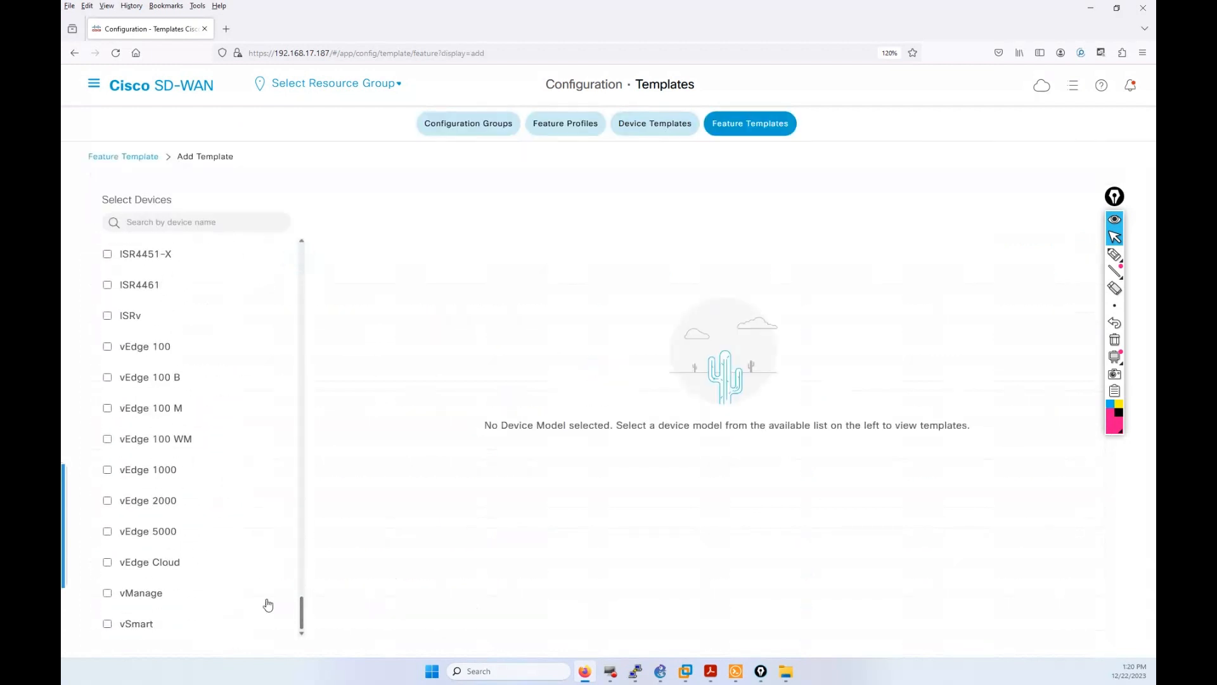
click(168, 562)
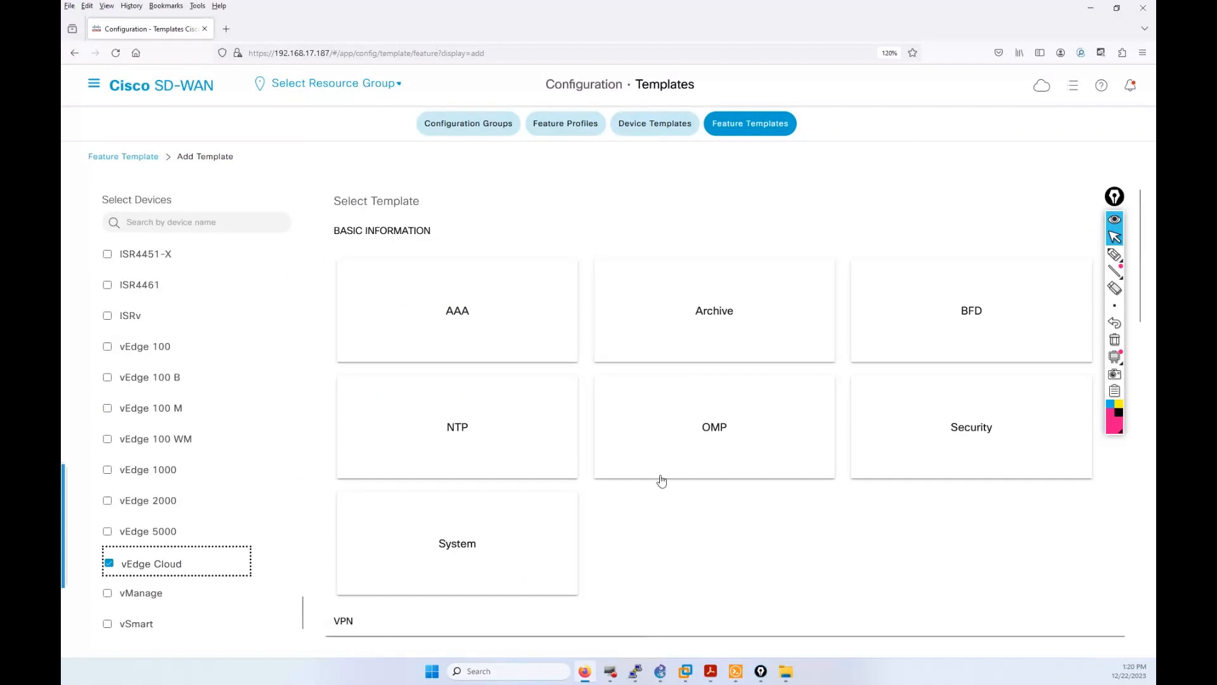
scroll(826, 509, down, 4)
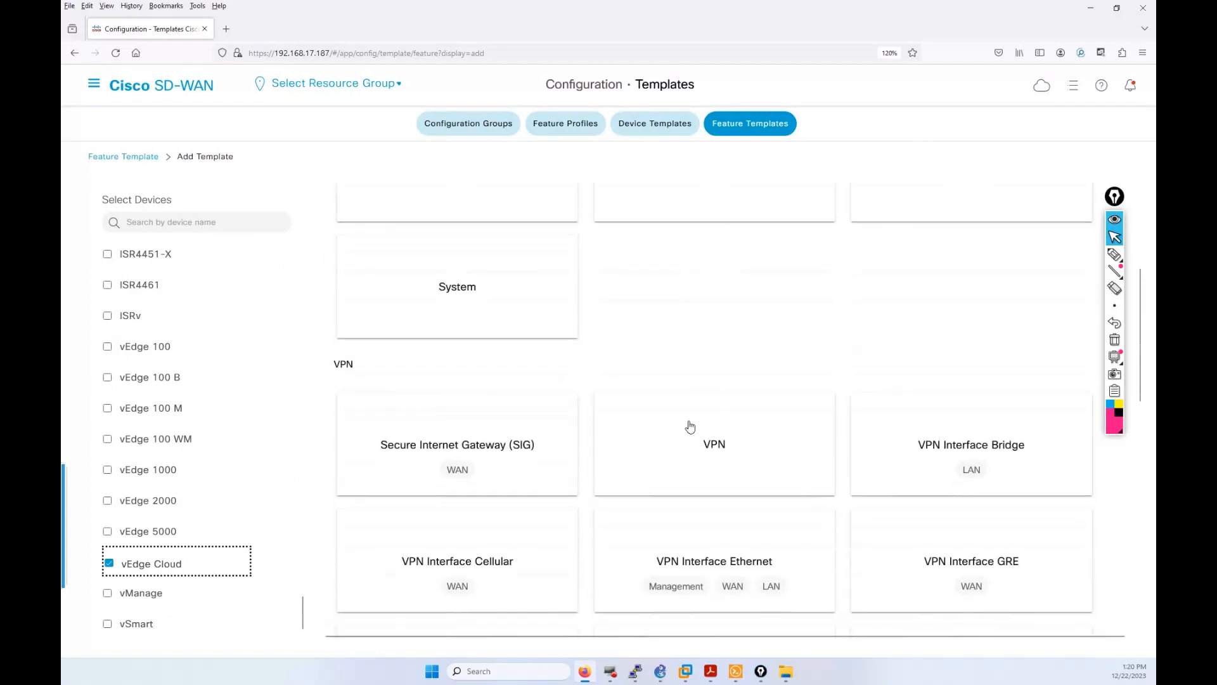
click(714, 445)
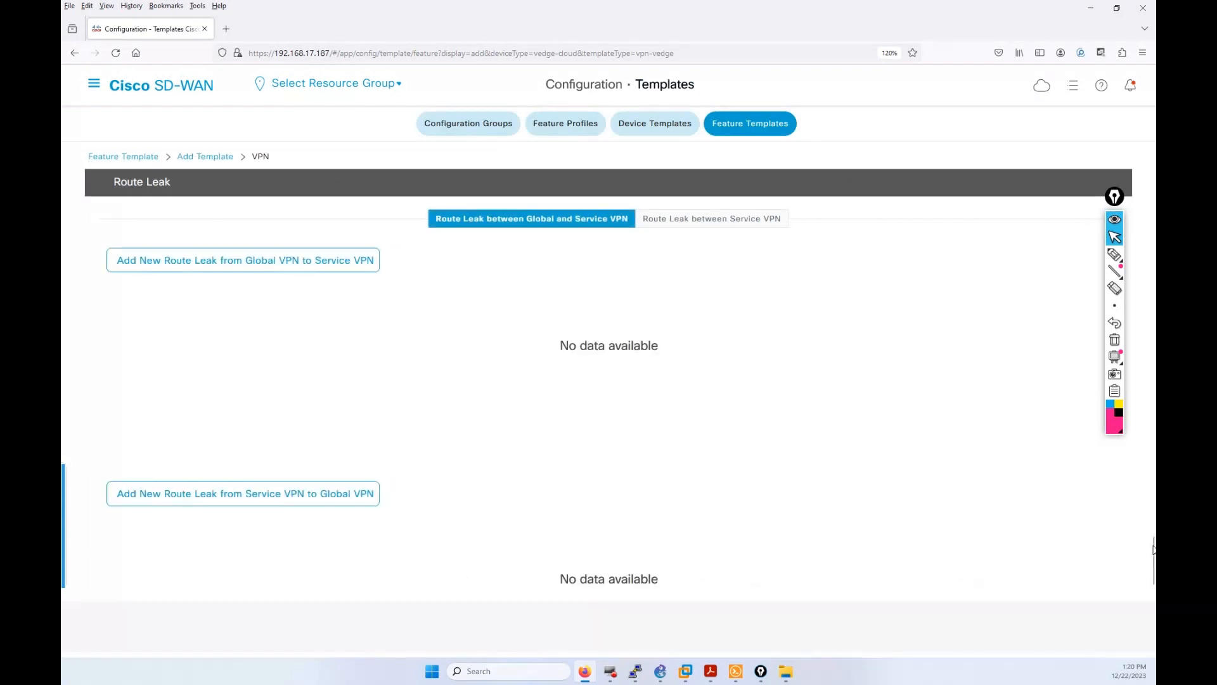
Step: Paste the copied name as the template name and change it to S33_S44_WAN_VPN_10
drag(1153, 543, 1148, 200)
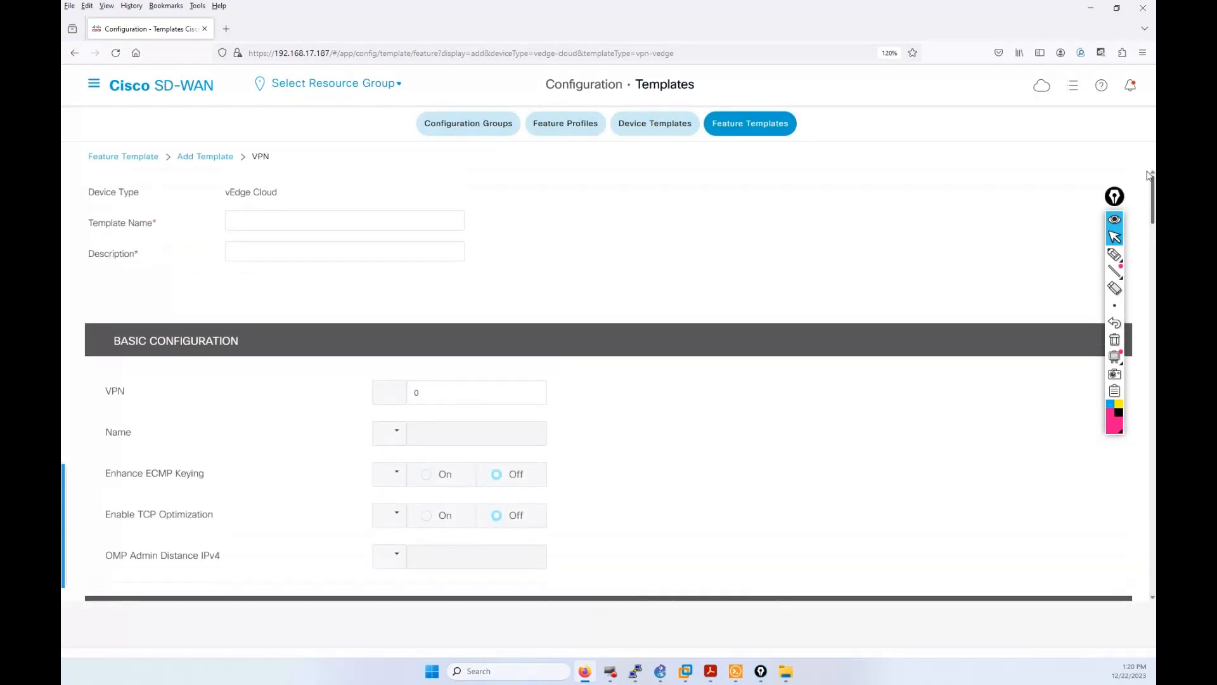
click(311, 218)
text(S11_S22_WAN_VPN_10)
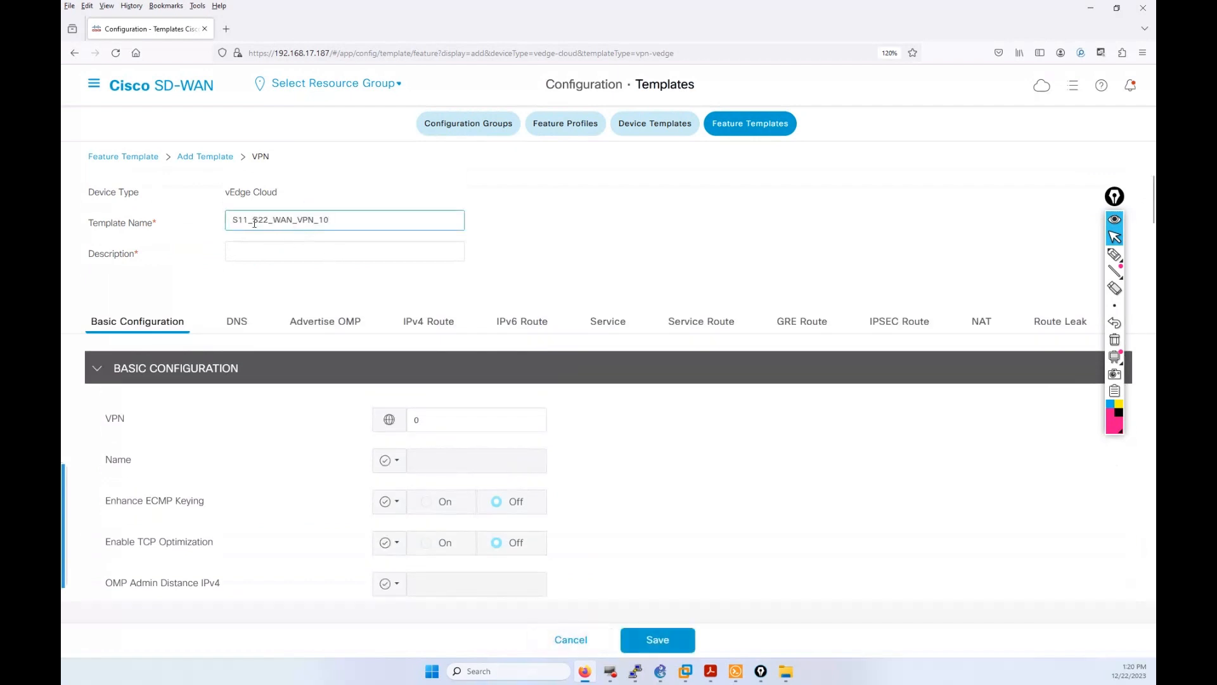
click(246, 220)
key(BackSpace)
key(BackSpace)
text(33)
click(269, 220)
key(BackSpace)
key(BackSpace)
text(44)
Step: Copy the template name S33_S44_WAN_VPN_10 into the description
double_click(327, 219)
key(ctrl+c)
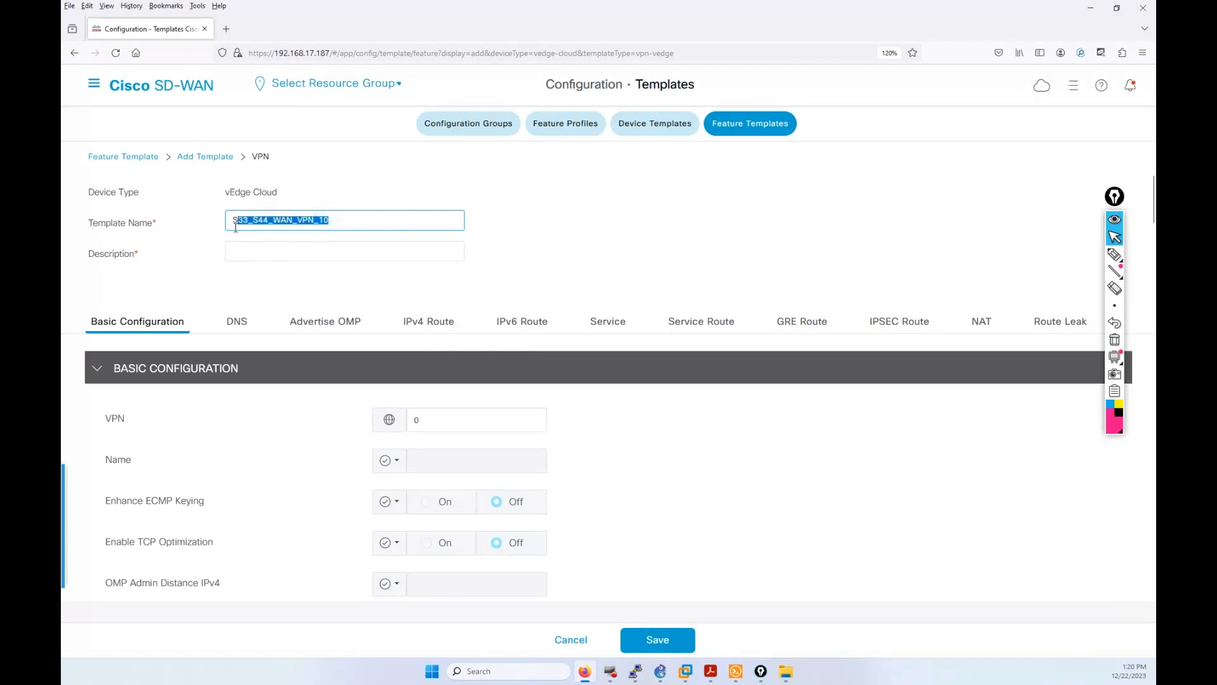
click(281, 251)
key(ctrl+v)
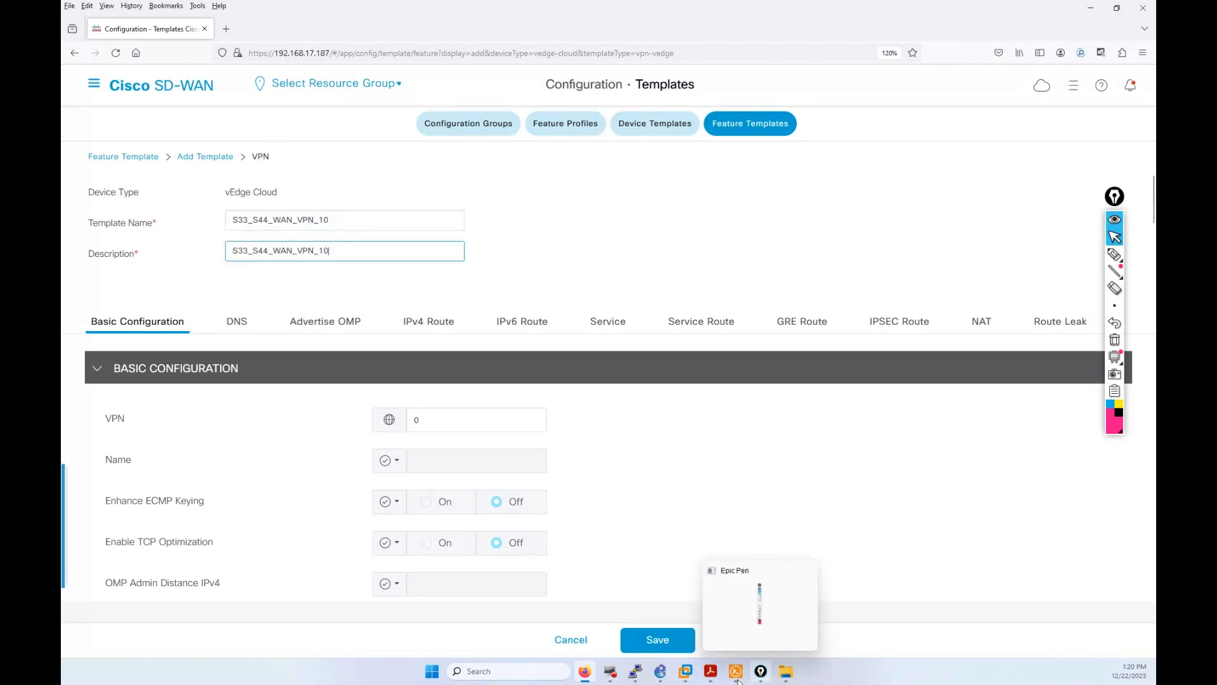
Step: Switch to the vEdge-S-33 console in Solar-PuTTY and list its routing table with show ip routes
click(735, 671)
click(536, 376)
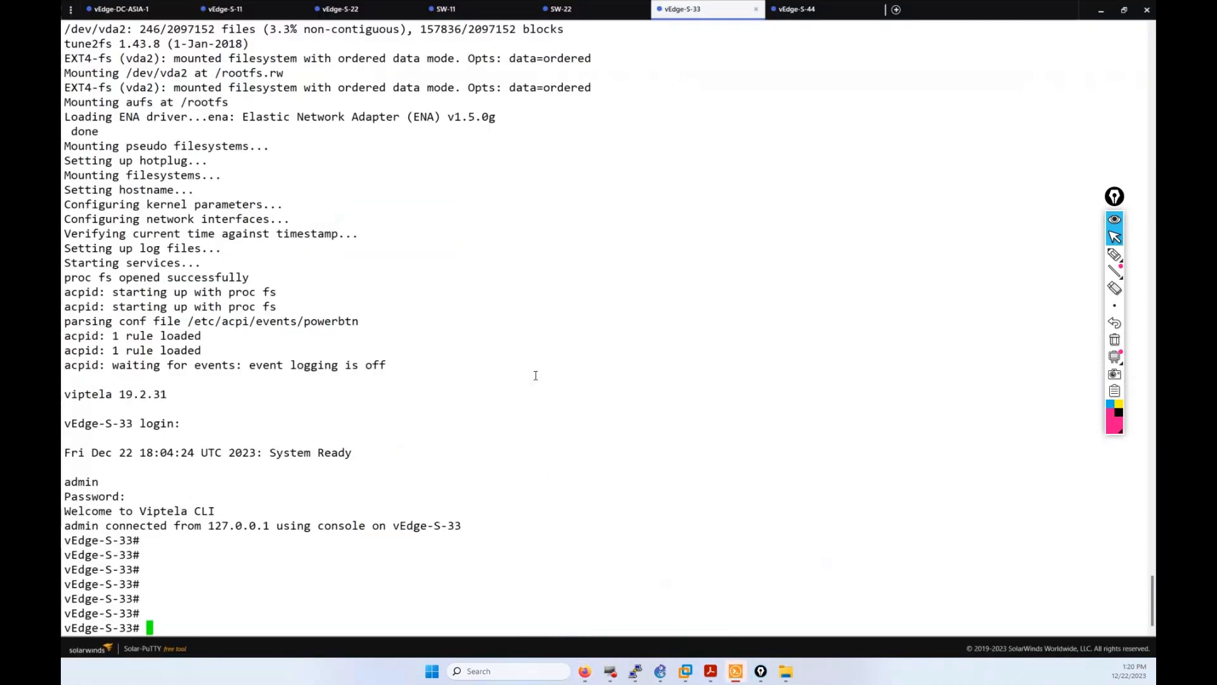
key(Return)
key(Return)
key(Return)
key(Return)
key(Return)
key(Return)
key(Return)
key(Return)
key(Return)
key(Return)
key(Return)
key(Return)
key(Return)
key(Return)
key(Return)
key(Return)
key(Return)
key(Return)
key(Return)
key(Return)
key(Return)
key(Return)
key(Return)
key(Return)
key(Return)
key(Return)
key(Return)
key(Return)
key(Return)
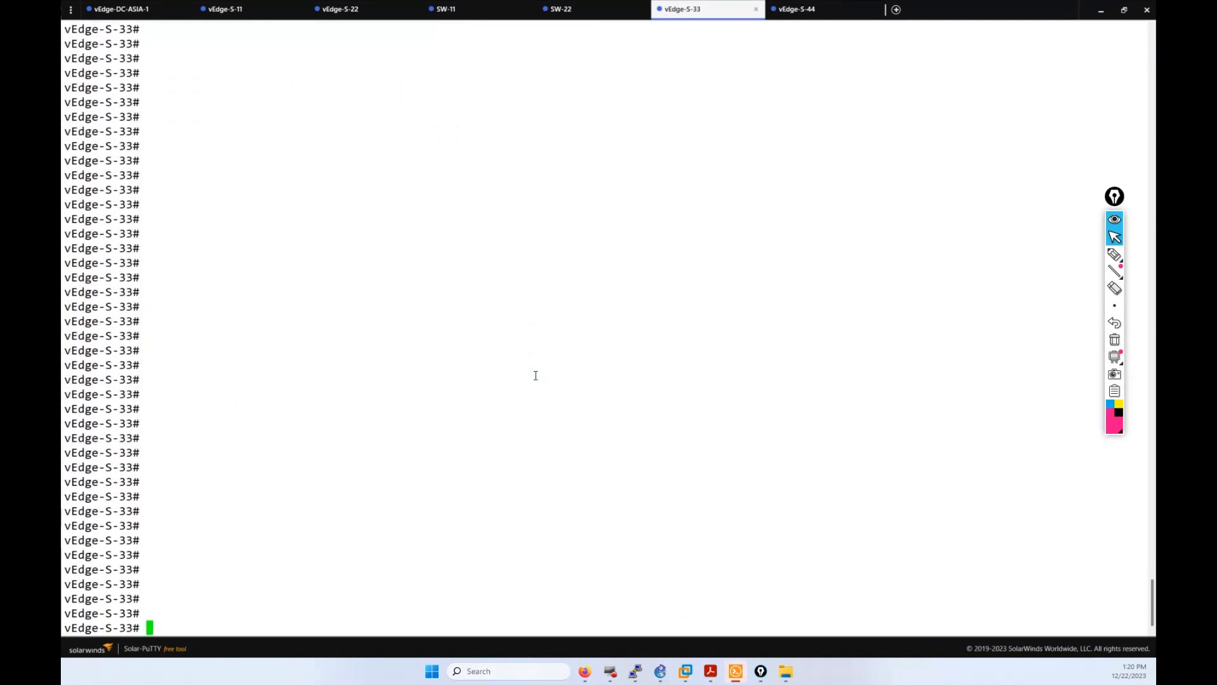
text(show ip routes)
key(Return)
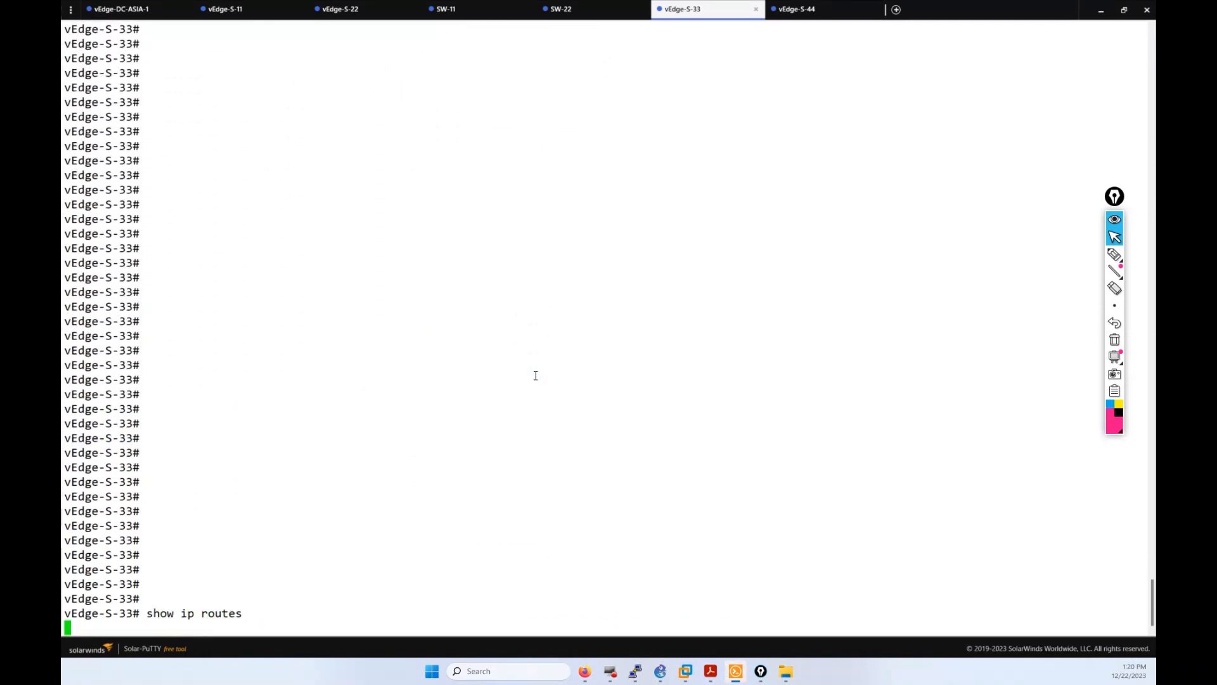
key(Return)
key(Return)
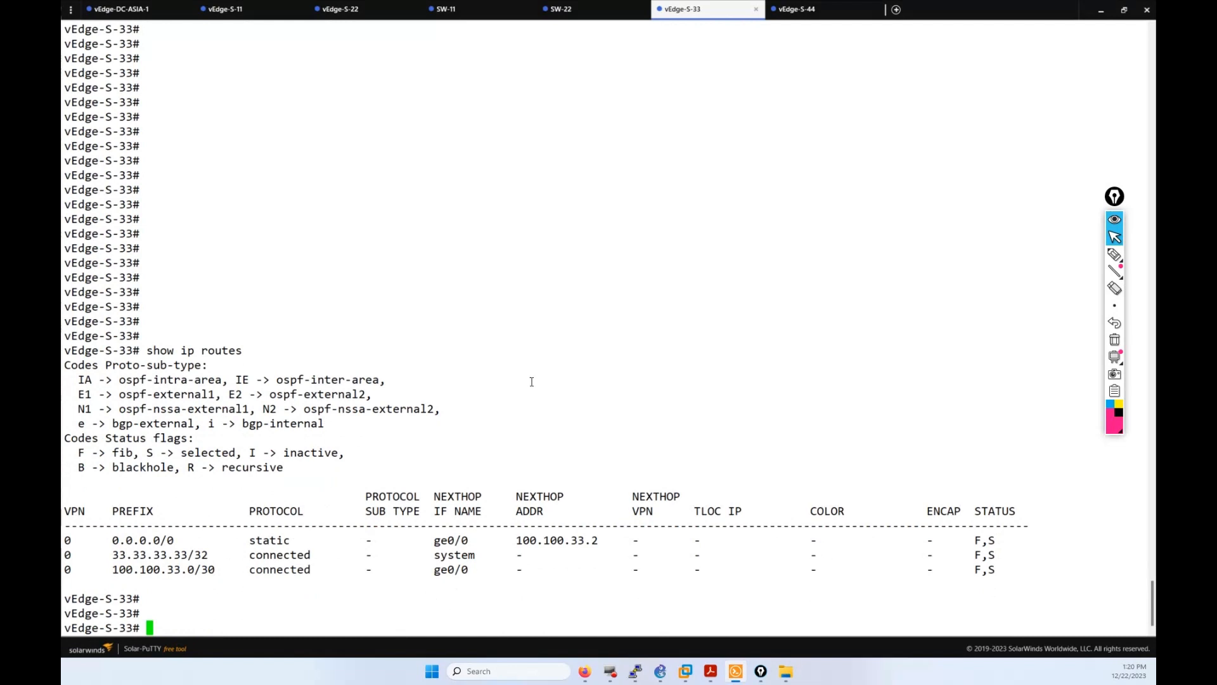
Step: Examine the VPN numbers and prefixes in the routing table listed on vEdge-S-33
drag(344, 581, 81, 507)
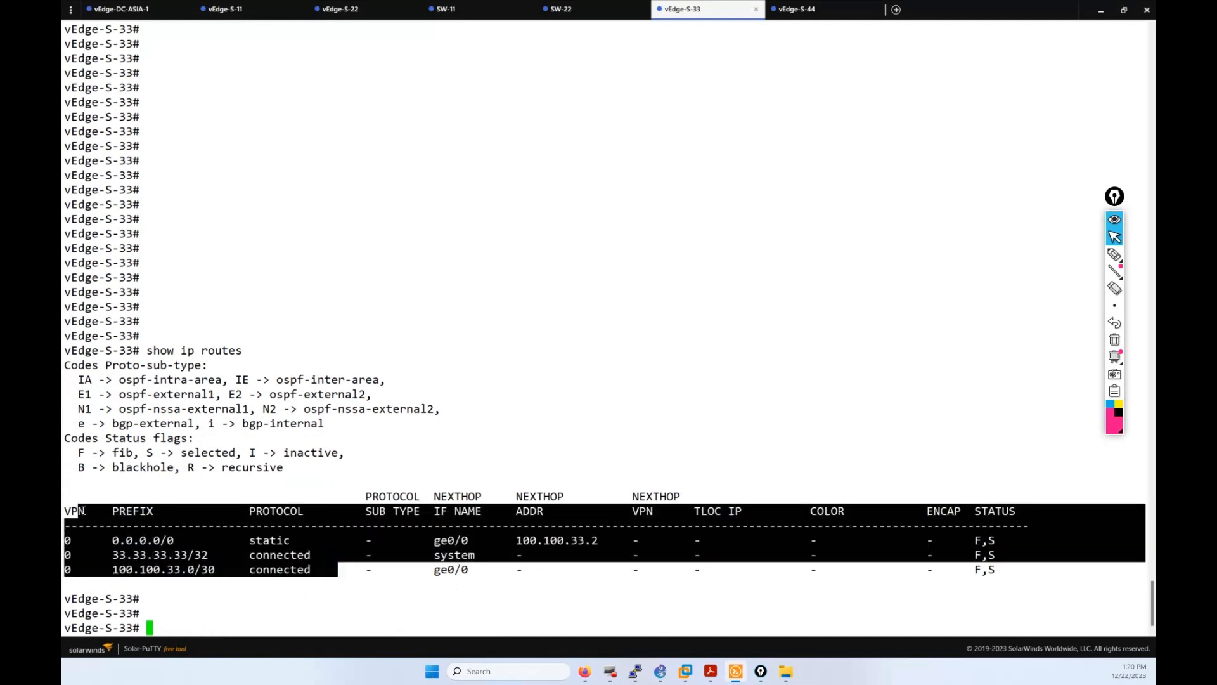
click(83, 510)
key(Return)
key(Return)
key(Return)
key(Return)
key(Return)
key(Return)
key(Return)
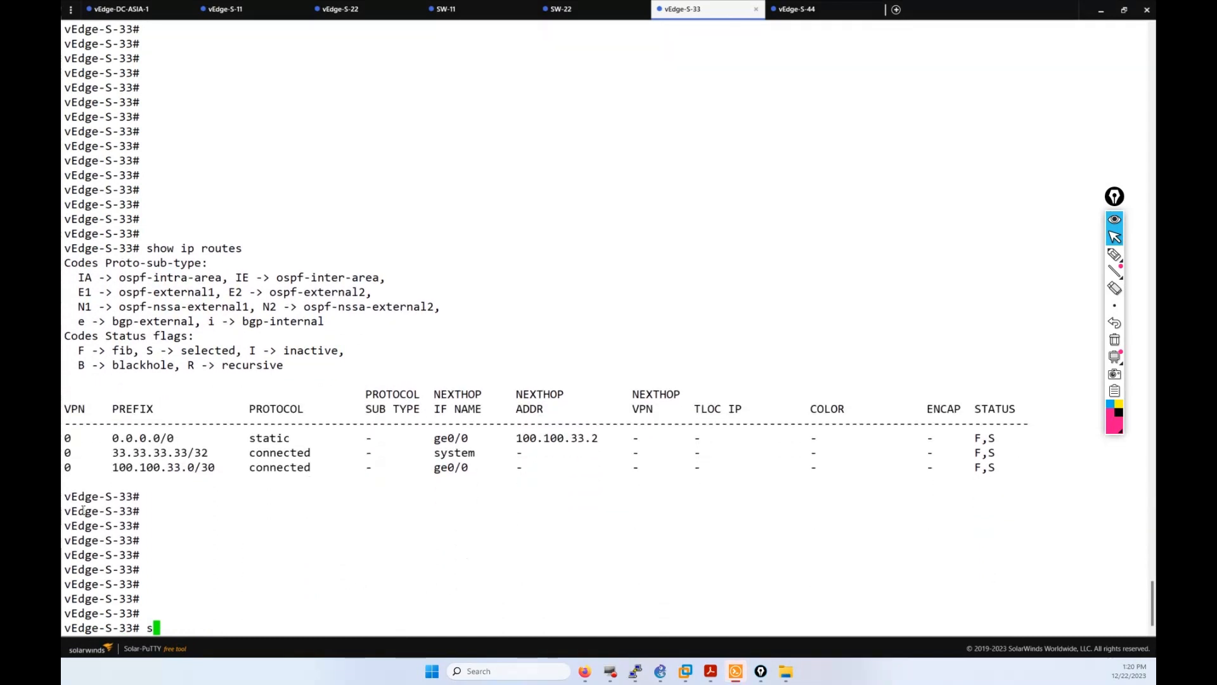
Step: Display the running configuration of VPN 10 on vEdge-S-33 with show running-config vpn 10
text(show run)
key(Tab)
text(vpn 10)
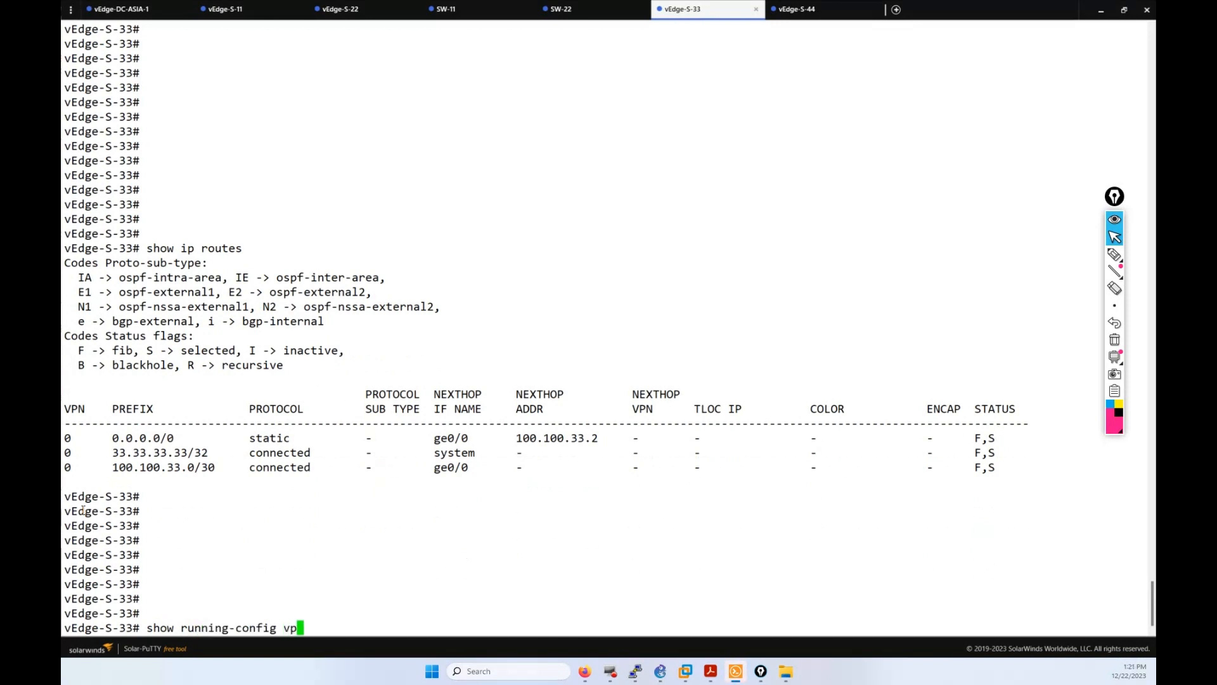
key(Return)
key(Return)
key(Return)
key(Return)
key(Return)
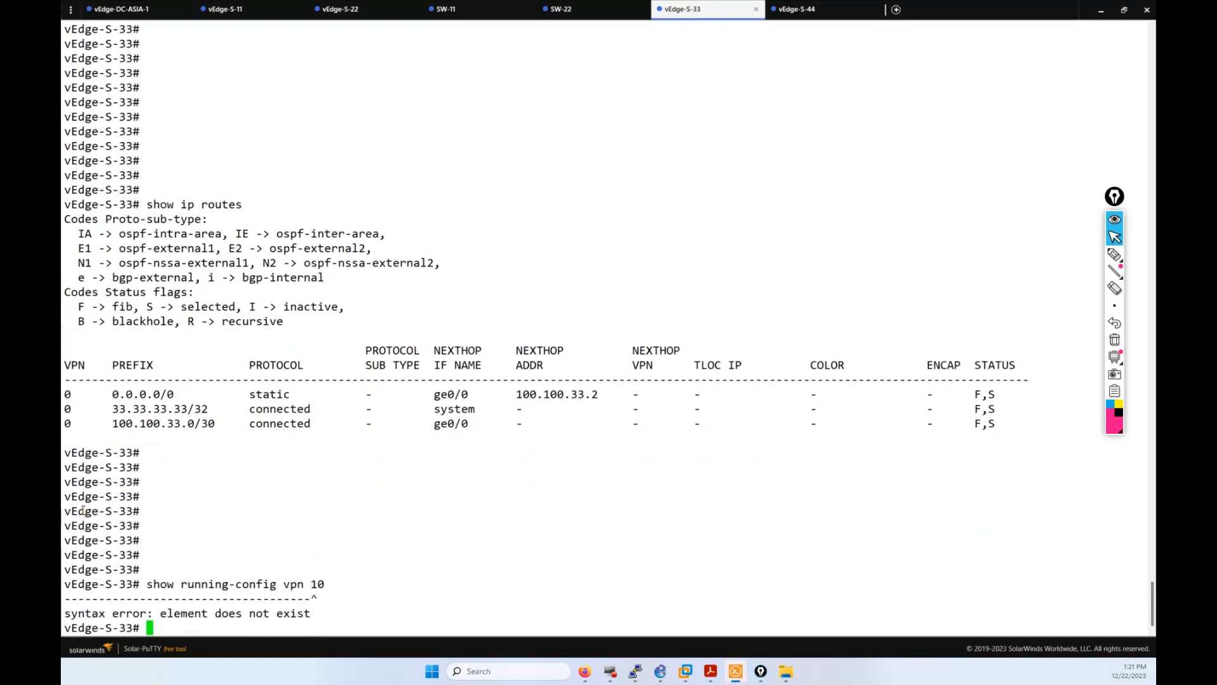
Step: Query the running configuration of VPN 20 on vEdge-S-33 by changing the previous command to vpn 20
key(Up)
key(BackSpace)
key(BackSpace)
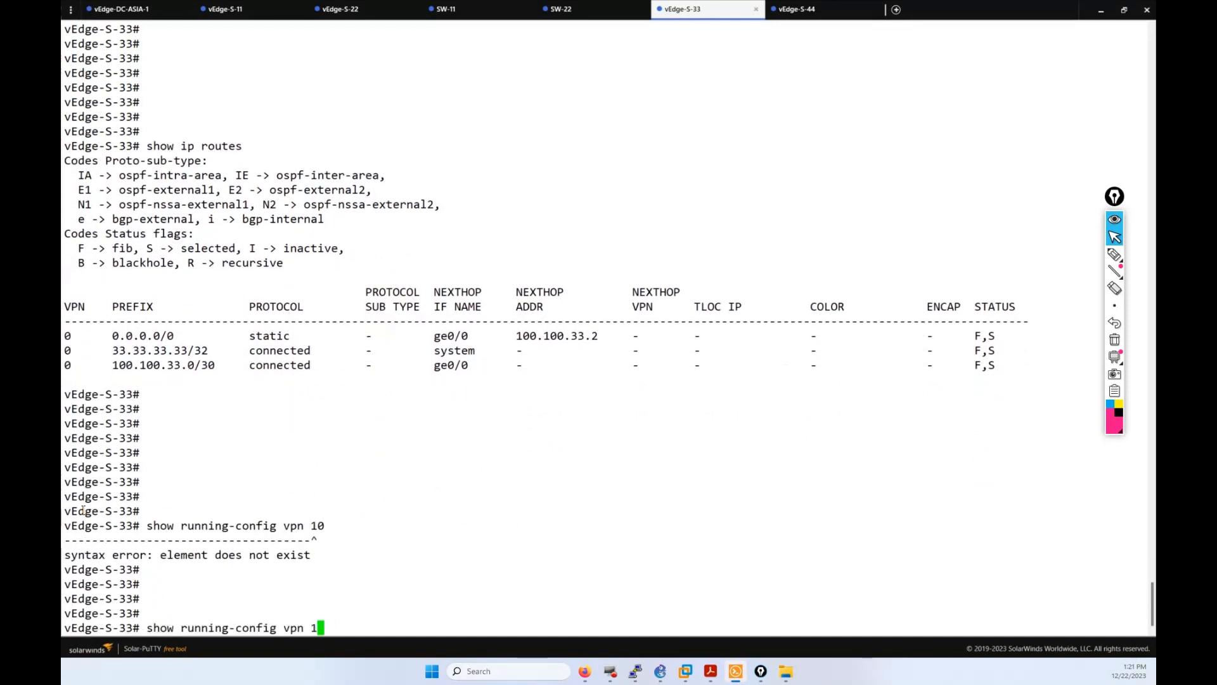
text(20)
key(Return)
key(Return)
key(Return)
key(Return)
key(Return)
key(Return)
key(Return)
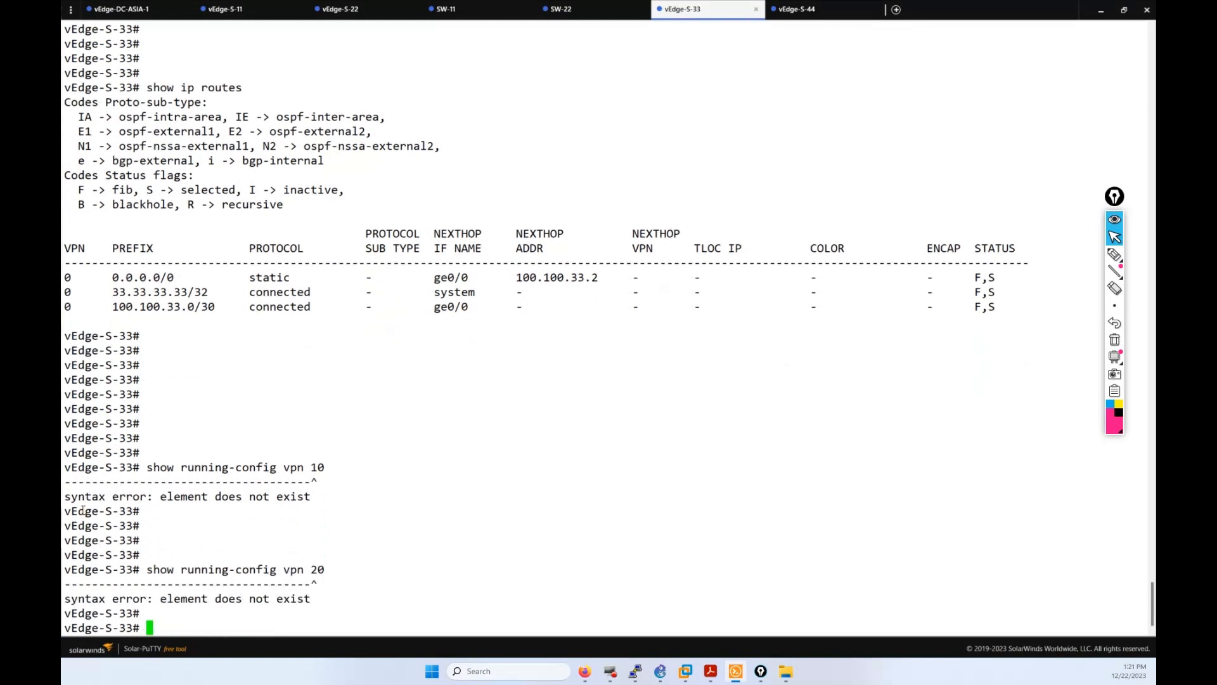
Step: Display the running configuration of VPN 0 on vEdge-S-33 and examine its transport settings
key(Up)
key(BackSpace)
key(BackSpace)
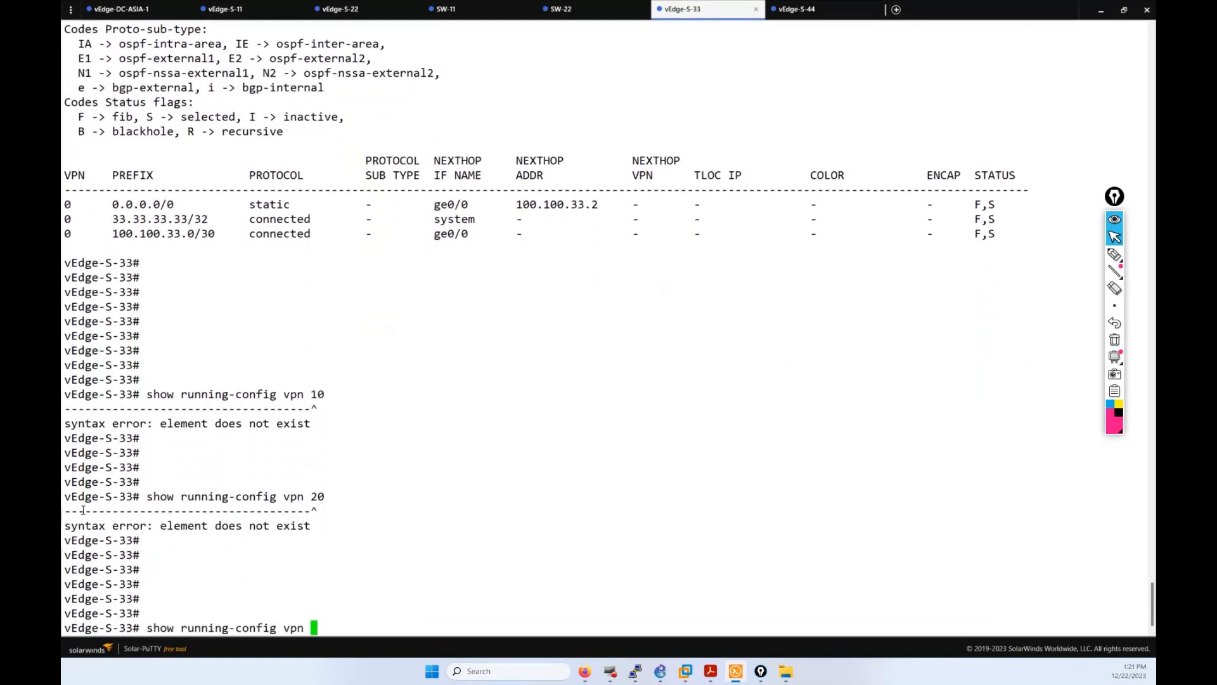
text(0)
key(Return)
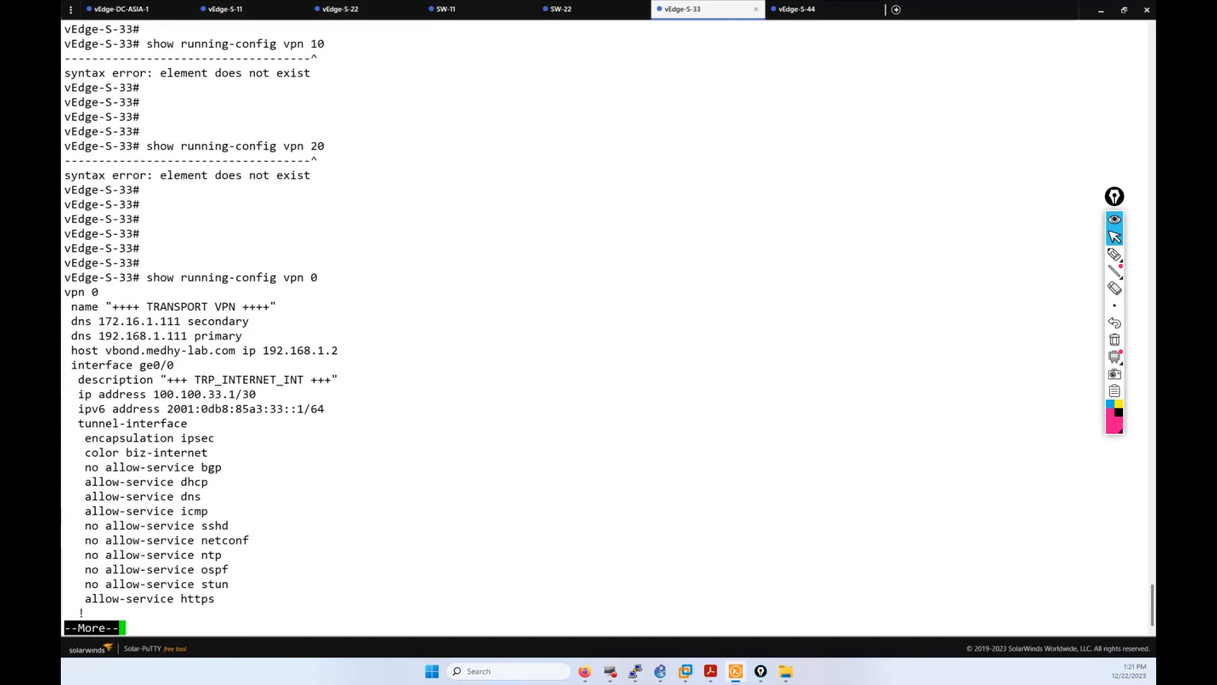
drag(251, 445, 64, 293)
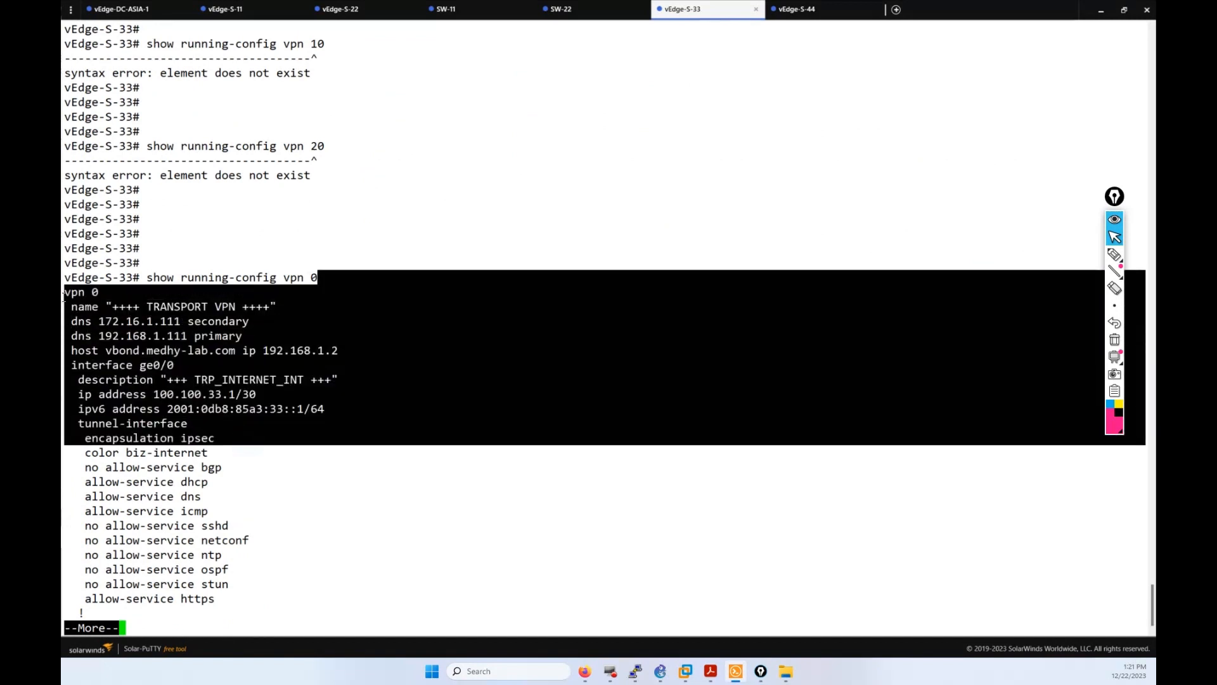
click(234, 372)
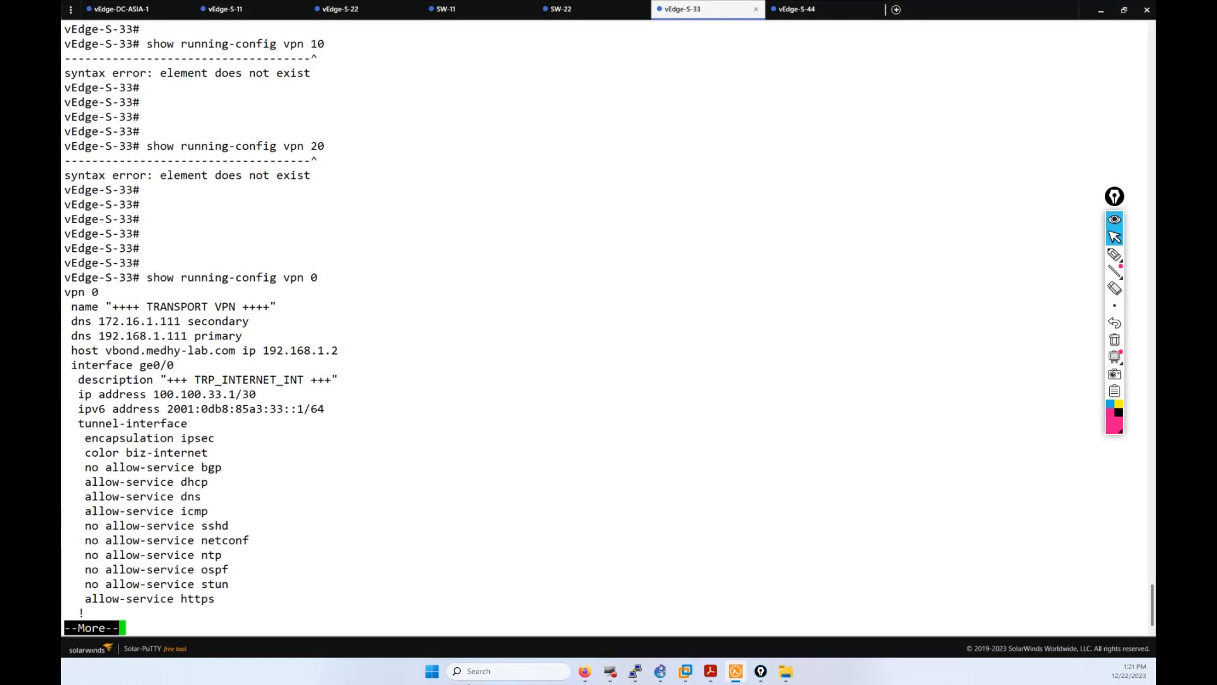
Step: Switch back to the Cisco SD-WAN VPN template in the browser and set the VPN number to 10
click(584, 606)
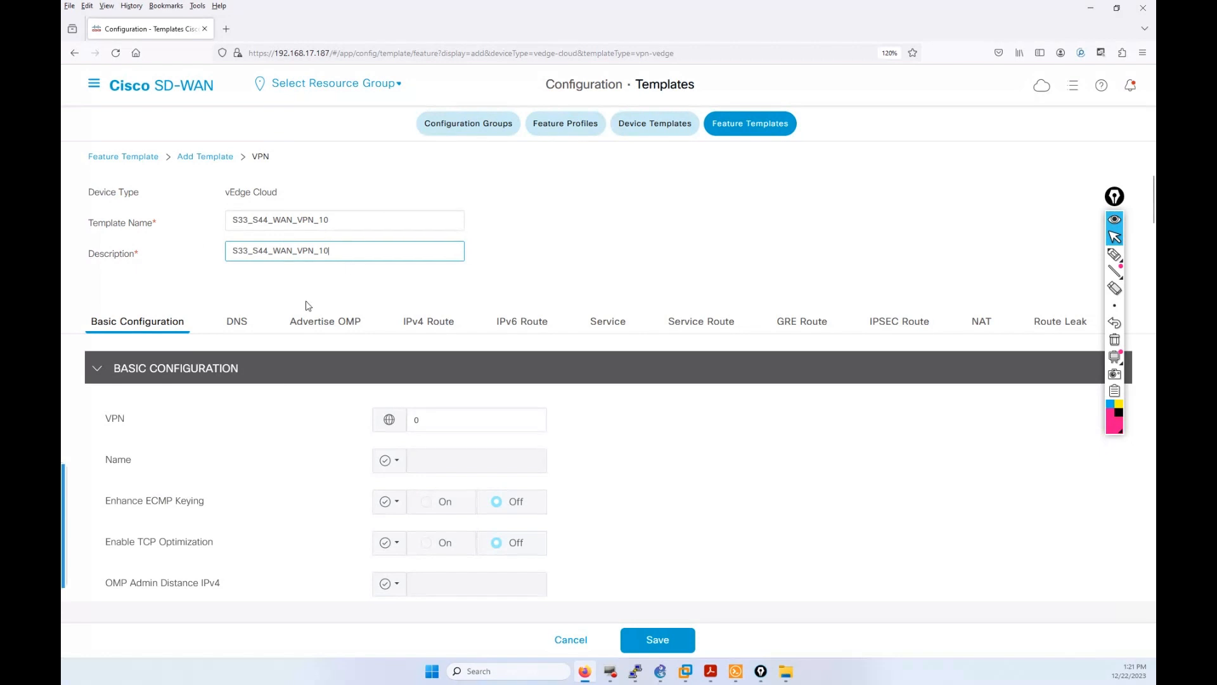
scroll(305, 305, down, 5)
scroll(398, 285, up, 2)
scroll(398, 320, up, 1)
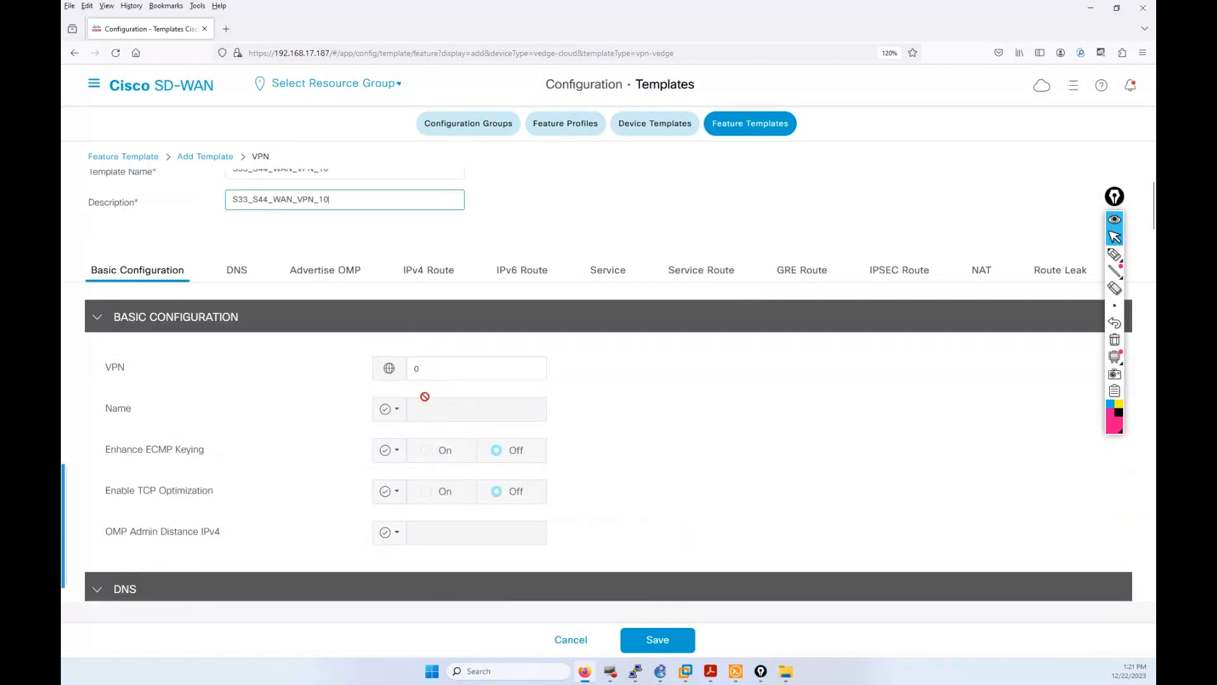
double_click(418, 369)
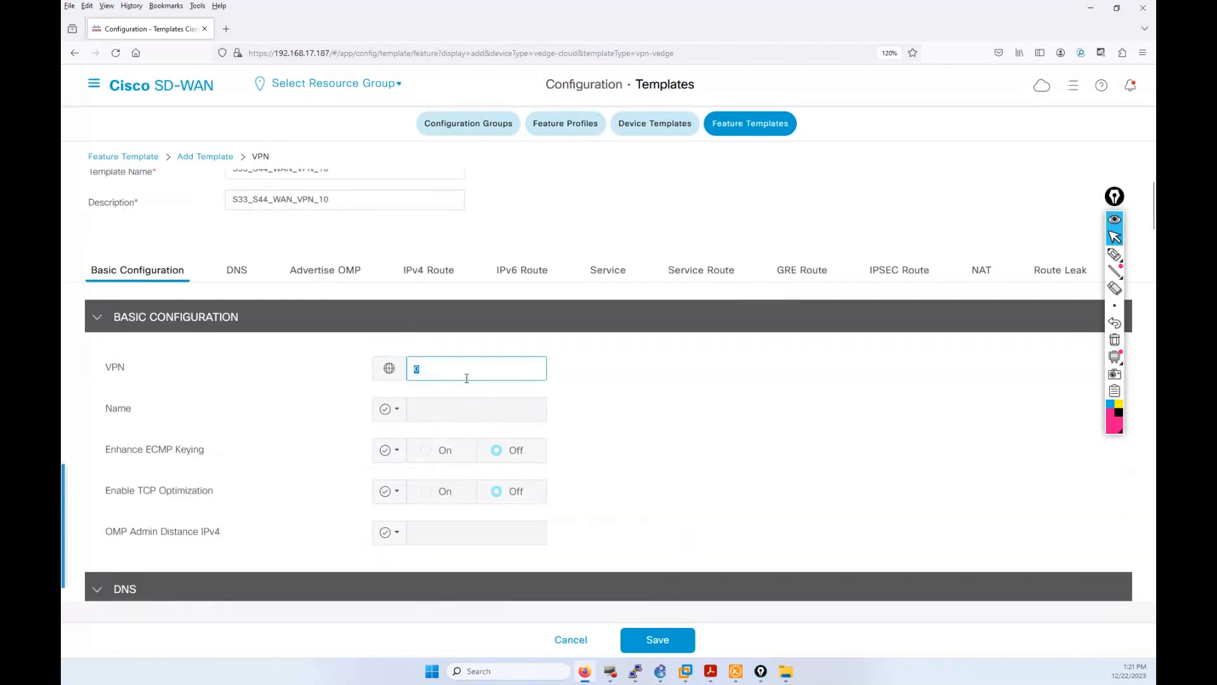
text(10)
Step: Make the VPN name a global value and set it to ++++ EMPLOYEES VPN ++++
scroll(404, 450, down, 1)
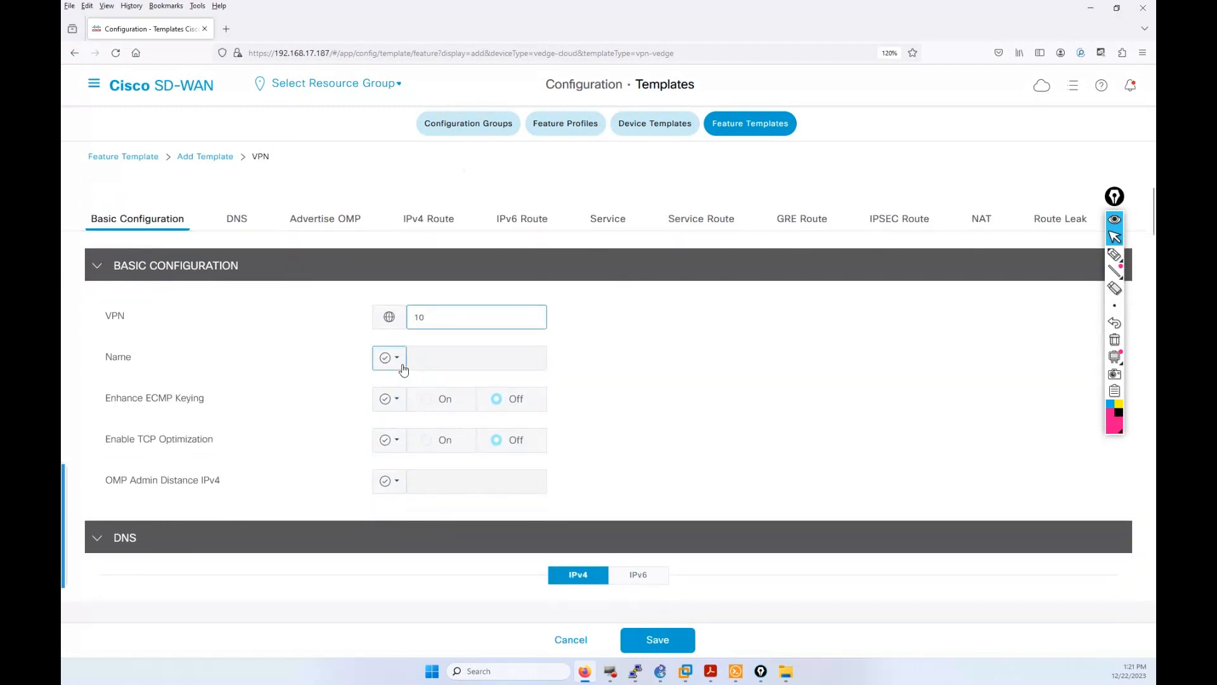
click(395, 357)
click(412, 416)
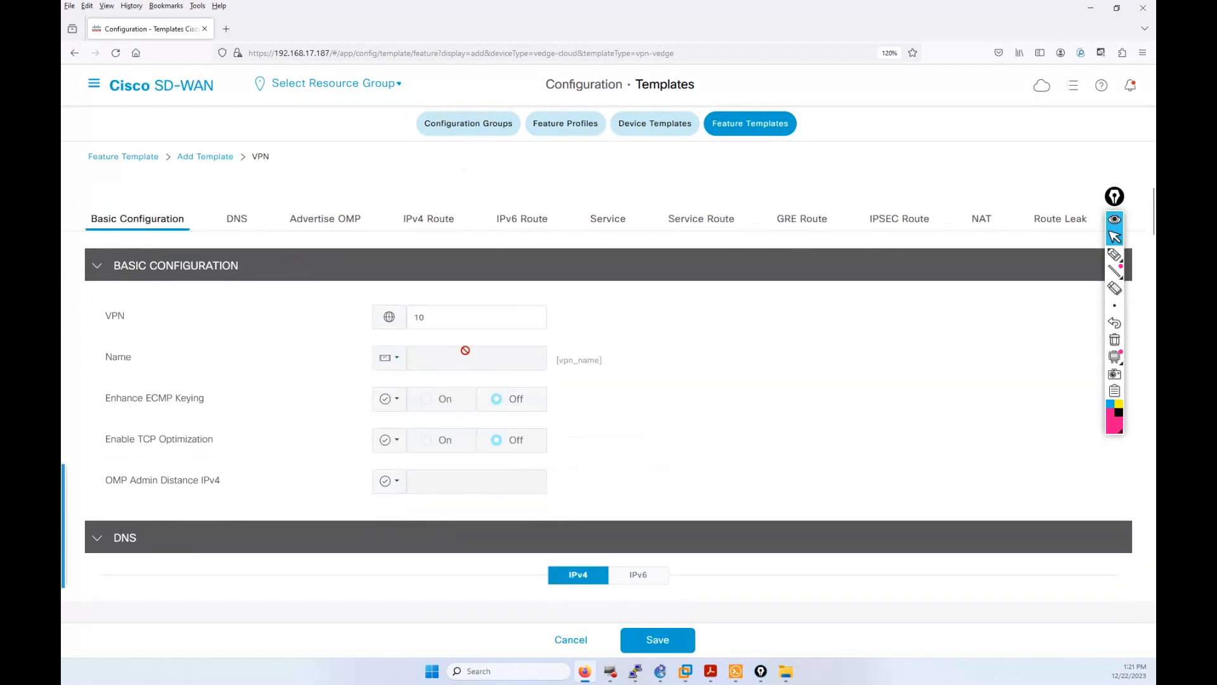
click(389, 358)
click(417, 390)
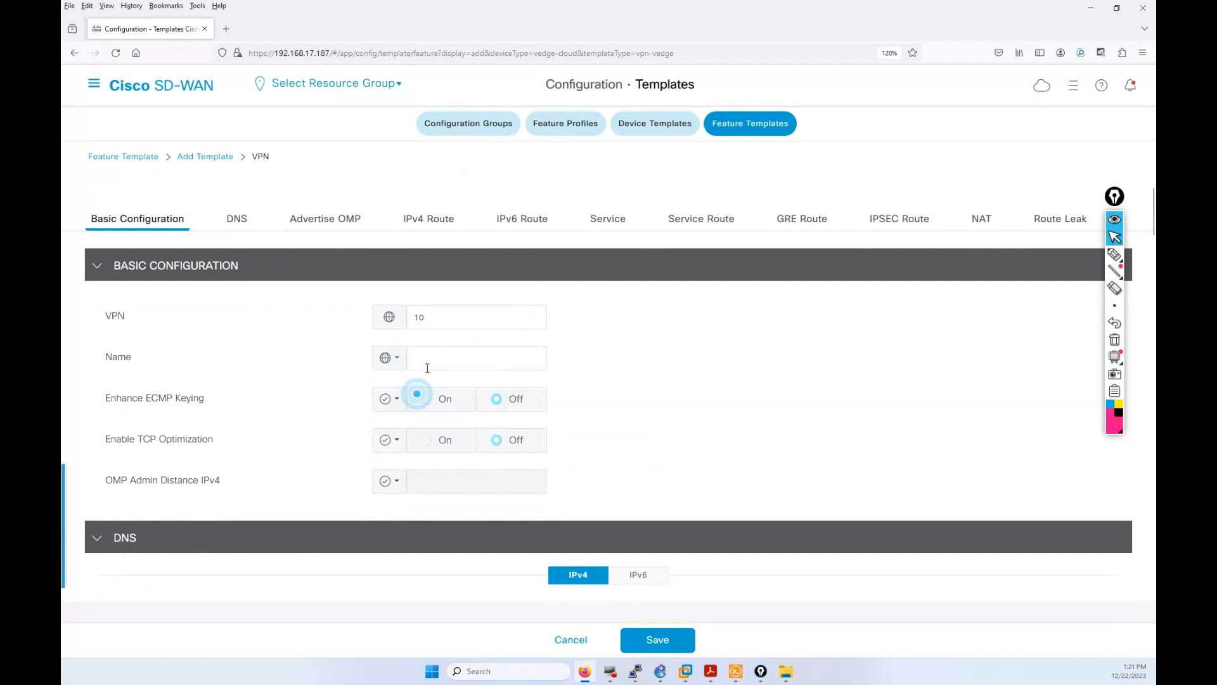
click(430, 355)
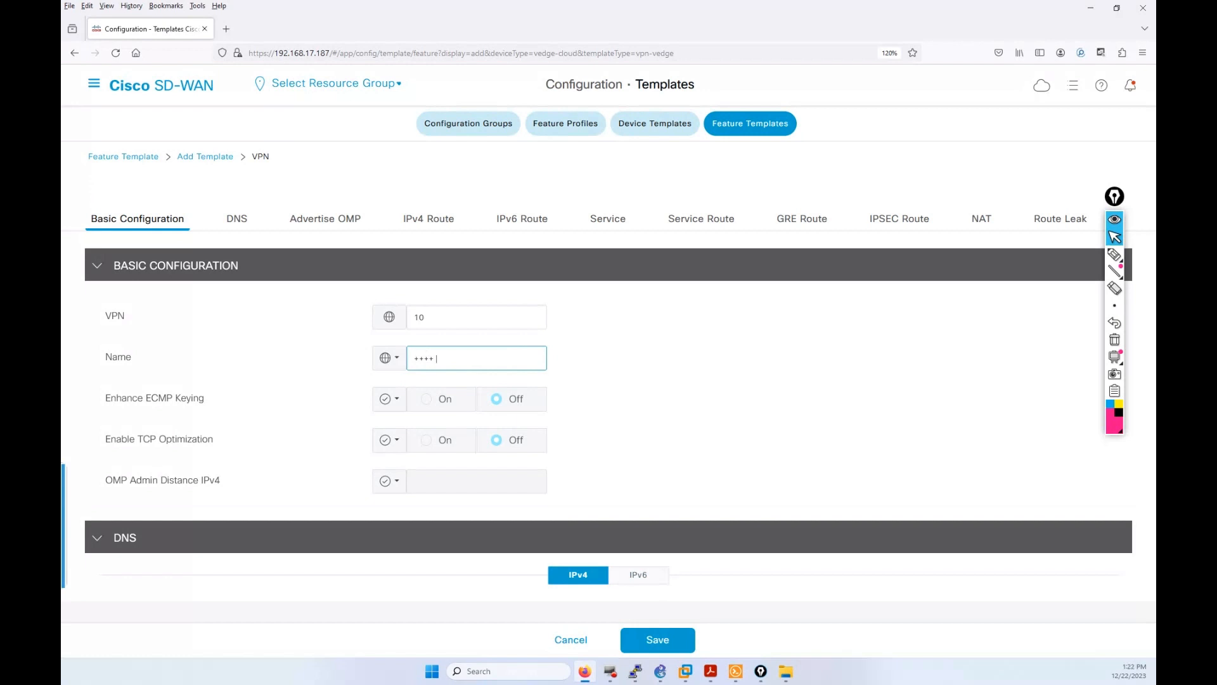
text(EMPLOYEES VPN ++++)
Step: Make the primary IPv4 DNS address a global value and set it to 172.255.255.111
scroll(570, 453, down, 3)
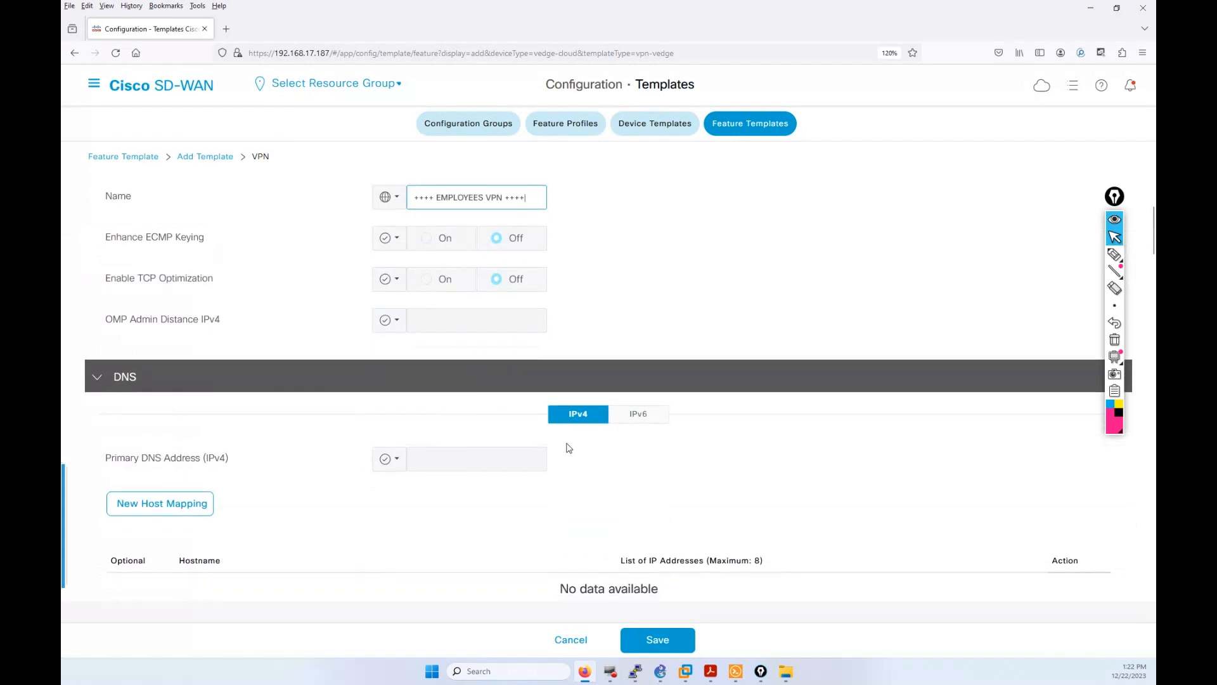
scroll(568, 448, down, 2)
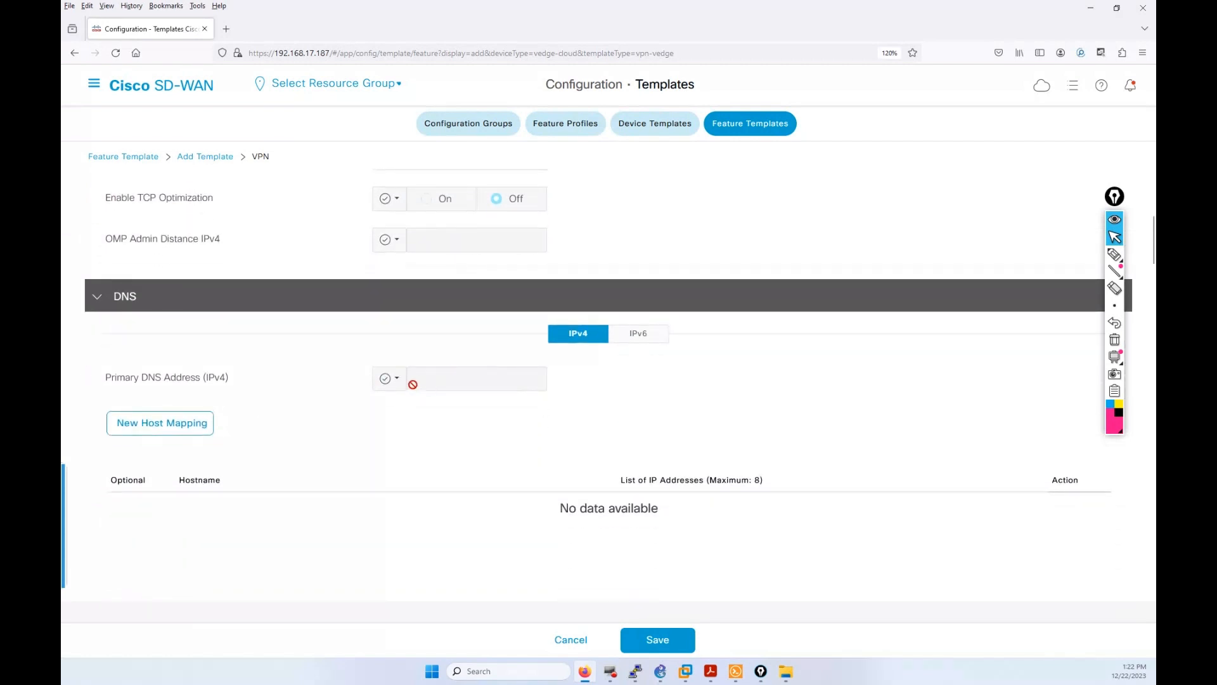
click(388, 378)
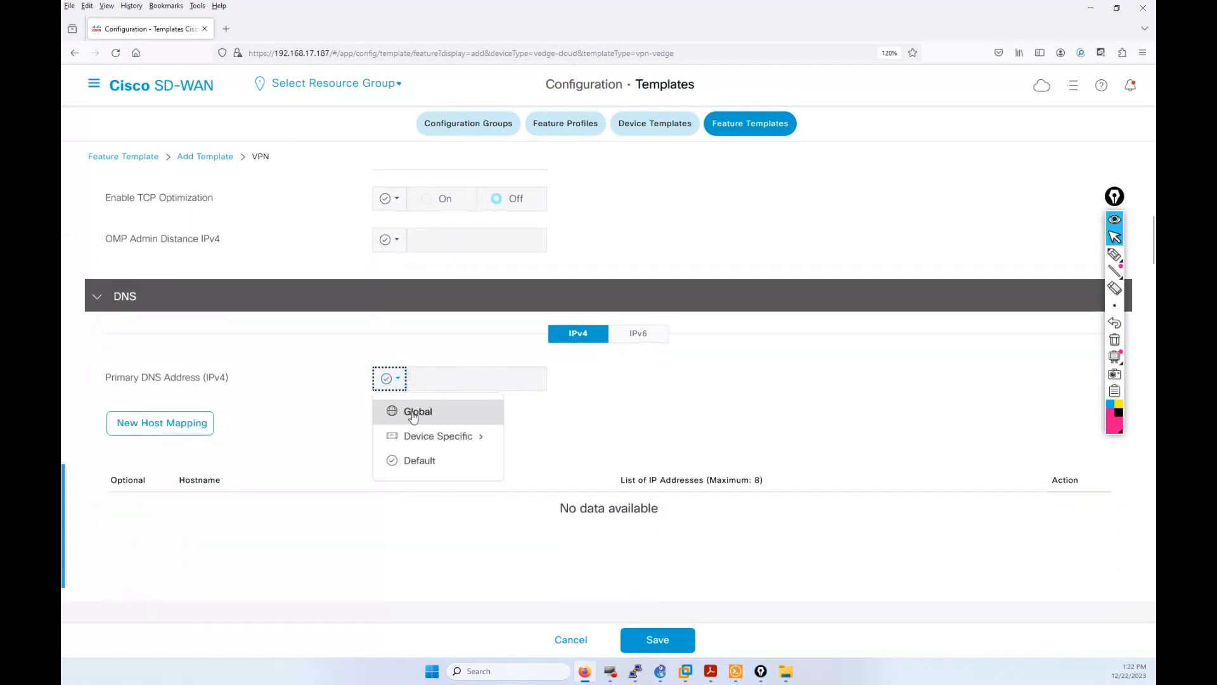
click(413, 416)
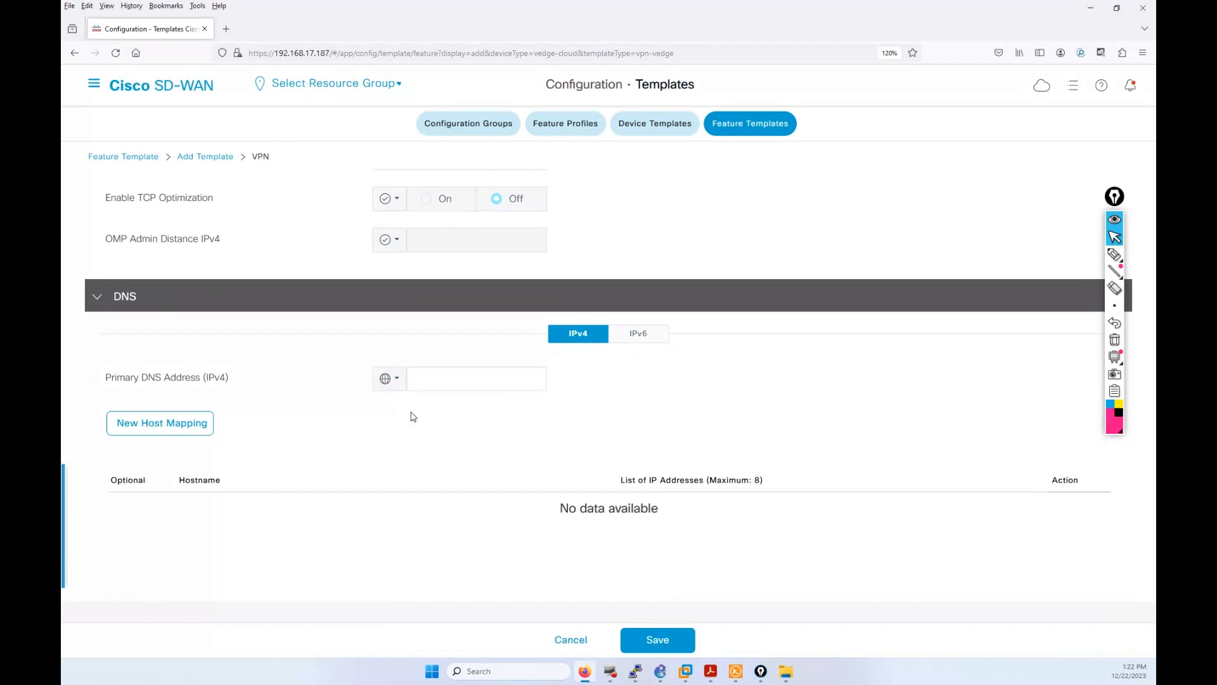
click(427, 385)
text(172.255.255.1111)
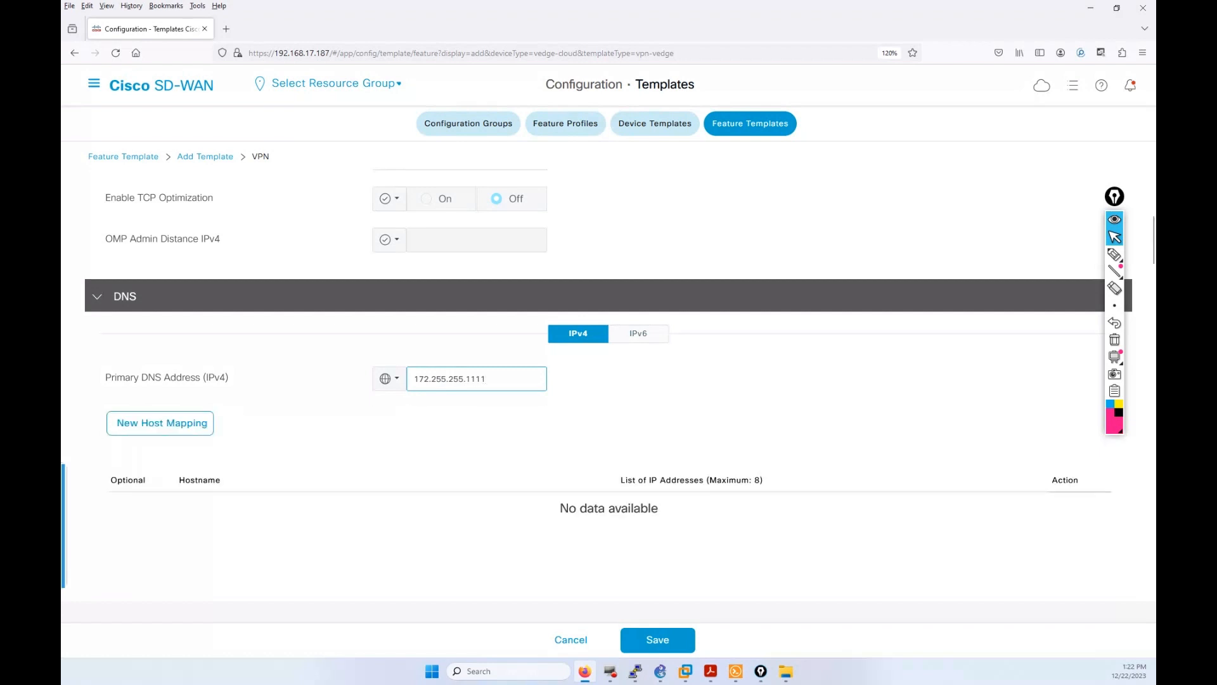
key(BackSpace)
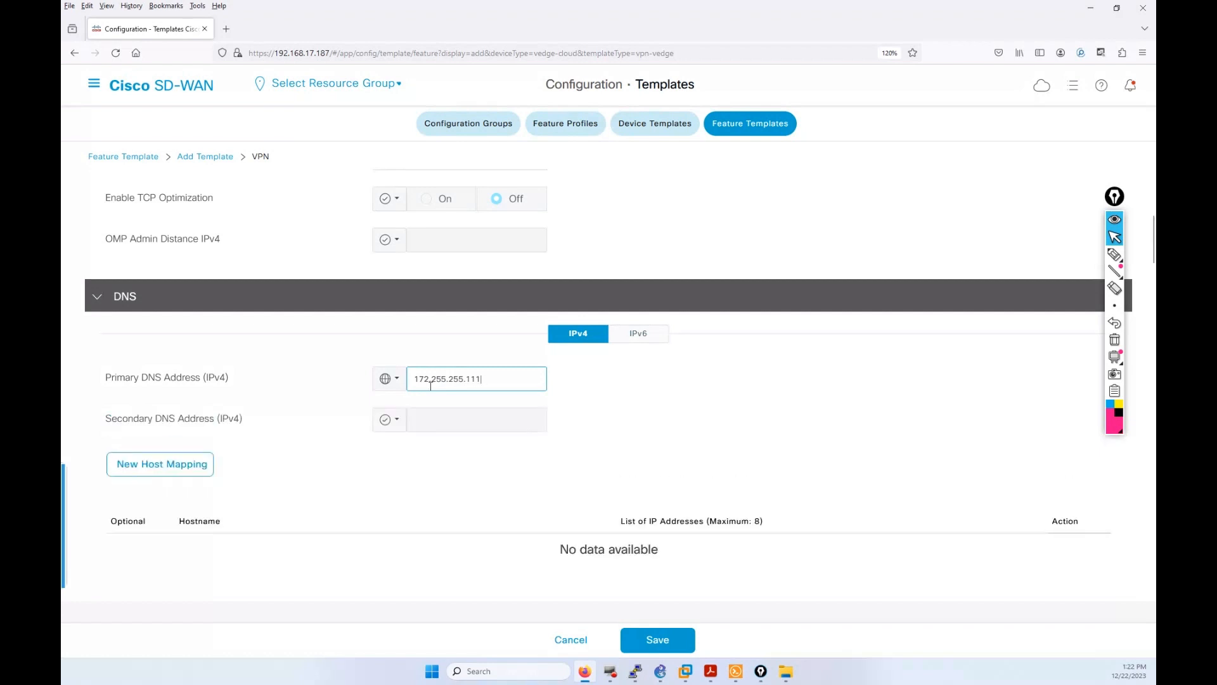
Step: Make the secondary IPv4 DNS address a global value and set it to 172.155.155.111
click(389, 419)
click(416, 451)
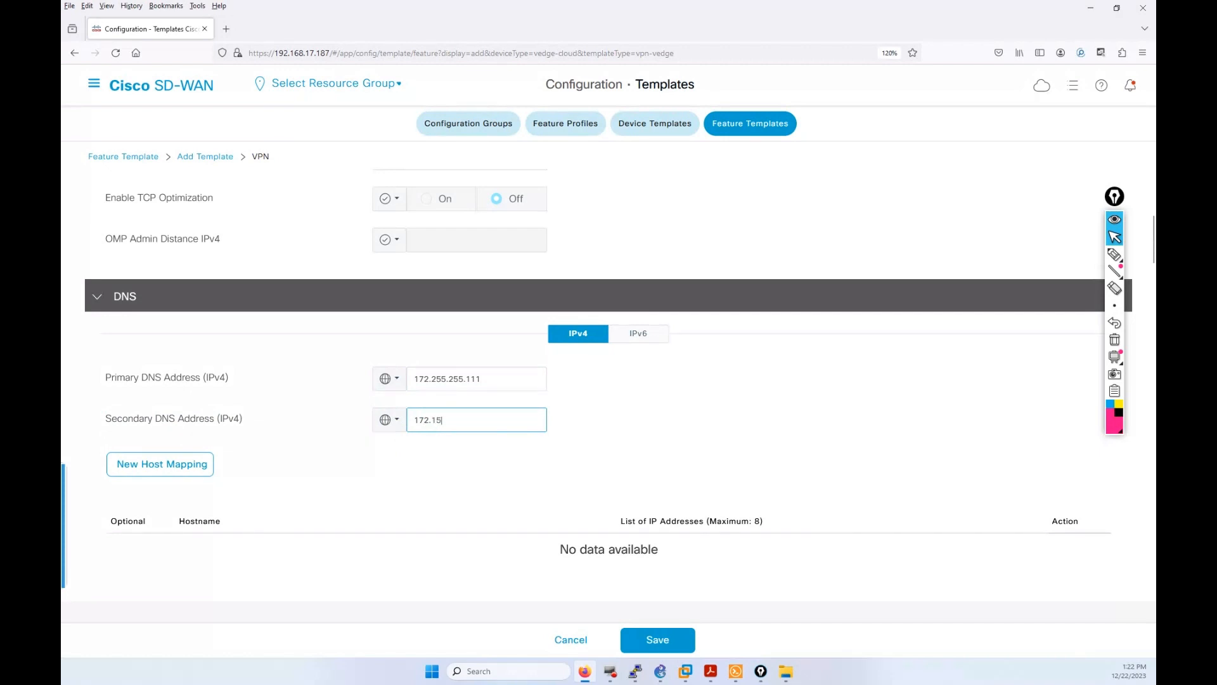
text(172.155.155.111)
Step: Pass over the Advertise OMP settings and start a new IPv4 route entry in the VPN template
scroll(442, 480, down, 5)
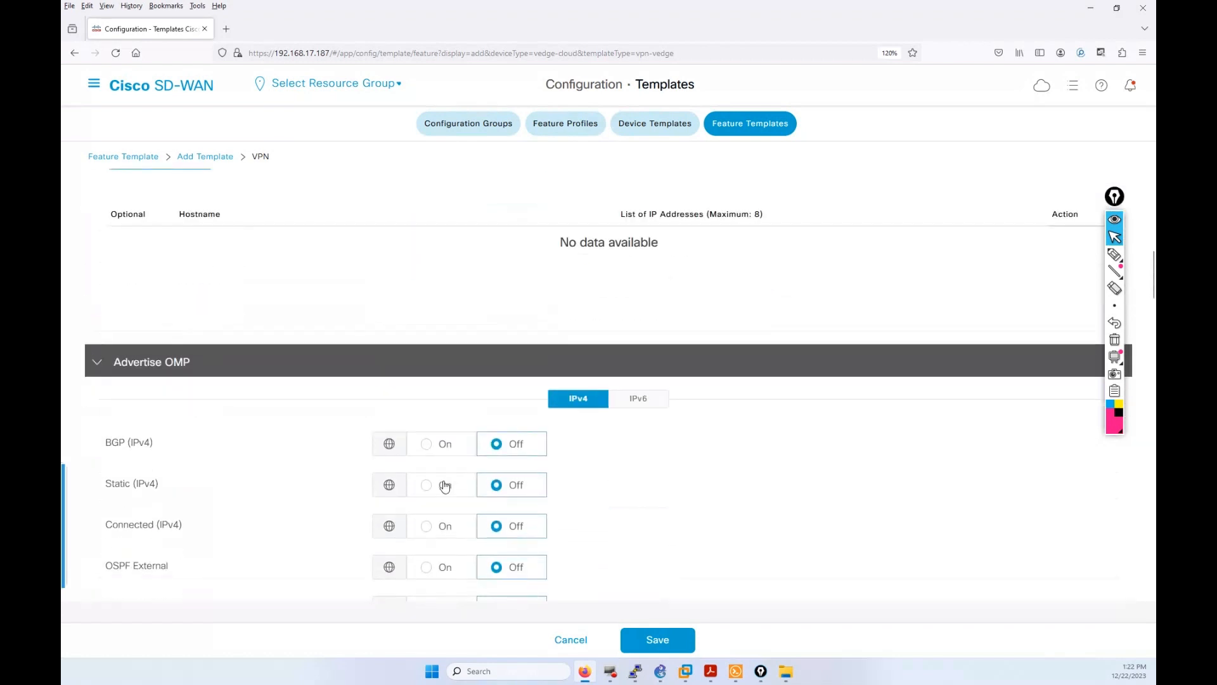
scroll(632, 436, down, 2)
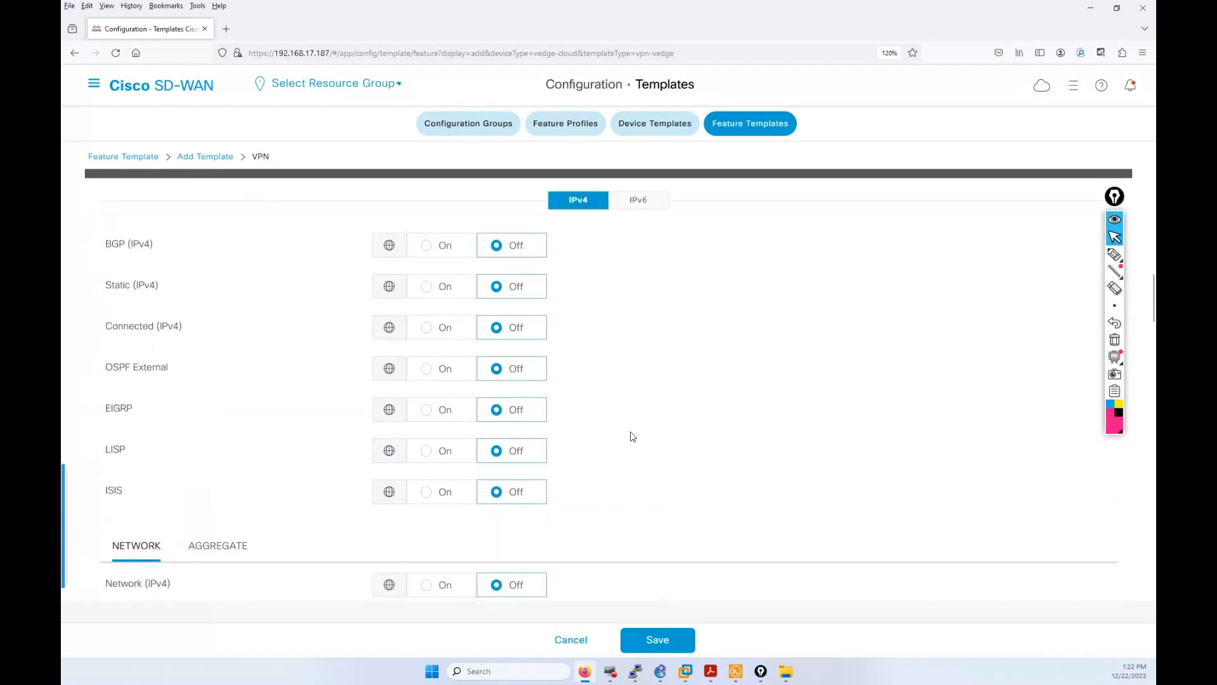
scroll(181, 288, up, 2)
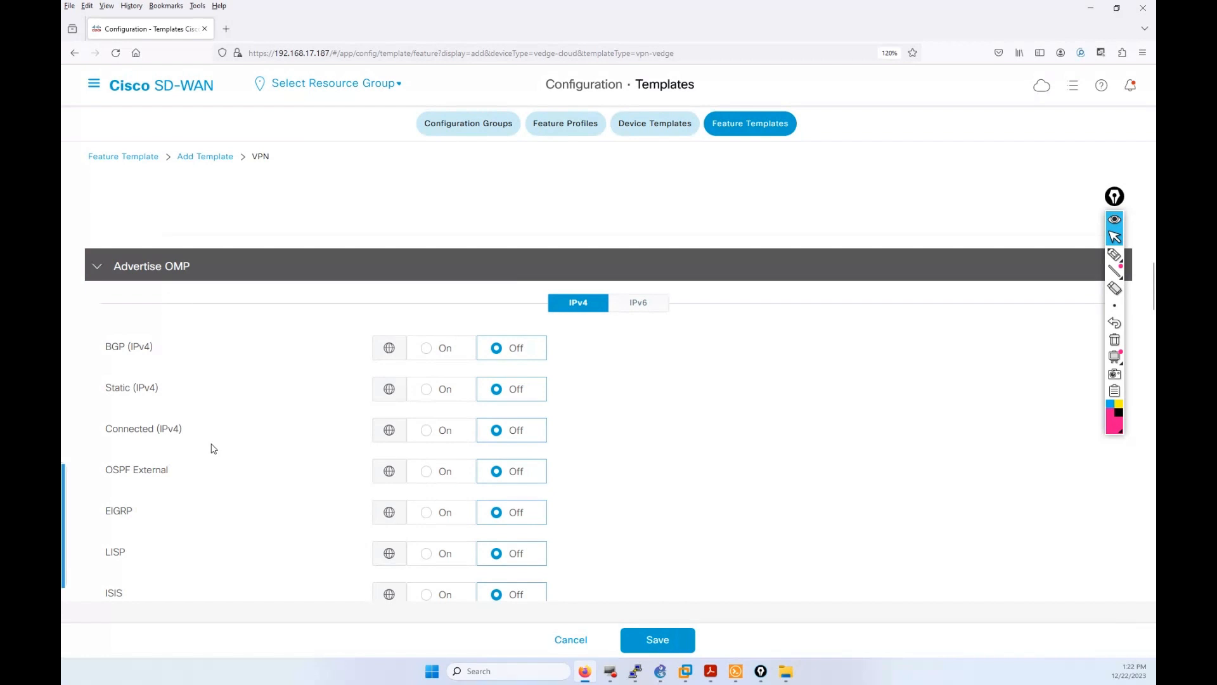
scroll(284, 470, down, 5)
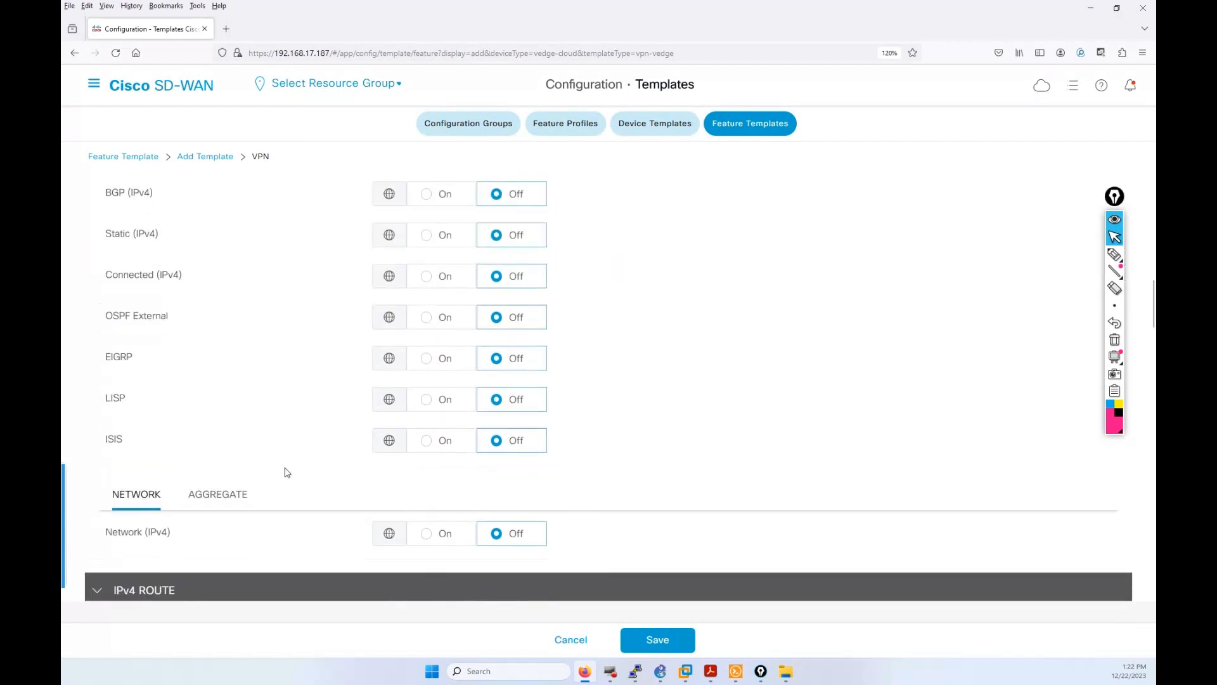
scroll(285, 470, down, 3)
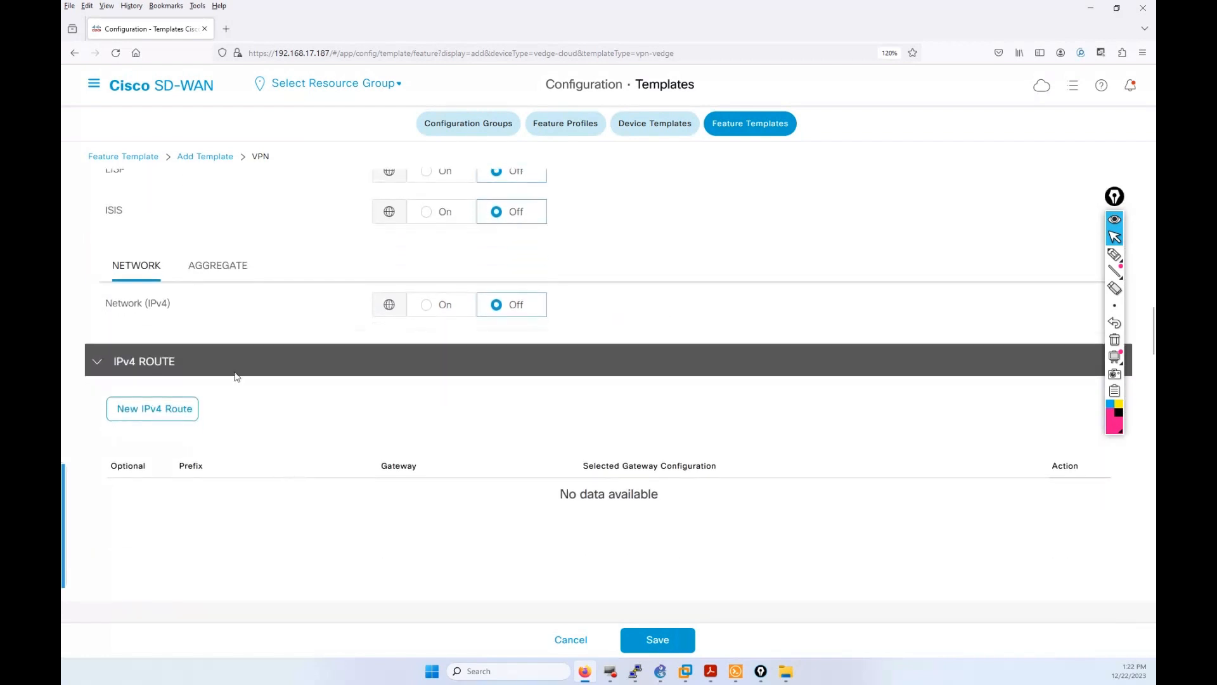
click(158, 408)
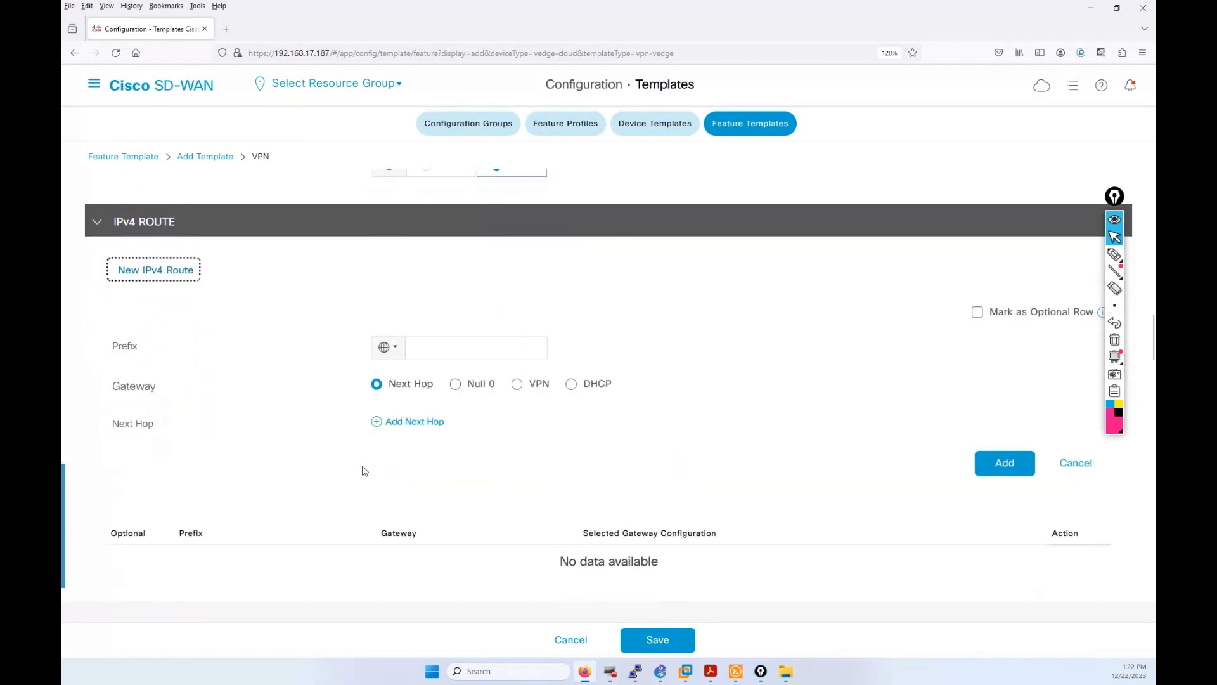
Step: Open SD-WAN Topo.pdf, draw an arrow from vEdge-S-33 toward SW-site-33 on the topology, and return to the VPN template
mouse_move(710, 669)
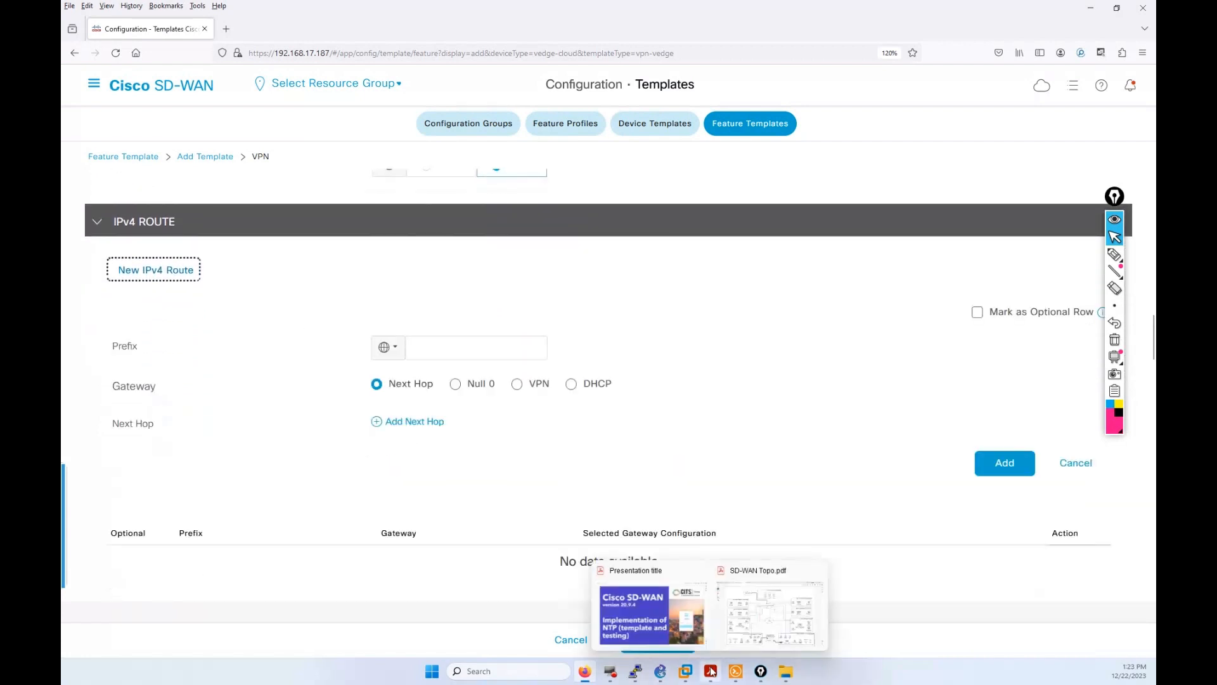
click(764, 618)
click(1113, 255)
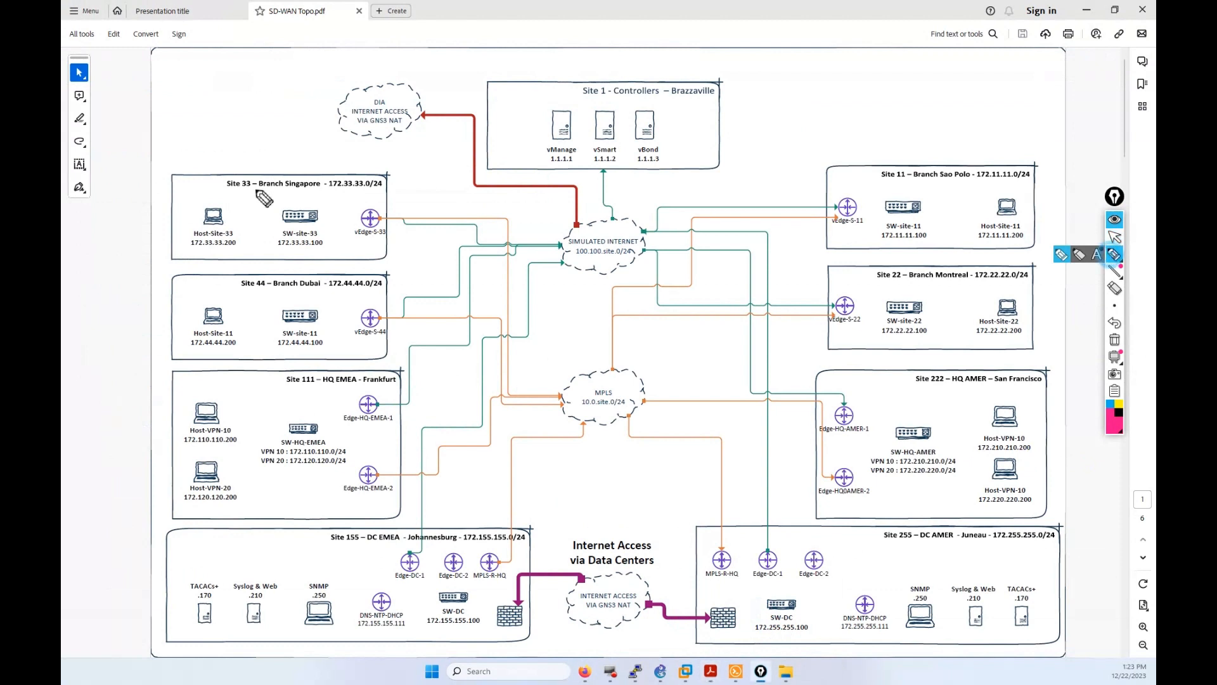
drag(362, 201, 313, 202)
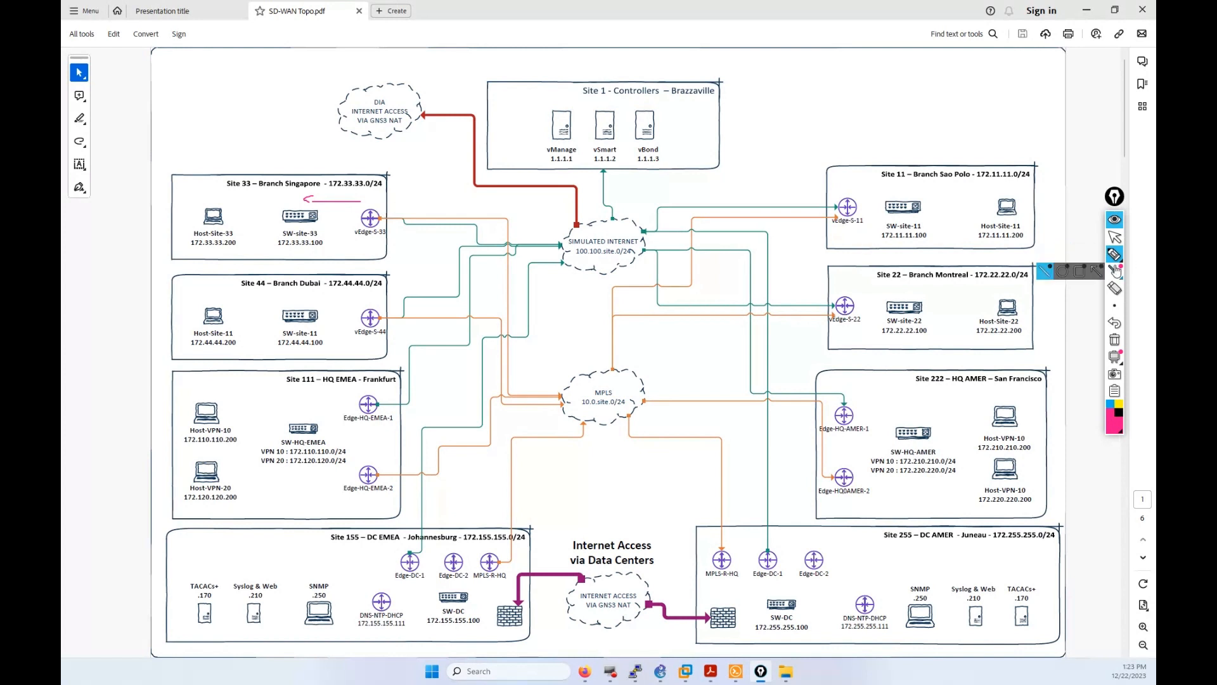
click(1114, 238)
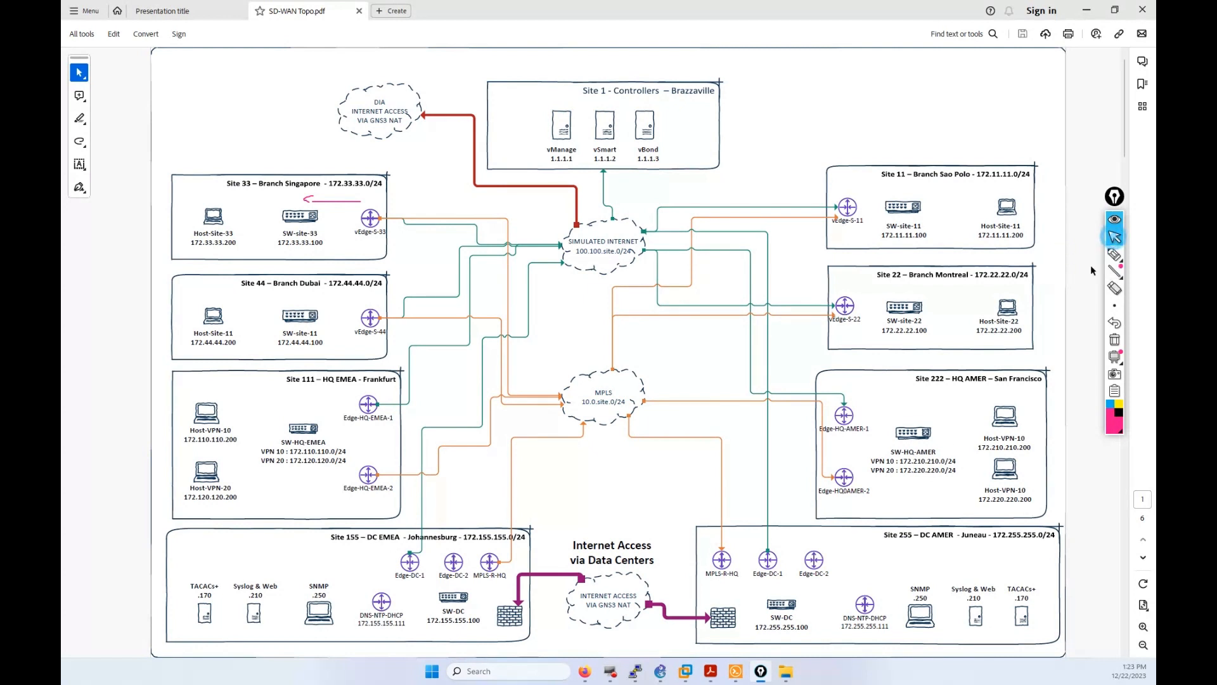
click(585, 672)
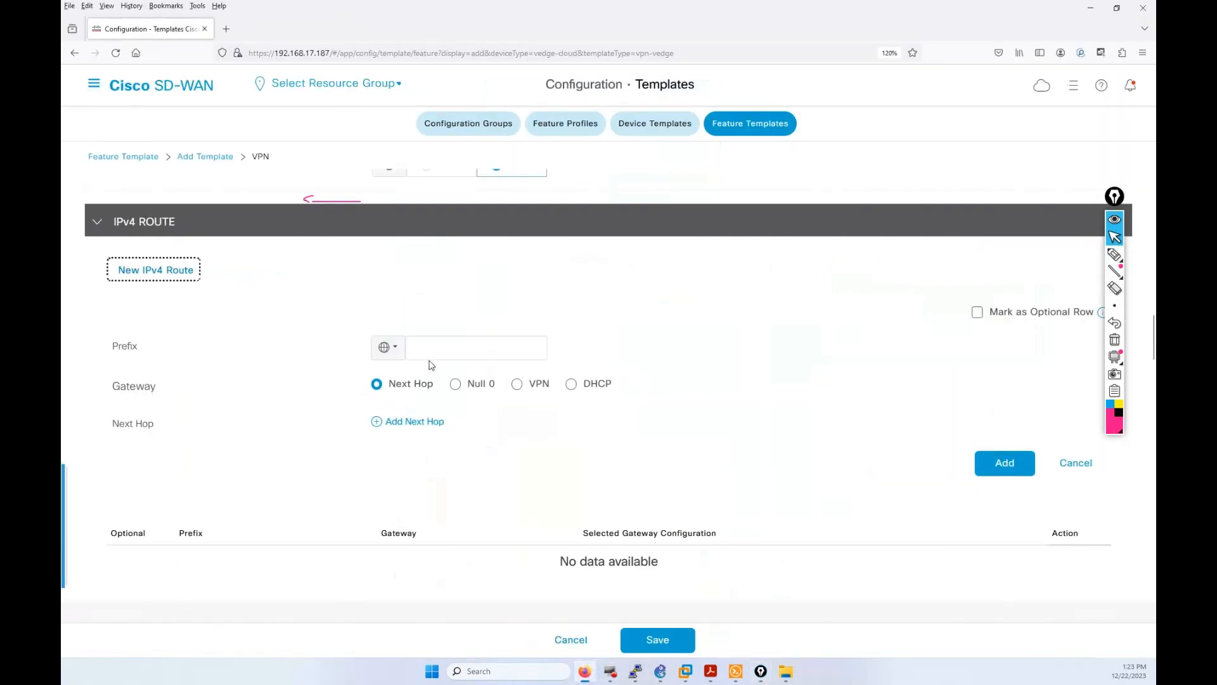
Step: Make the new IPv4 route's prefix device specific with the key VPN_10_ipv4_ip_prefix
click(394, 350)
mouse_move(402, 405)
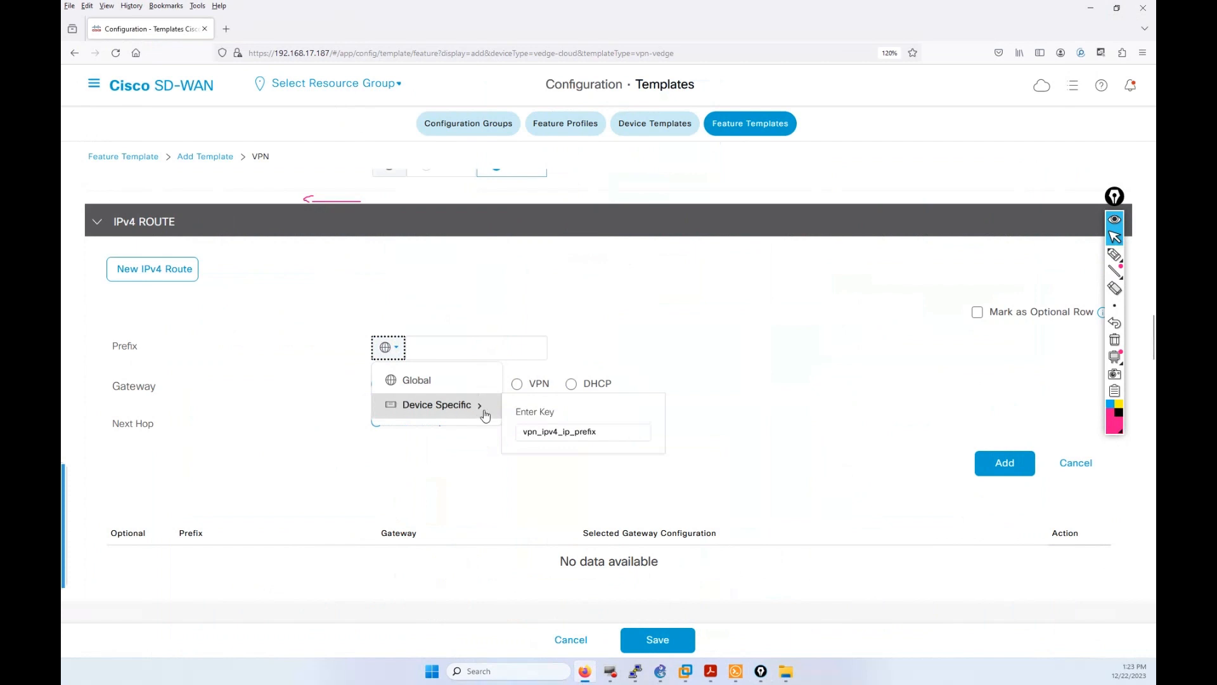
click(533, 435)
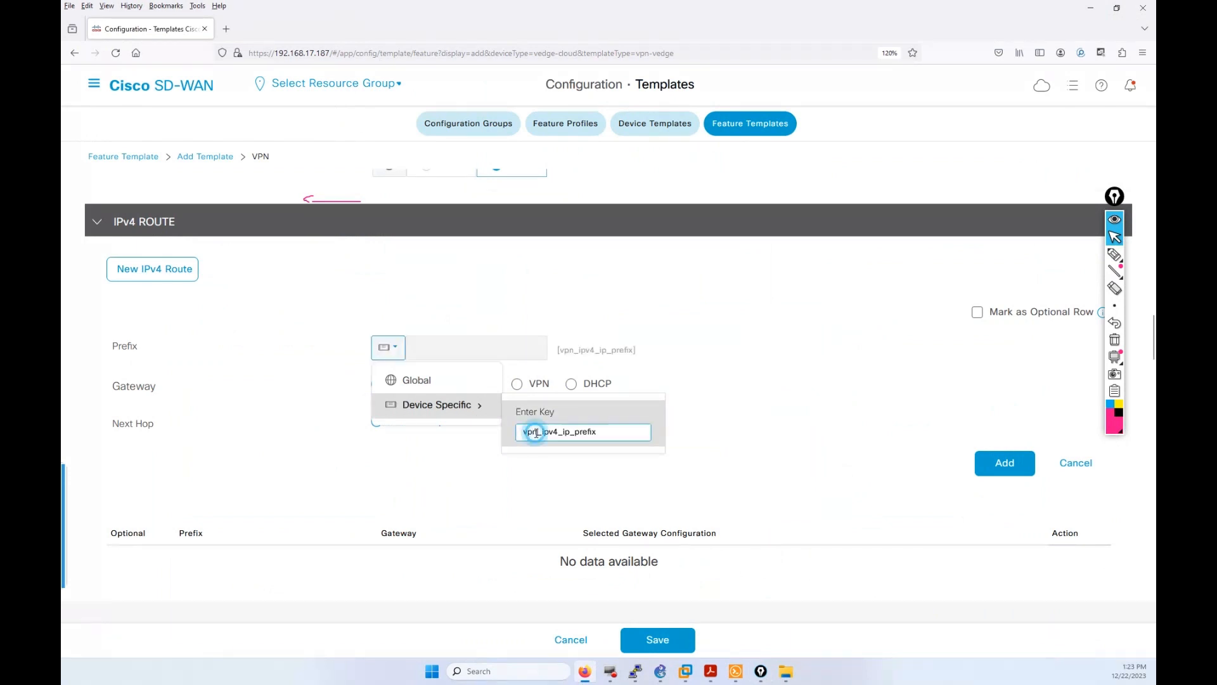
key(BackSpace)
key(BackSpace)
key(BackSpace)
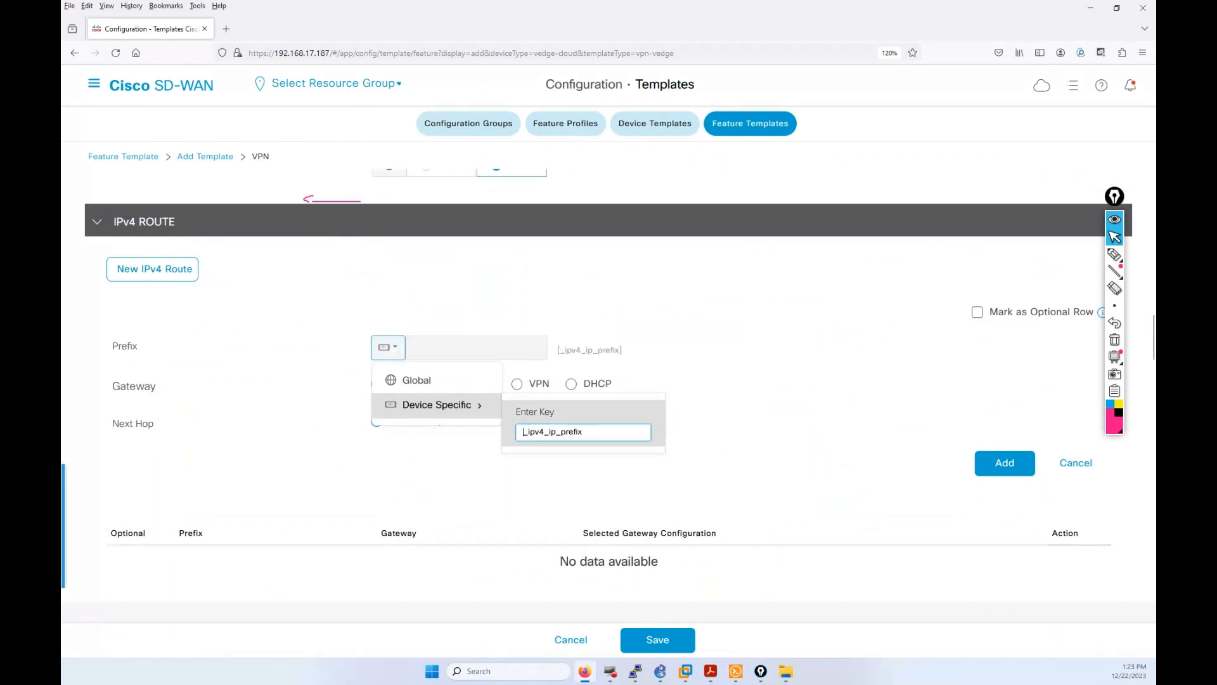
text(VPN)
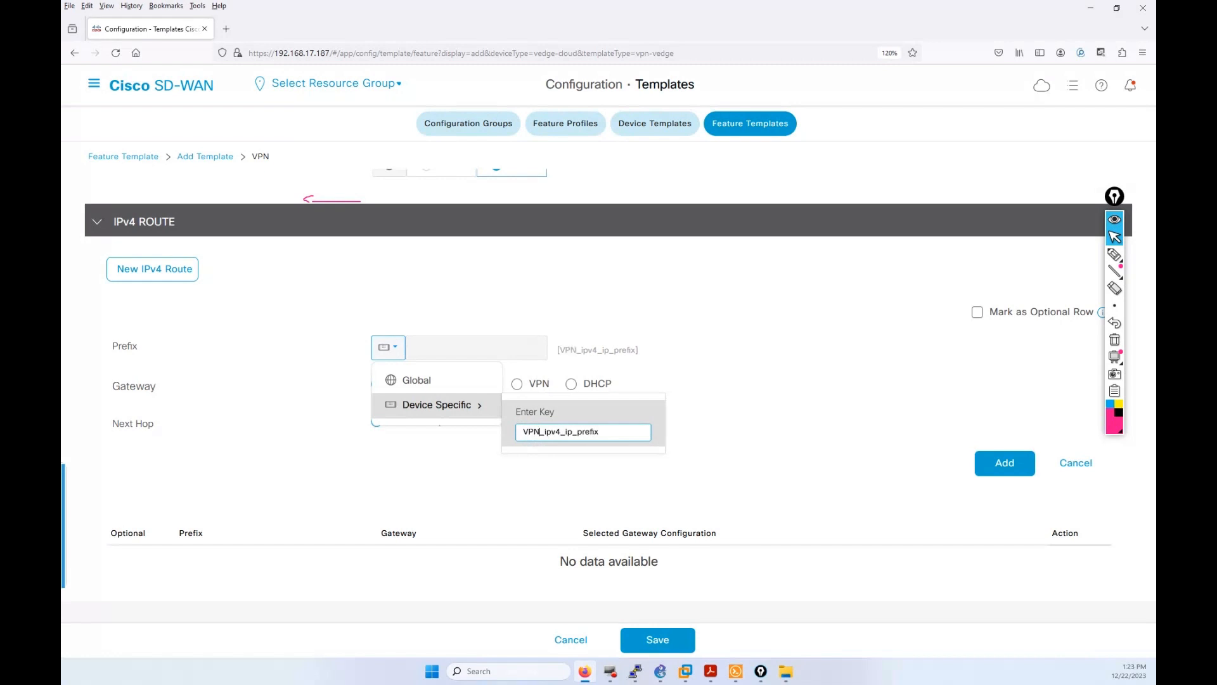
text(_10)
key(Return)
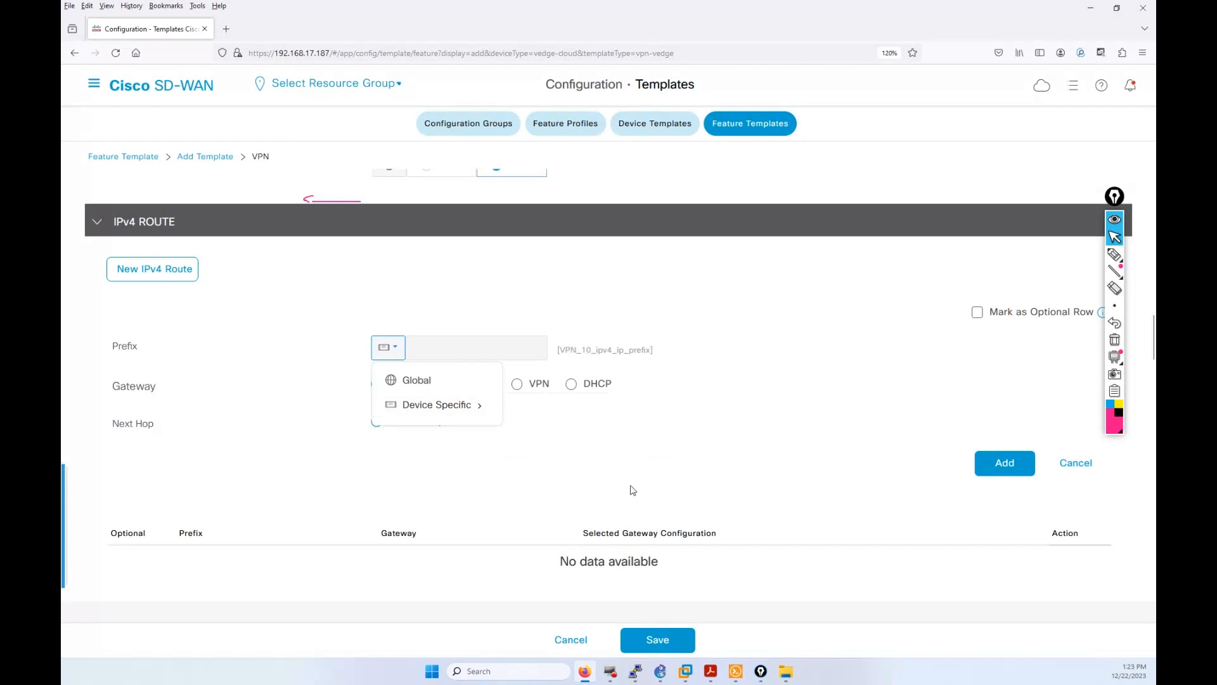
click(565, 425)
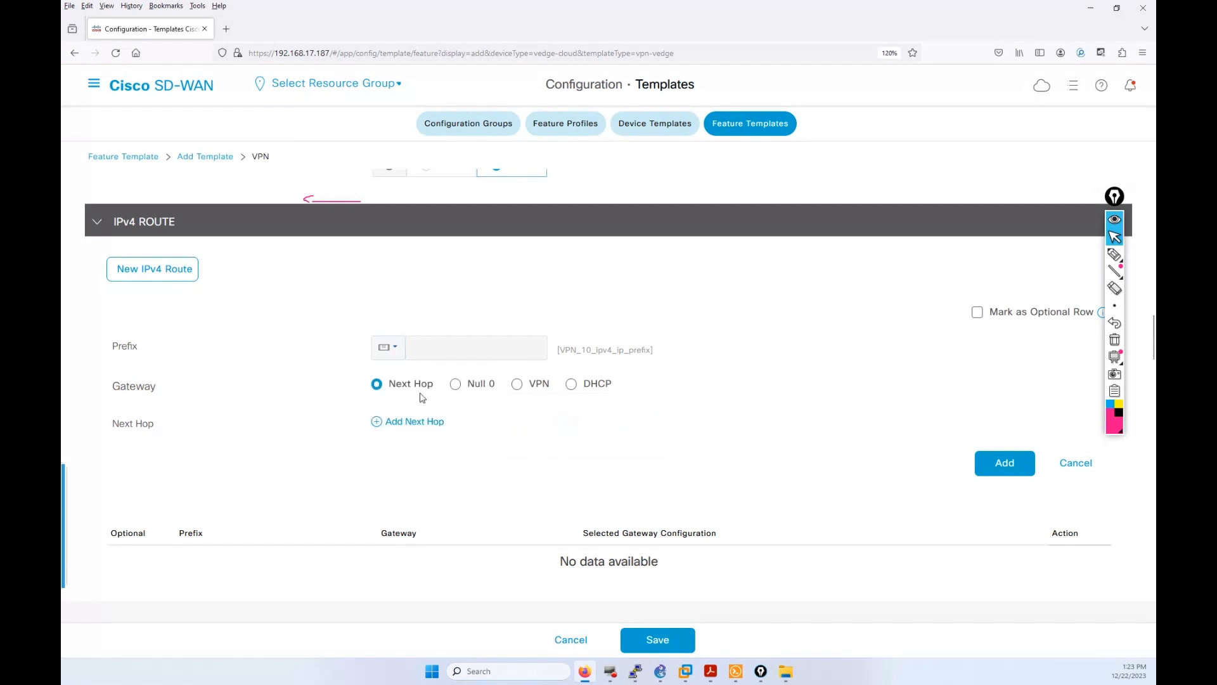
Step: Add a next hop to the IPv4 route with a device-specific address, changing the start of its key to VPN_10
click(419, 421)
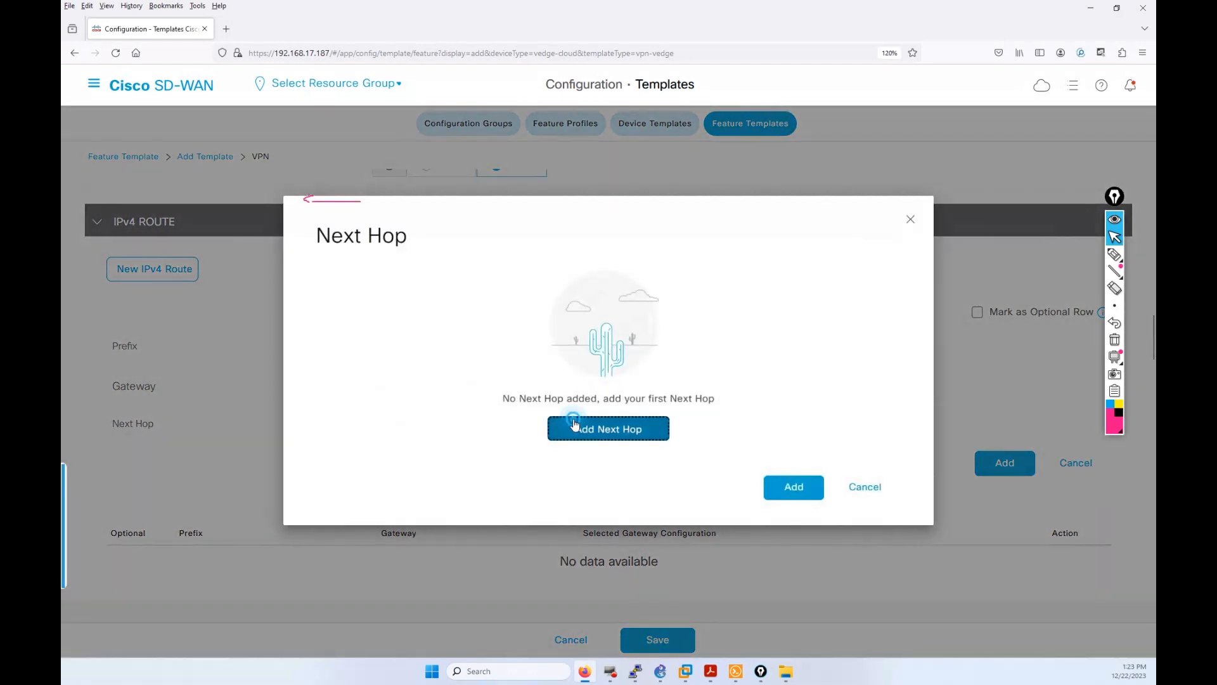
click(572, 420)
click(348, 367)
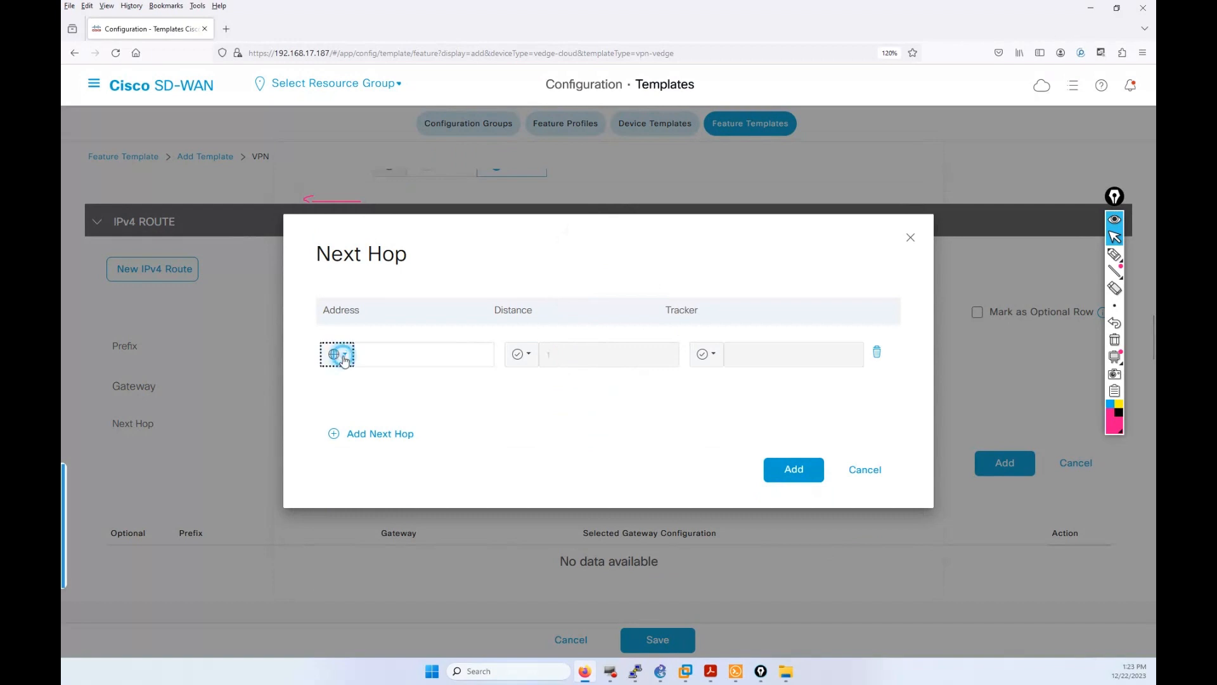
mouse_move(372, 417)
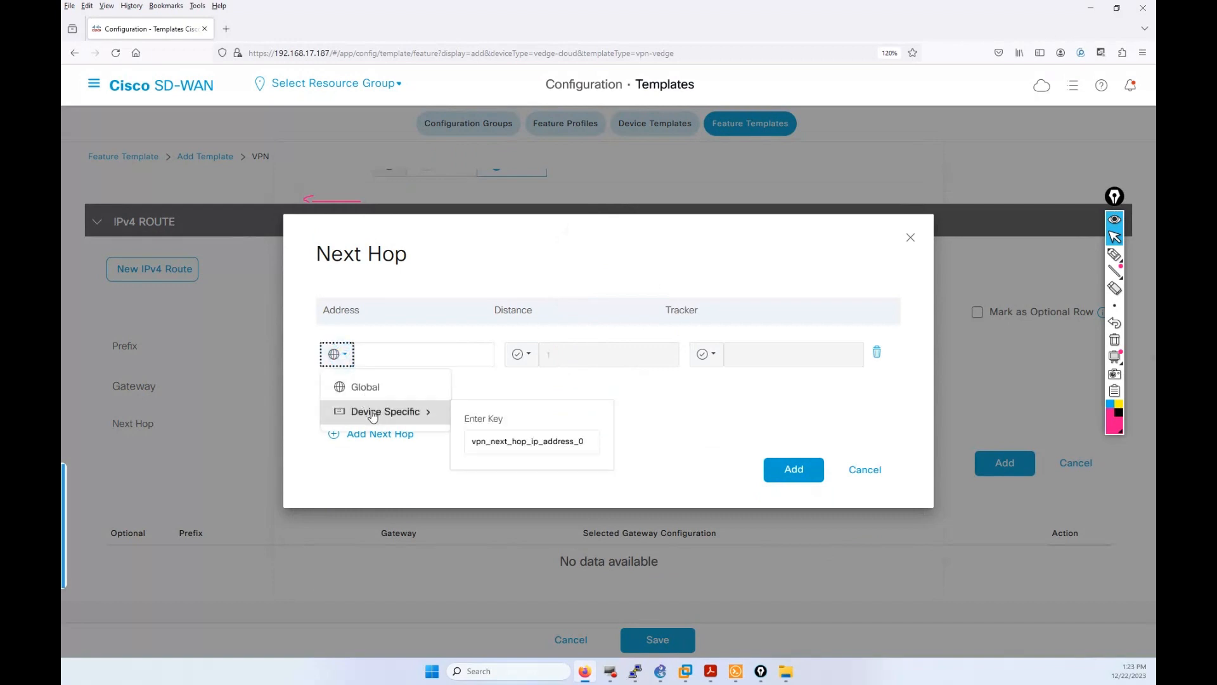
click(484, 442)
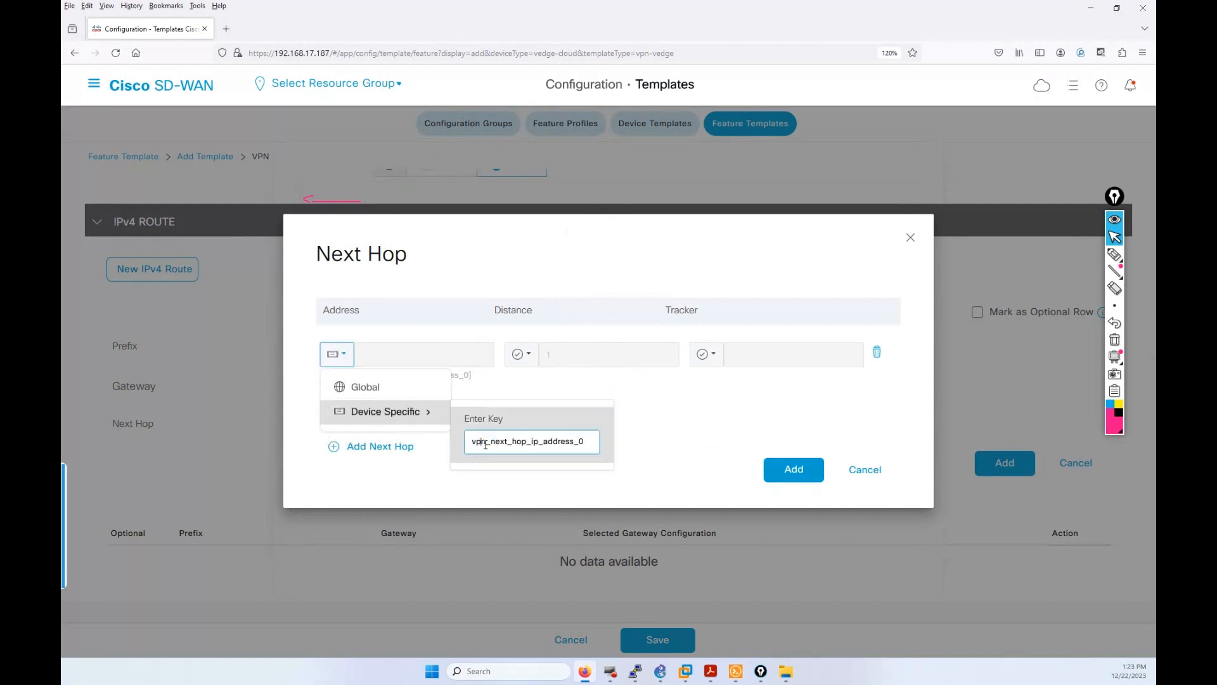
key(BackSpace)
key(BackSpace)
key(BackSpace)
text(VPN_10)
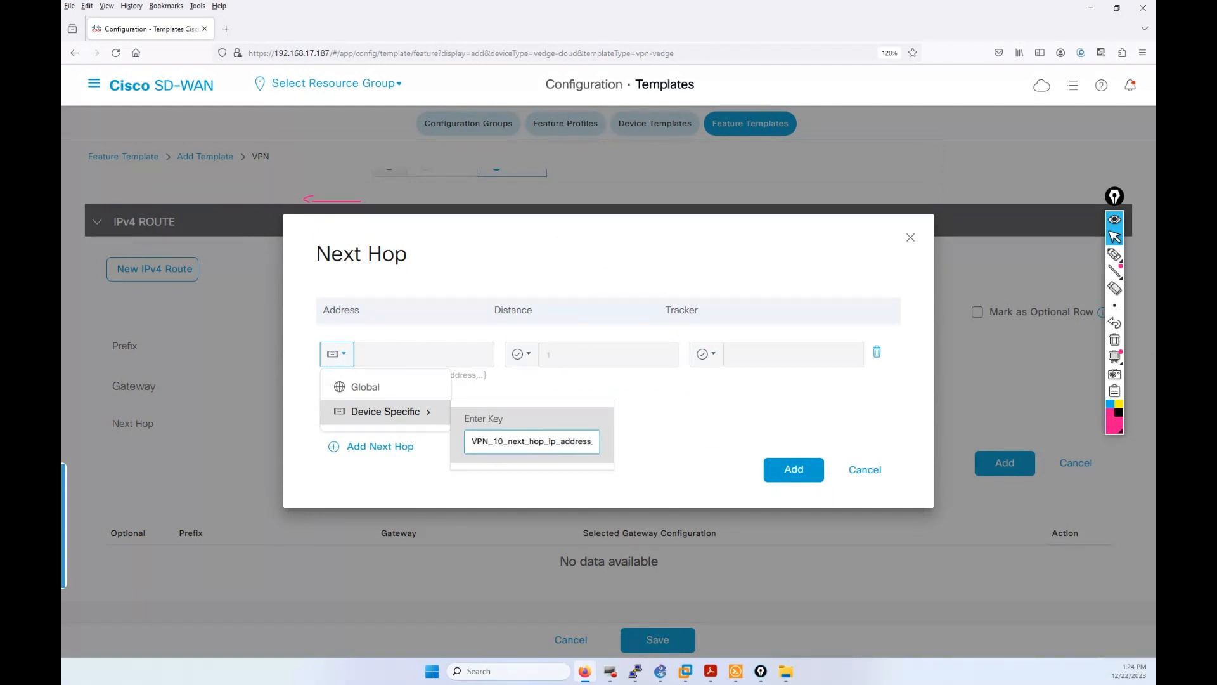
click(788, 470)
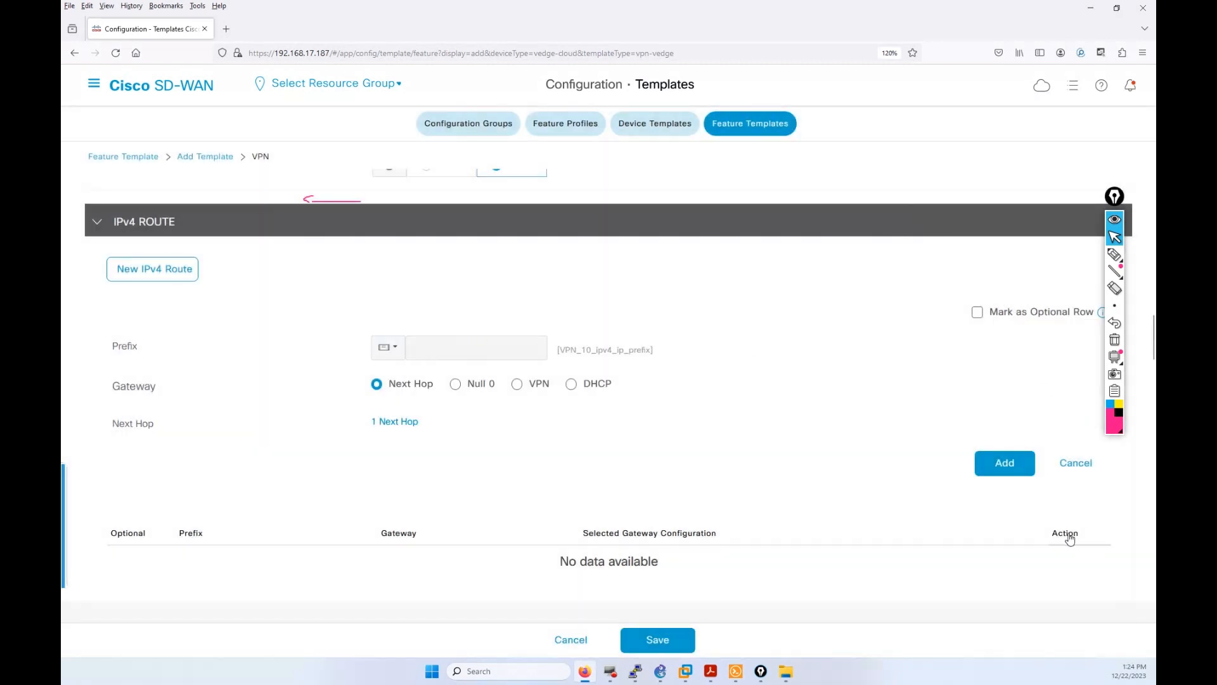
Step: Add the completed IPv4 route to the VPN template and save the template
click(1001, 464)
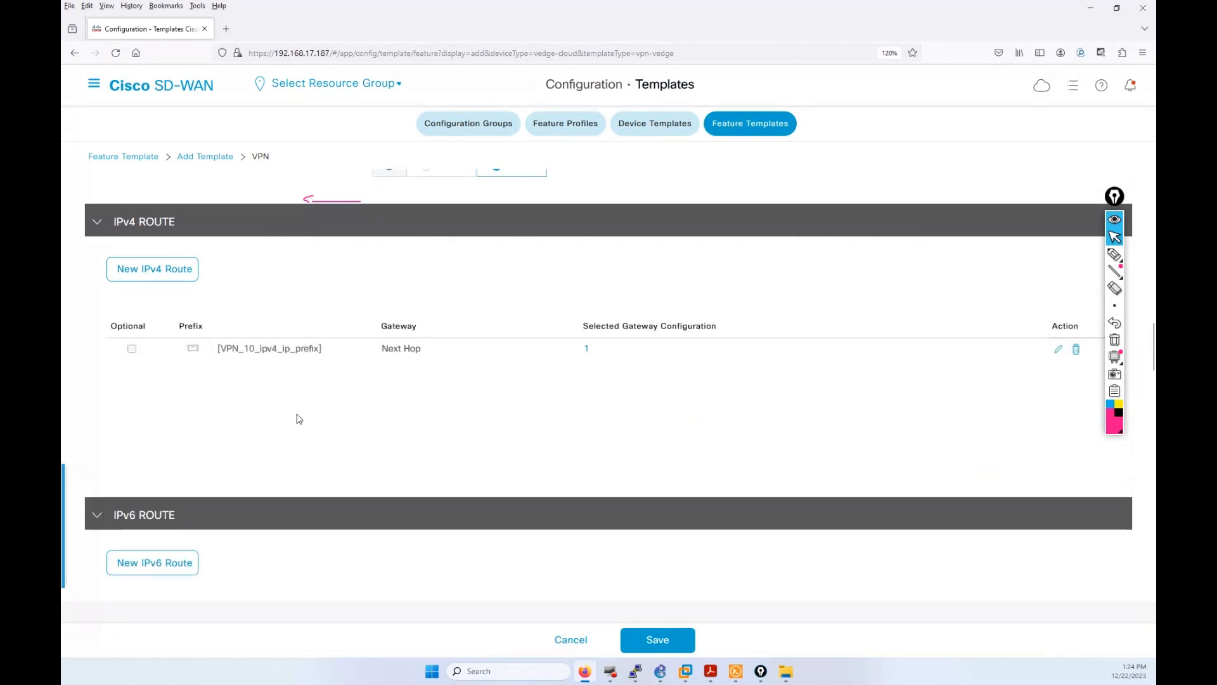
scroll(299, 419, down, 6)
scroll(297, 417, down, 10)
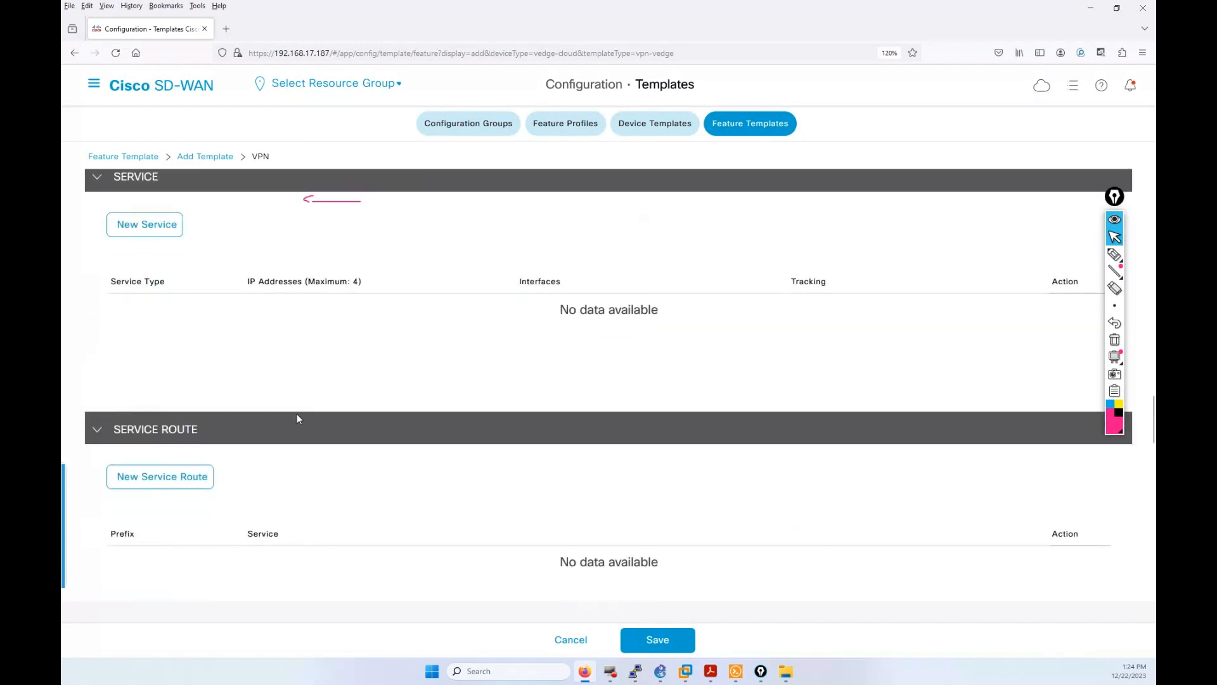
scroll(343, 453, down, 5)
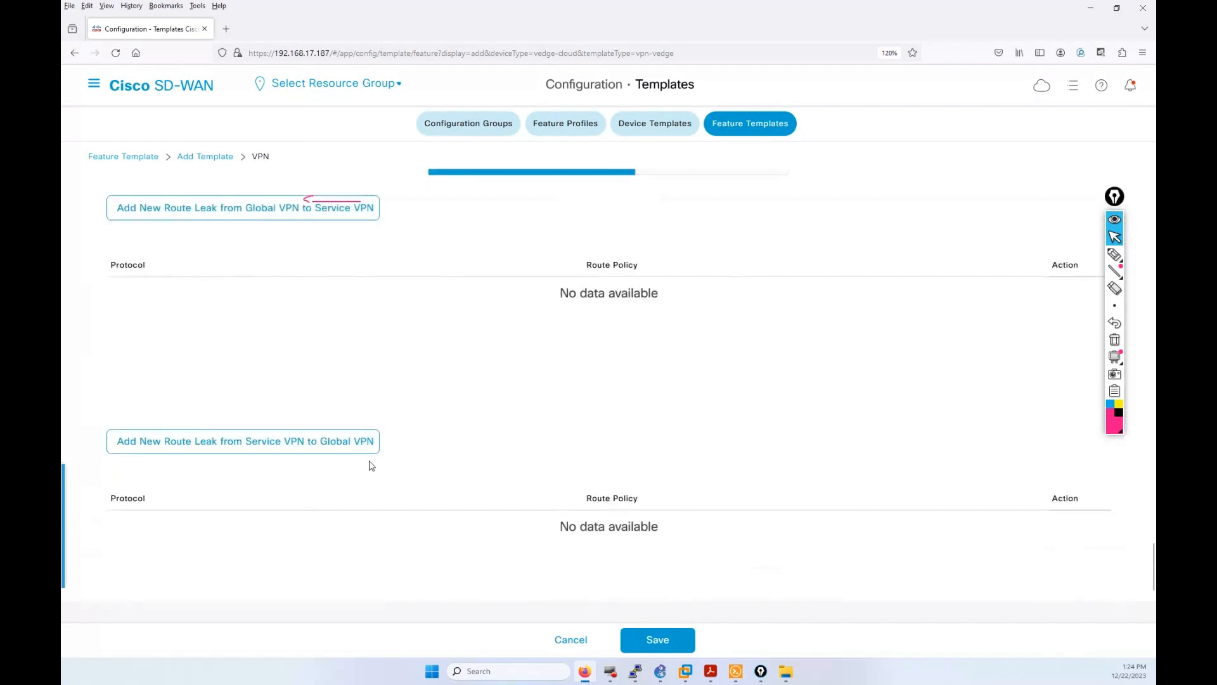
click(653, 639)
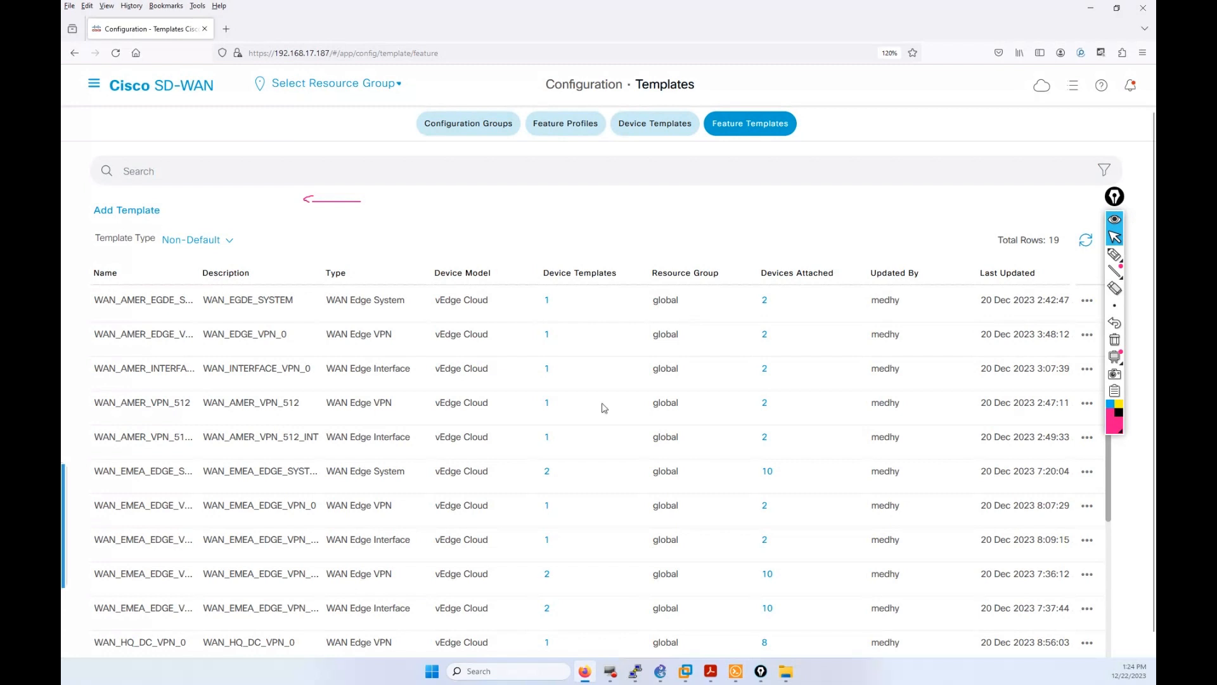
Step: Locate S33_S44_WAN_VPN_10 in the feature template list and widen the Name column to show full names
scroll(602, 408, down, 5)
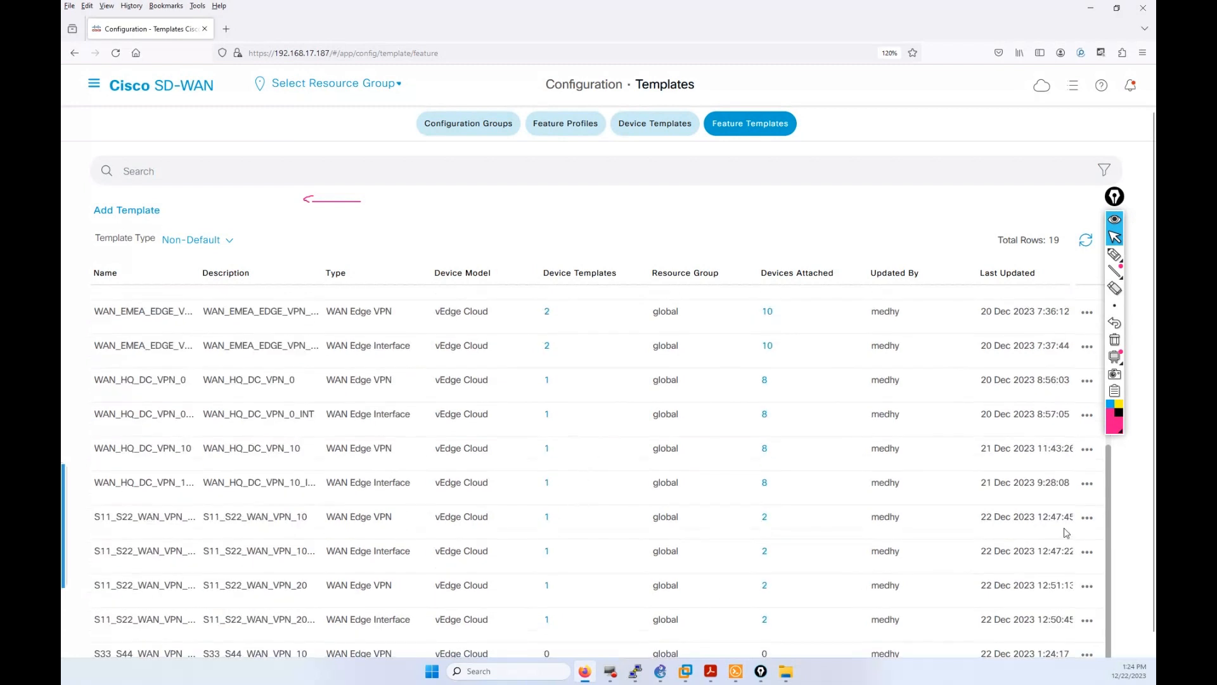
scroll(1151, 444, down, 1)
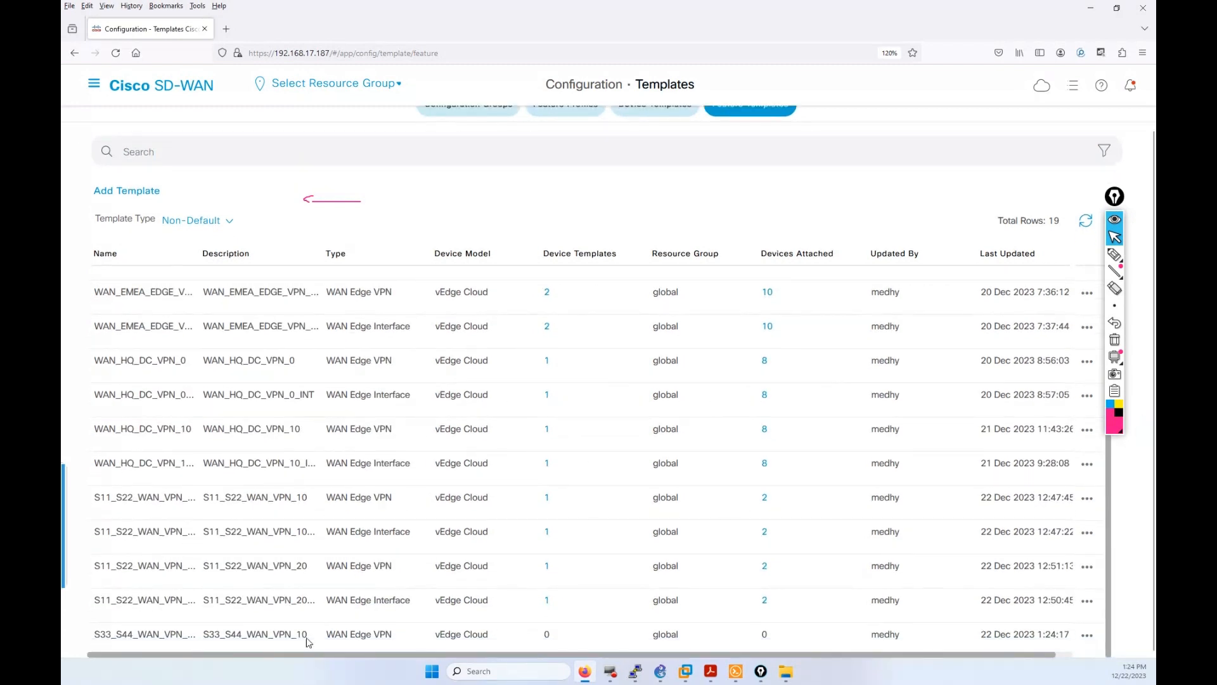
click(191, 260)
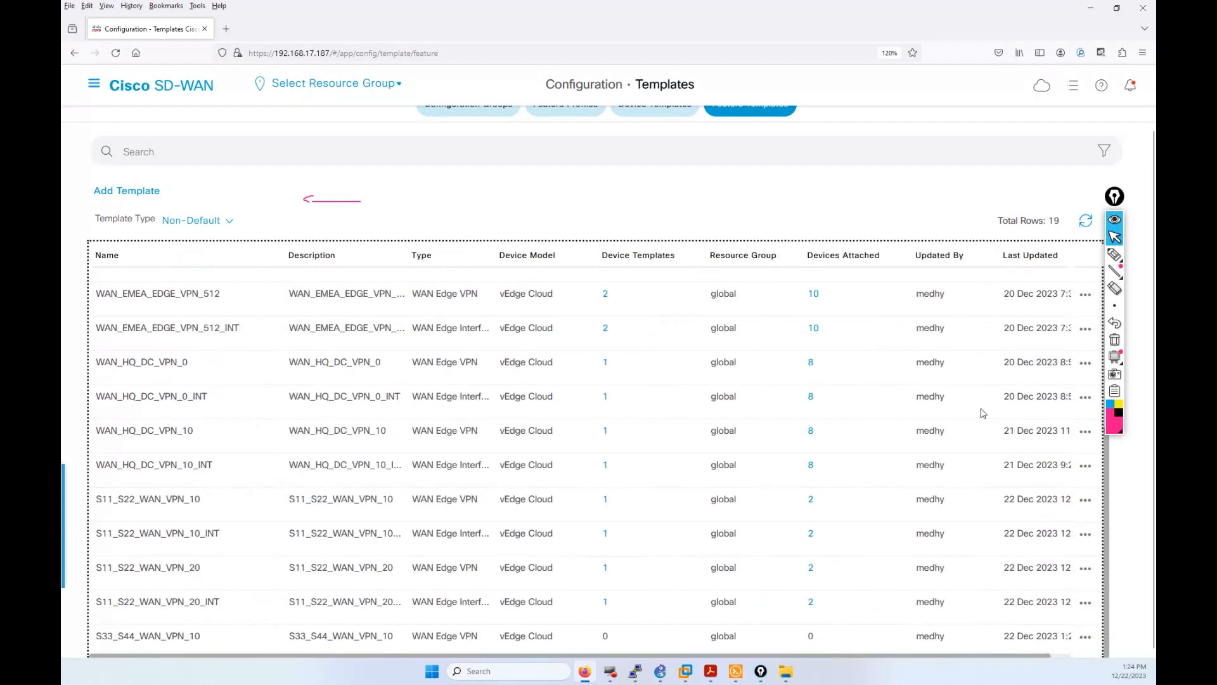
Step: Circle S33_S44_WAN_VPN_10 and underline S11_S22_WAN_VPN_10_INT with the pen, and clear all drawn marks
click(1114, 254)
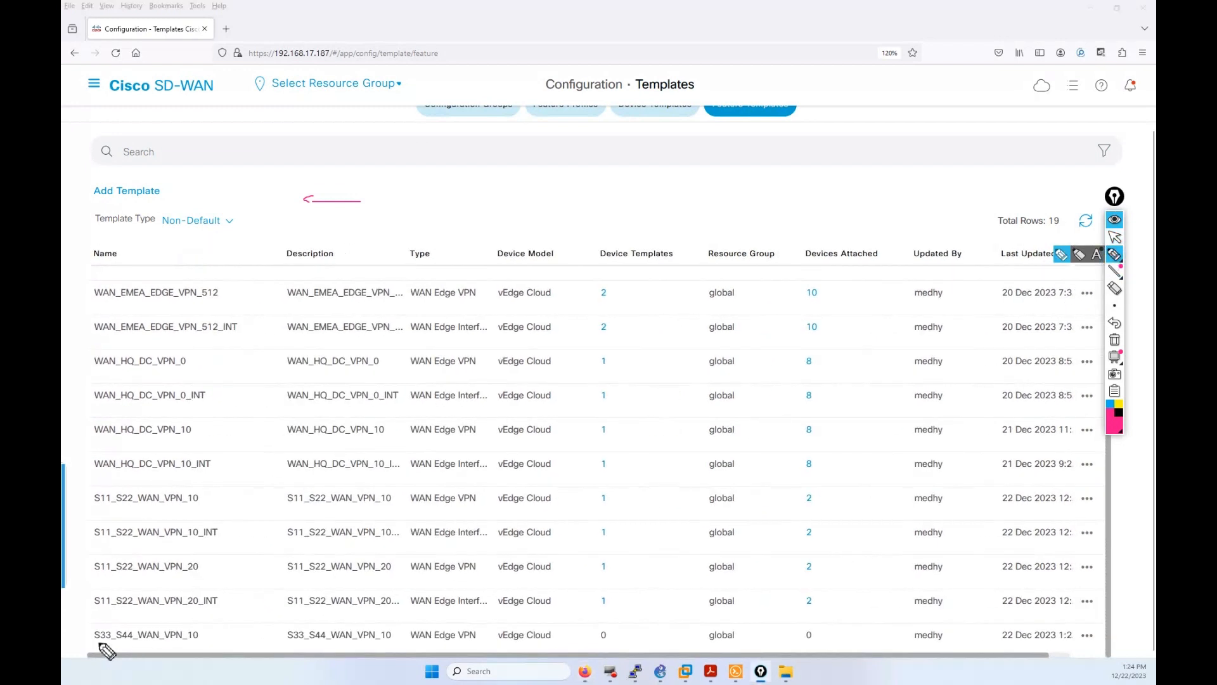
mouse_move(99, 644)
mouse_down()
mouse_move(184, 645)
mouse_move(162, 624)
mouse_move(128, 639)
mouse_up()
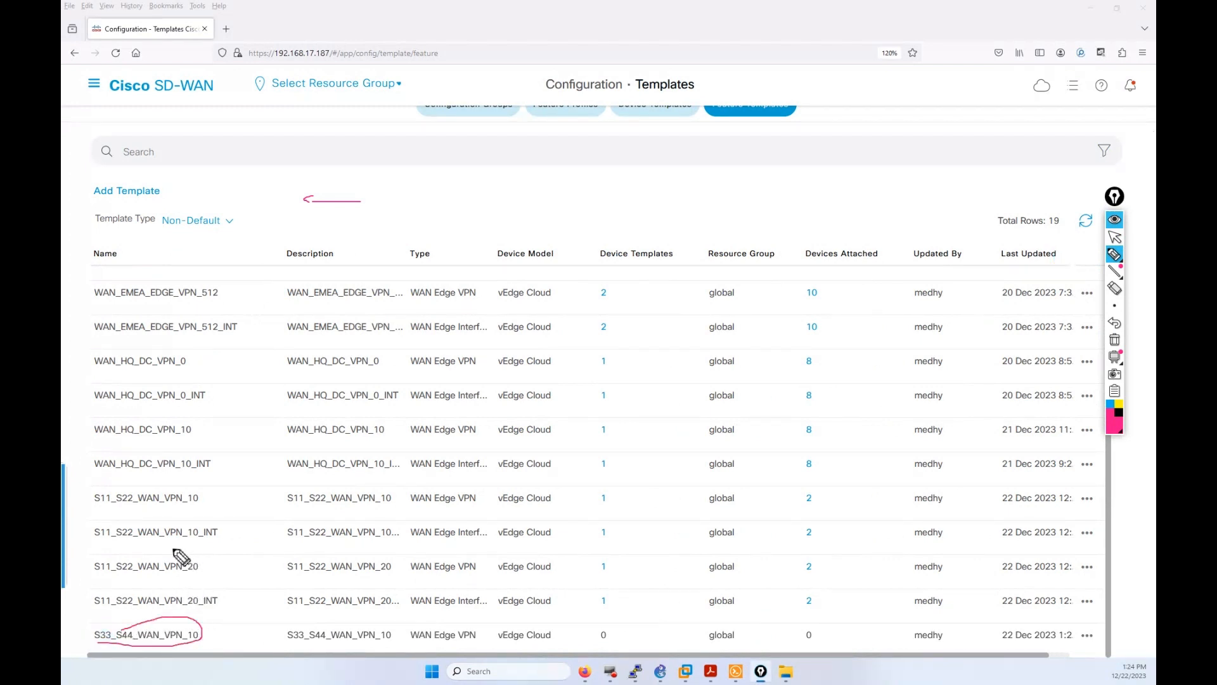
drag(170, 541, 227, 524)
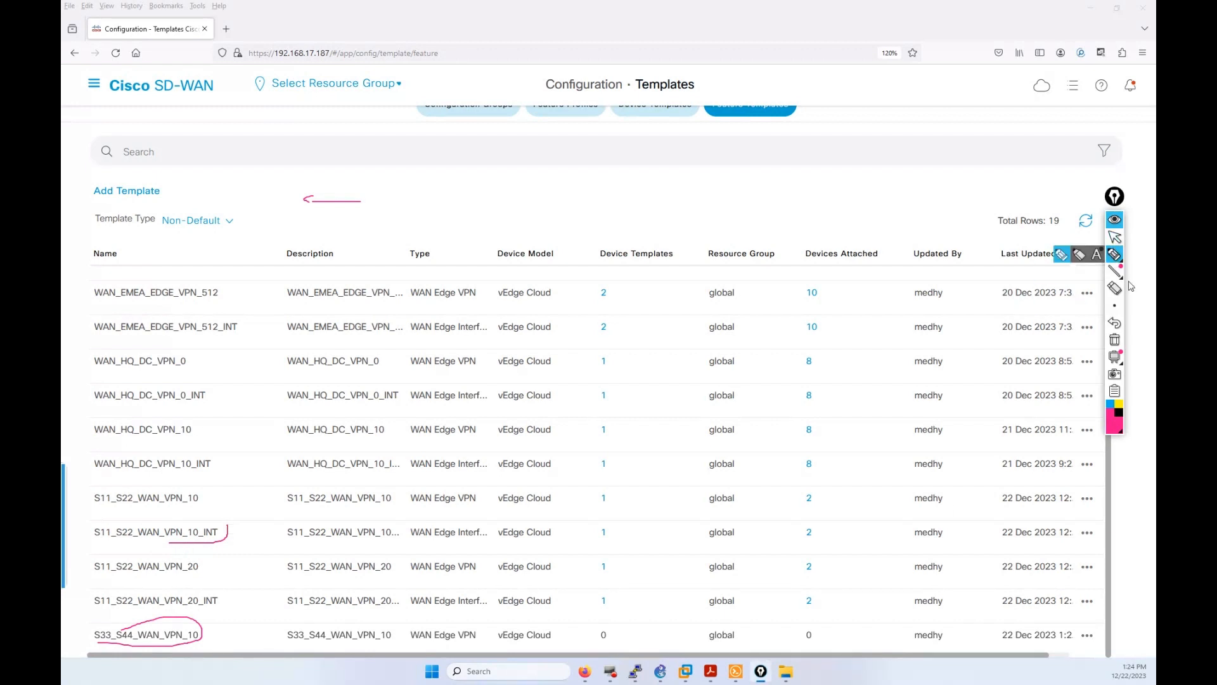
click(1114, 339)
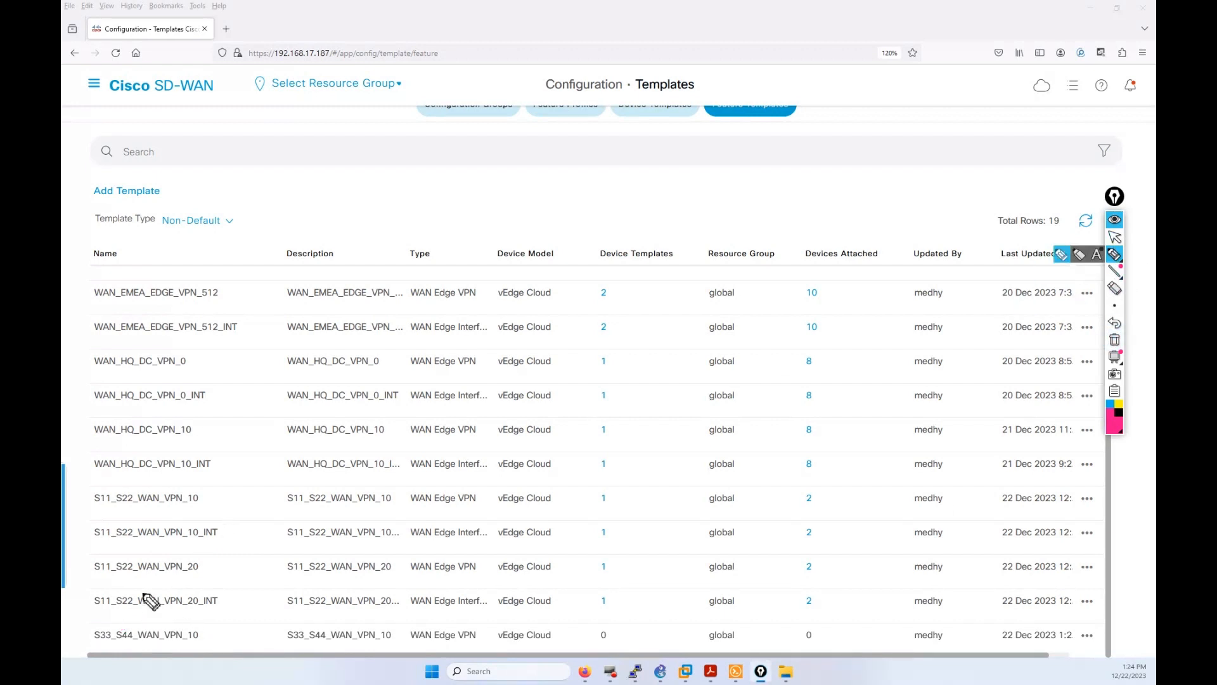
click(1114, 237)
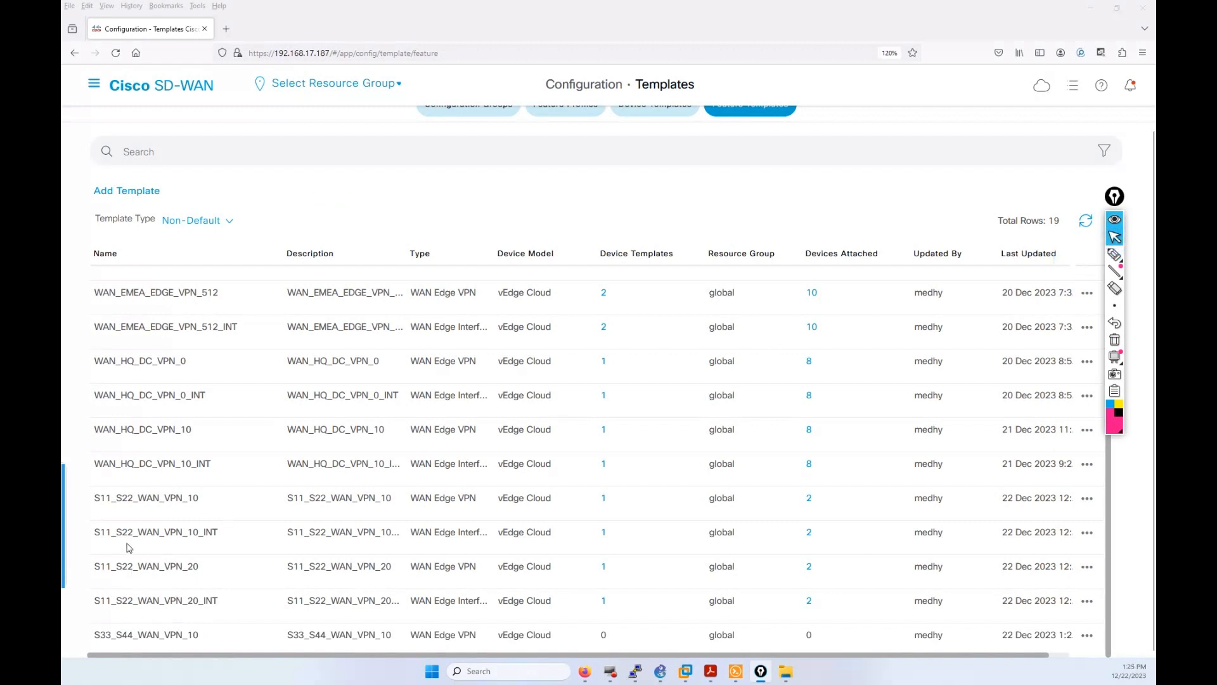
Step: Copy the name S11_S22_WAN_VPN_10_INT and start a new VPN Interface Ethernet feature template for vEdge Cloud
drag(101, 536, 219, 536)
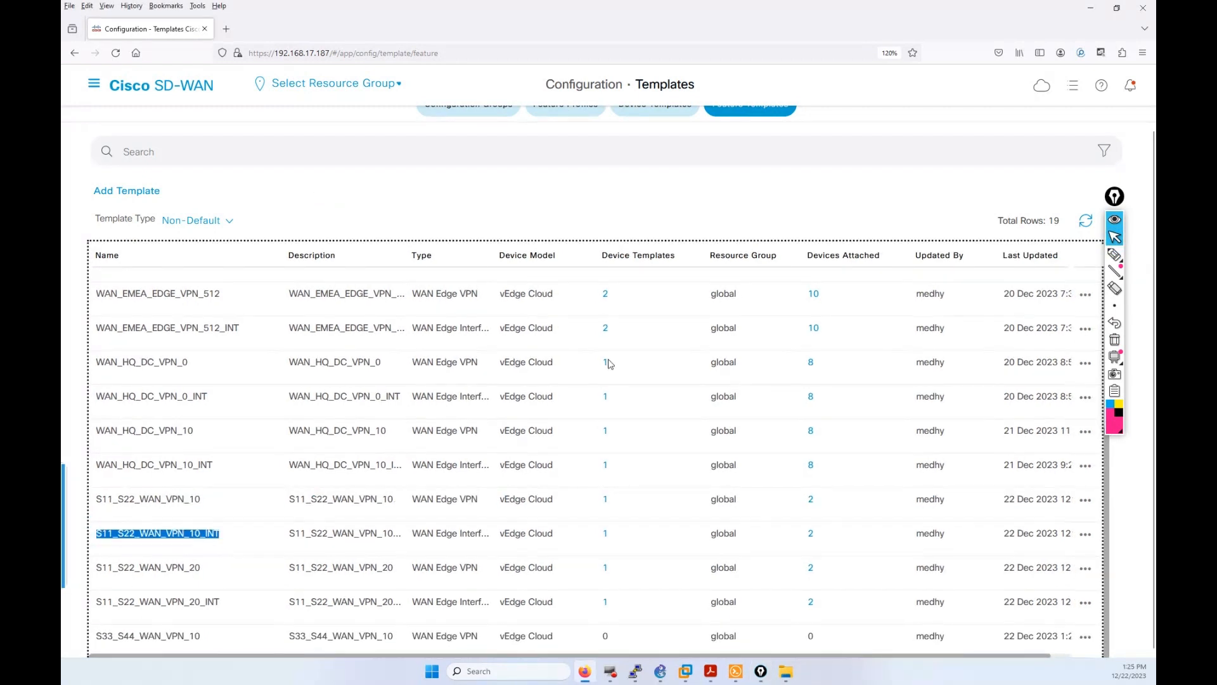
click(135, 191)
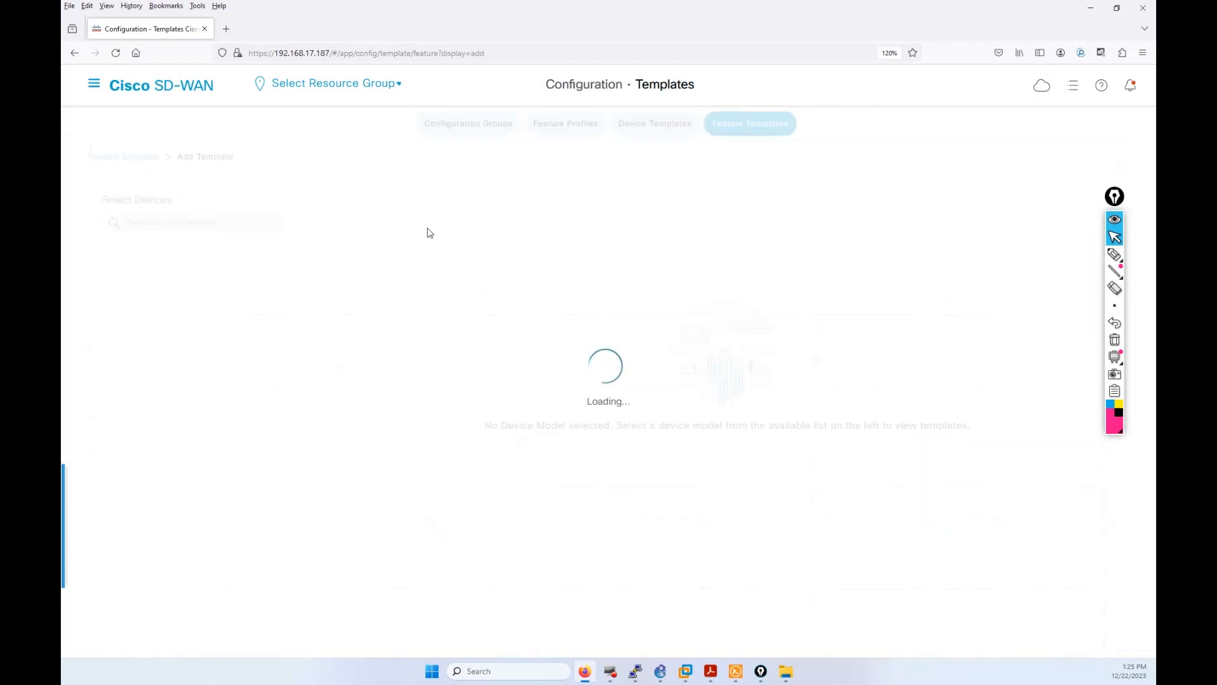
scroll(215, 429, down, 2)
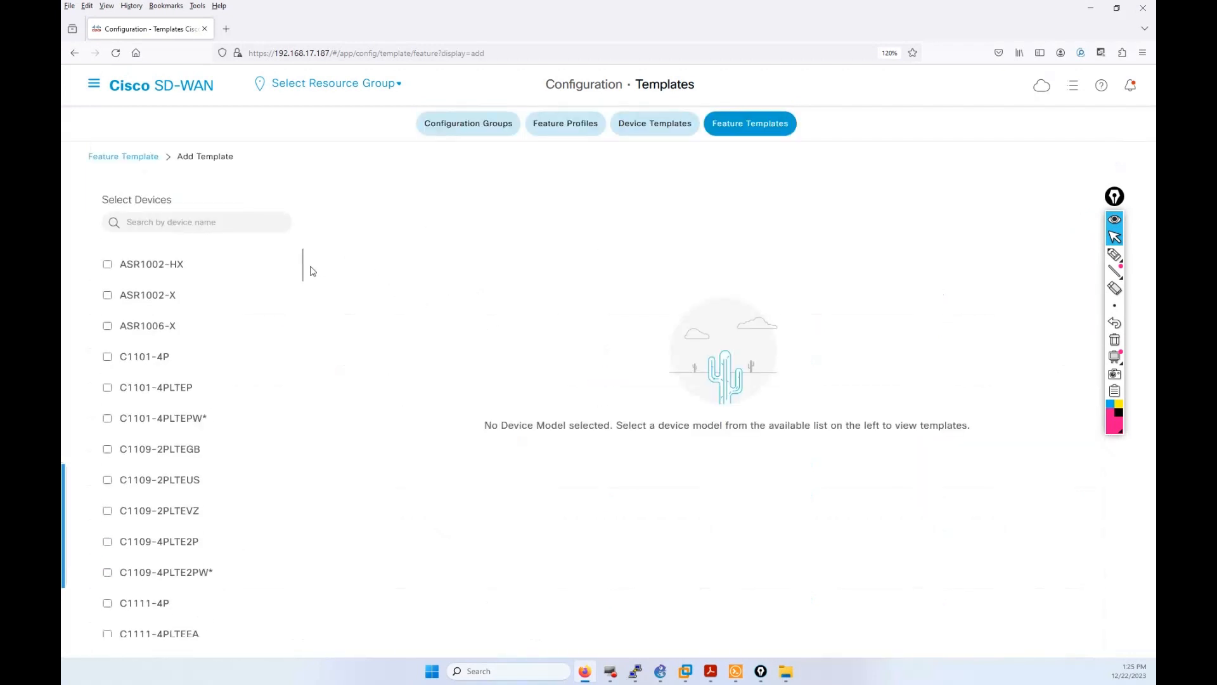
drag(301, 263, 304, 624)
scroll(304, 624, down, 1)
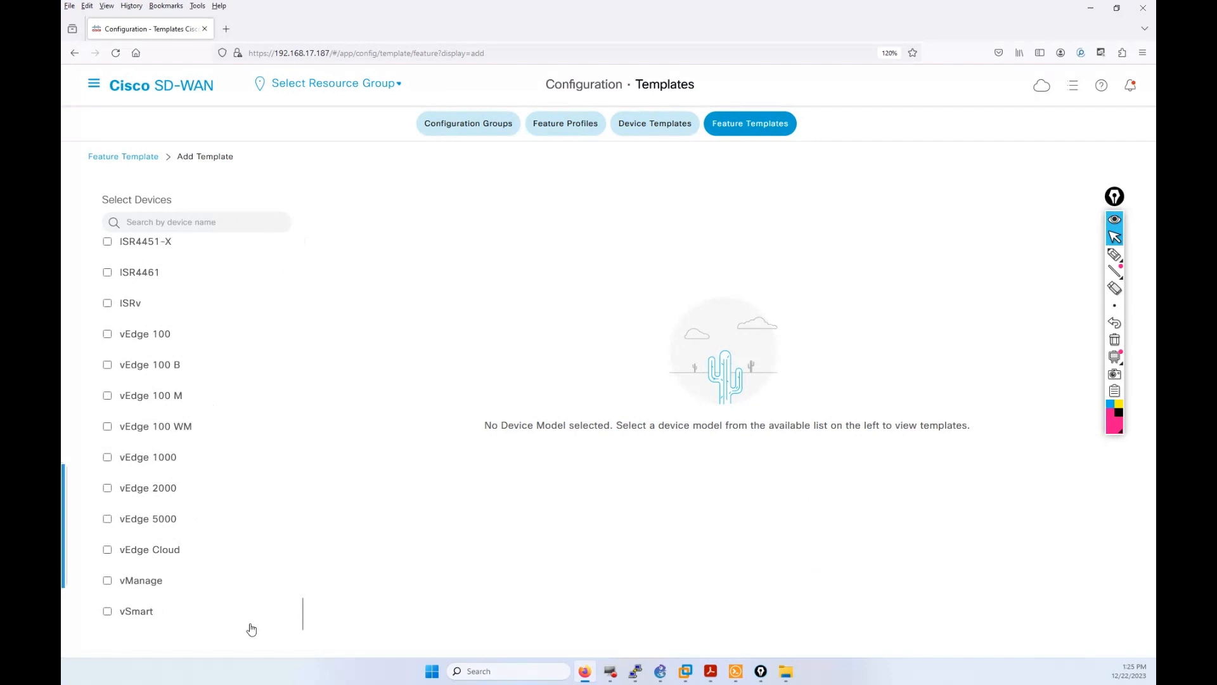
click(187, 553)
scroll(801, 437, down, 6)
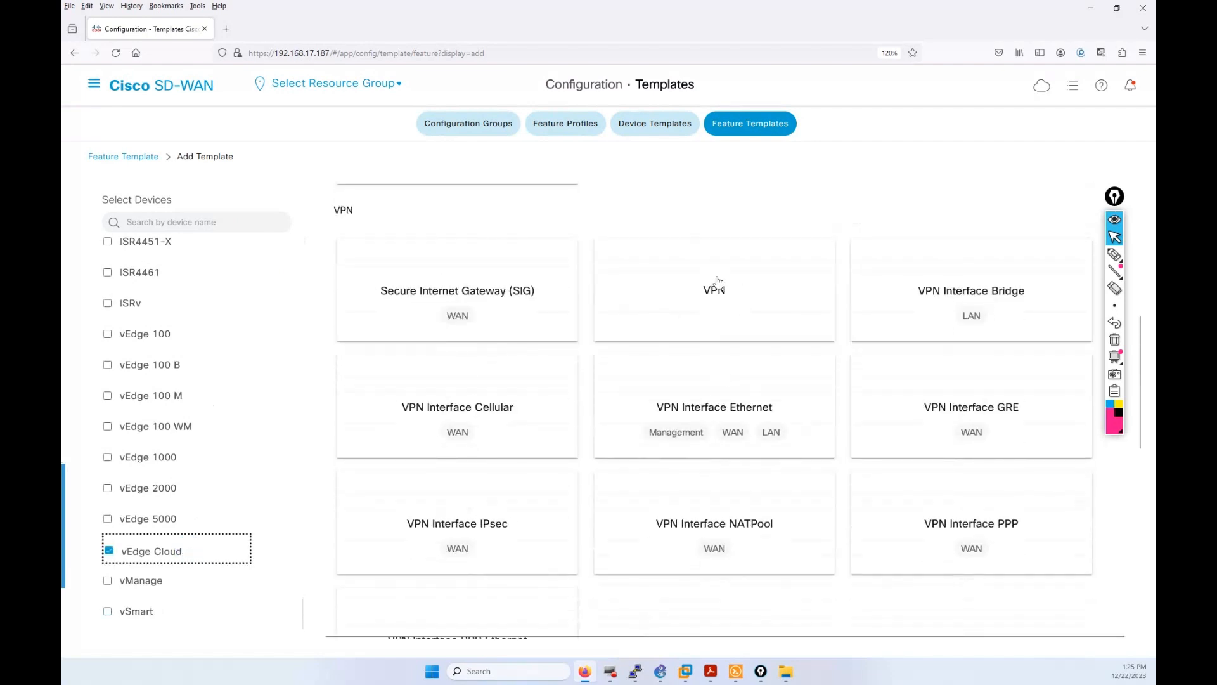
click(716, 398)
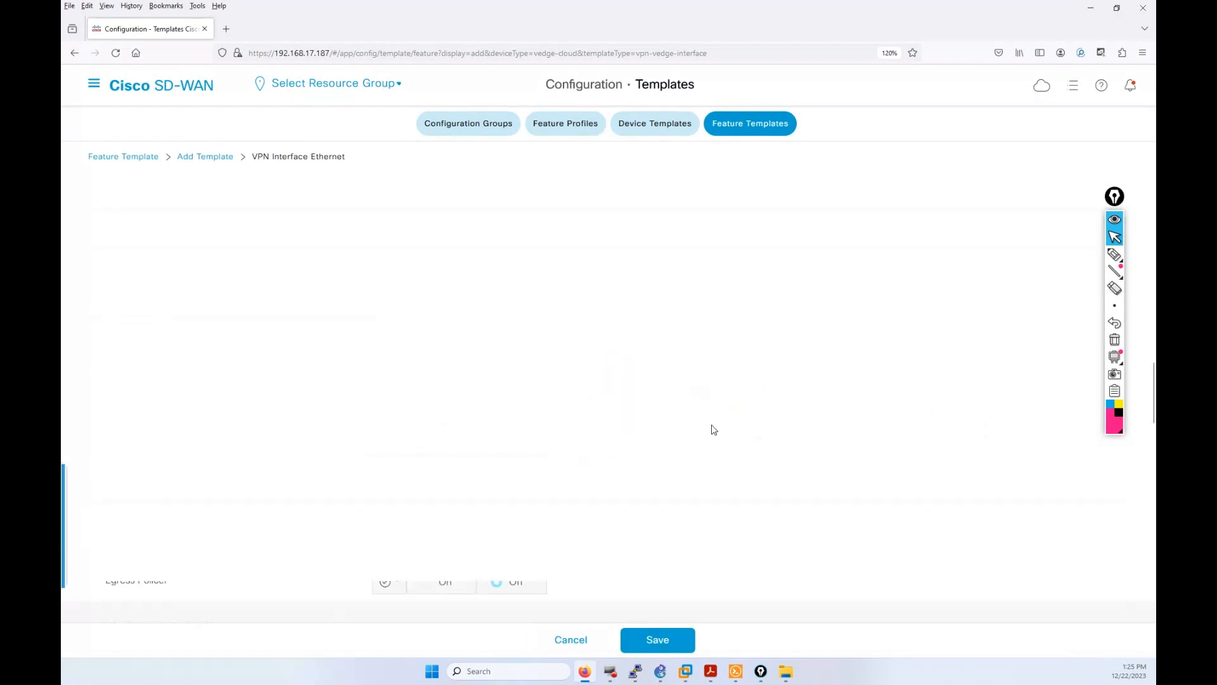
Step: Paste the copied template name, edit it to S33_S44_WAN_VPN_10_INT, and use the same text as the description
scroll(711, 430, up, 3)
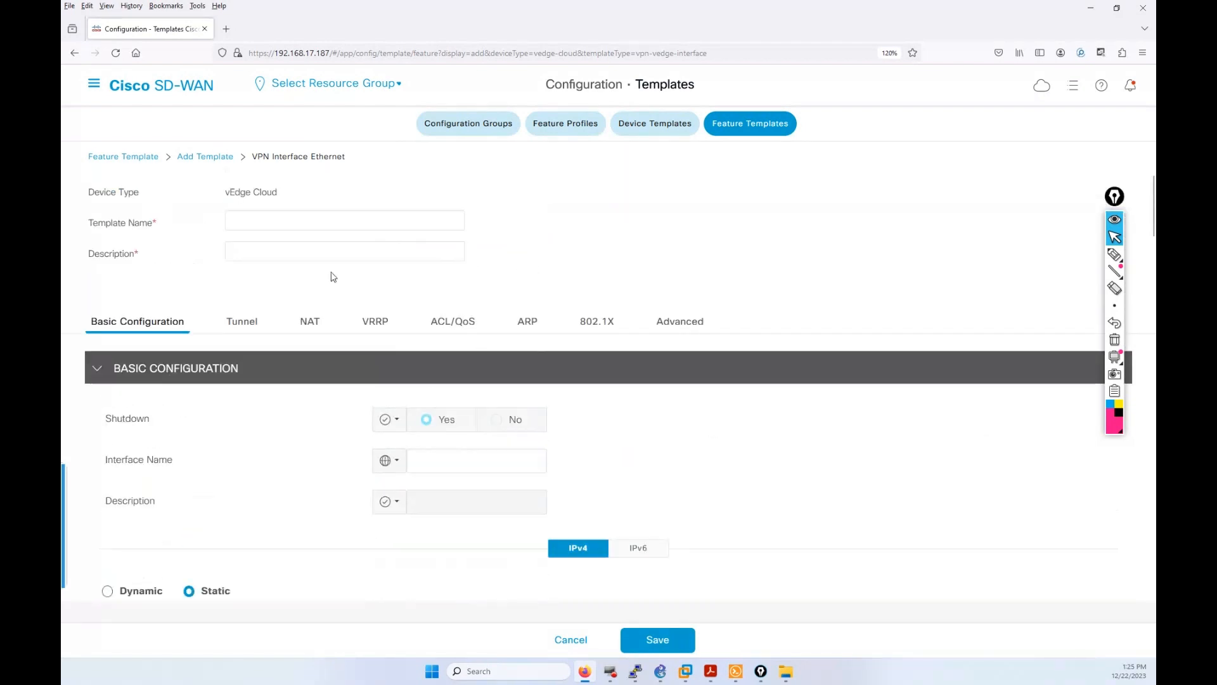
click(317, 223)
click(268, 240)
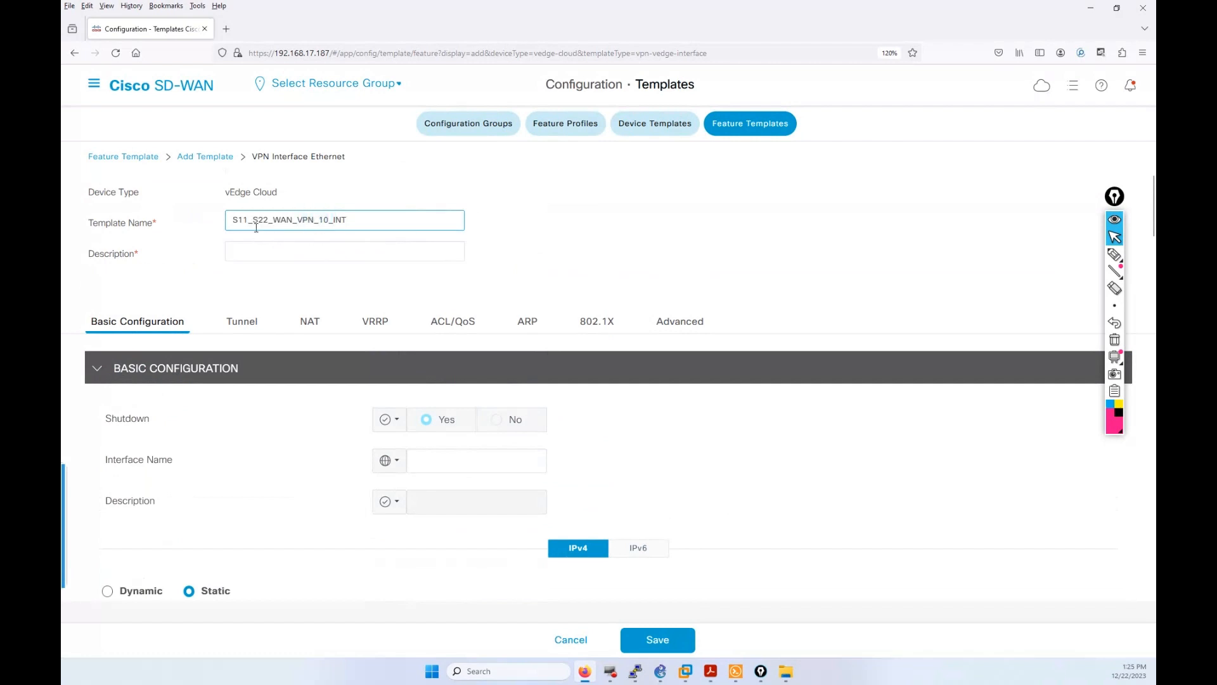
click(247, 221)
key(BackSpace)
key(BackSpace)
text(33)
drag(270, 220, 259, 218)
drag(353, 223, 234, 225)
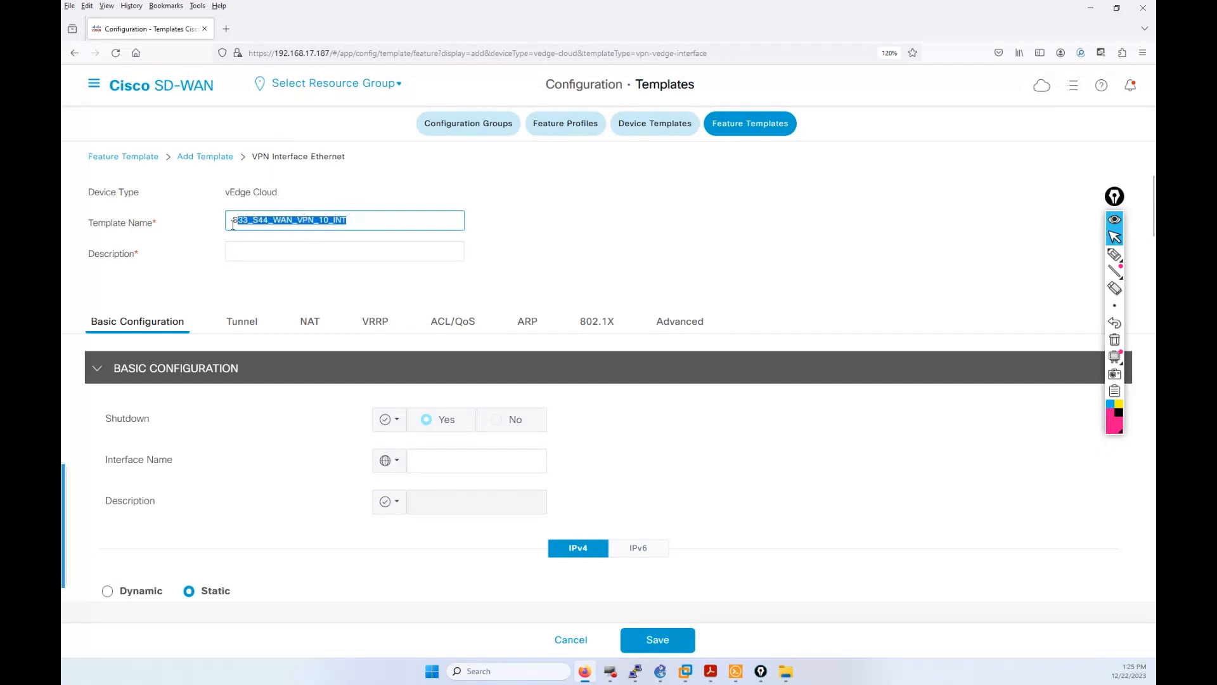
click(266, 253)
text(S33_S44_WAN_VPN_10_INT)
Step: Set Shutdown to a global value of No and enter ge0/1 as the interface name
scroll(542, 346, down, 1)
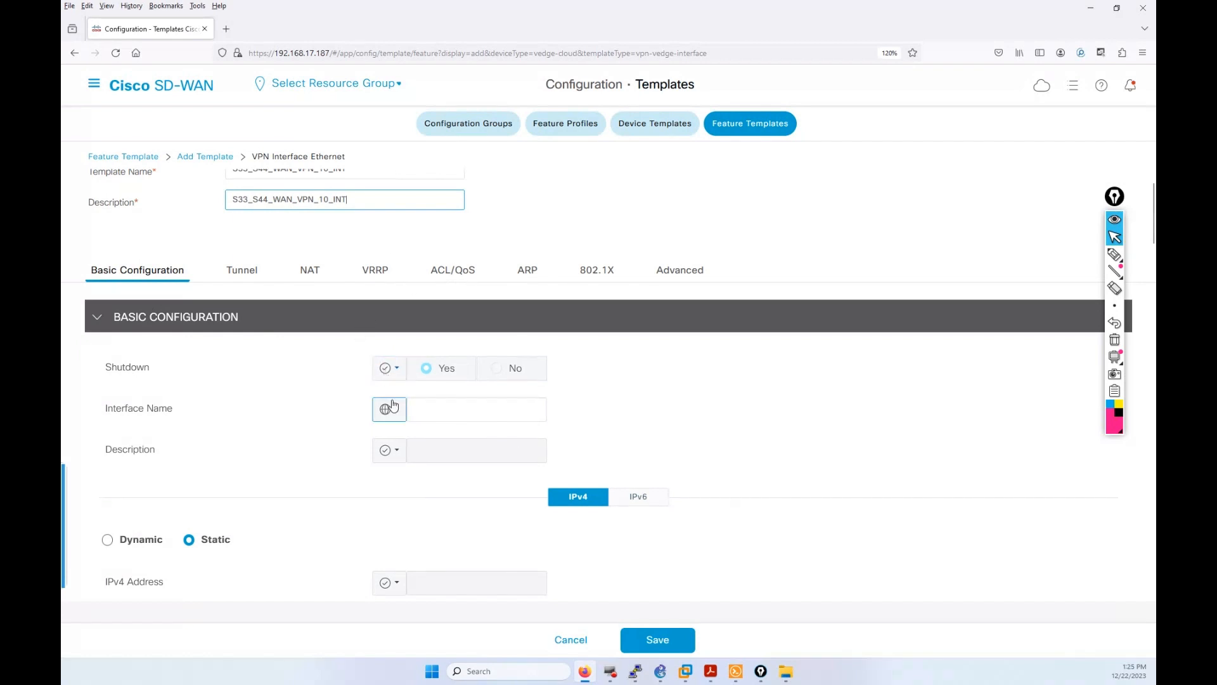
click(391, 373)
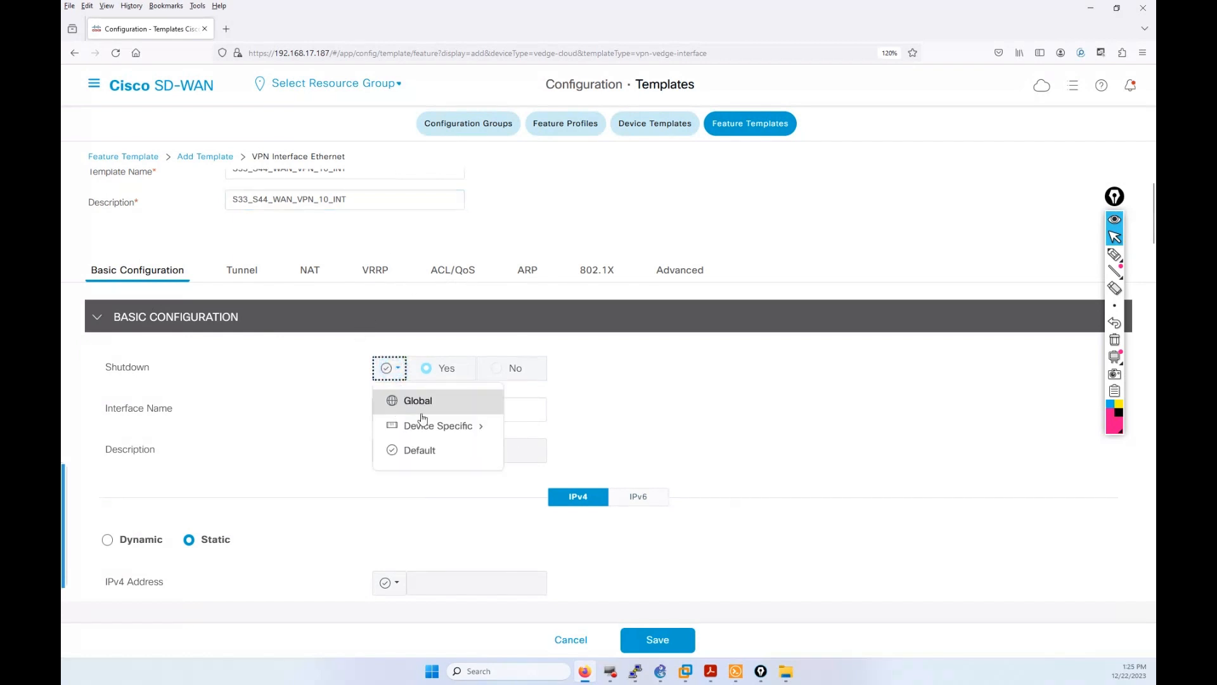
click(468, 407)
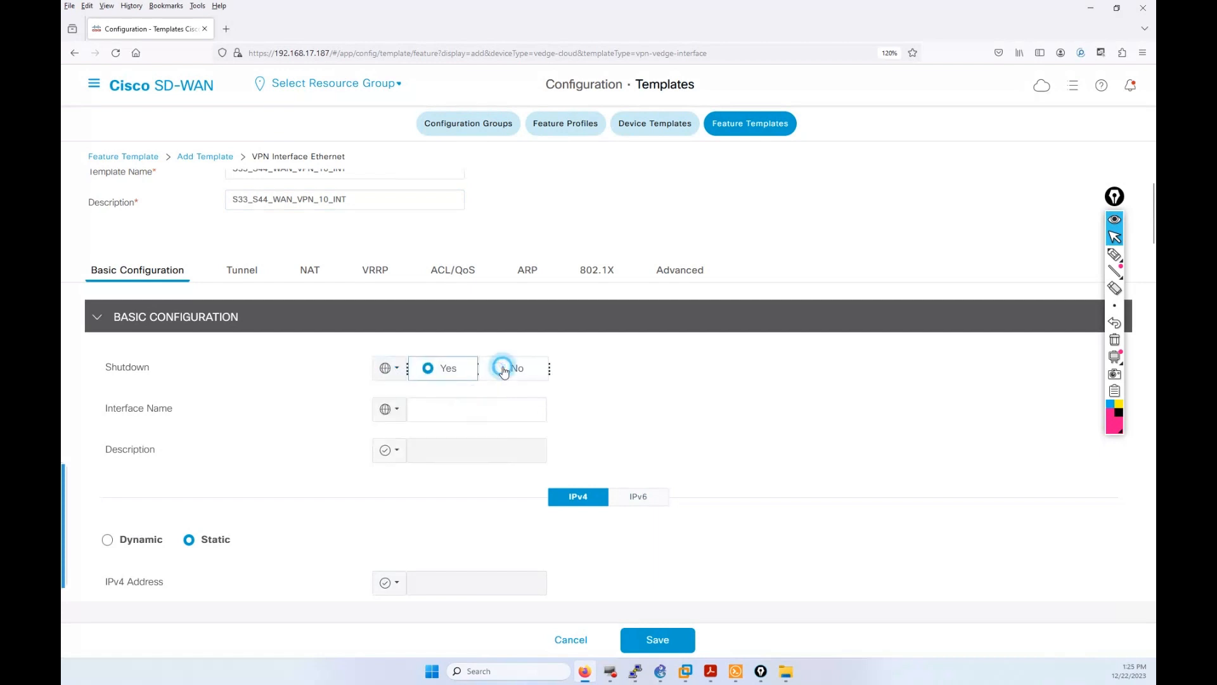
click(502, 371)
click(501, 407)
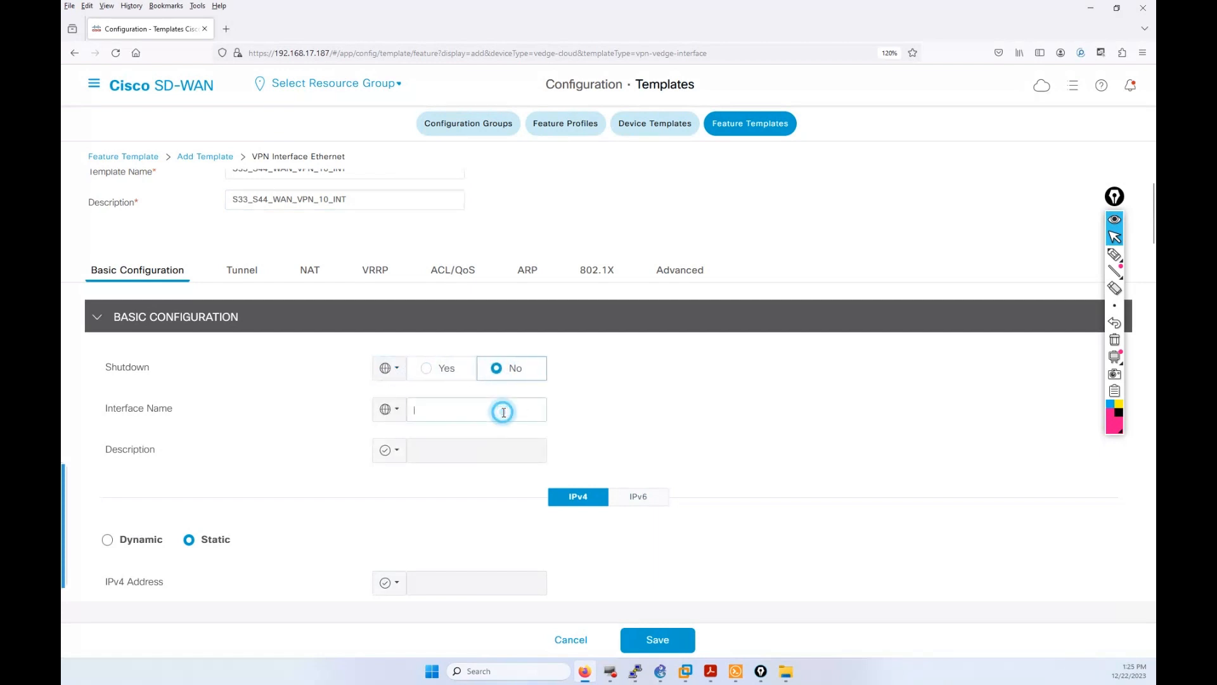
text(ge)
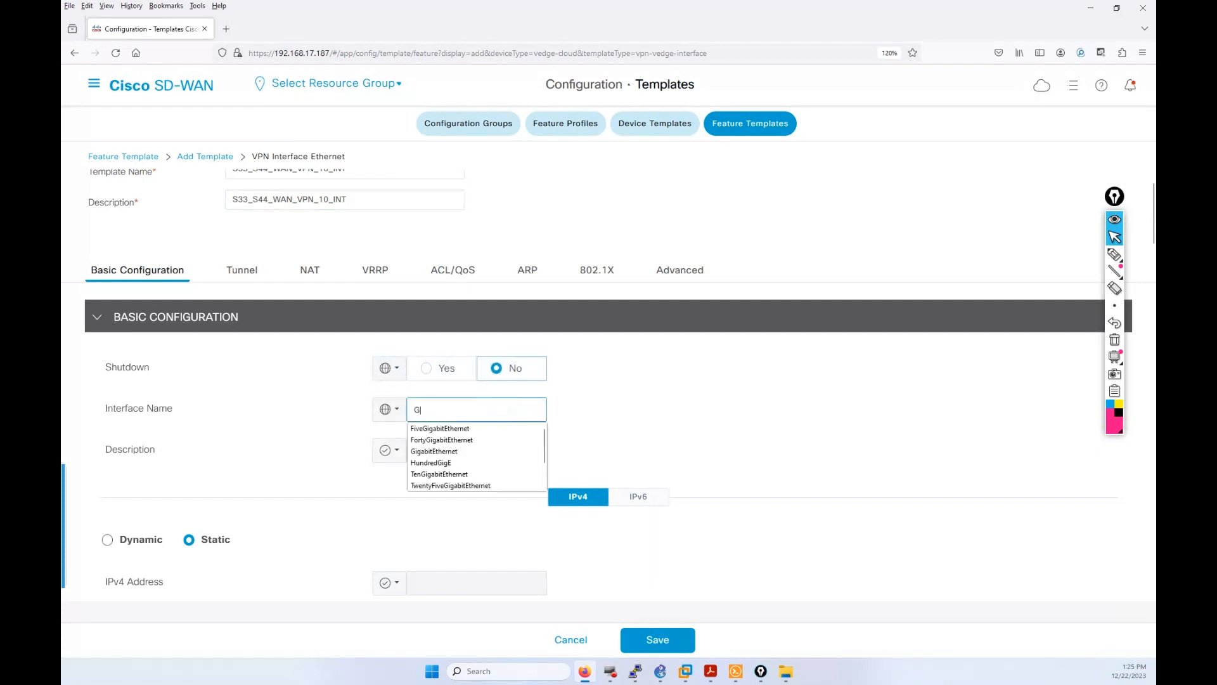
key(BackSpace)
key(BackSpace)
text(ge)
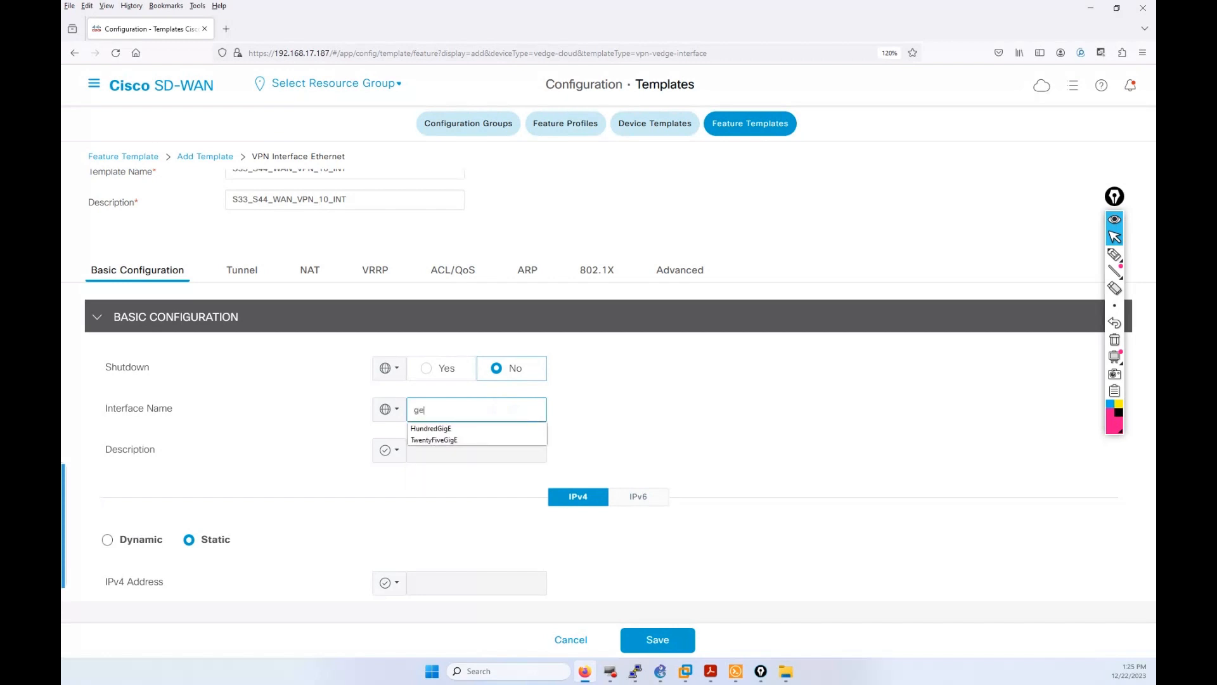
text(0/1)
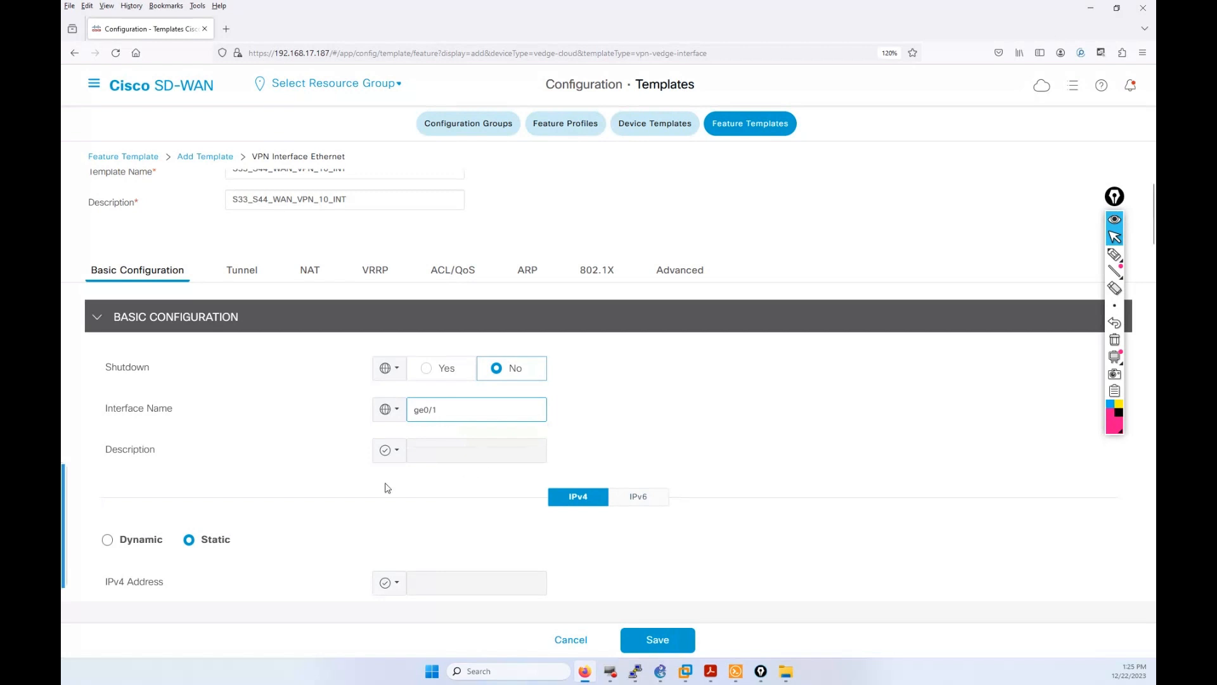
Step: Make the interface description a global value and enter ++++ EMPLOYEES VPN ++++
click(388, 451)
mouse_move(453, 512)
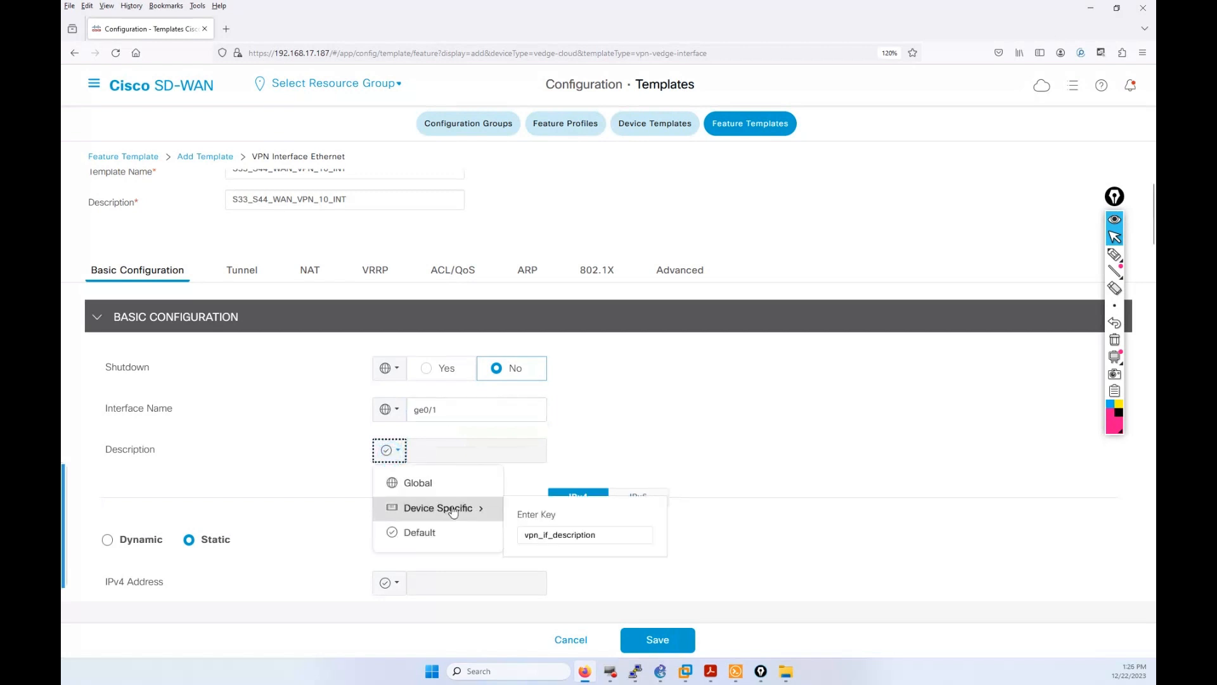
click(451, 485)
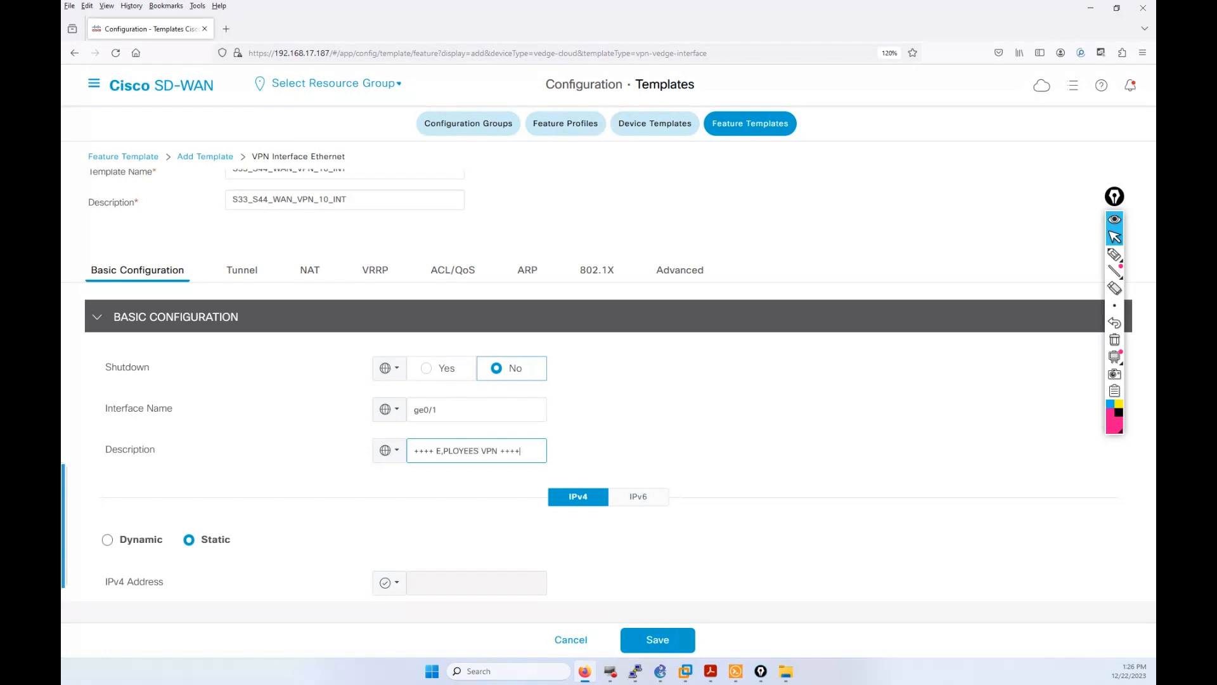
scroll(432, 478, down, 3)
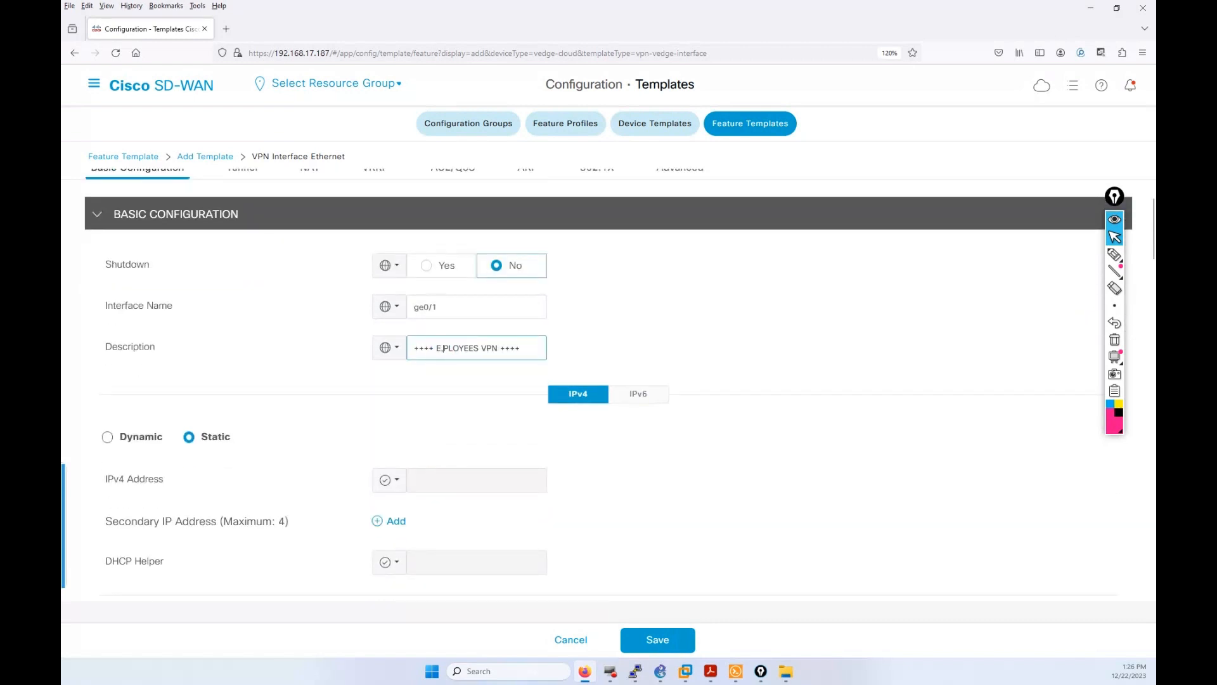
scroll(256, 381, down, 3)
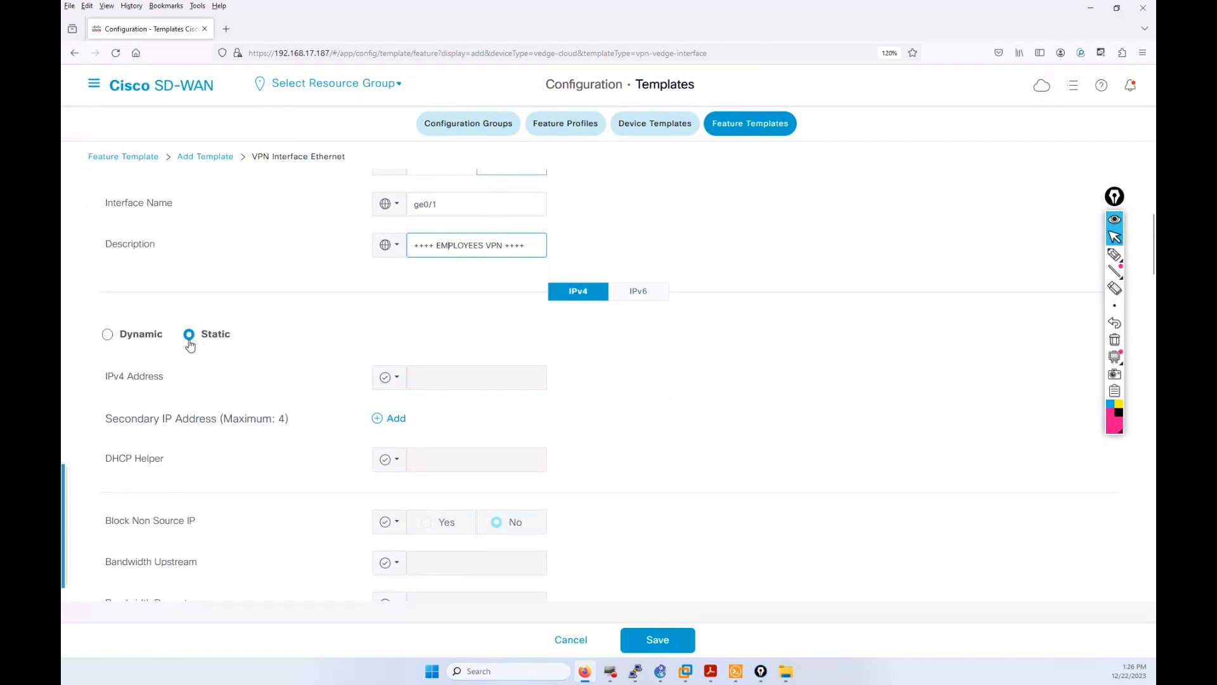
Step: Choose static IPv4 addressing and make the IPv4 Address device specific
click(108, 335)
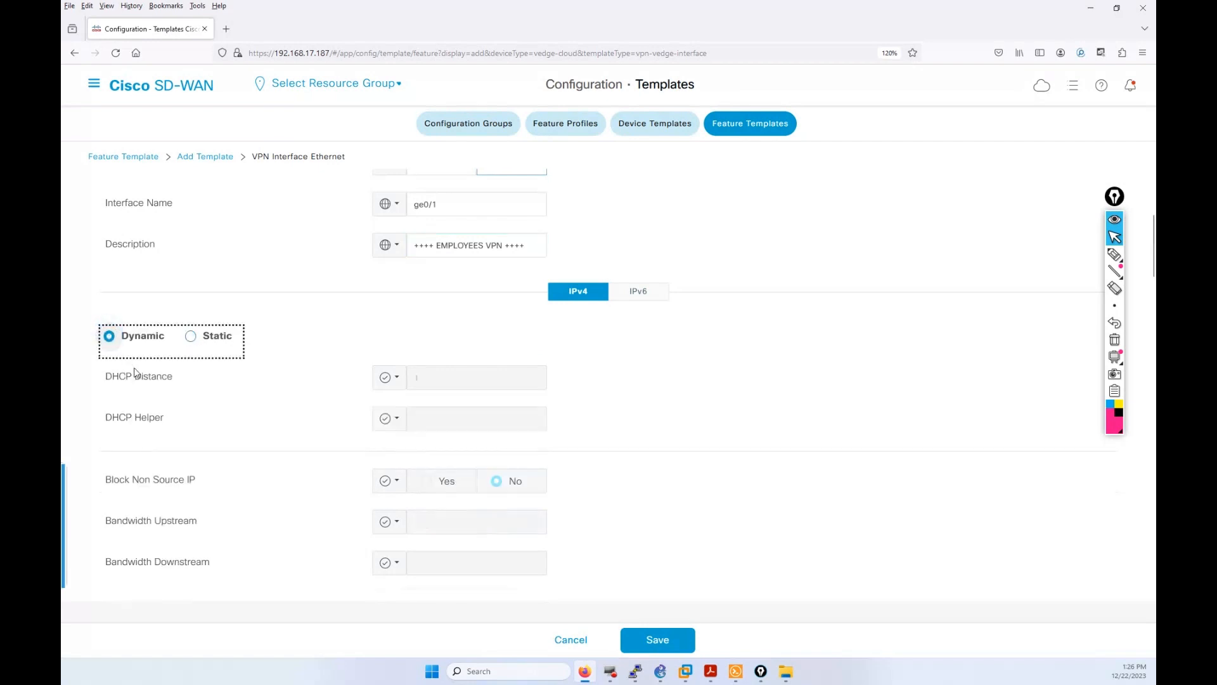
click(191, 336)
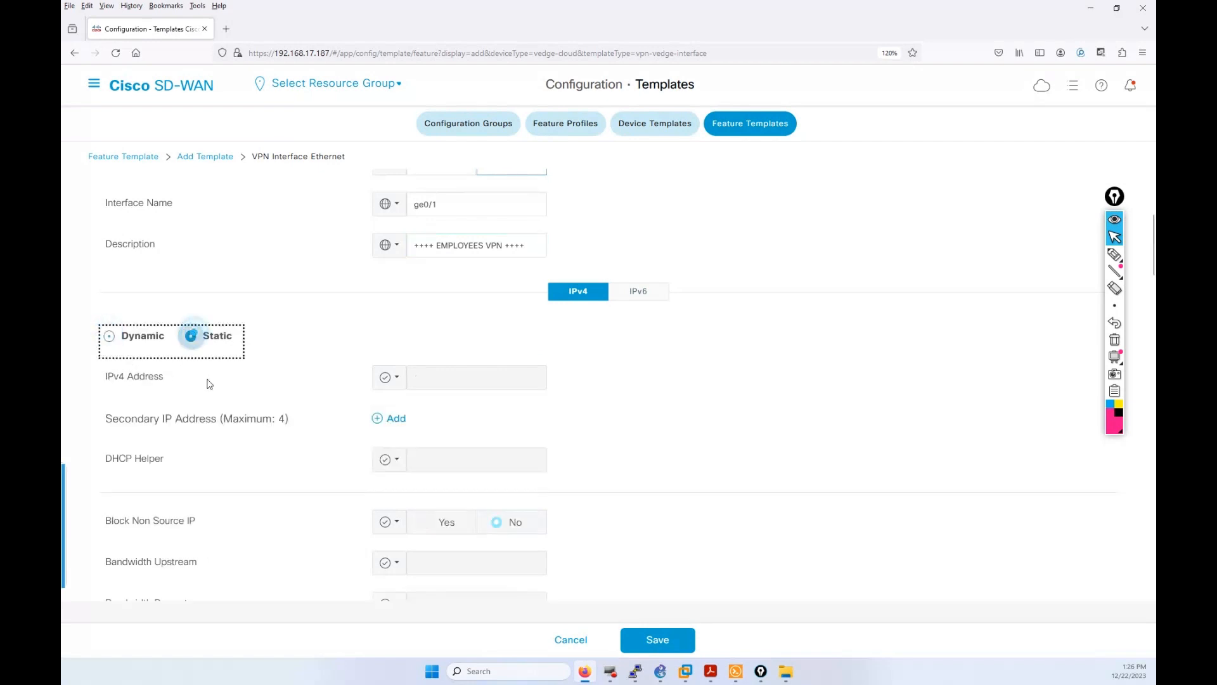
click(388, 376)
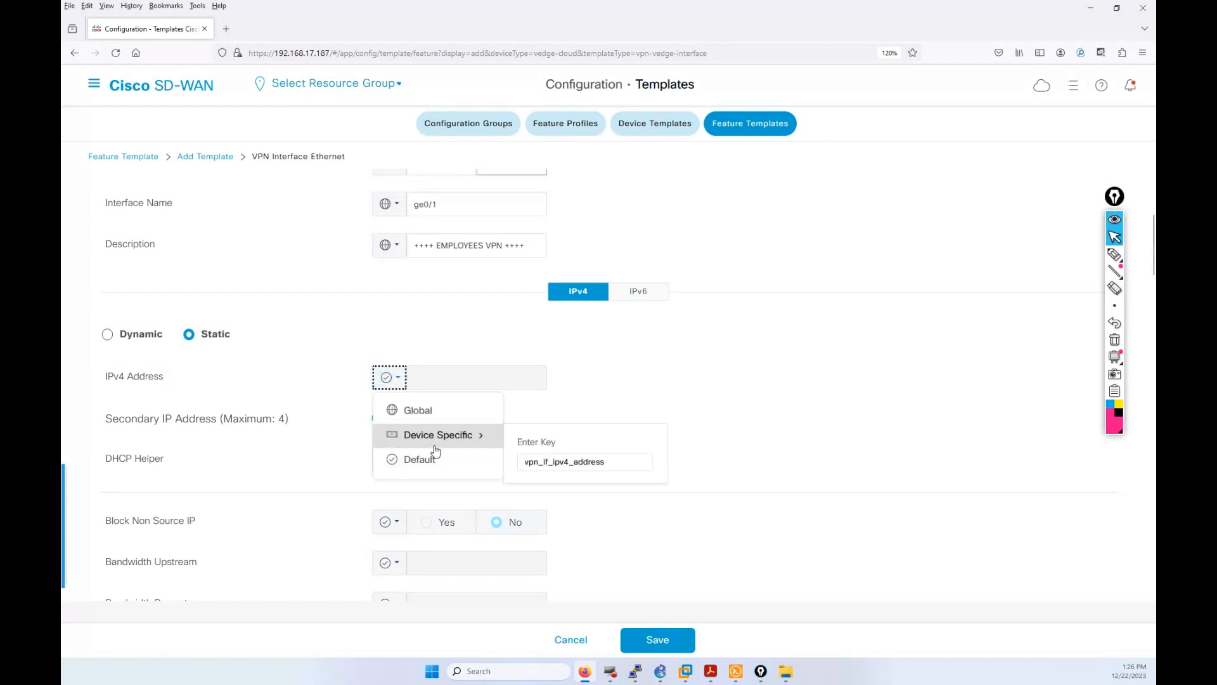
click(438, 442)
Step: Change the device-specific key of the IPv4 Address to VPN_10_if_ipv4_address
click(388, 377)
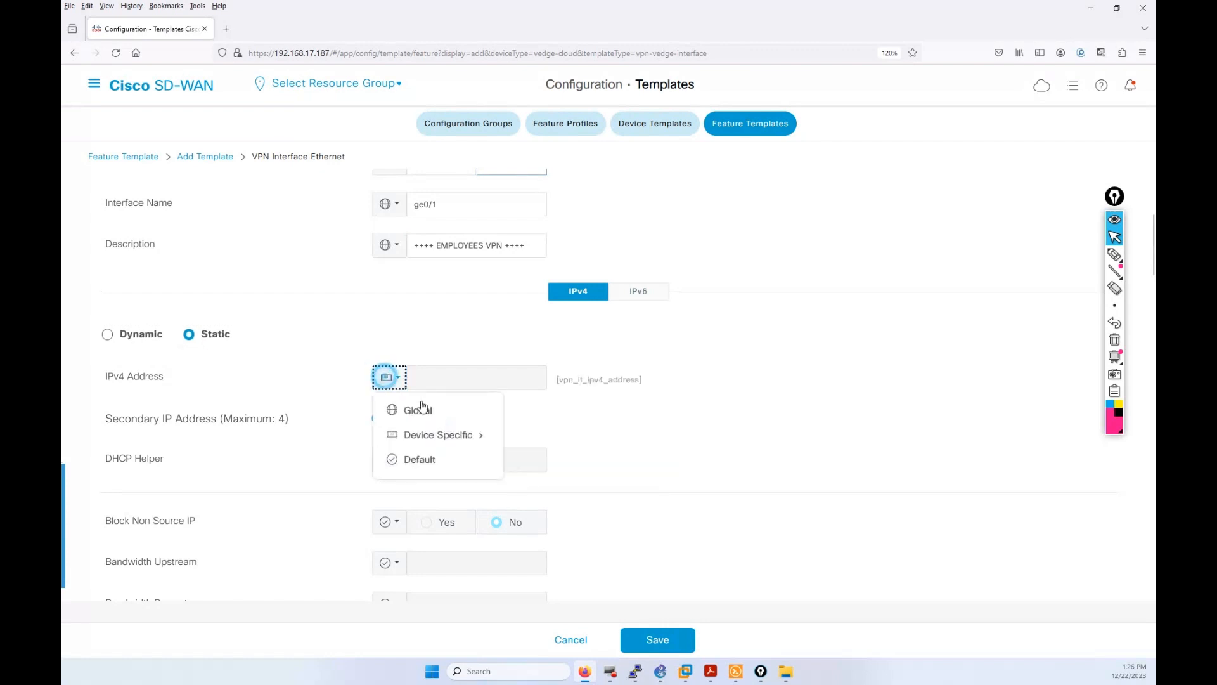
mouse_move(448, 431)
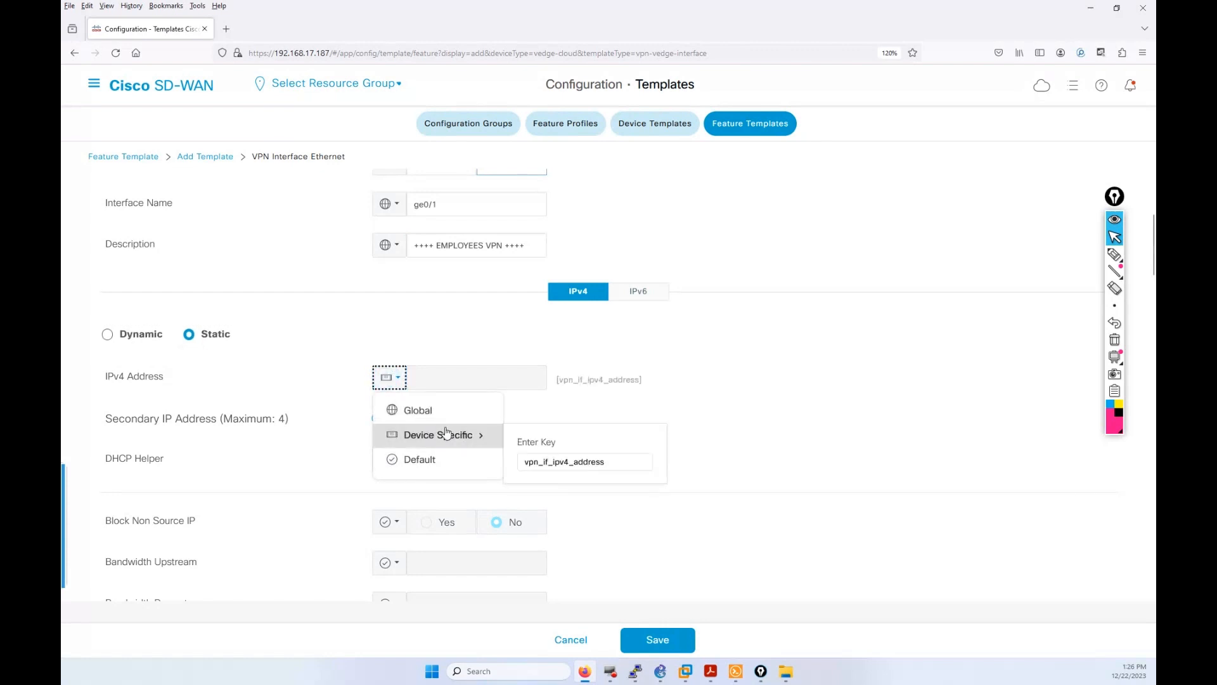
click(540, 463)
key(BackSpace)
key(BackSpace)
key(BackSpace)
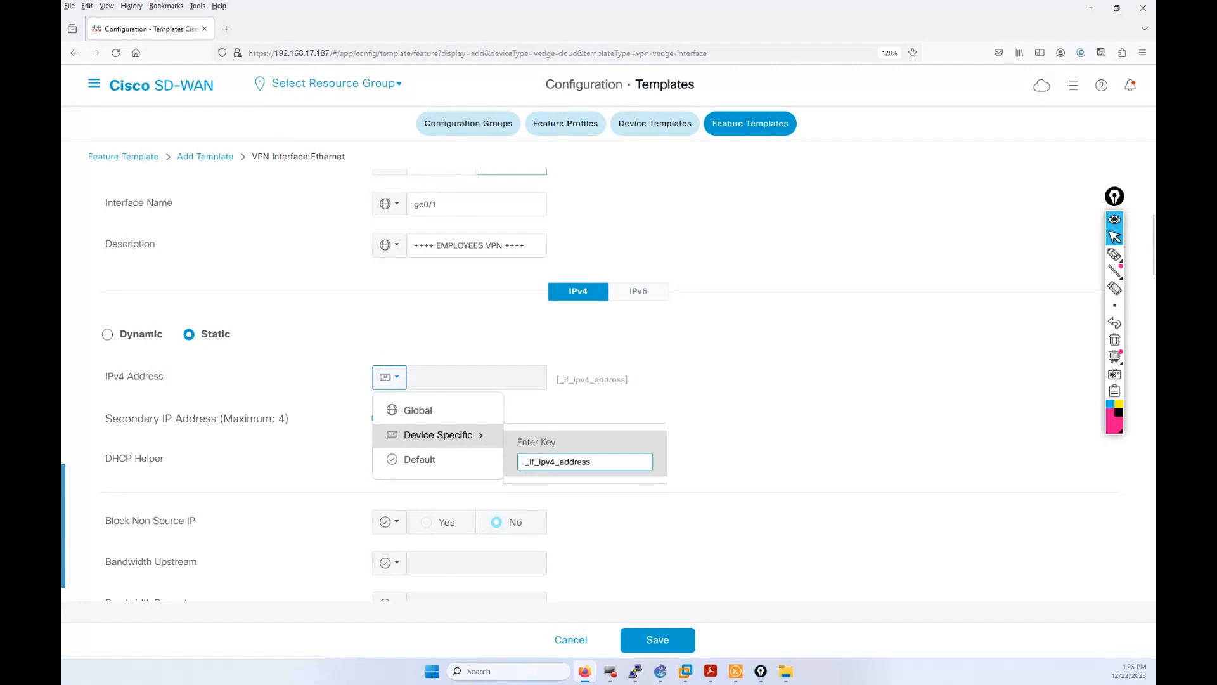
text(VPN)
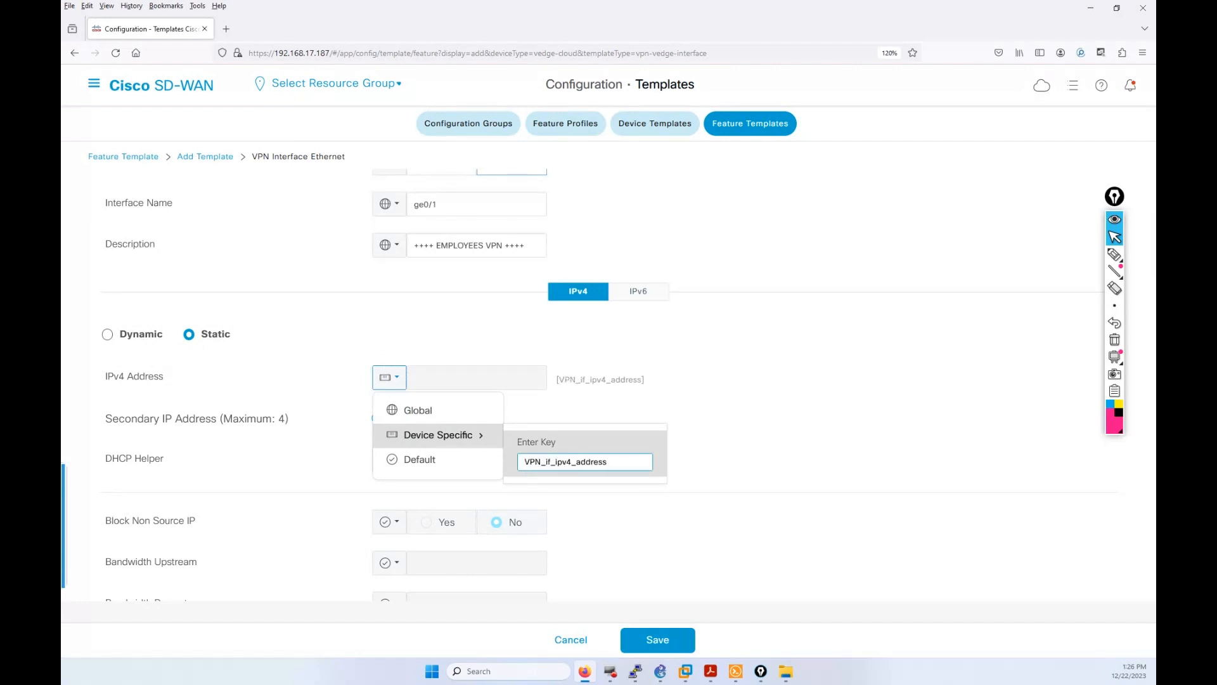
text(_10)
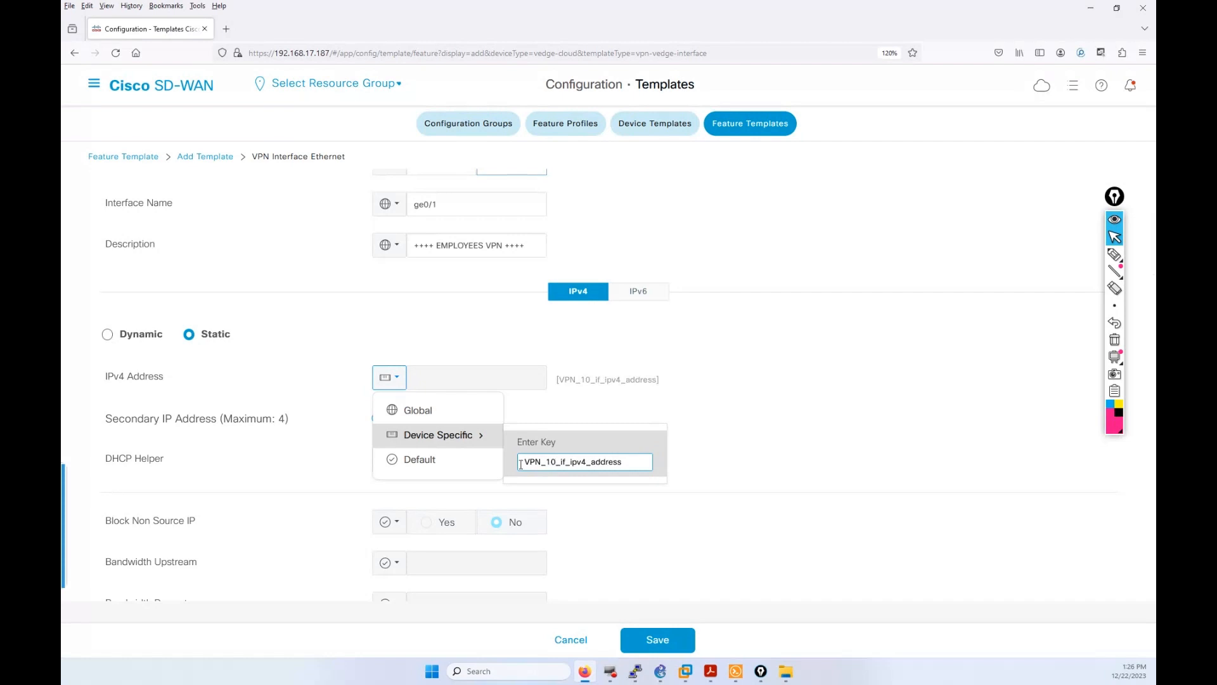
click(724, 468)
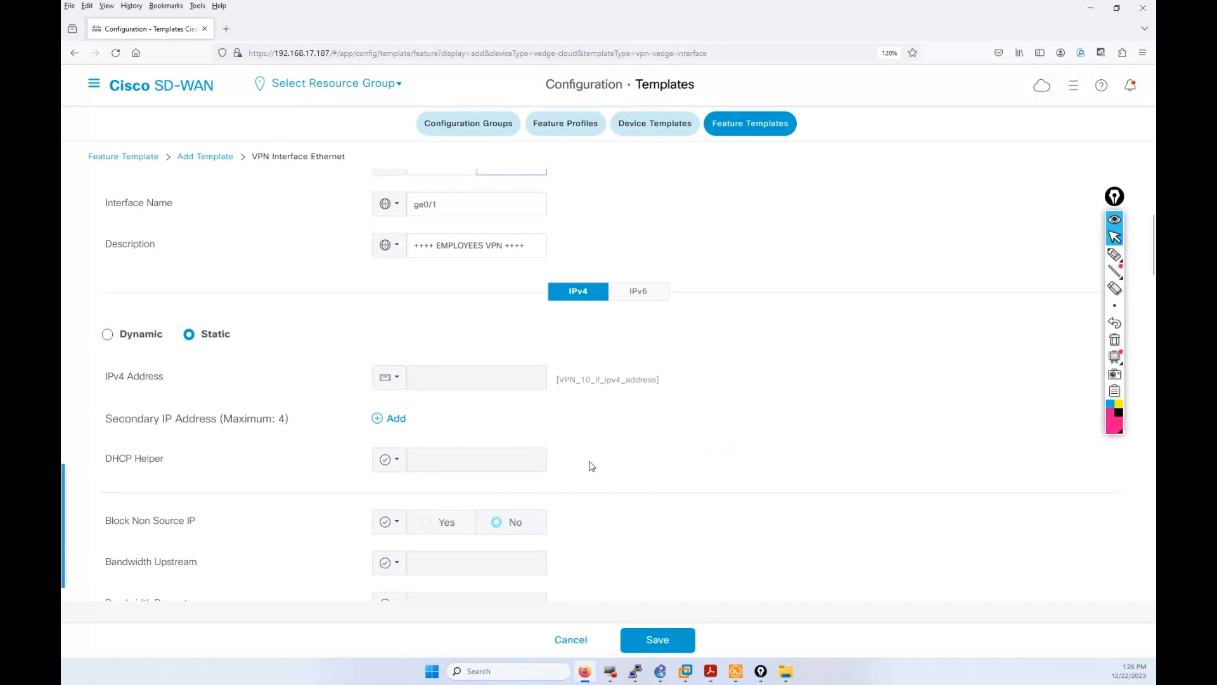
Step: Check the remaining tunnel, NAT, VRRP, ACL/QoS and ARP sections and save the S33_S44_WAN_VPN_10_INT feature template
scroll(494, 444, down, 1)
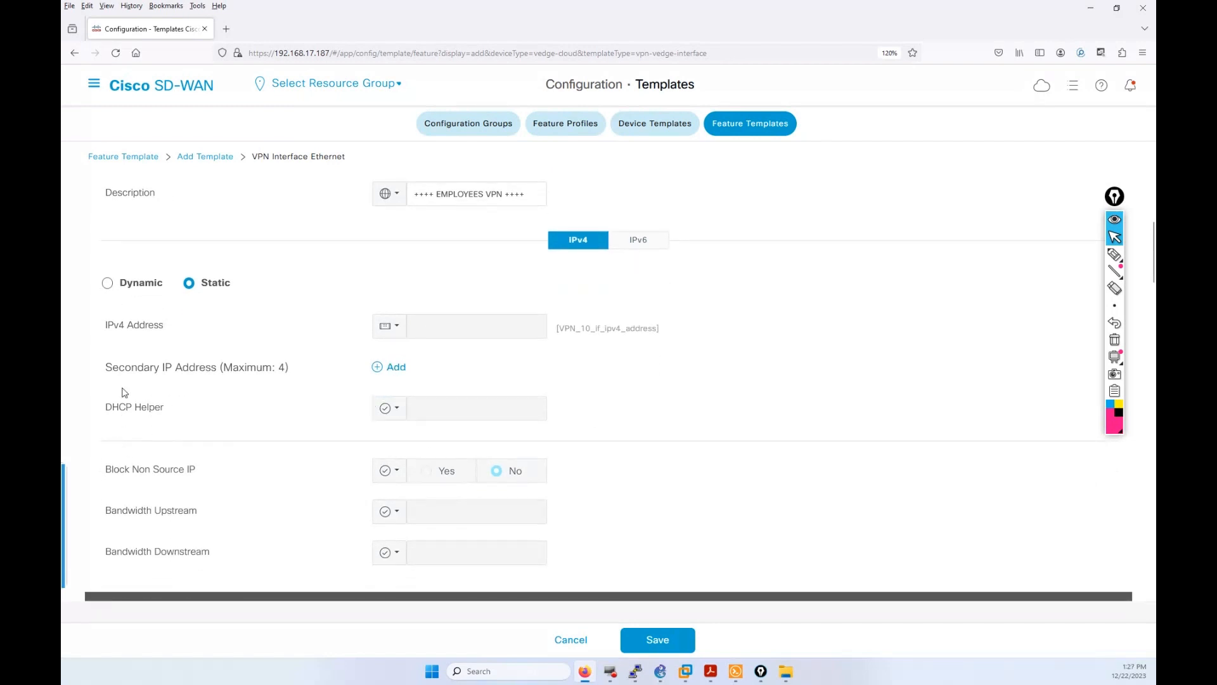
scroll(290, 432, down, 3)
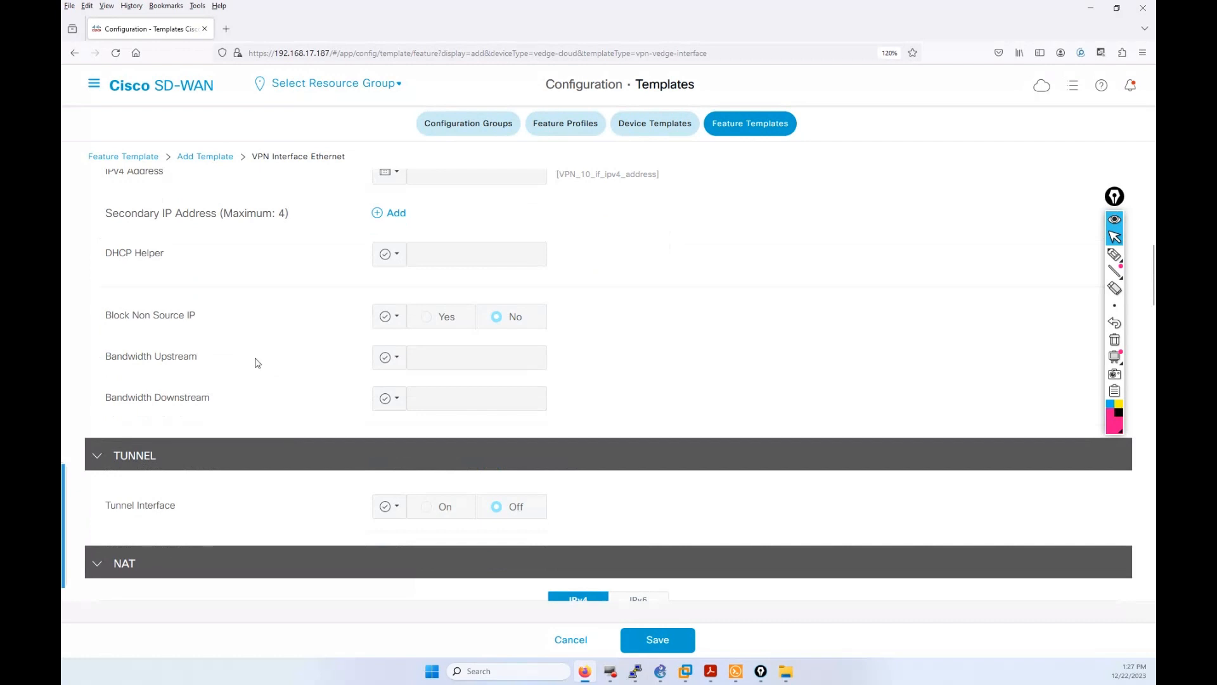
scroll(394, 430, down, 2)
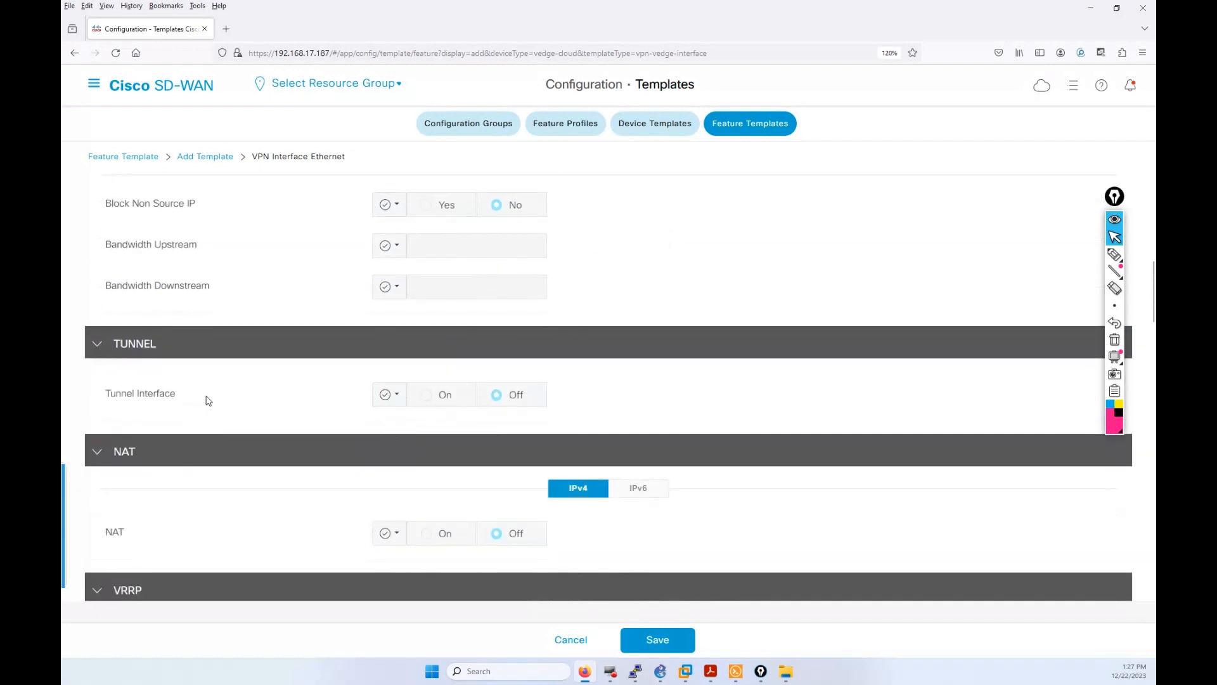
scroll(436, 436, down, 2)
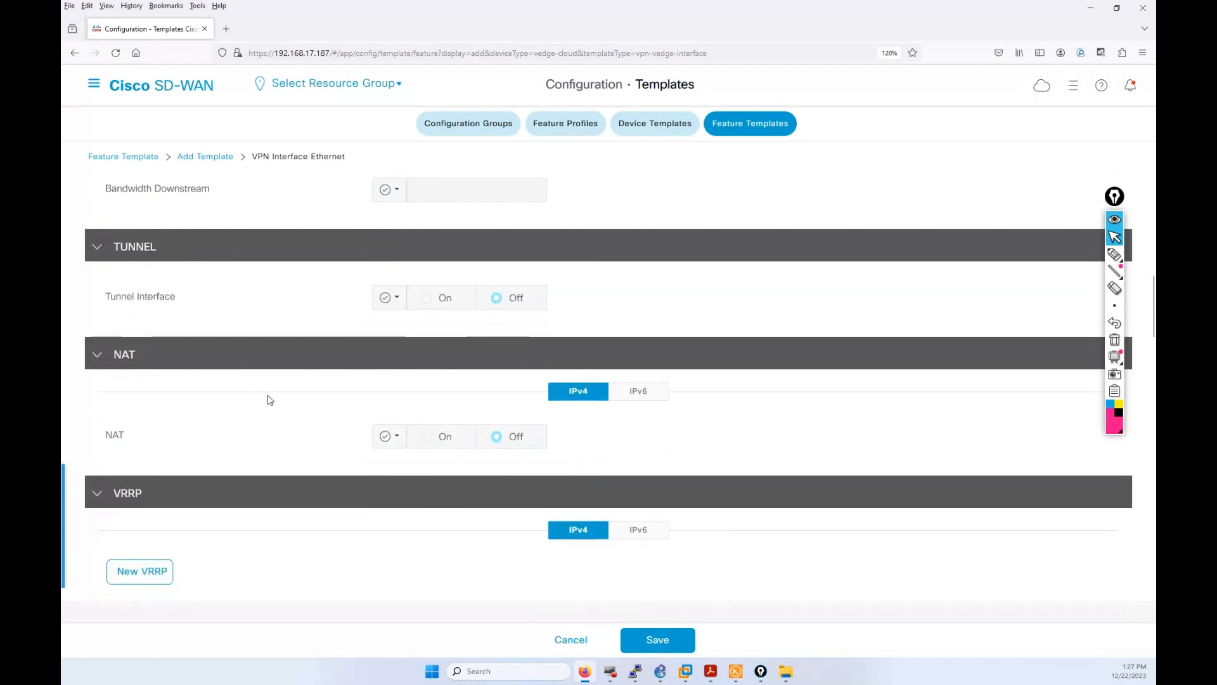
scroll(269, 400, down, 10)
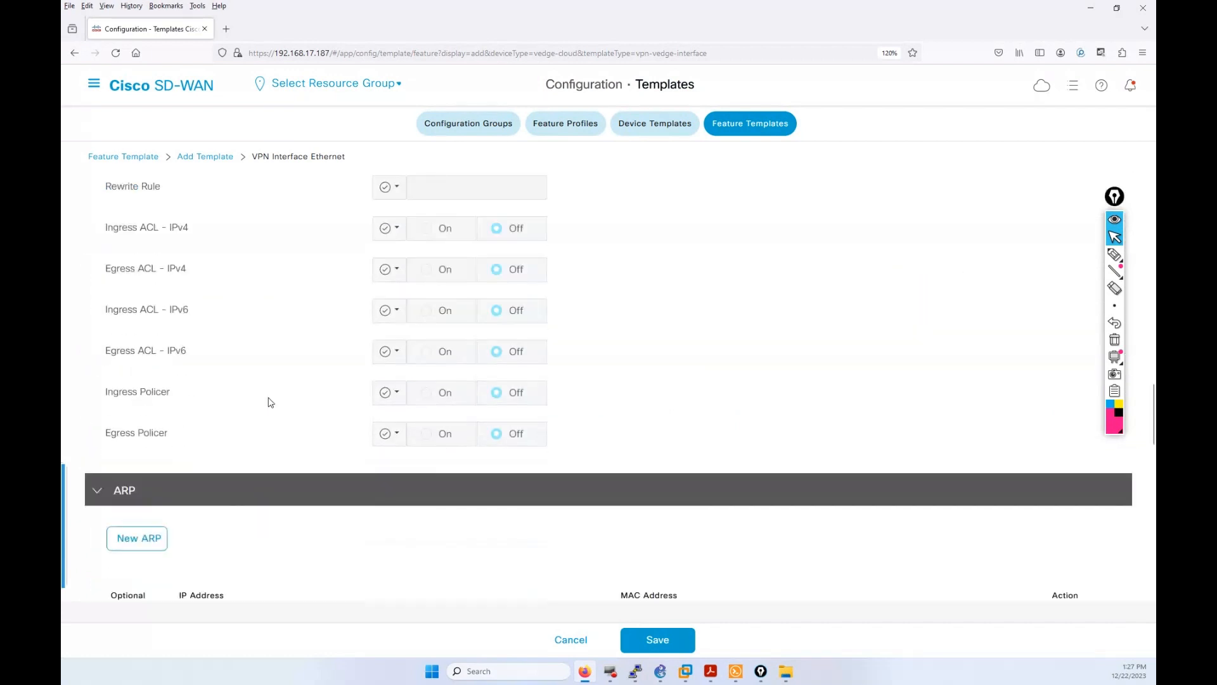
scroll(270, 402, down, 6)
click(648, 628)
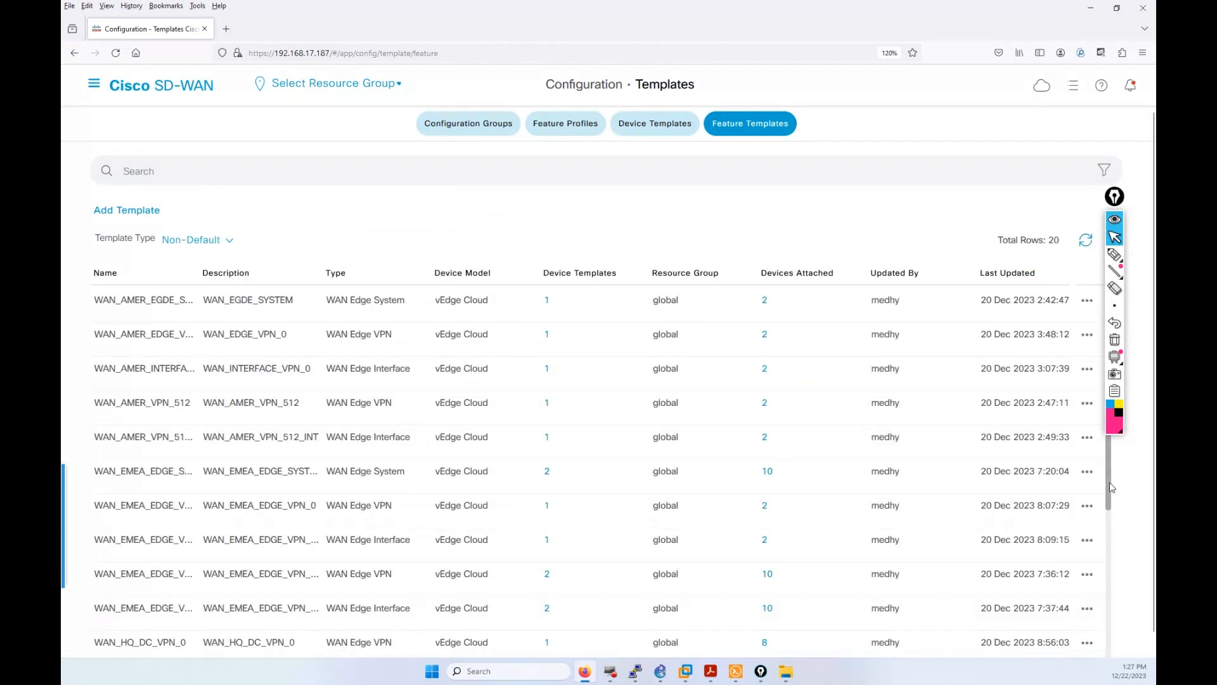
Step: Find the two S33_S44 templates in the list and circle their Device Templates and Devices Attached counts with the pen
scroll(379, 580, down, 5)
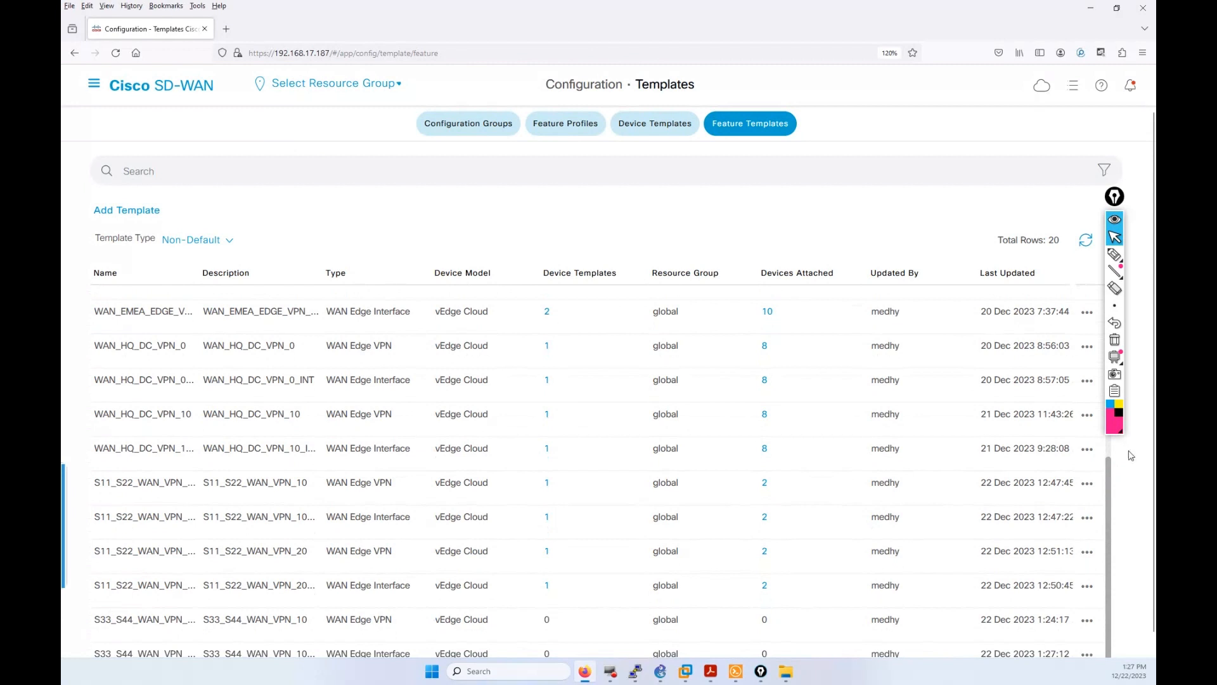
scroll(794, 606, down, 1)
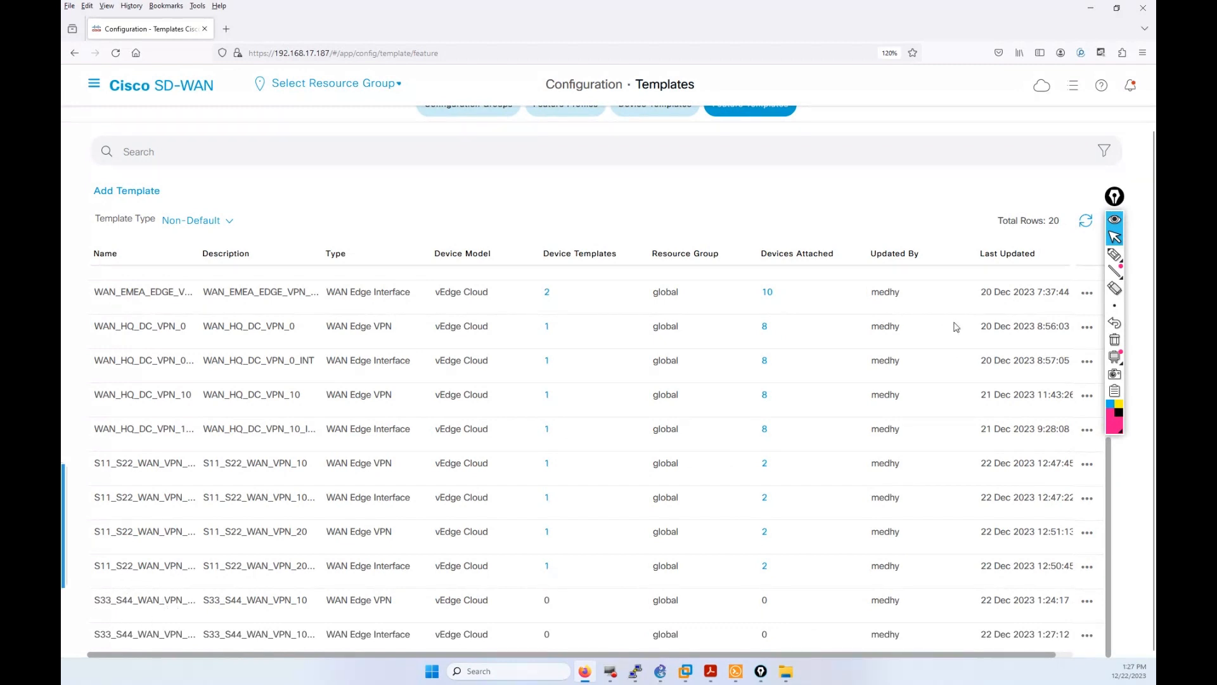
click(1114, 254)
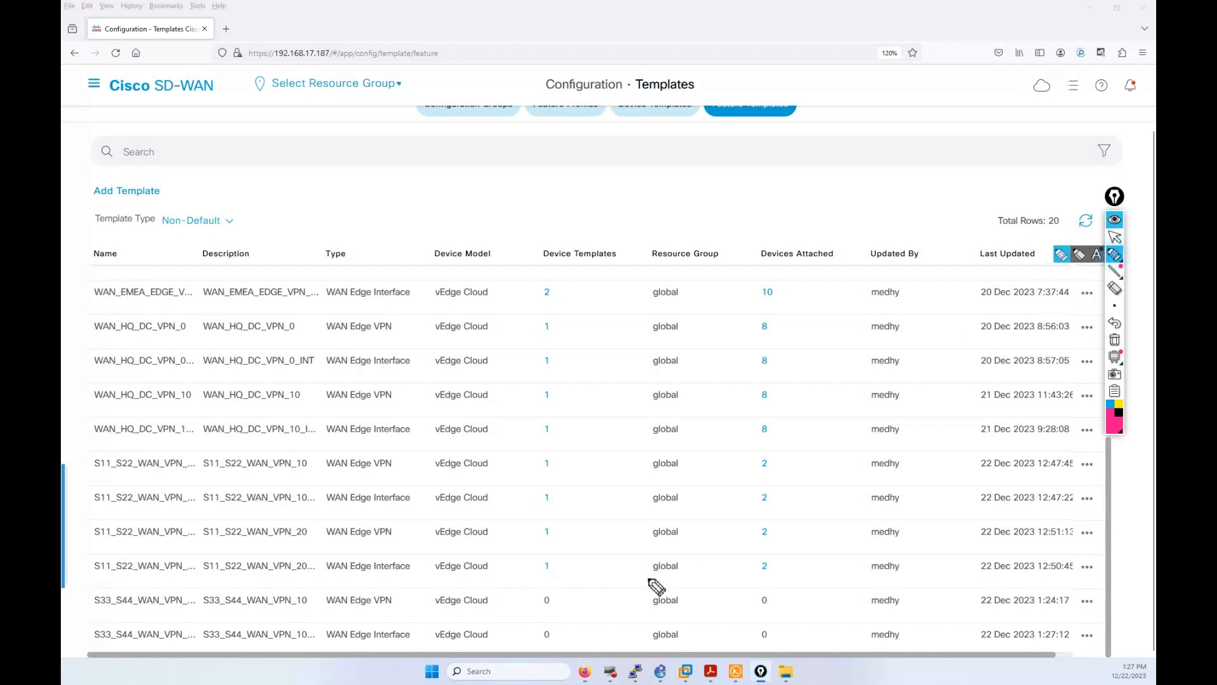
mouse_move(548, 585)
mouse_down()
mouse_move(525, 626)
mouse_move(544, 641)
mouse_move(563, 638)
mouse_move(572, 616)
mouse_move(562, 592)
mouse_up()
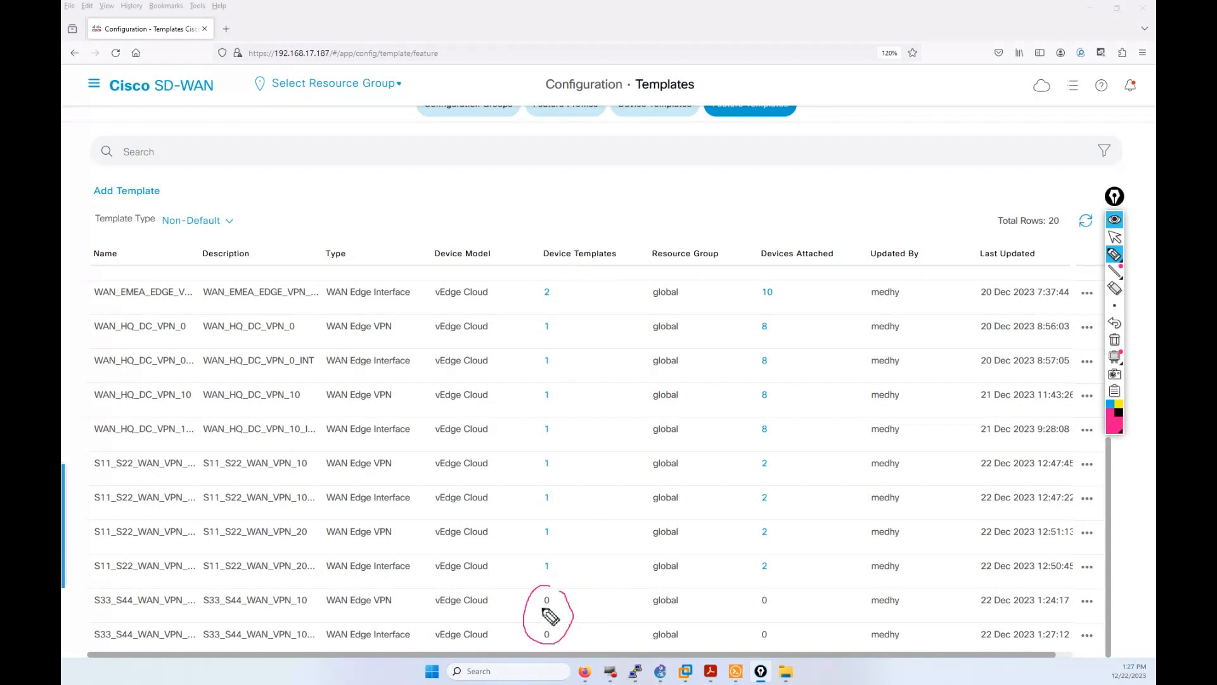
click(759, 596)
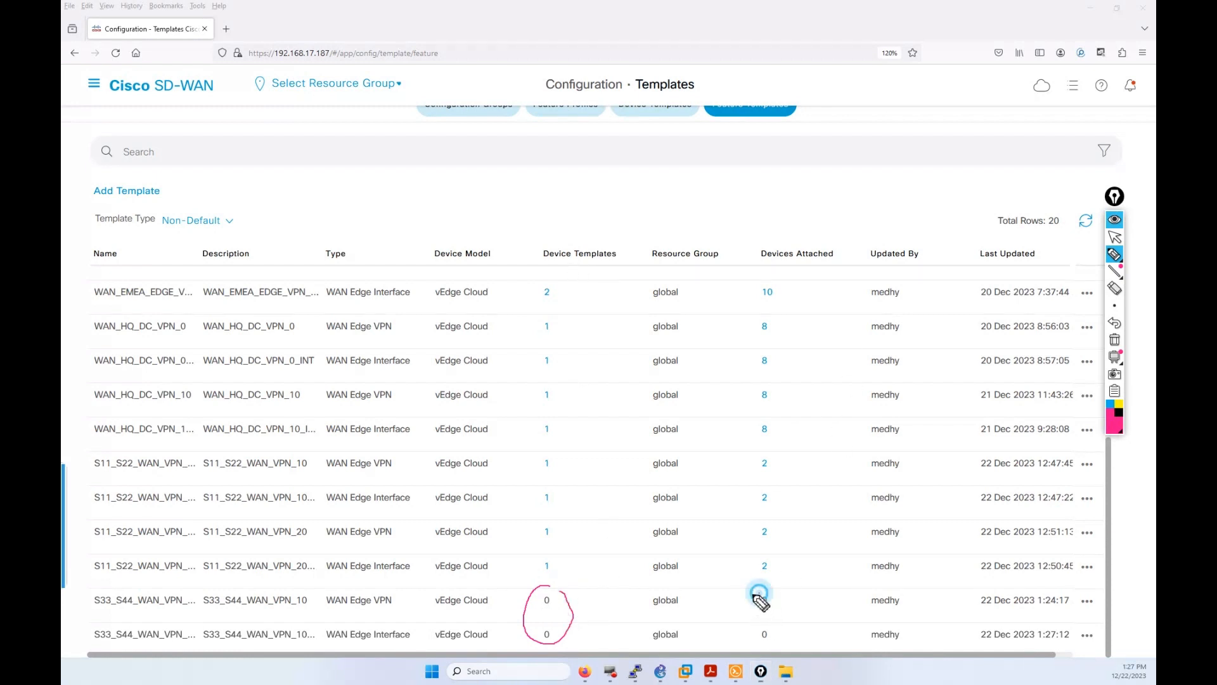
mouse_move(759, 596)
mouse_down()
mouse_move(750, 624)
mouse_move(761, 646)
mouse_move(783, 608)
mouse_move(776, 598)
mouse_up()
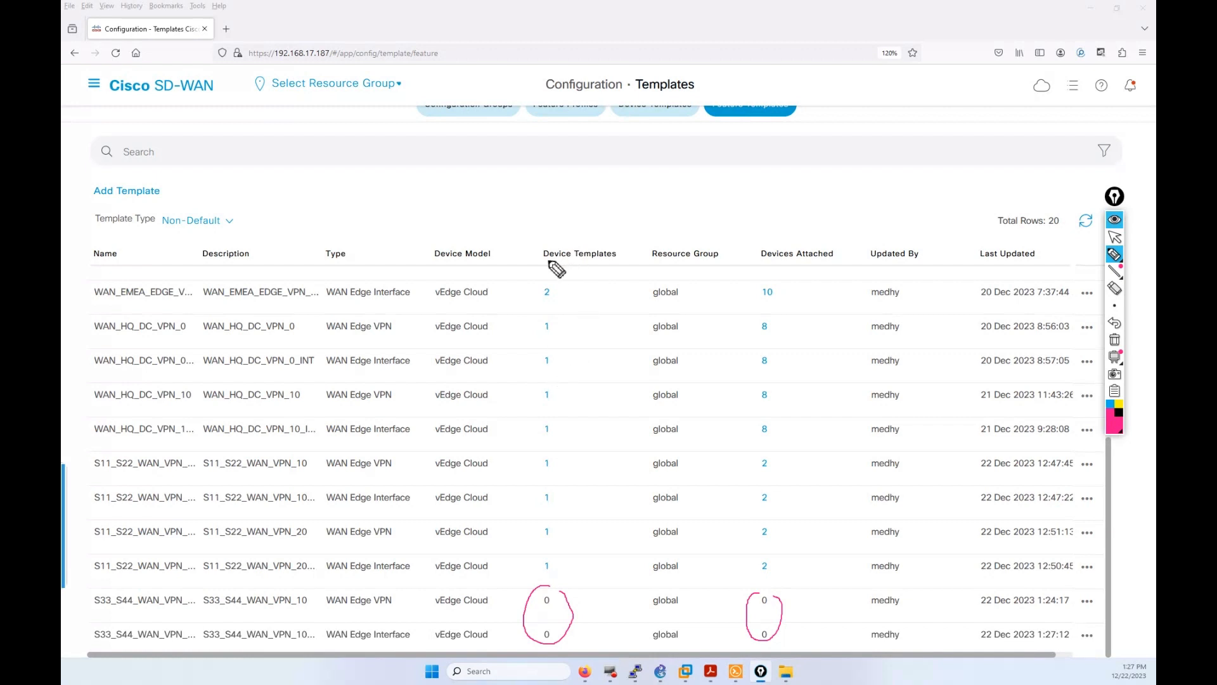
Step: Underline the Device Templates heading and draw vertical pen lines along the Device Templates and Devices Attached values of the other templates
mouse_move(549, 265)
mouse_down()
mouse_move(592, 268)
mouse_move(555, 471)
mouse_up()
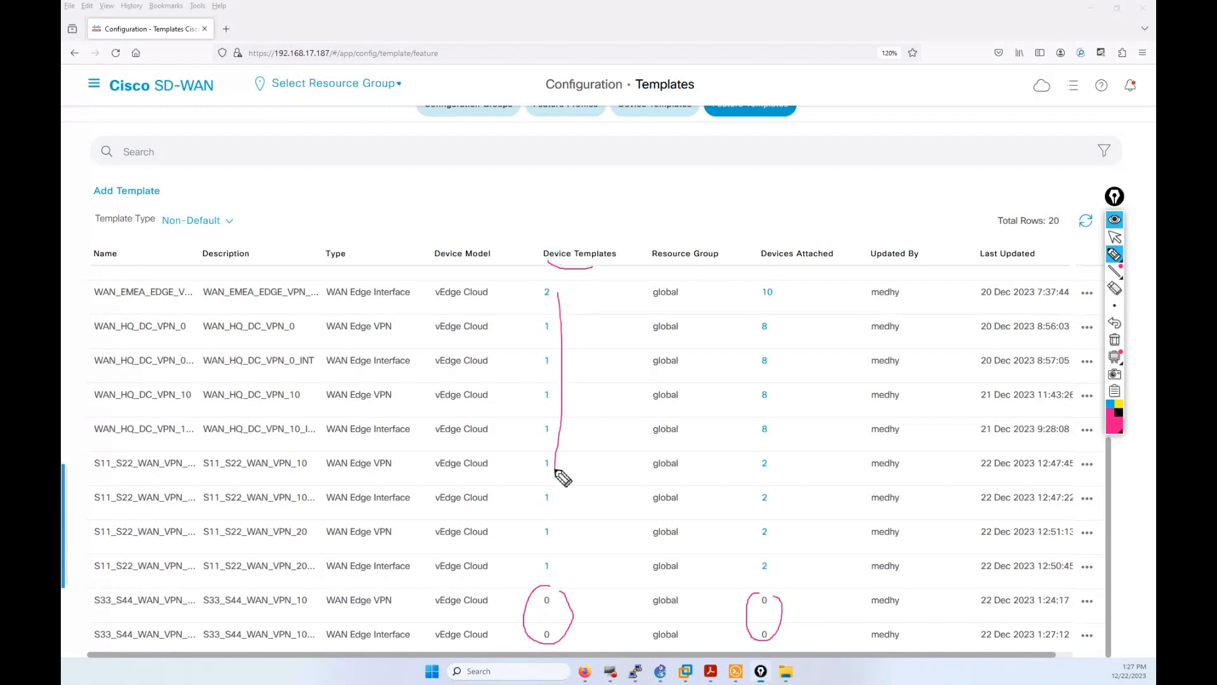
drag(753, 283, 740, 517)
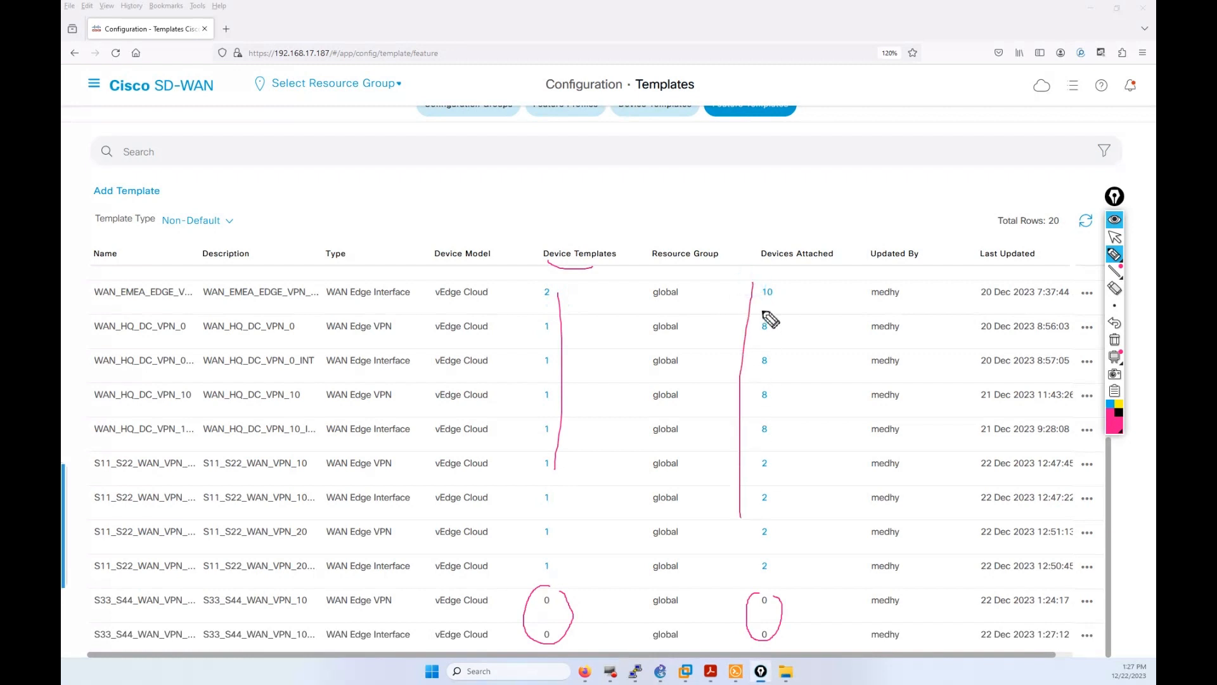
click(1114, 236)
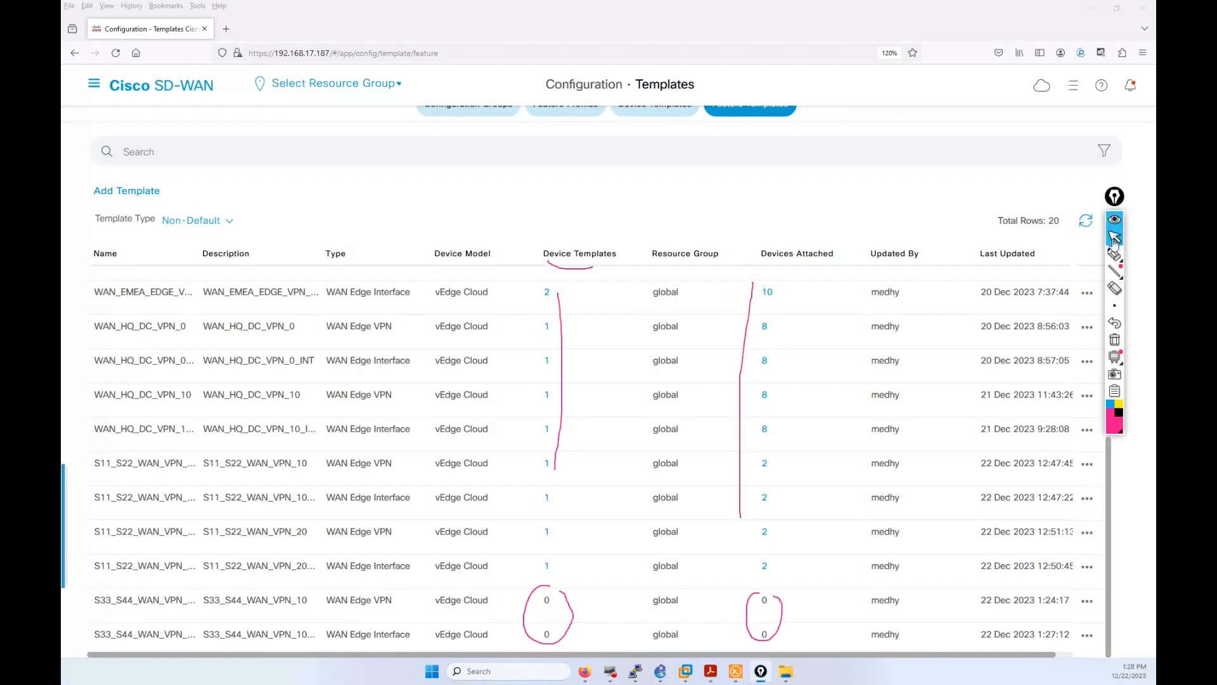
Step: Clear the pen drawings and copy the S33_S44_WAN_VPN_10 template with the name and description S33_S44_WAN_VPN_20
click(1115, 354)
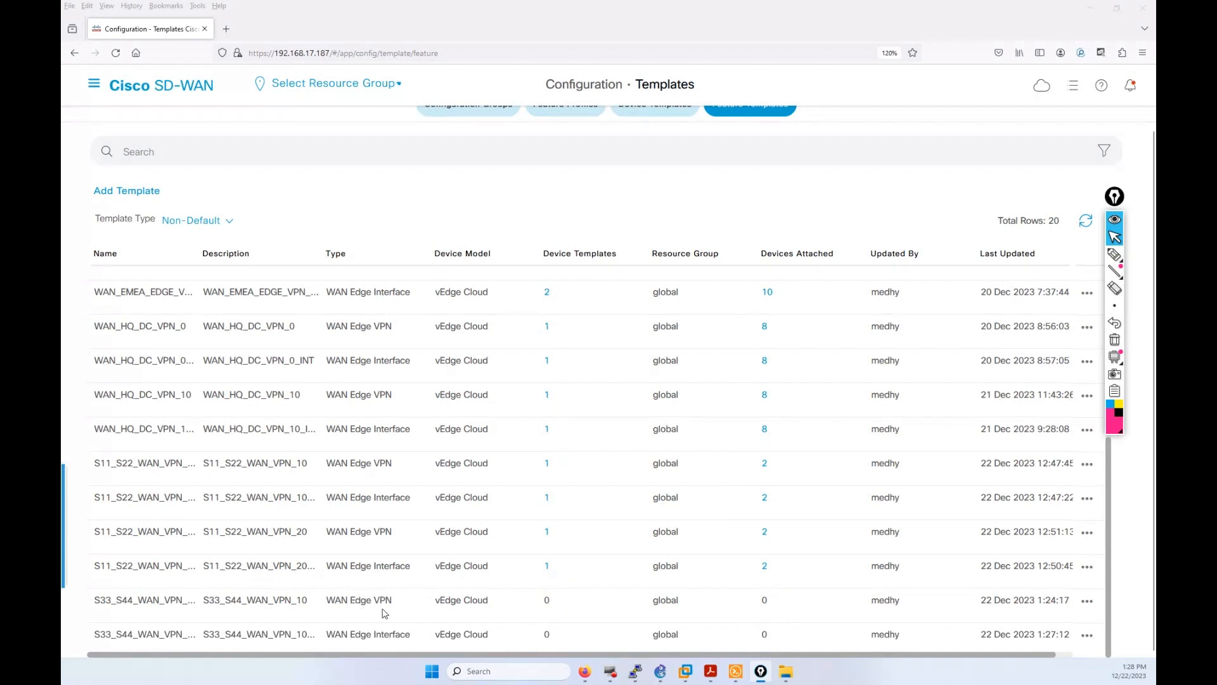
click(1086, 602)
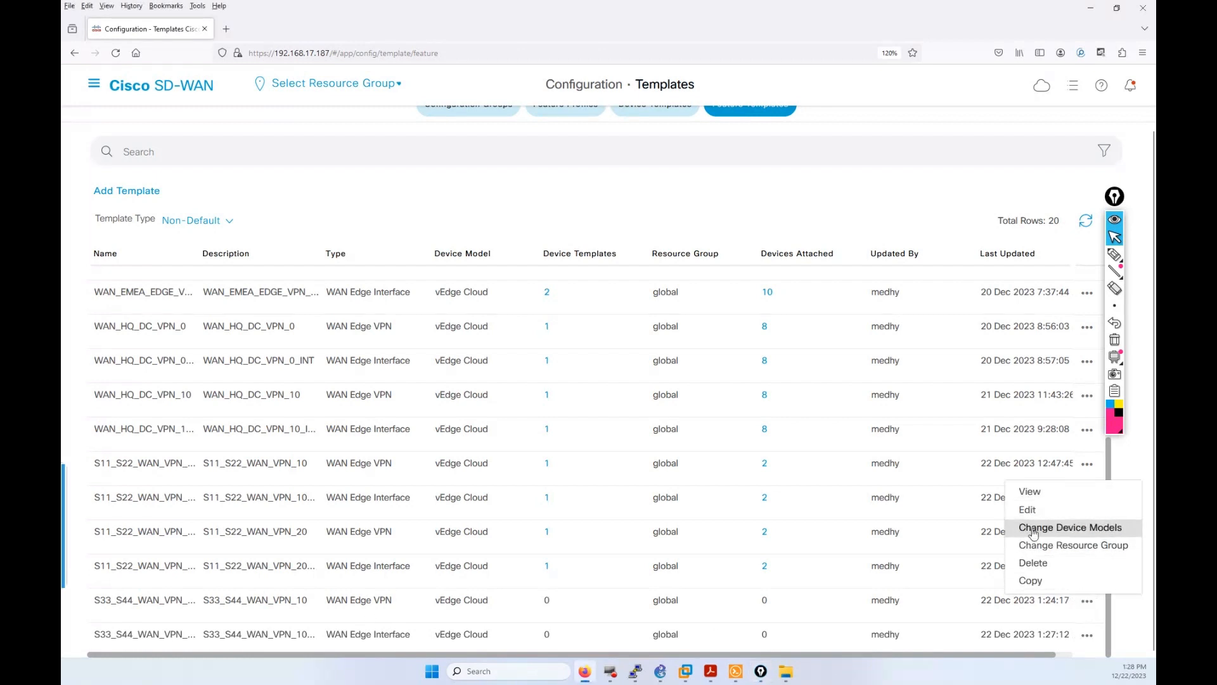
click(1030, 579)
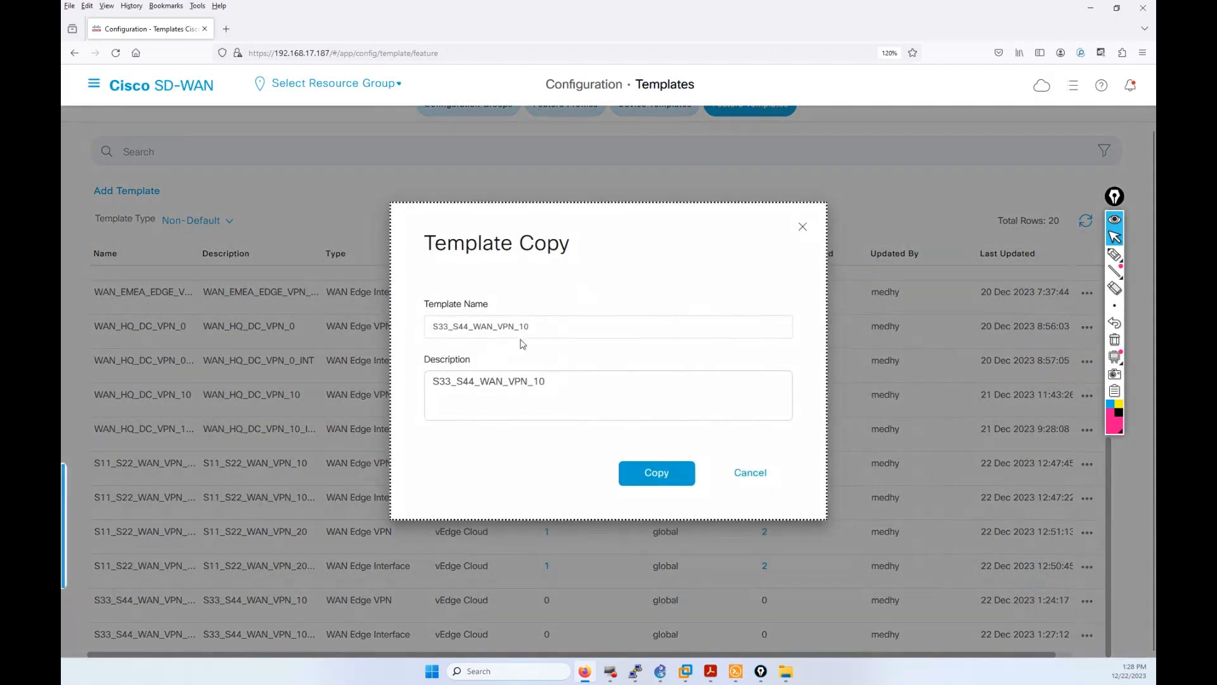
drag(528, 327, 521, 328)
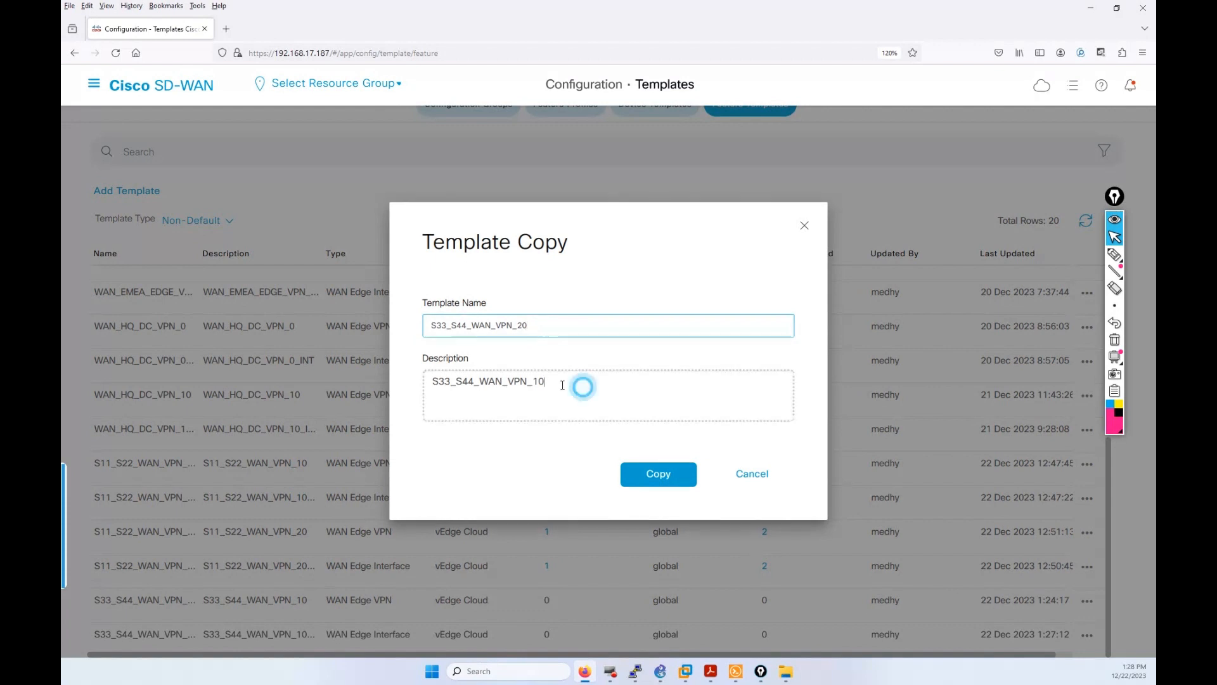
drag(579, 383, 538, 381)
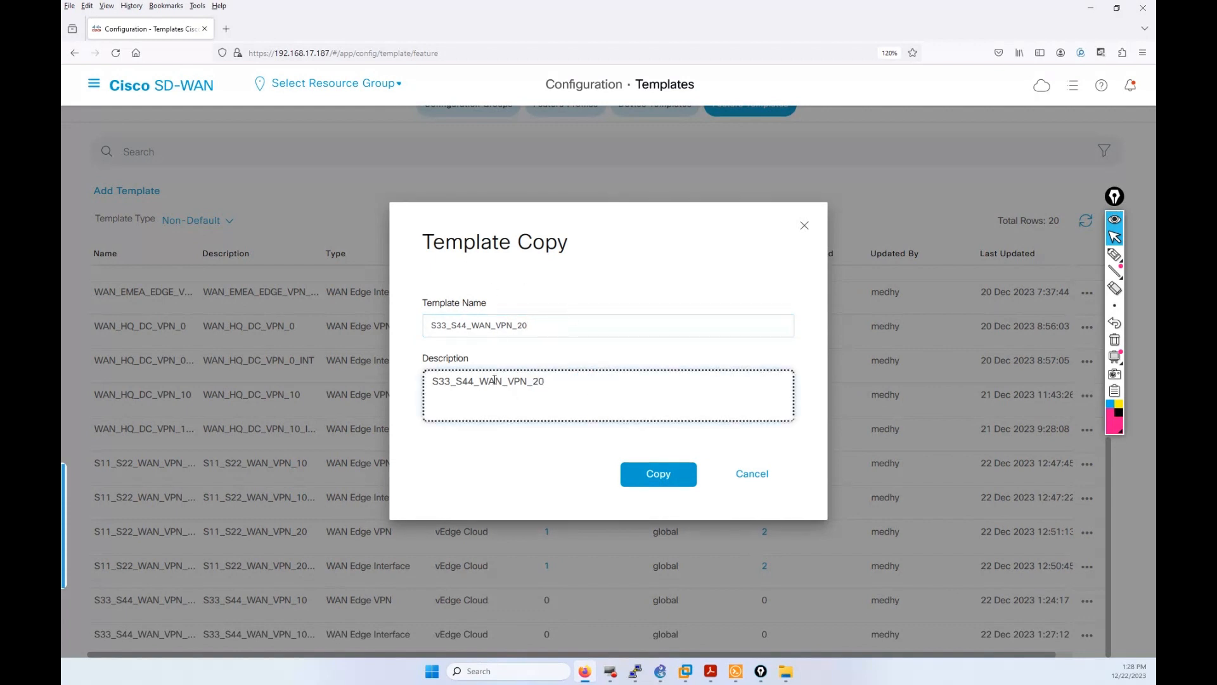
click(634, 476)
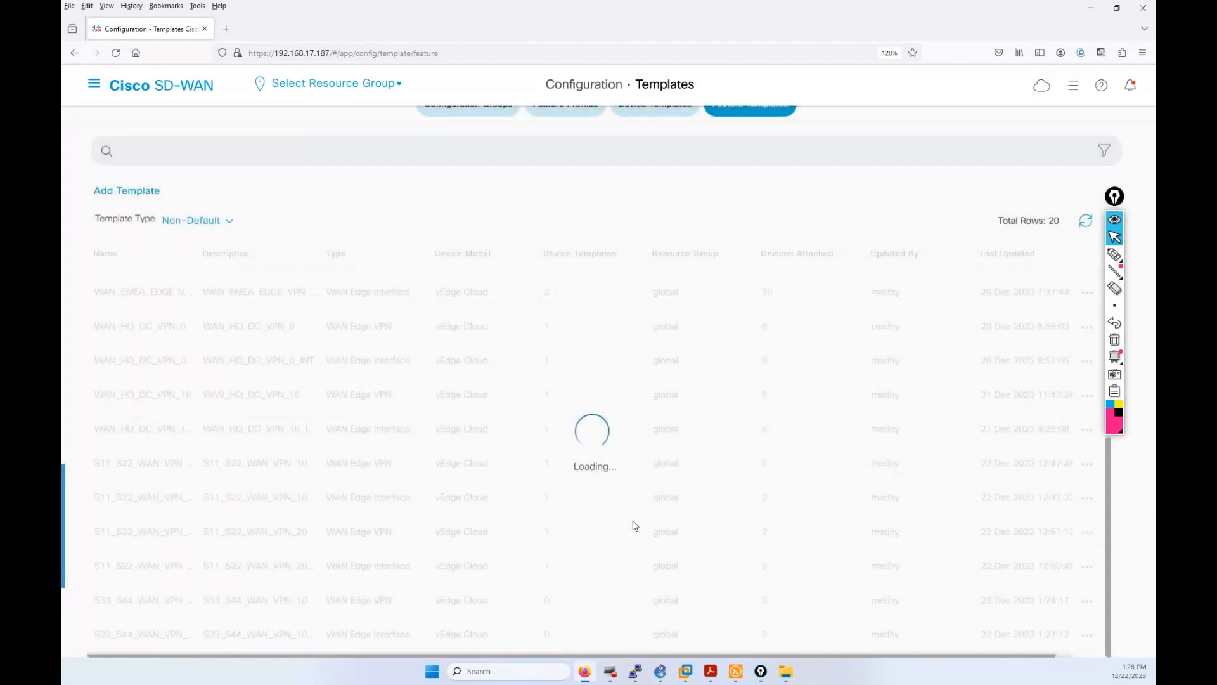
Step: Widen the Name column of the template list and open the S33_S44_WAN_VPN_20 template for editing
drag(1111, 469, 1107, 648)
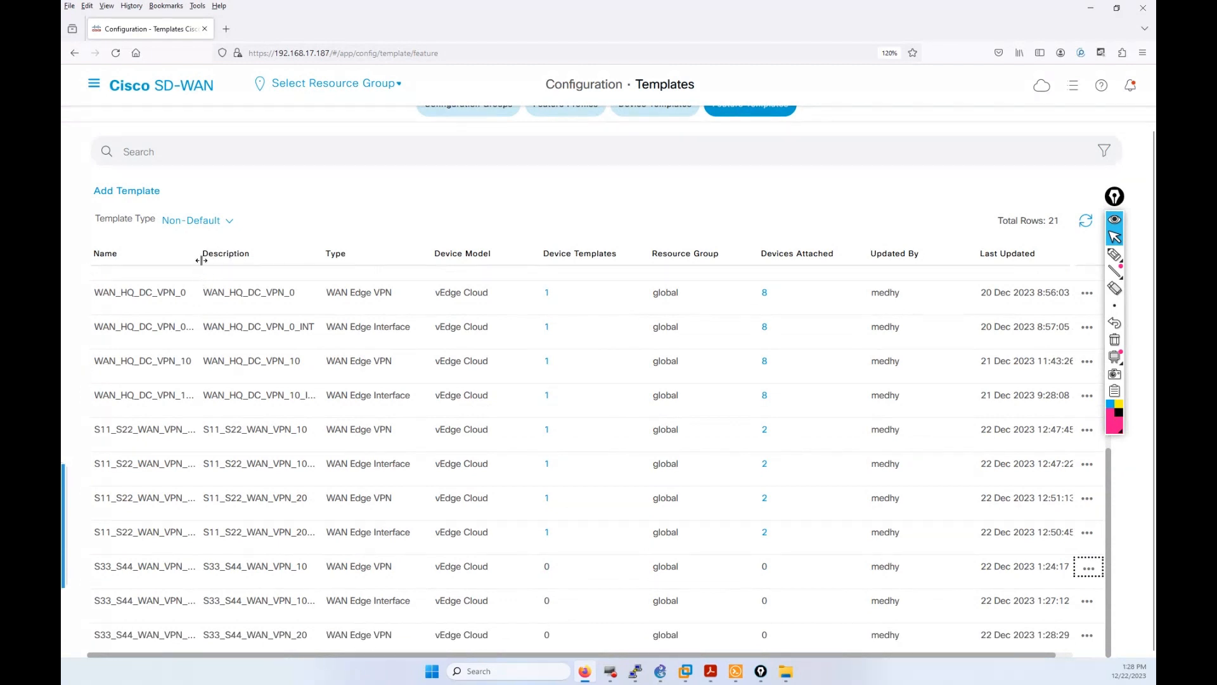
drag(201, 260, 267, 261)
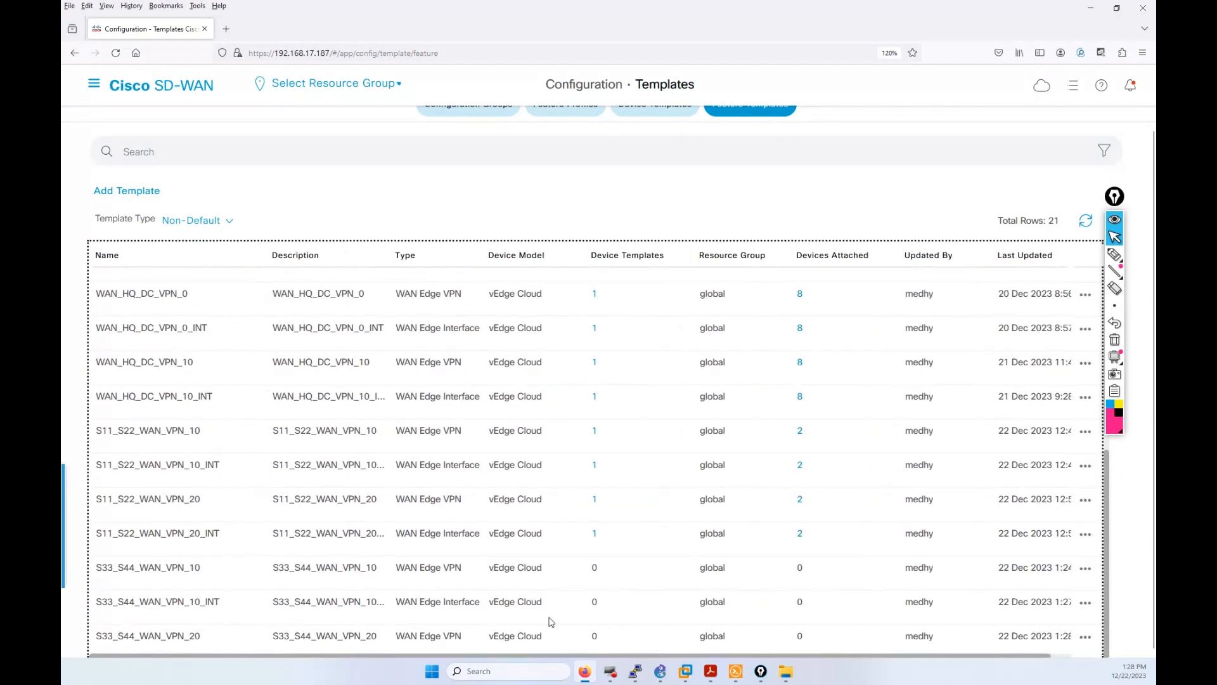
click(1085, 636)
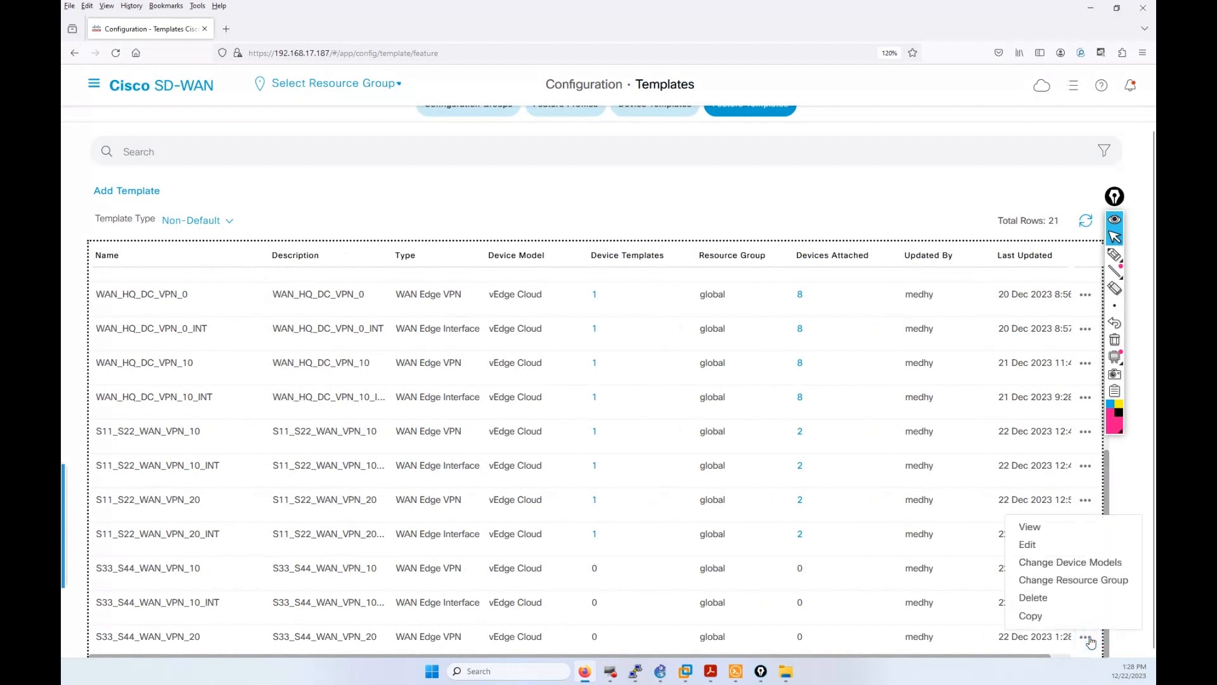
click(1028, 545)
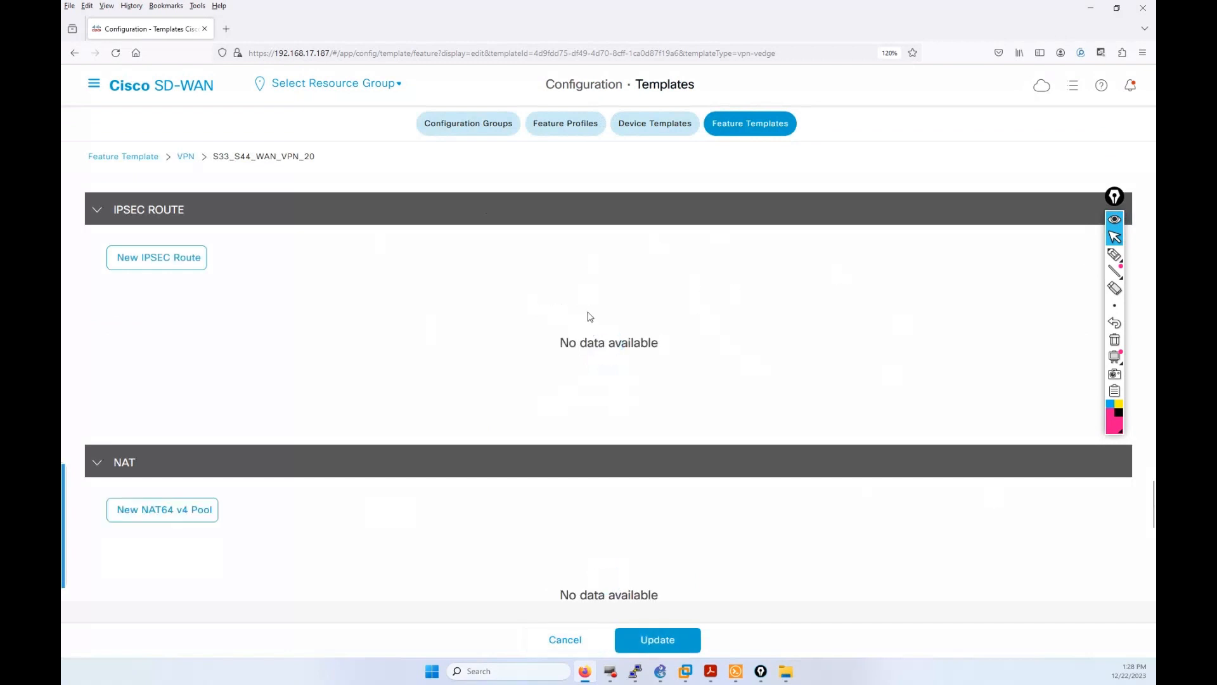
Step: In the basic configuration, set the VPN number to 20 and the name to ++++ VISITORS VPN ++++
scroll(735, 355, up, 15)
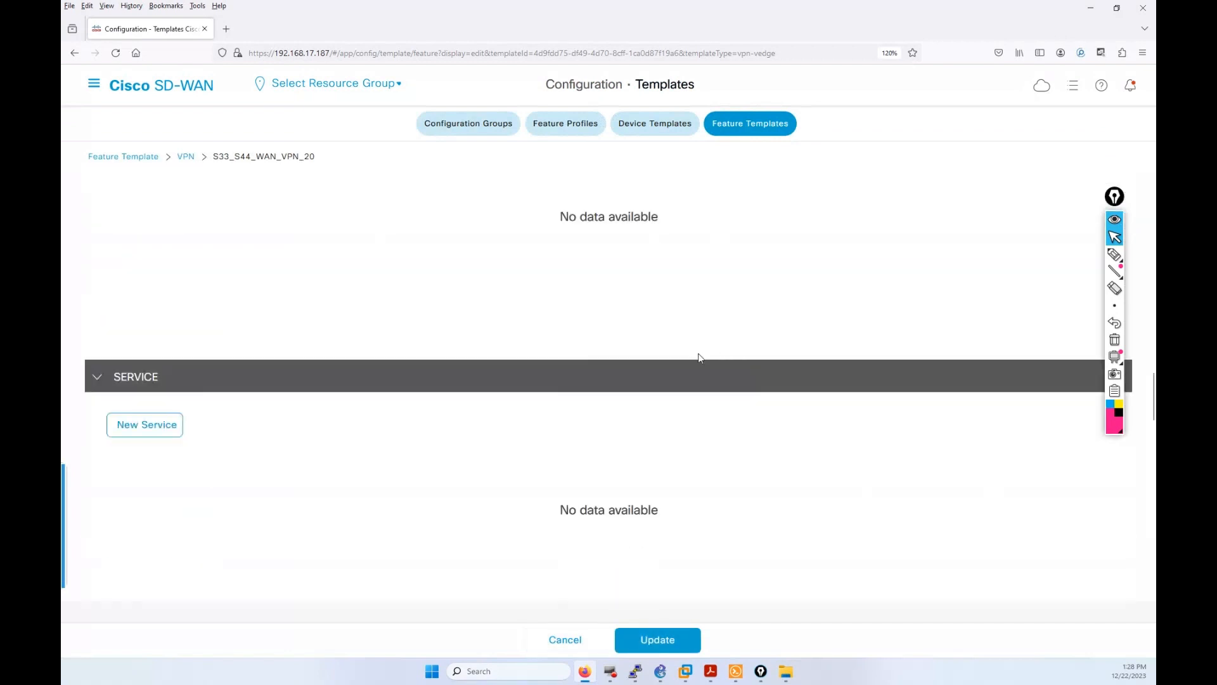
scroll(700, 359, up, 15)
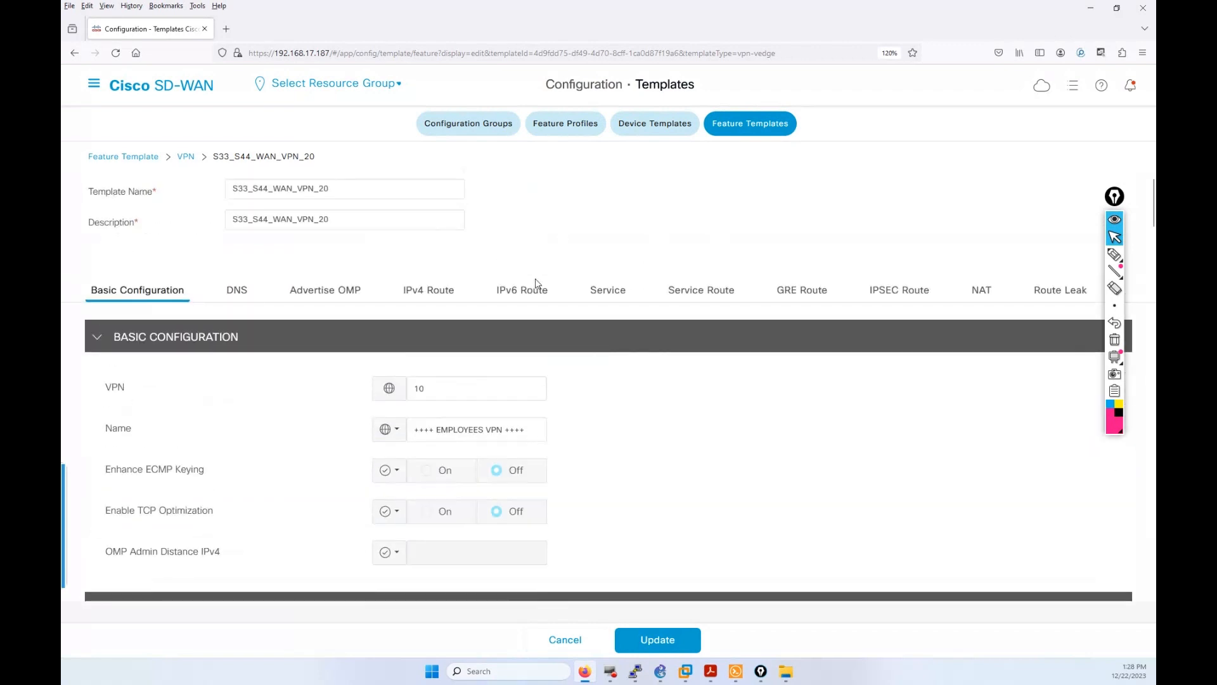
drag(436, 417, 414, 419)
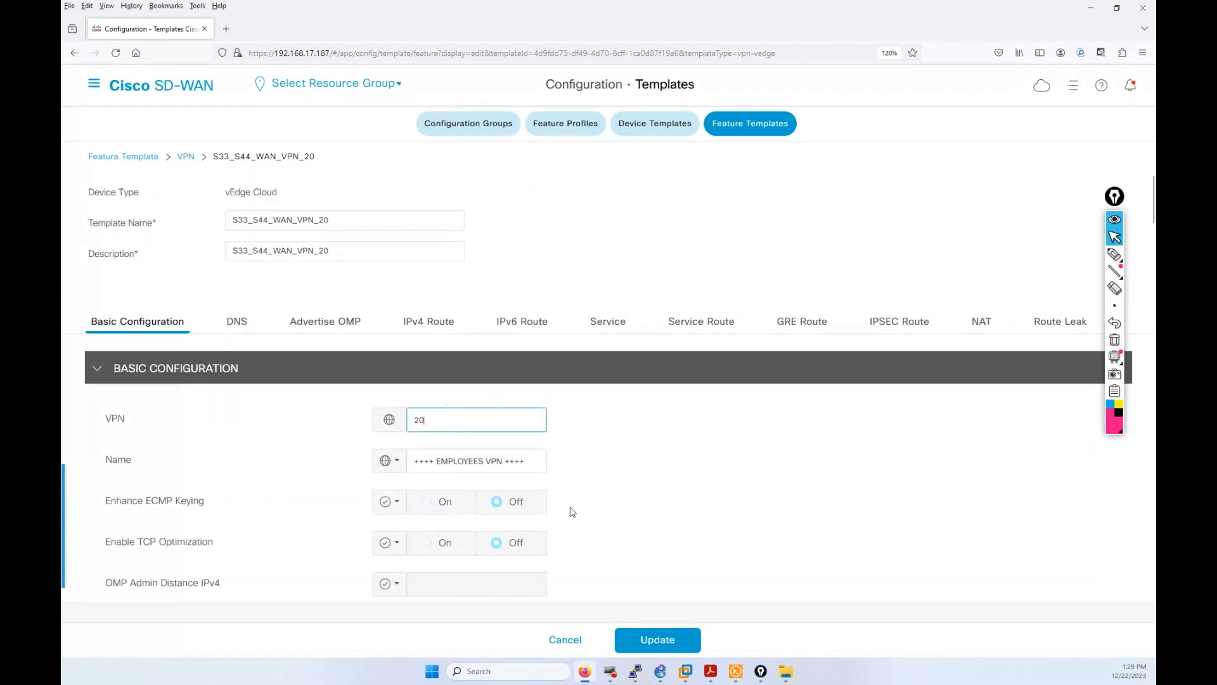
drag(483, 460, 442, 464)
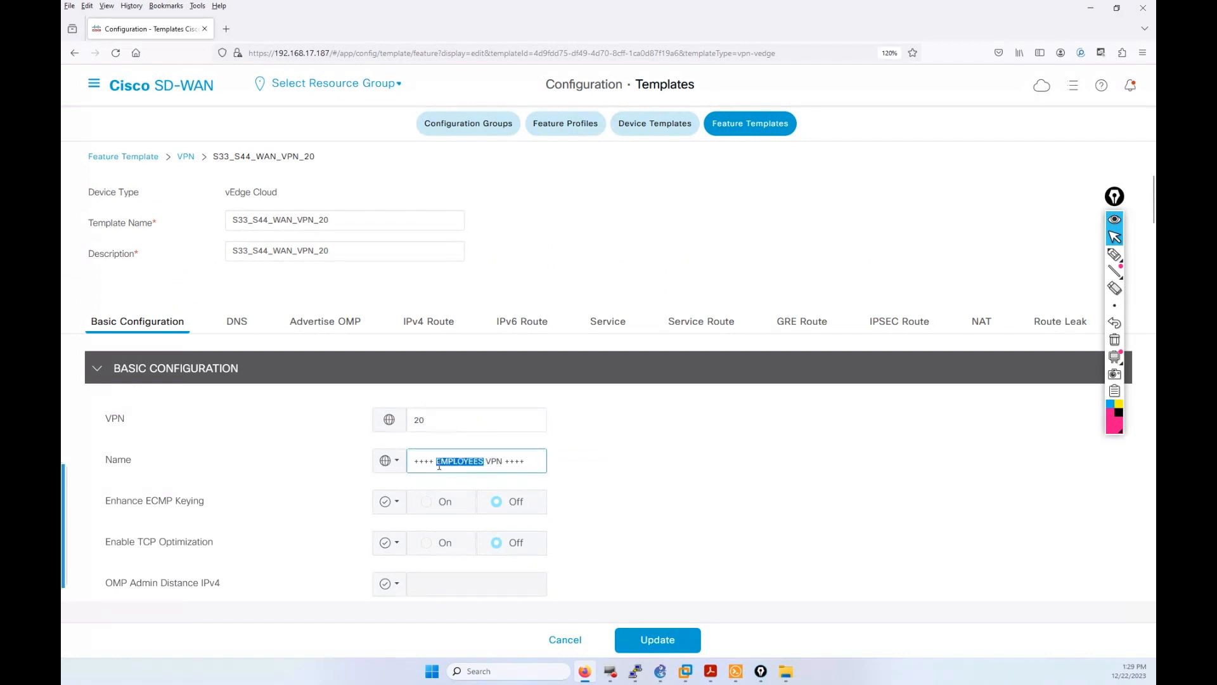
text(VISITORS)
Step: Edit the existing IPv4 route and change its prefix's device-specific key to VPN_20_ipv4_ip_prefix
scroll(484, 476, down, 4)
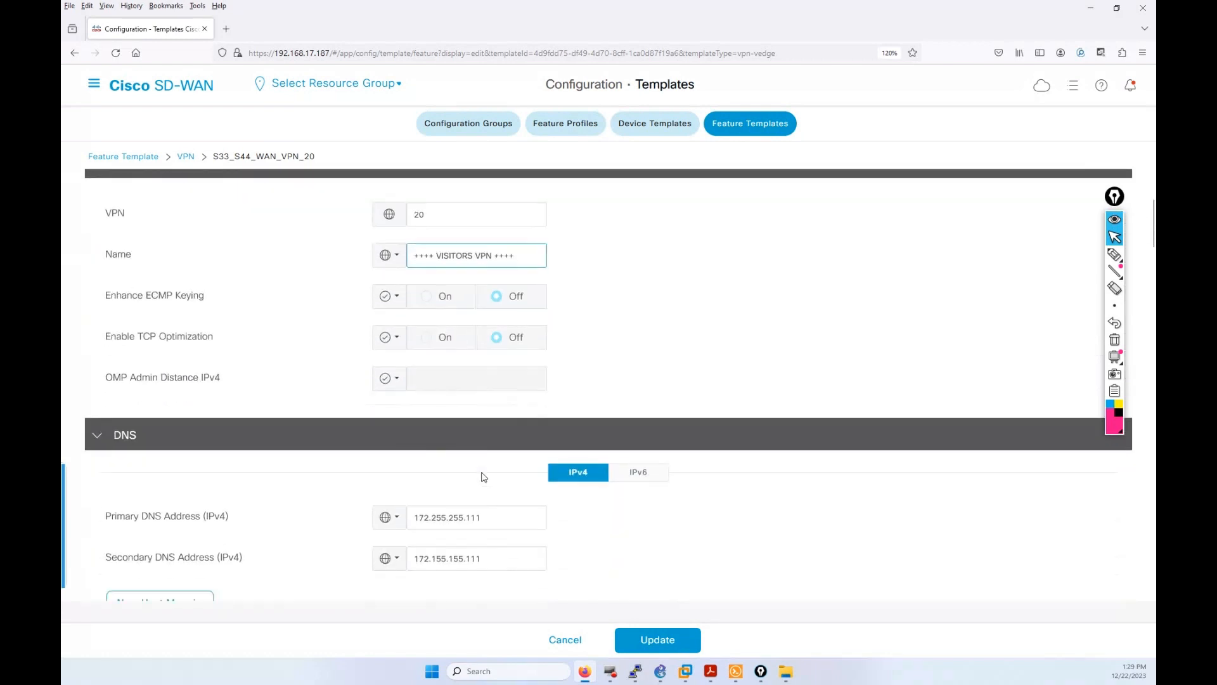
scroll(483, 476, down, 2)
scroll(465, 444, up, 3)
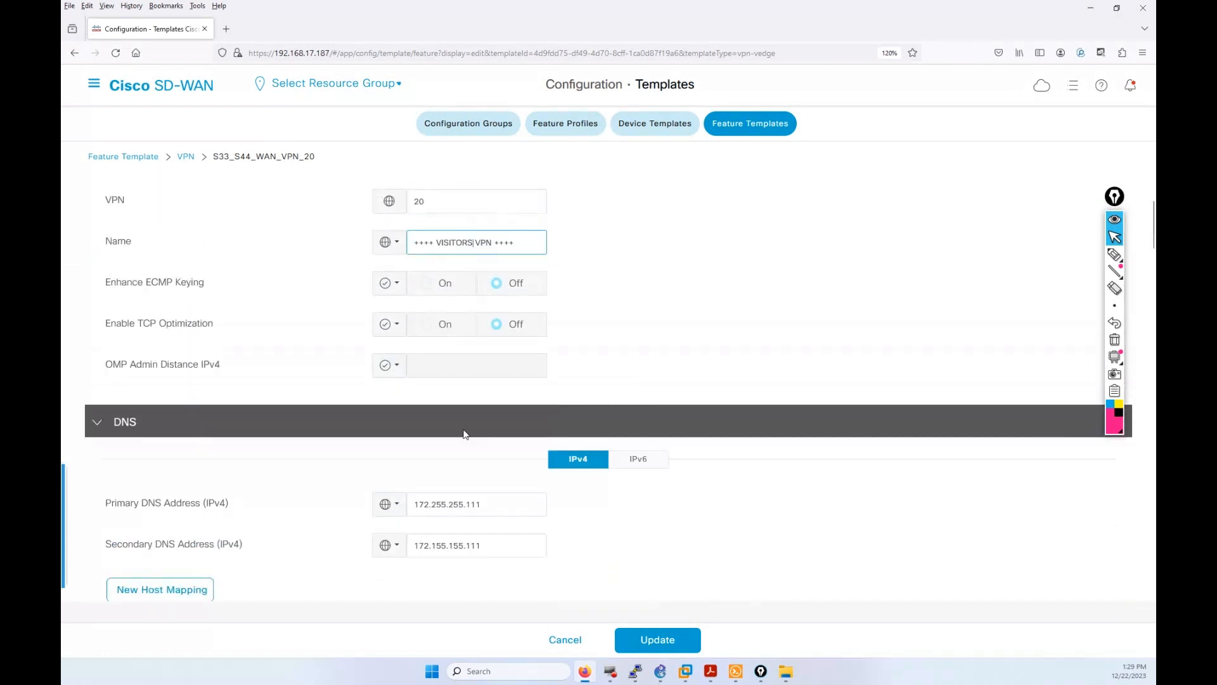
scroll(539, 477, down, 7)
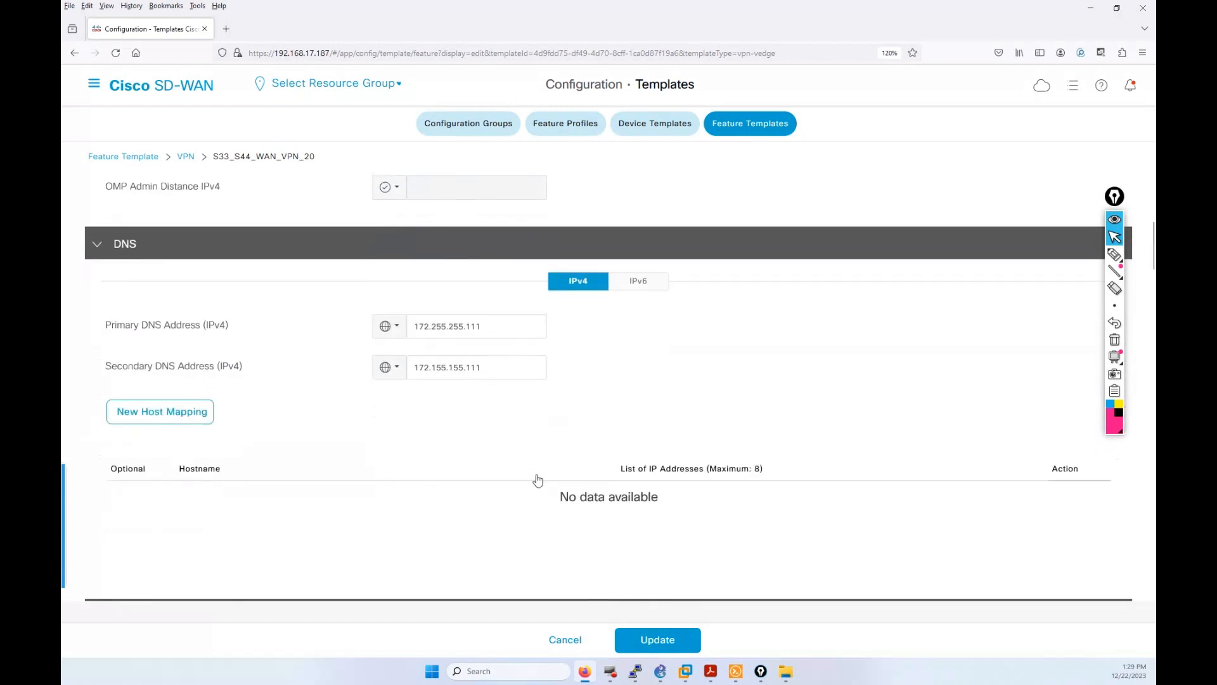
scroll(537, 480, down, 10)
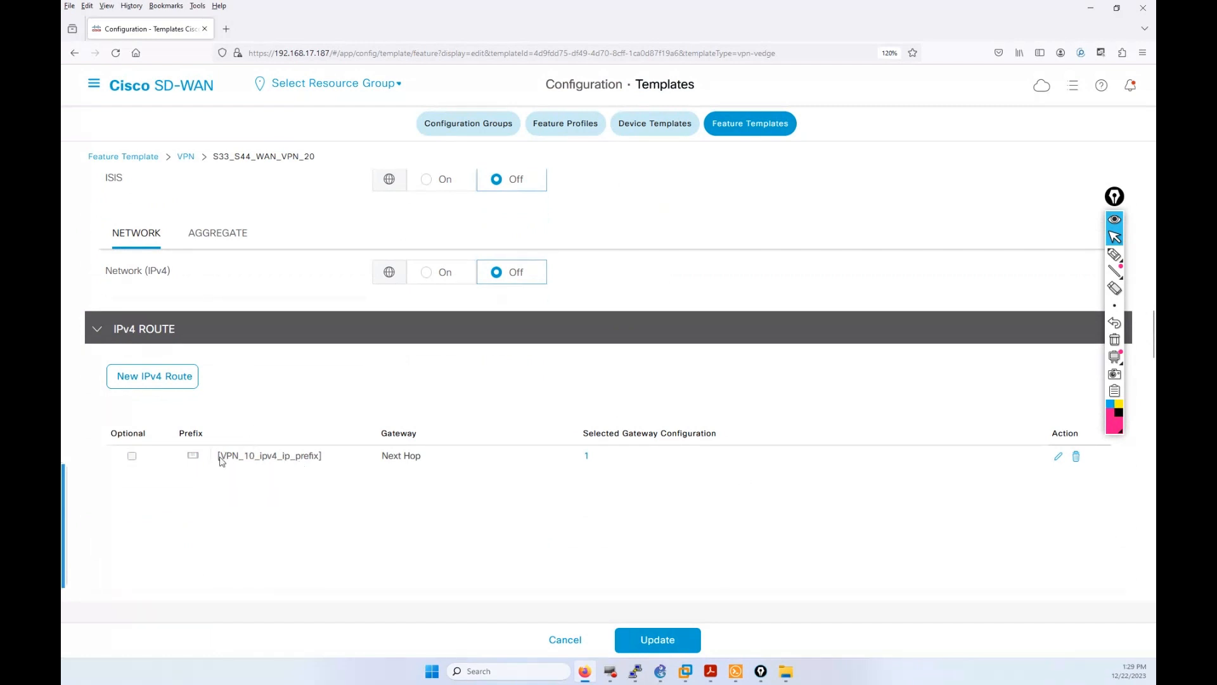
click(1058, 458)
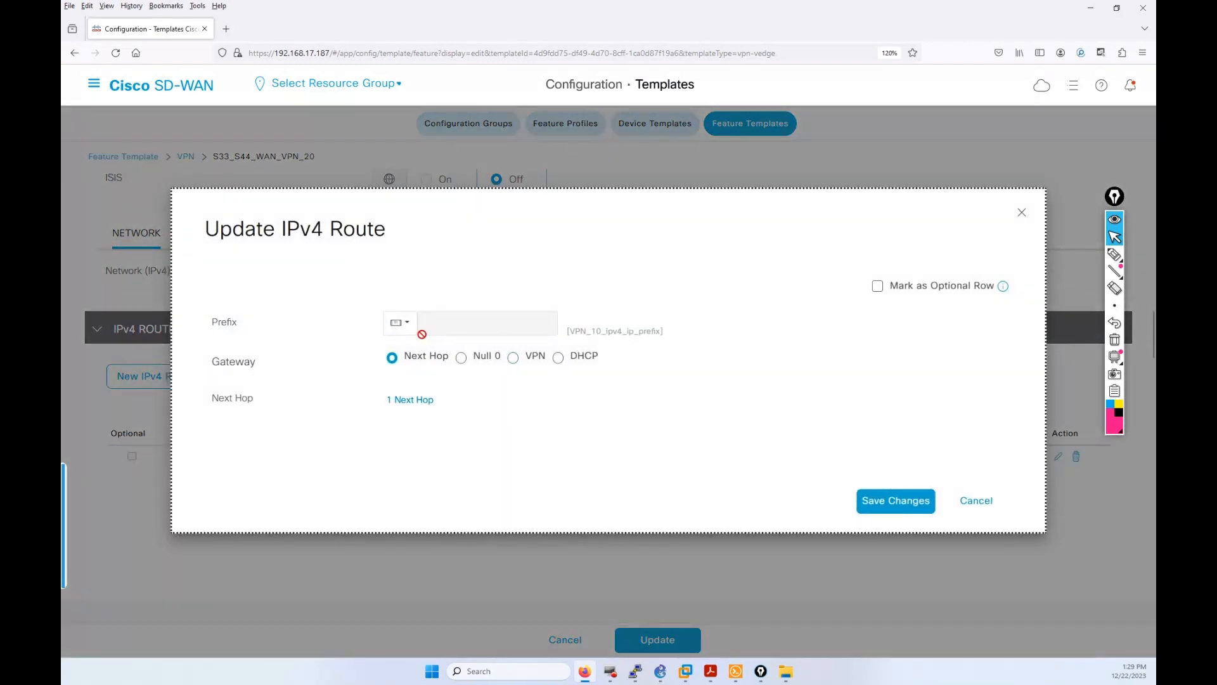
click(398, 322)
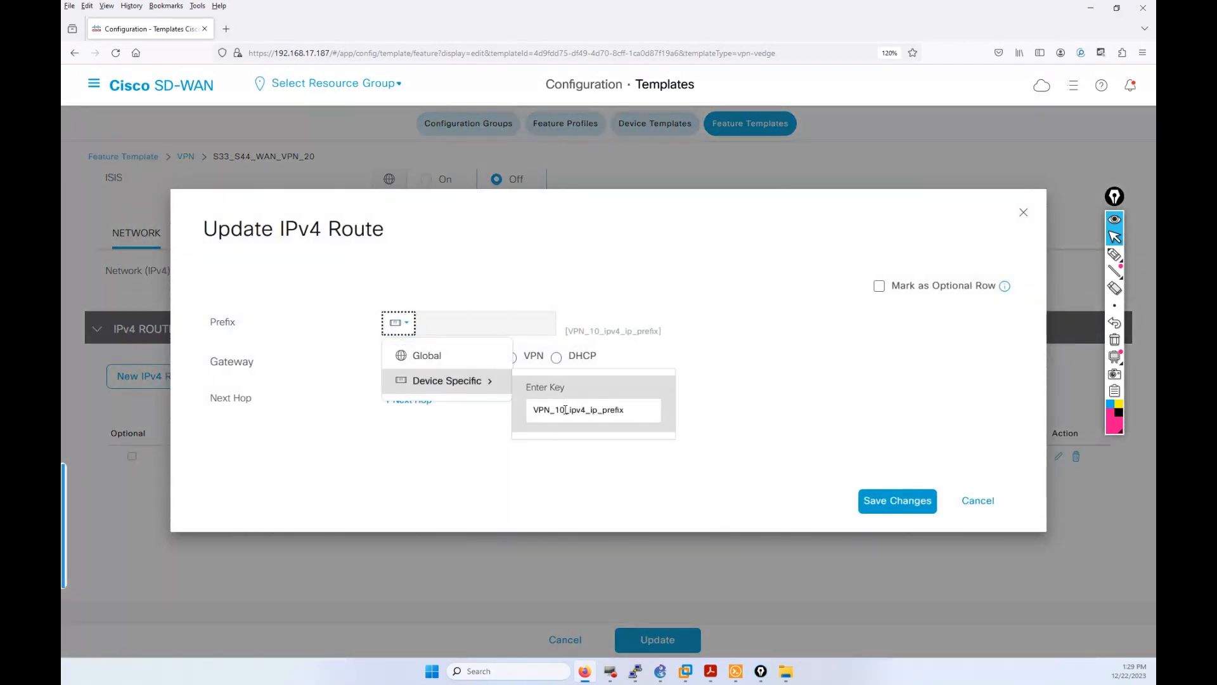
click(558, 409)
key(BackSpace)
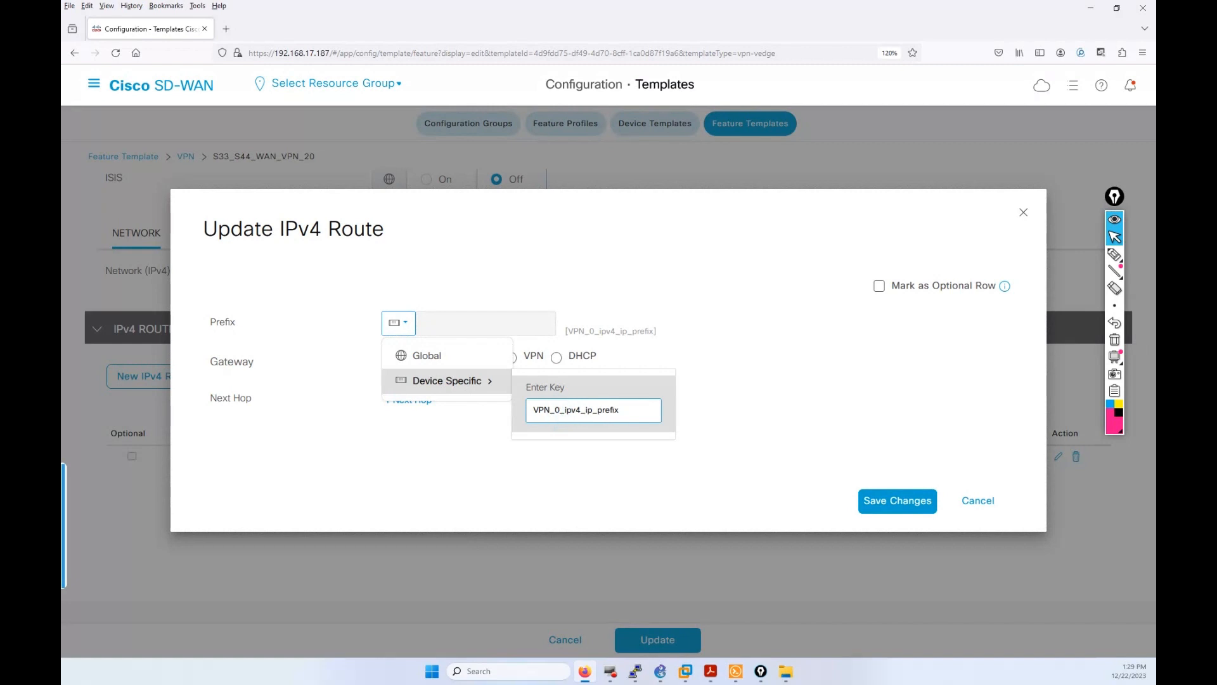
text(2)
click(752, 431)
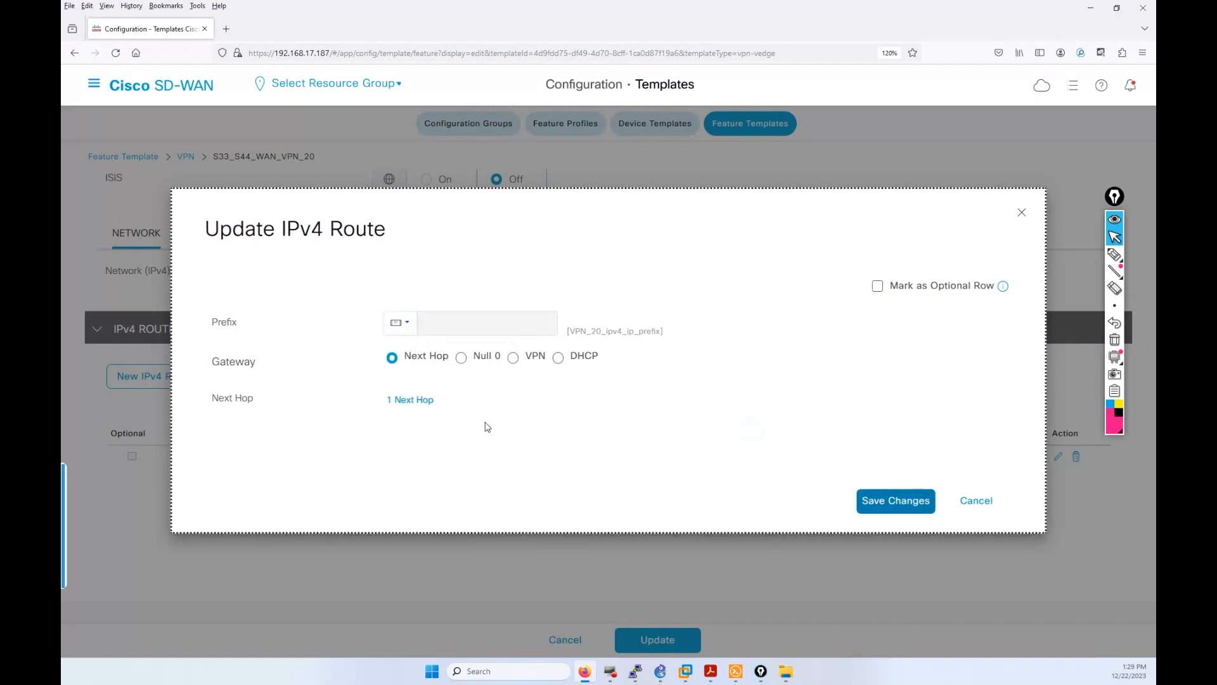
Step: Change the device-specific key of the route's next hop address to VPN_20_next_hop_ip_address_0 and save the next hop
click(418, 401)
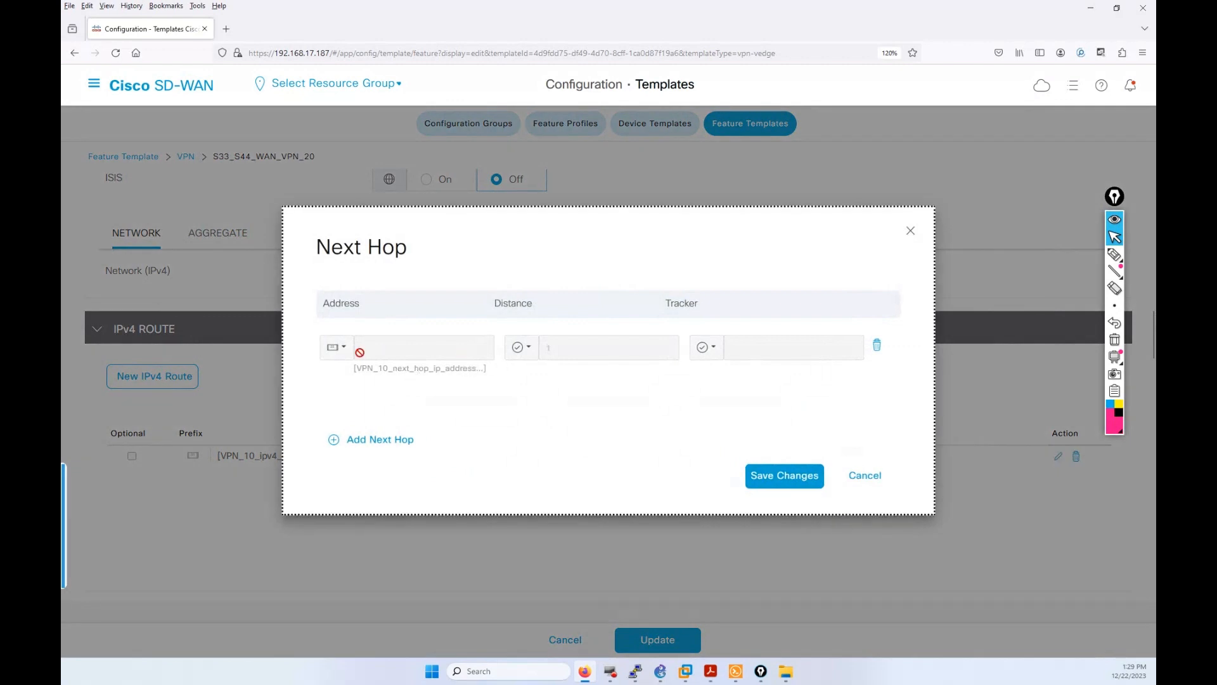
click(336, 347)
mouse_move(393, 405)
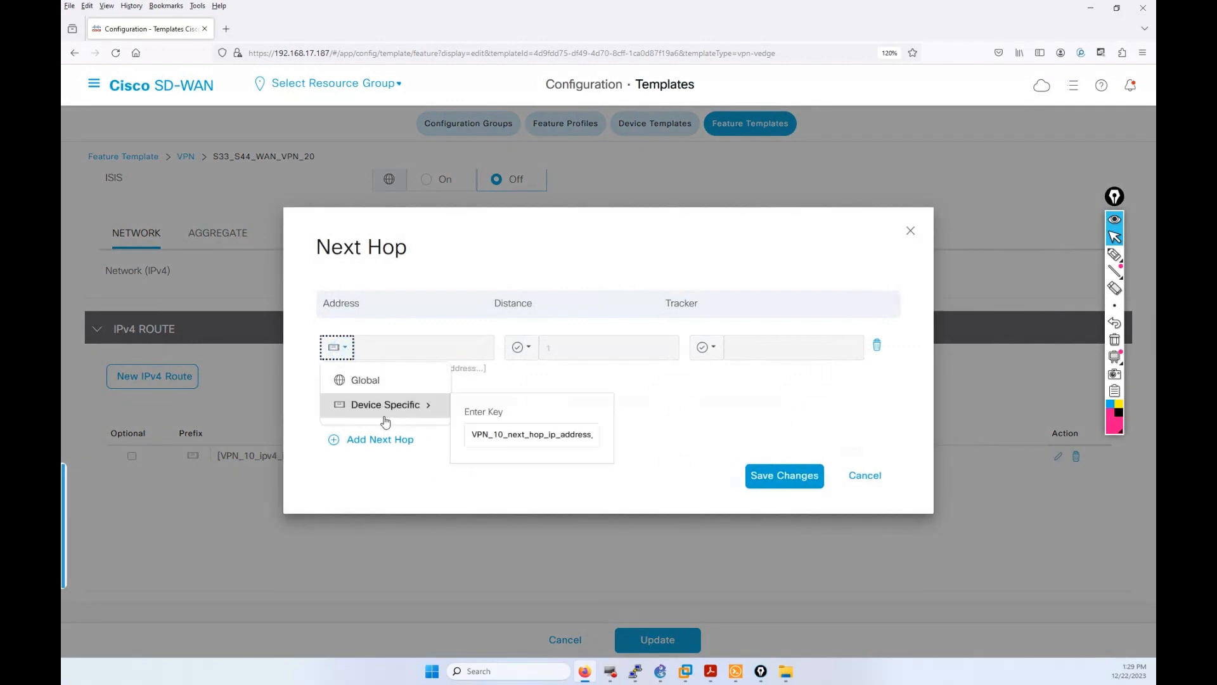
click(500, 436)
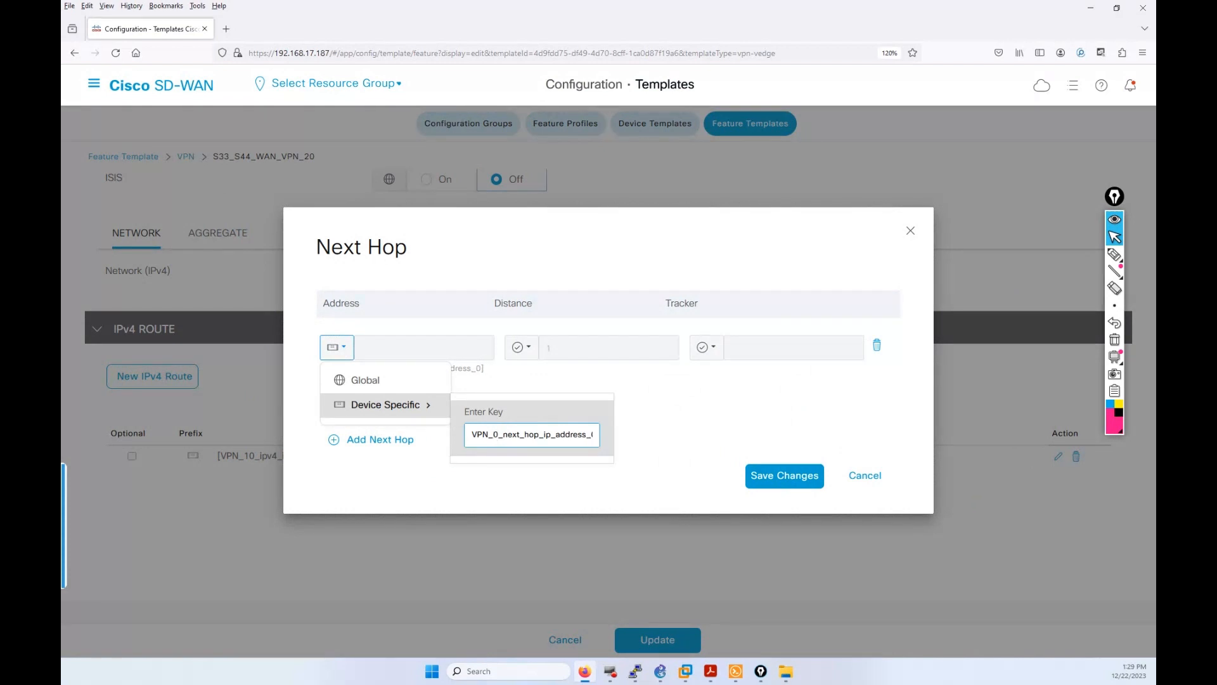
click(778, 479)
Step: Reopen the IPv4 route's next hop, circle its address key with the pen, and clear the drawing
click(1058, 456)
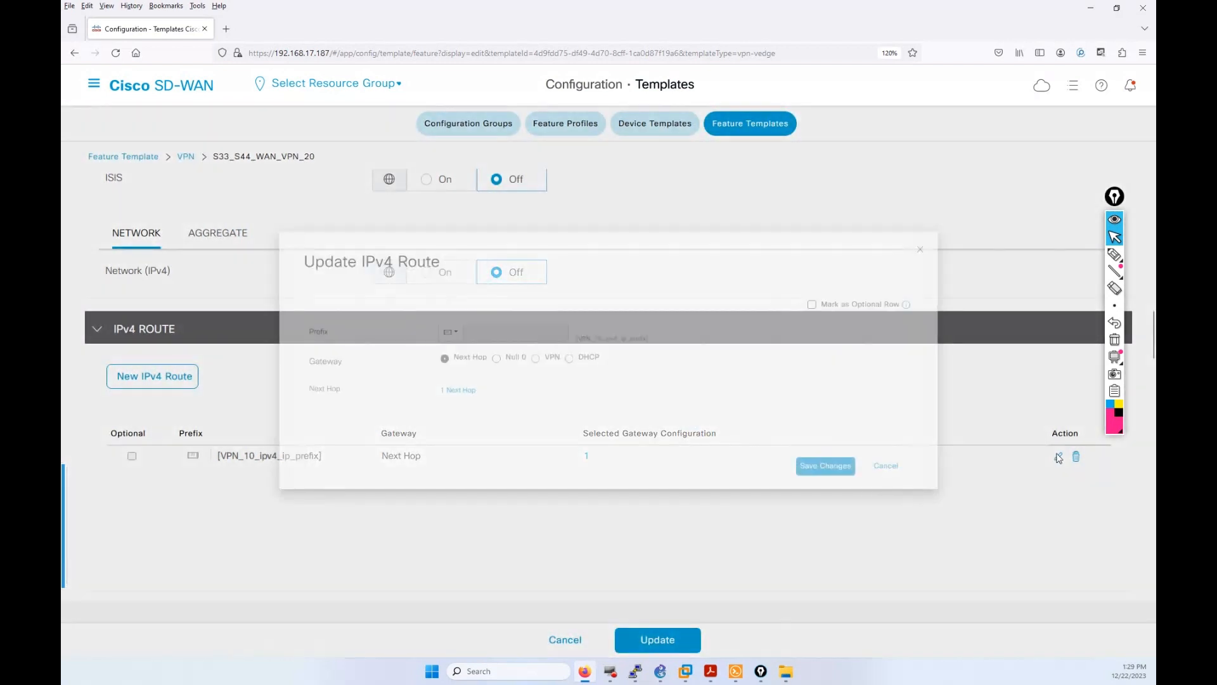
click(414, 404)
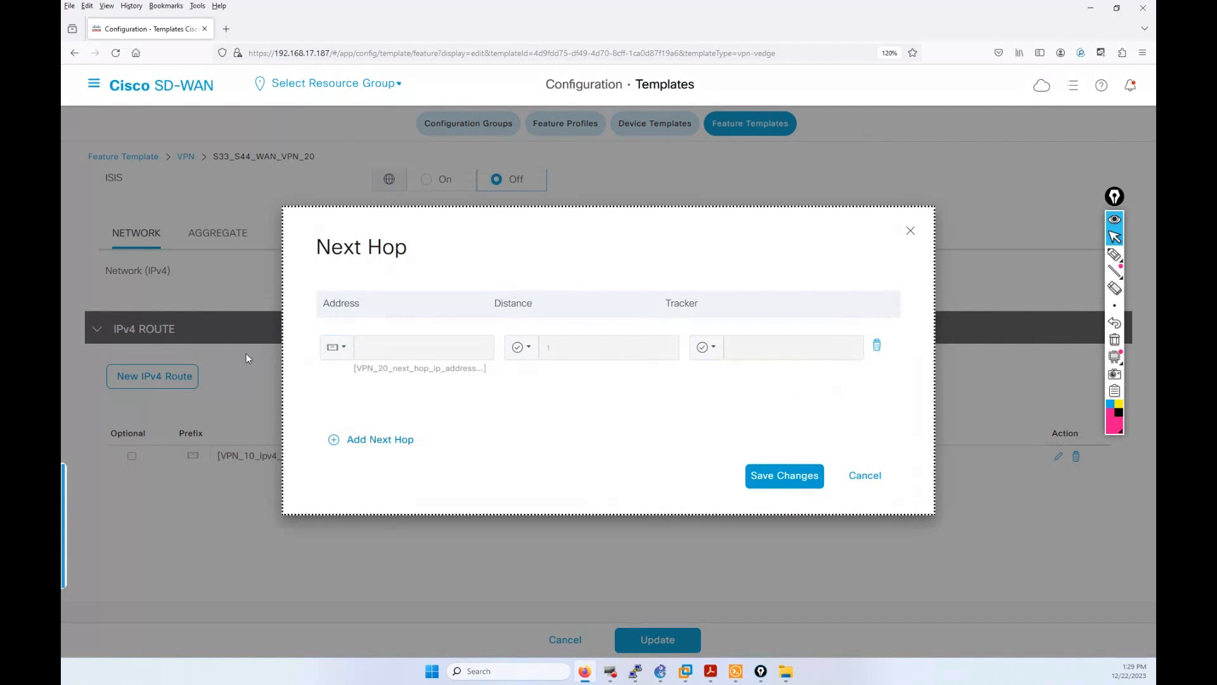
click(1115, 254)
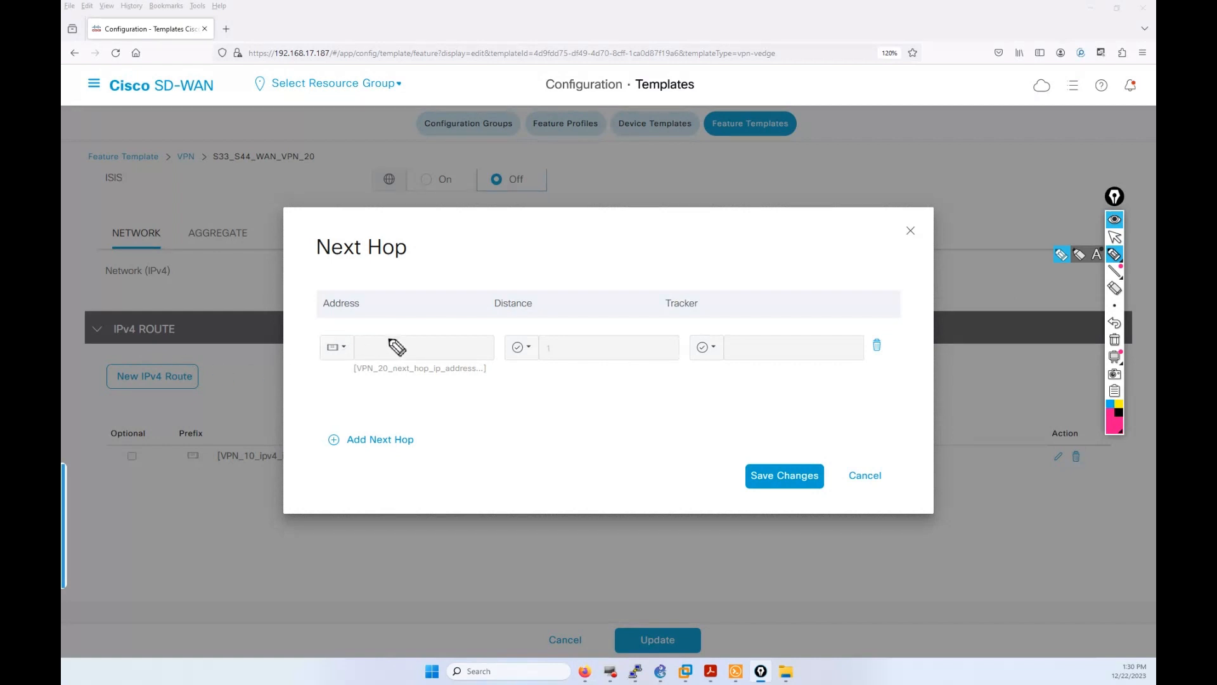
mouse_move(385, 333)
mouse_down()
mouse_move(343, 346)
mouse_move(403, 390)
mouse_move(480, 383)
mouse_move(494, 354)
mouse_move(404, 334)
mouse_up()
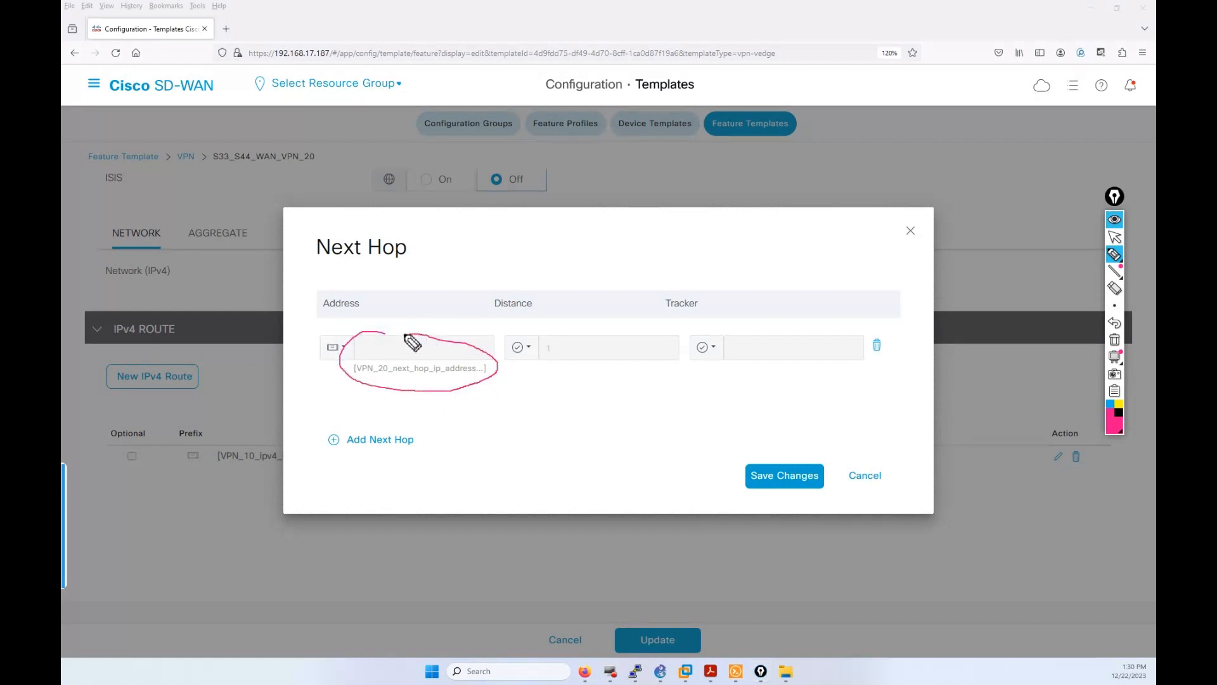
click(1115, 238)
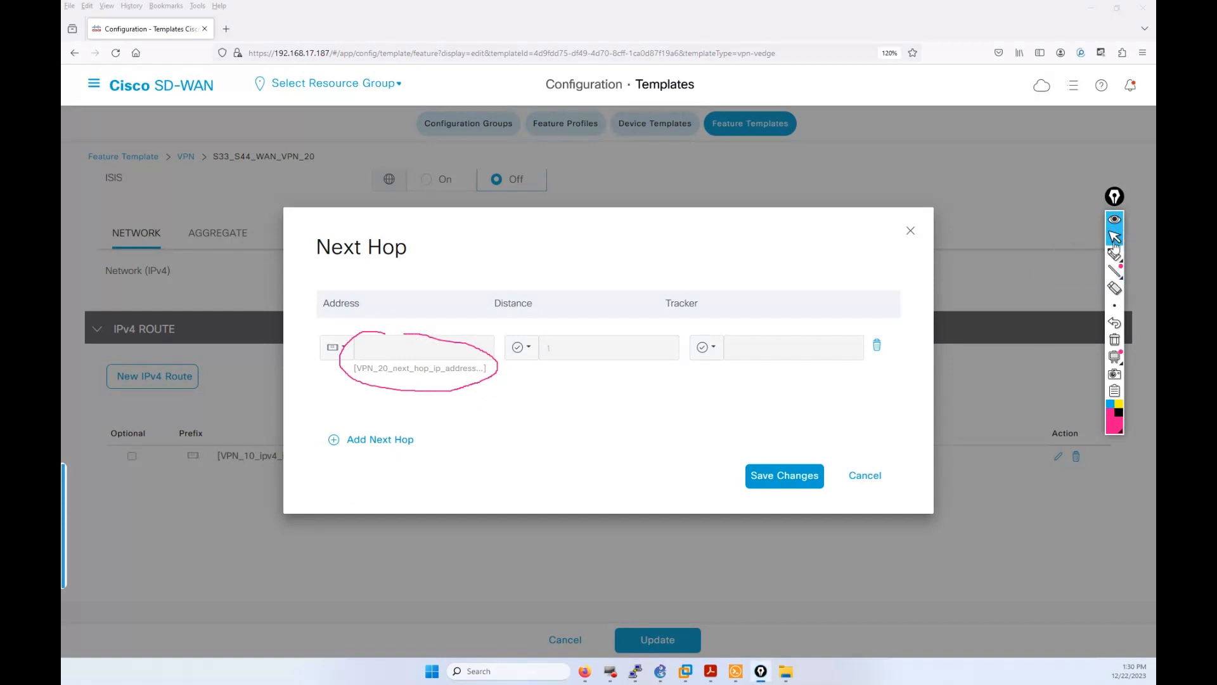
click(1116, 339)
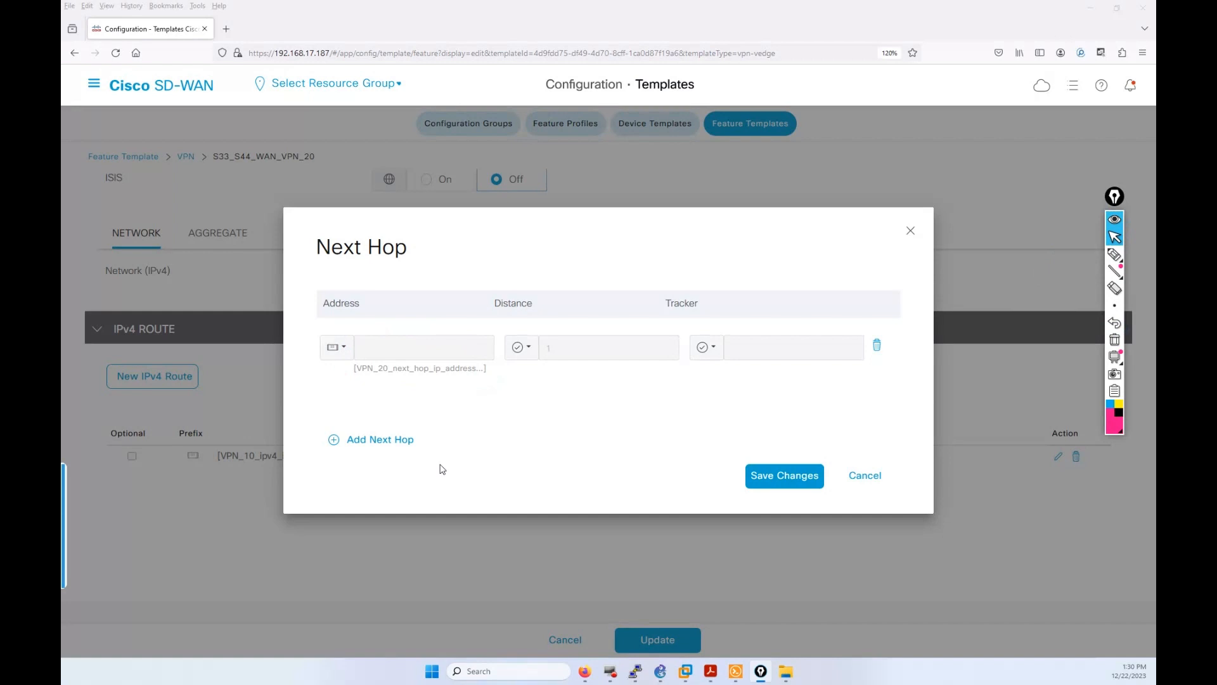
Step: Add a second next hop row, delete it again, and save the next hop changes
click(379, 440)
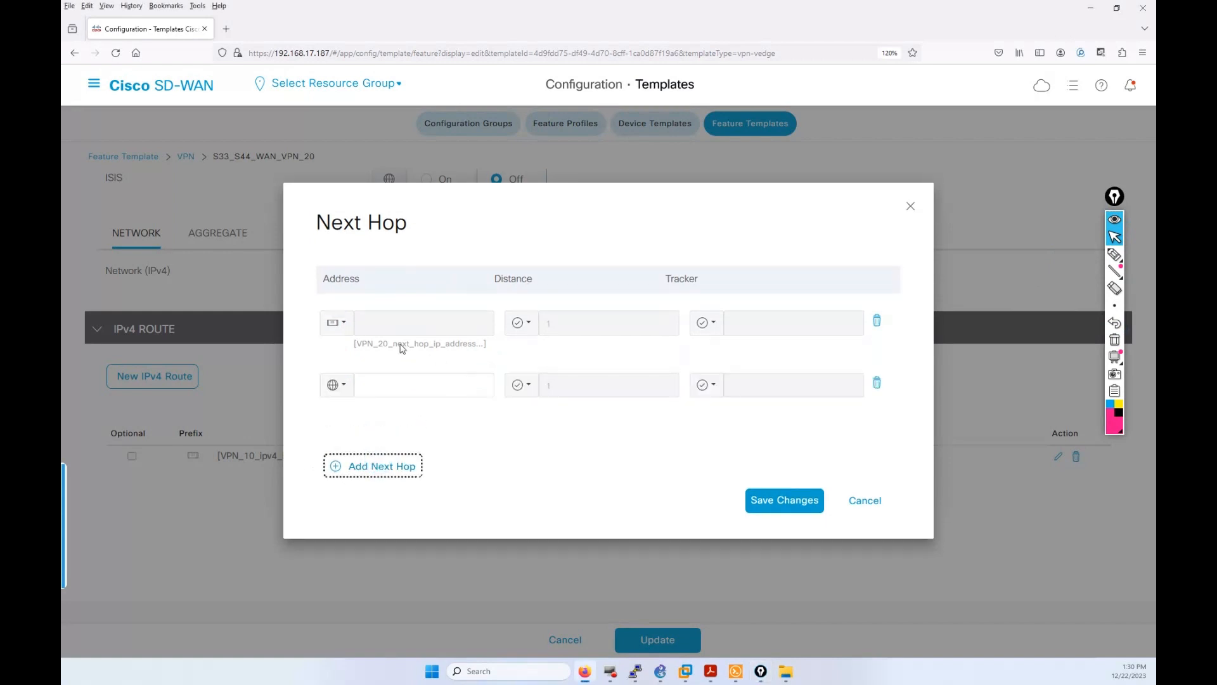
click(877, 384)
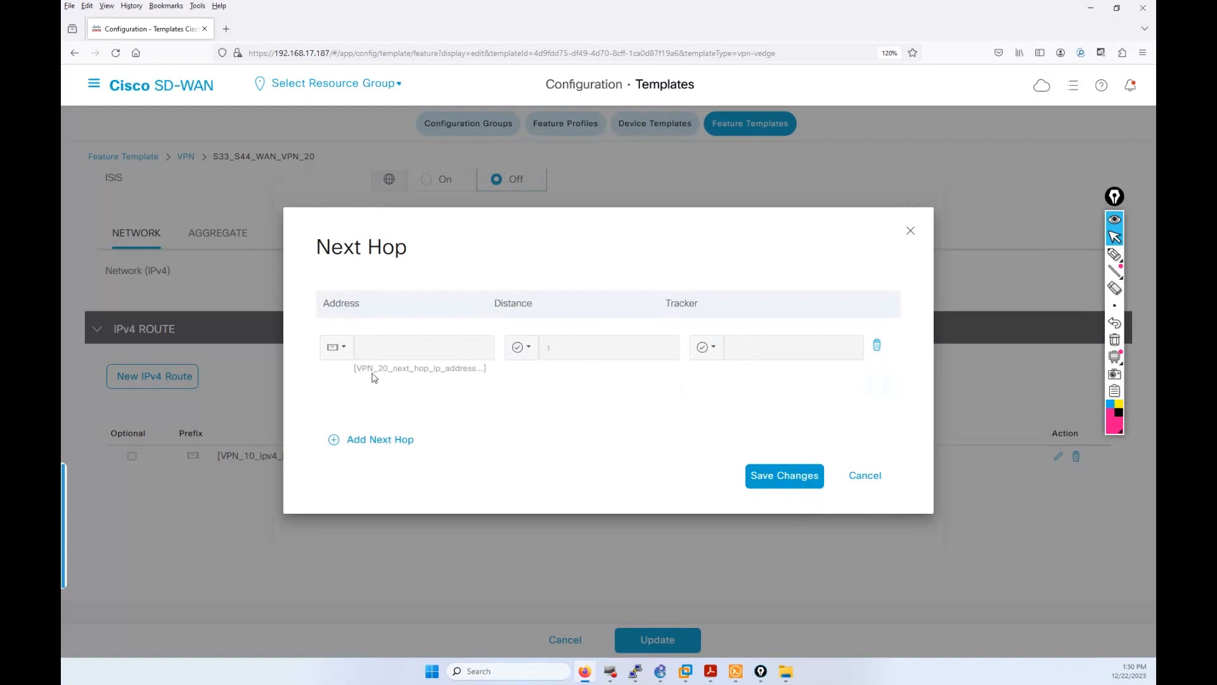
click(783, 481)
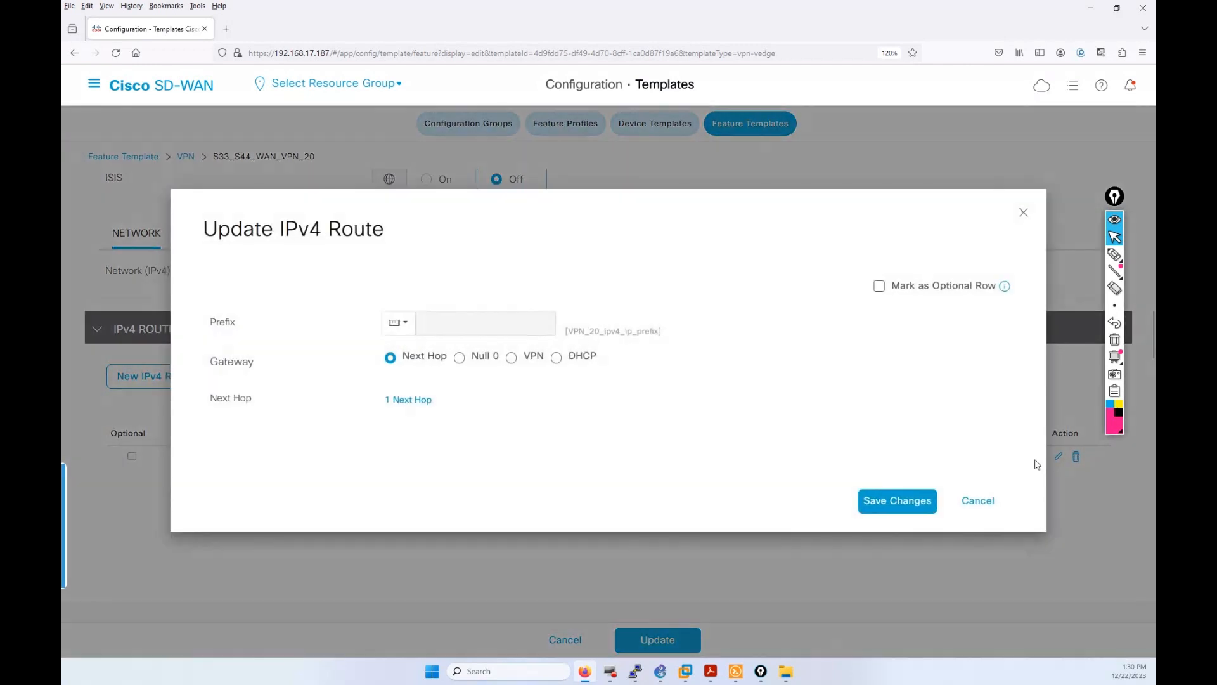
Step: Check the route prefix's device-specific key, save the IPv4 route changes, and update the S33_S44_WAN_VPN_20 template
click(401, 322)
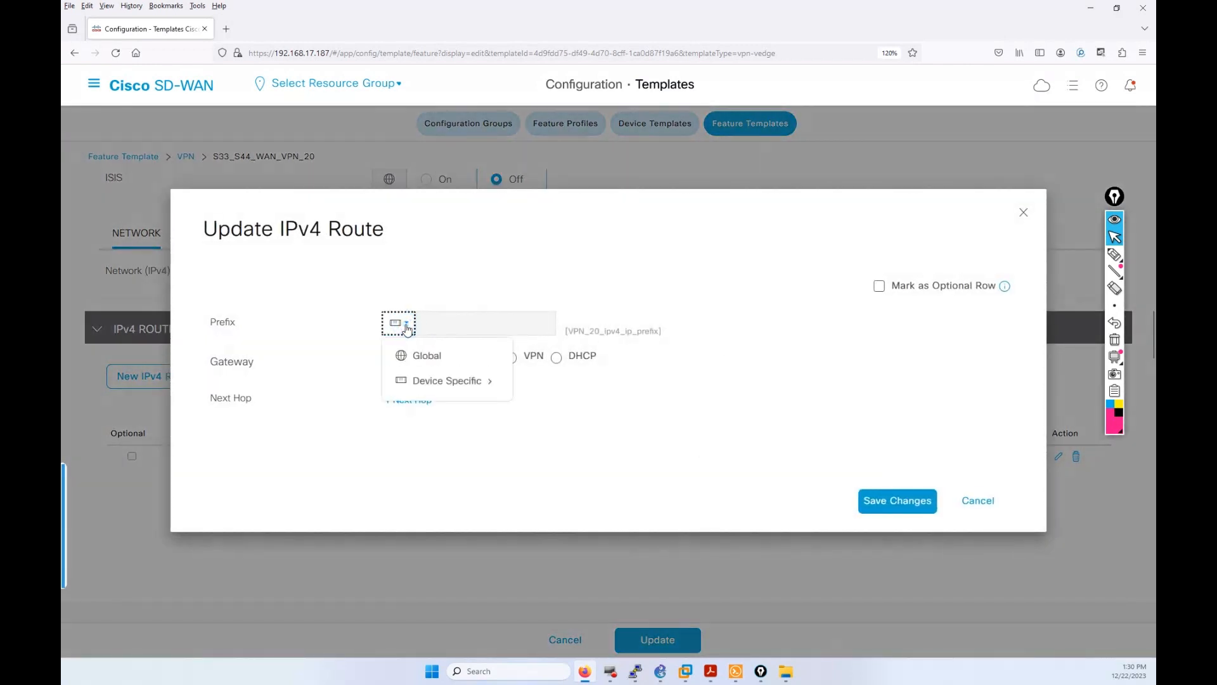
mouse_move(434, 381)
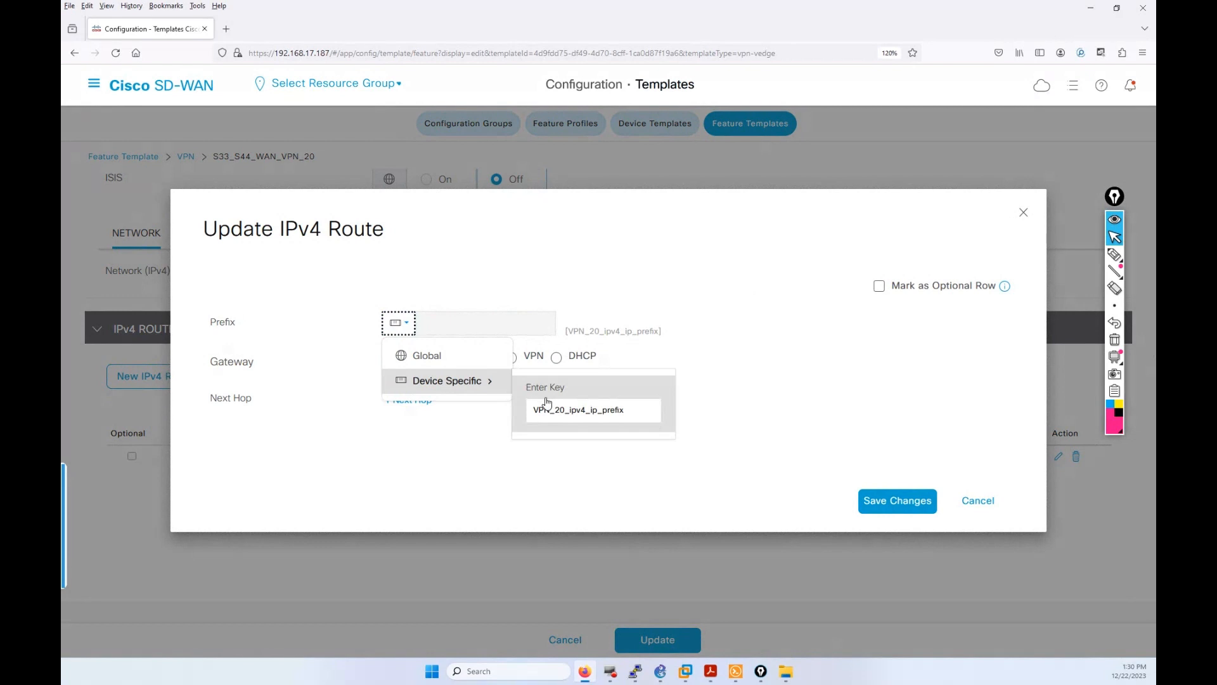
click(920, 507)
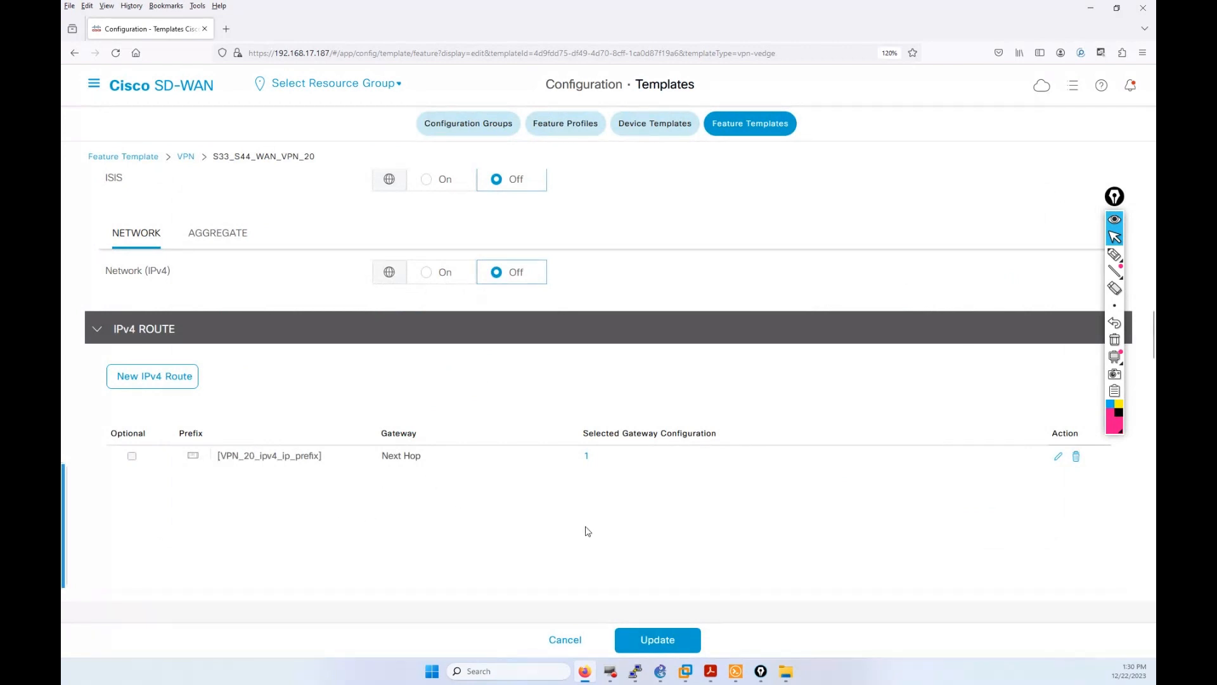
scroll(586, 529, down, 3)
scroll(589, 528, down, 15)
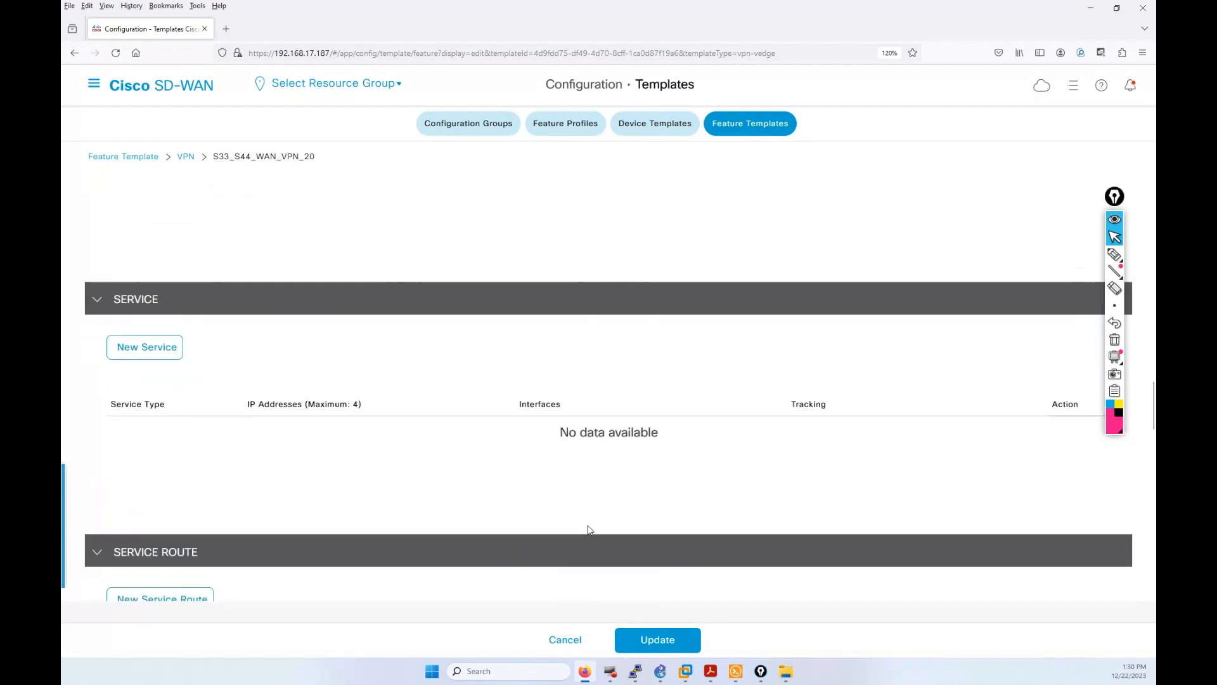
scroll(590, 529, down, 15)
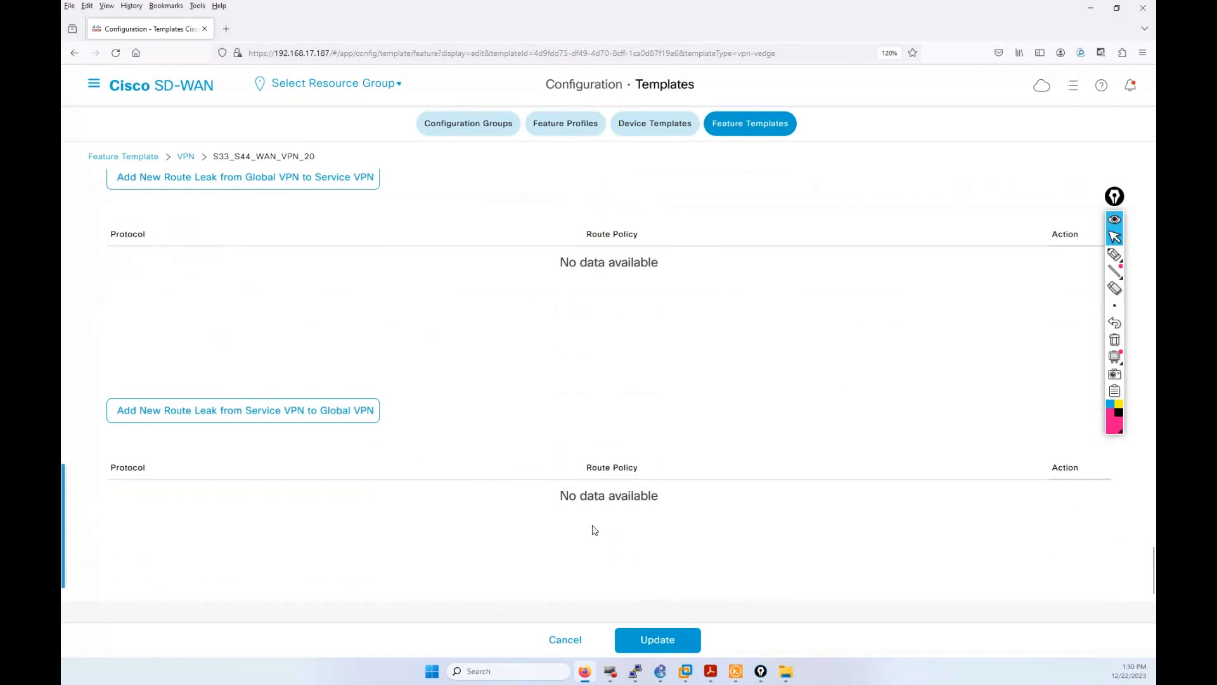
click(690, 641)
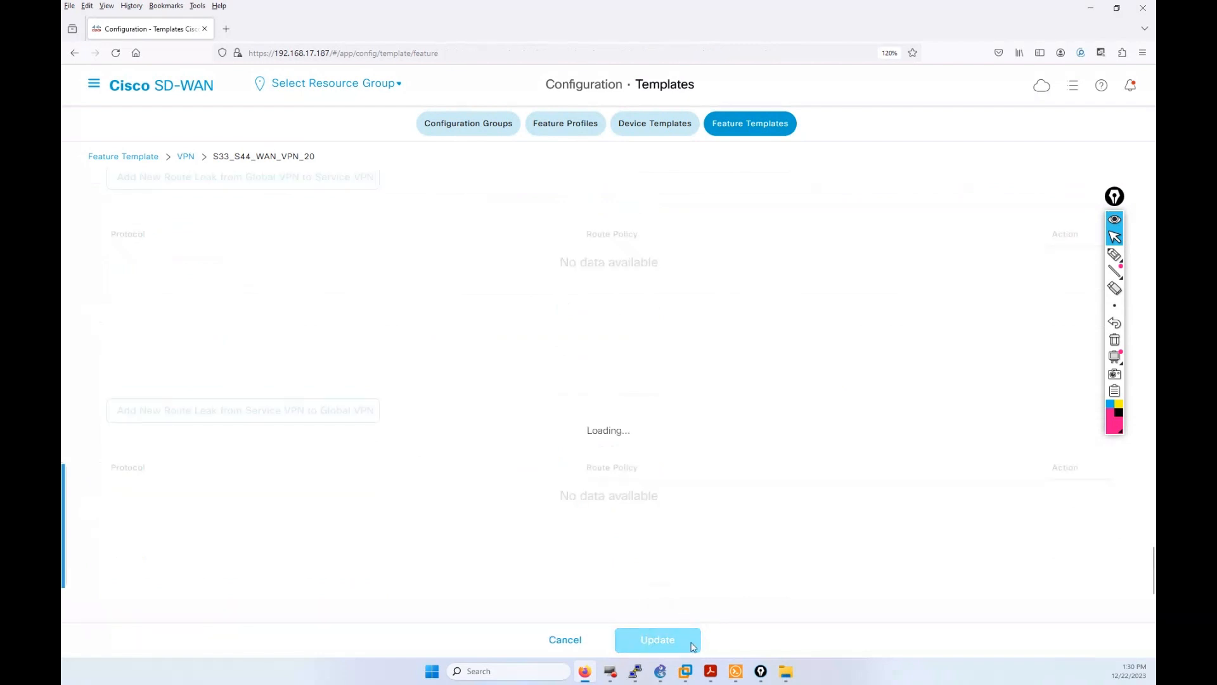
Step: Widen the Name column of the feature template list to fit the full names of the S33_S44 templates
scroll(707, 558, down, 5)
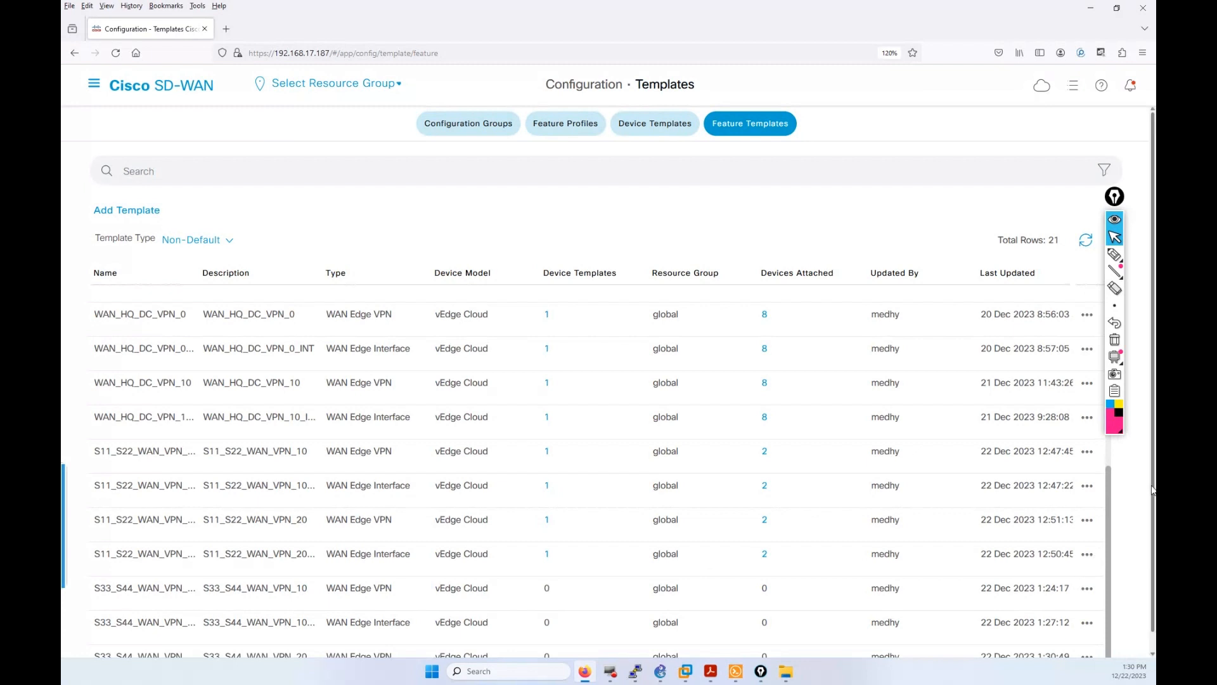
scroll(620, 646, down, 1)
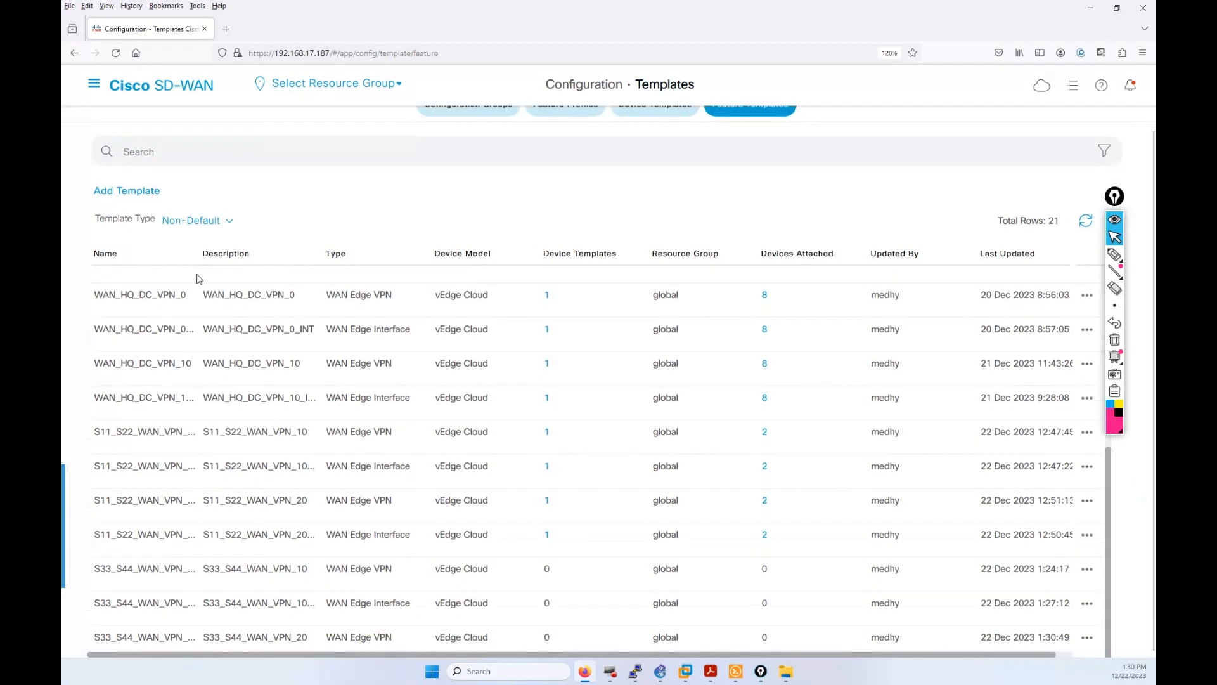
drag(196, 254, 270, 257)
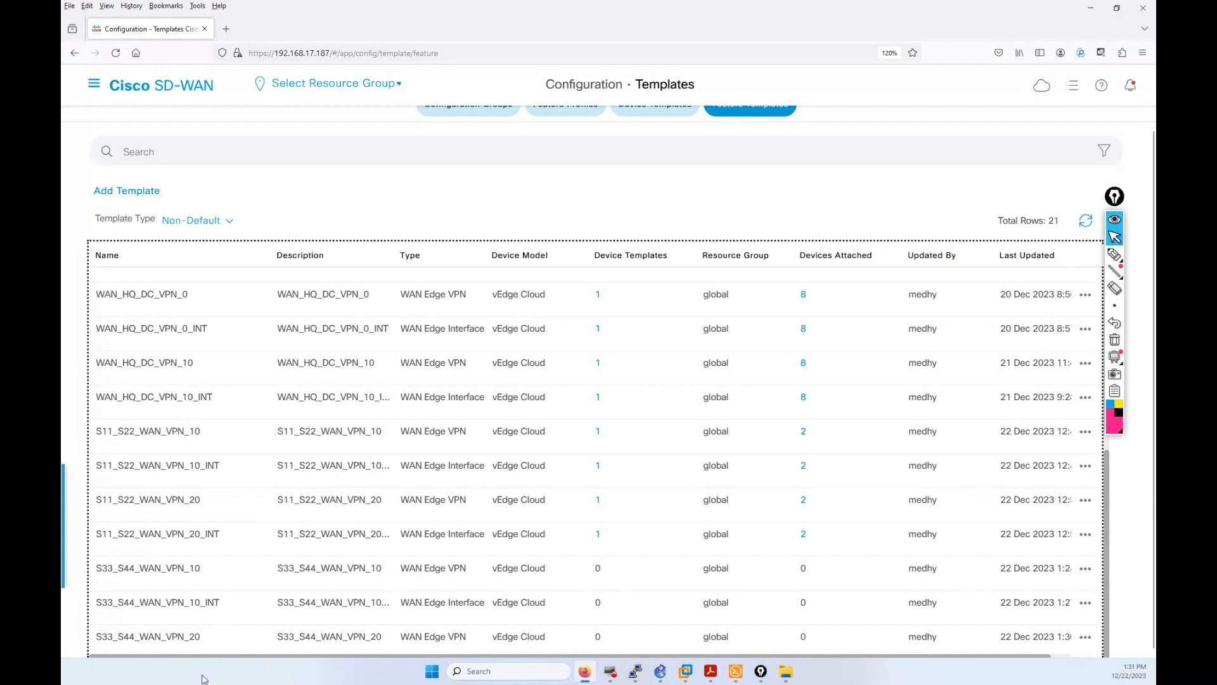
Step: Copy the S33_S44_WAN_VPN_10_INT template, using S33_S44_WAN_VPN_20_INT as both the new template name and description
click(1087, 602)
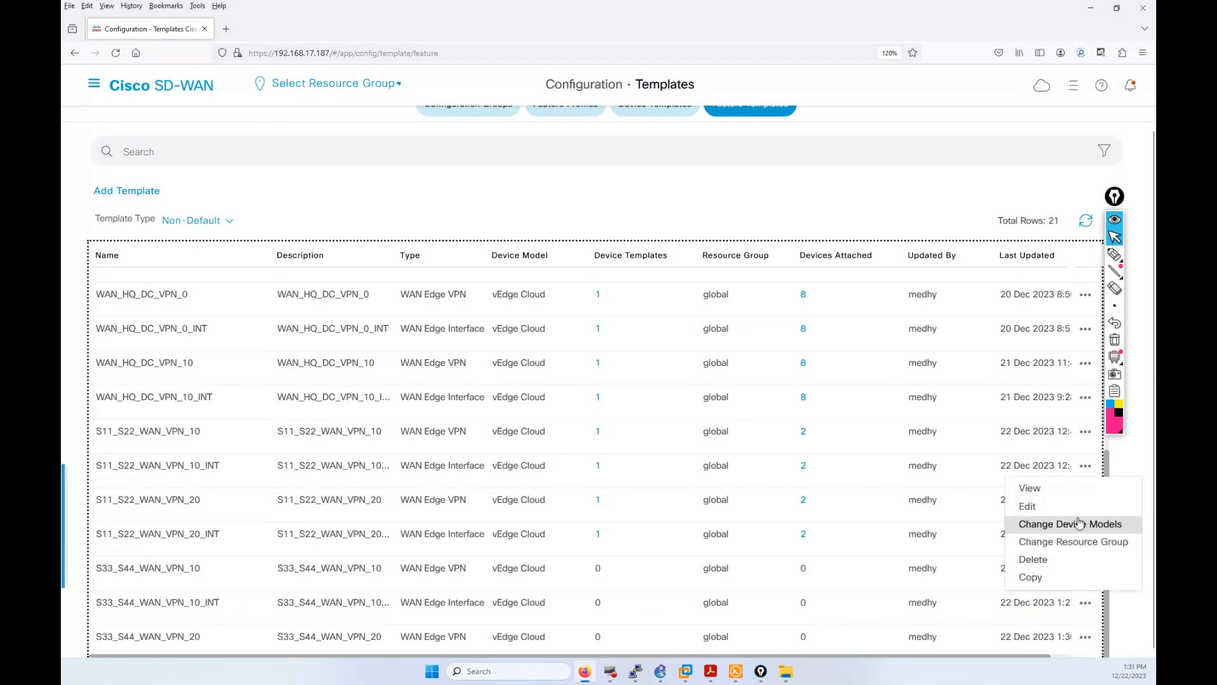
click(1045, 585)
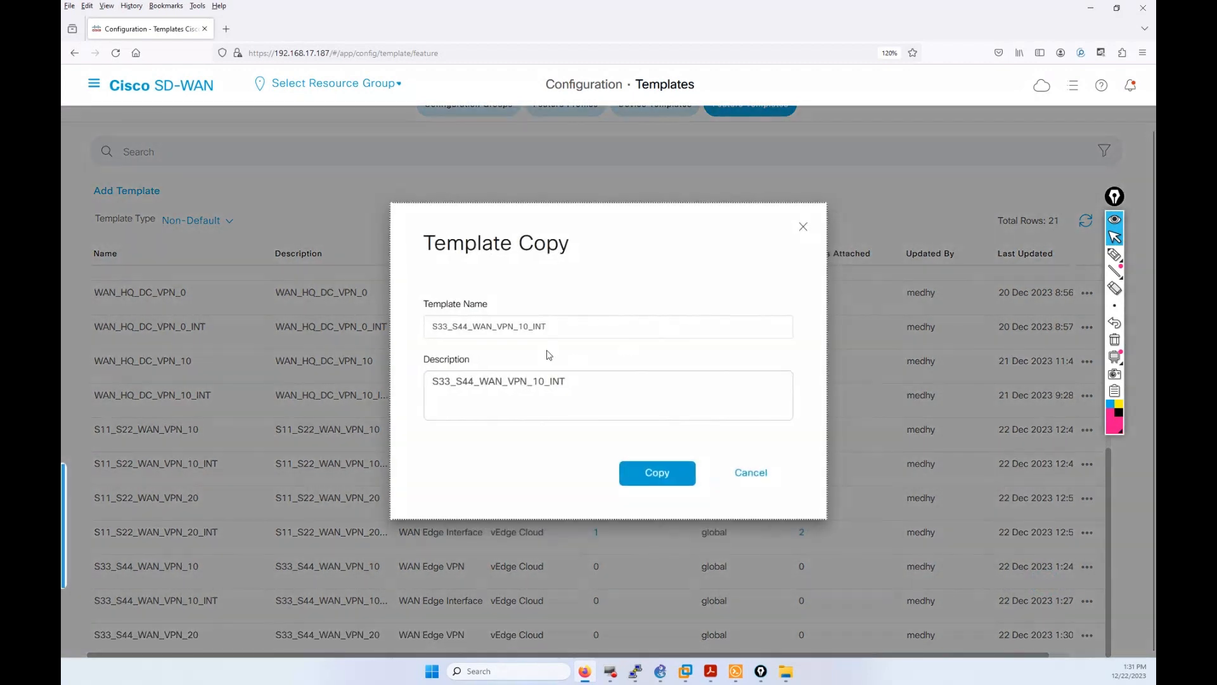
click(530, 326)
drag(529, 326, 517, 326)
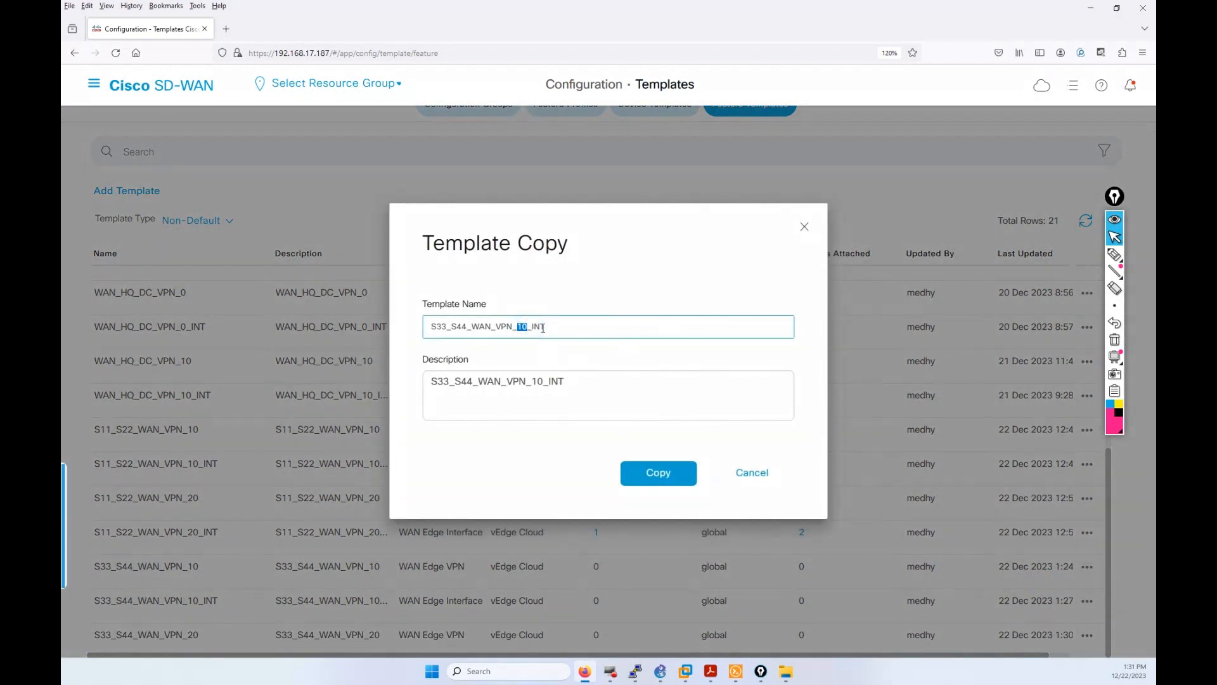
text(20)
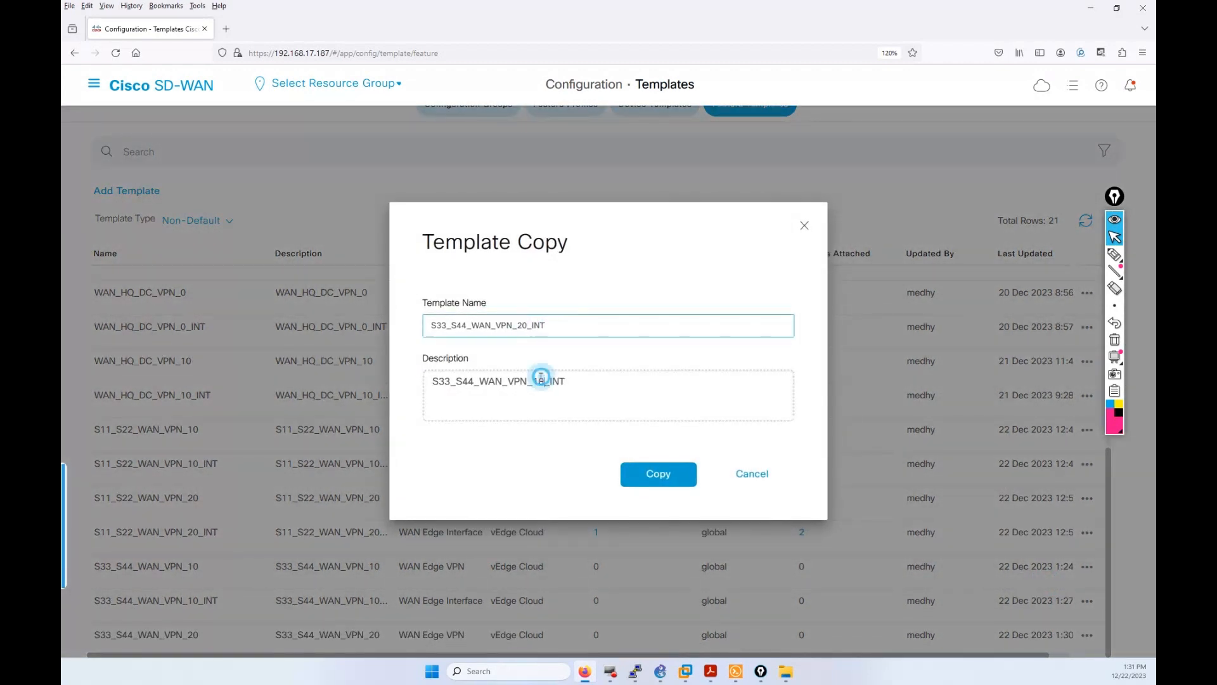
drag(543, 380, 534, 380)
text(20)
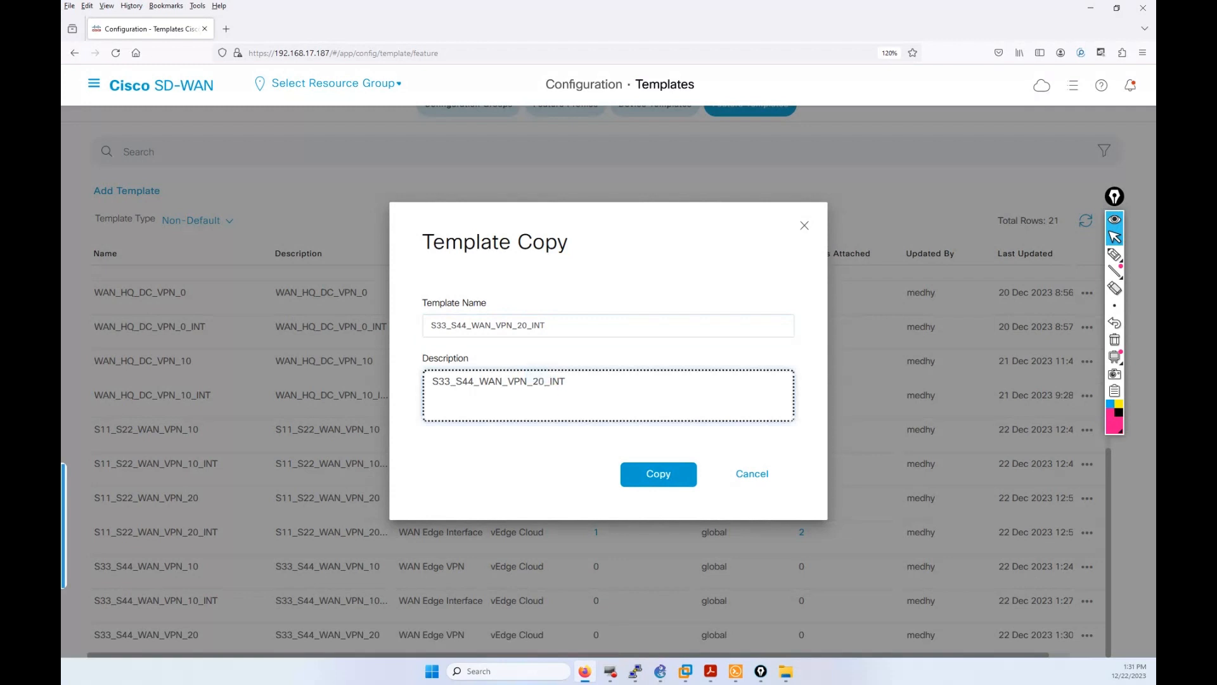
click(647, 482)
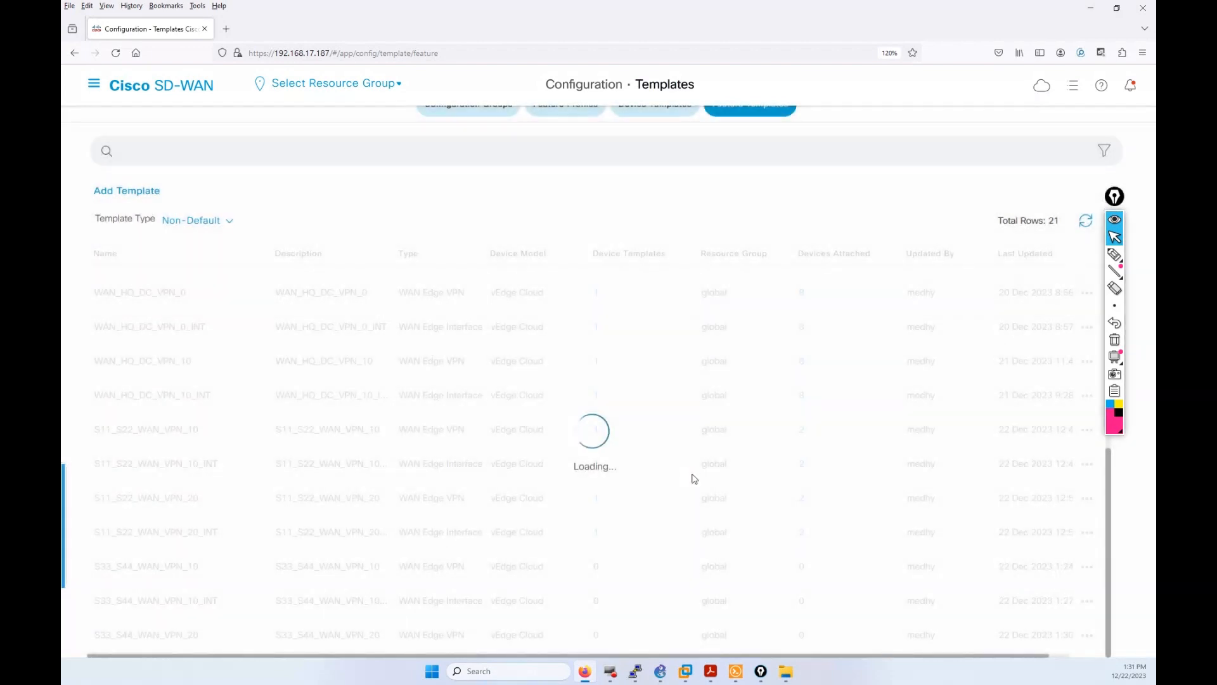
Step: Edit the S33_S44_WAN_VPN_20_INT template, setting its interface name to ge0/2 and its interface description to ++++ VISITORS VPN ++++
scroll(1108, 462, down, 6)
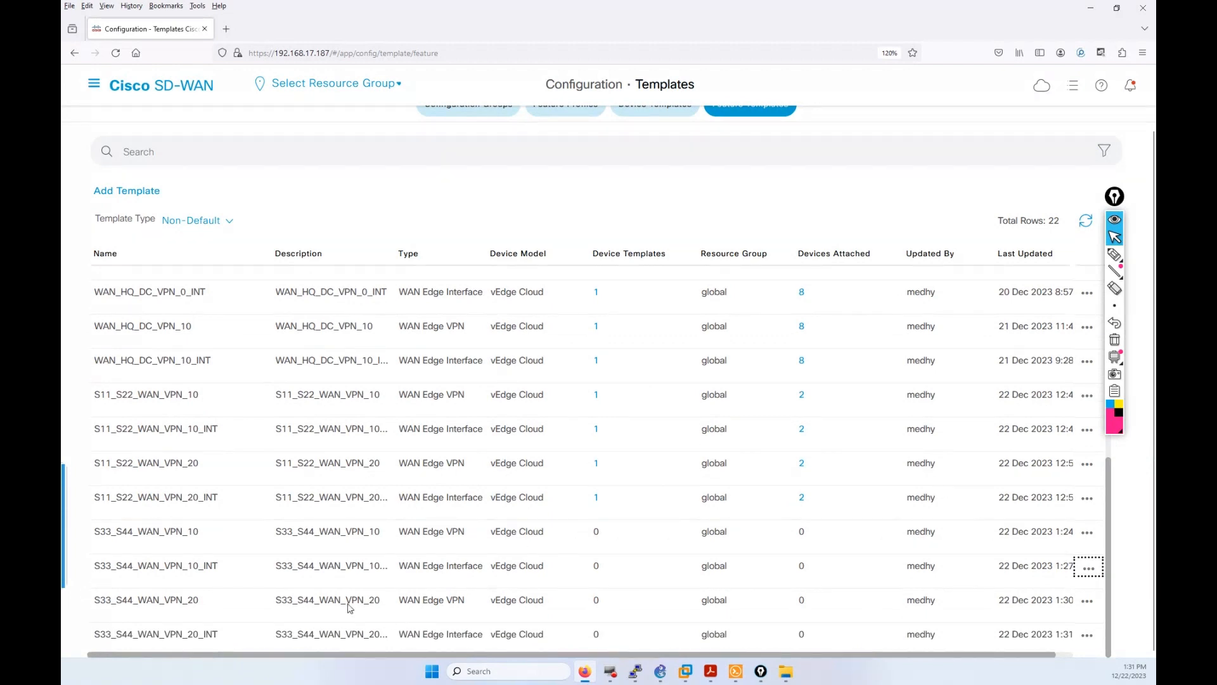
click(1087, 634)
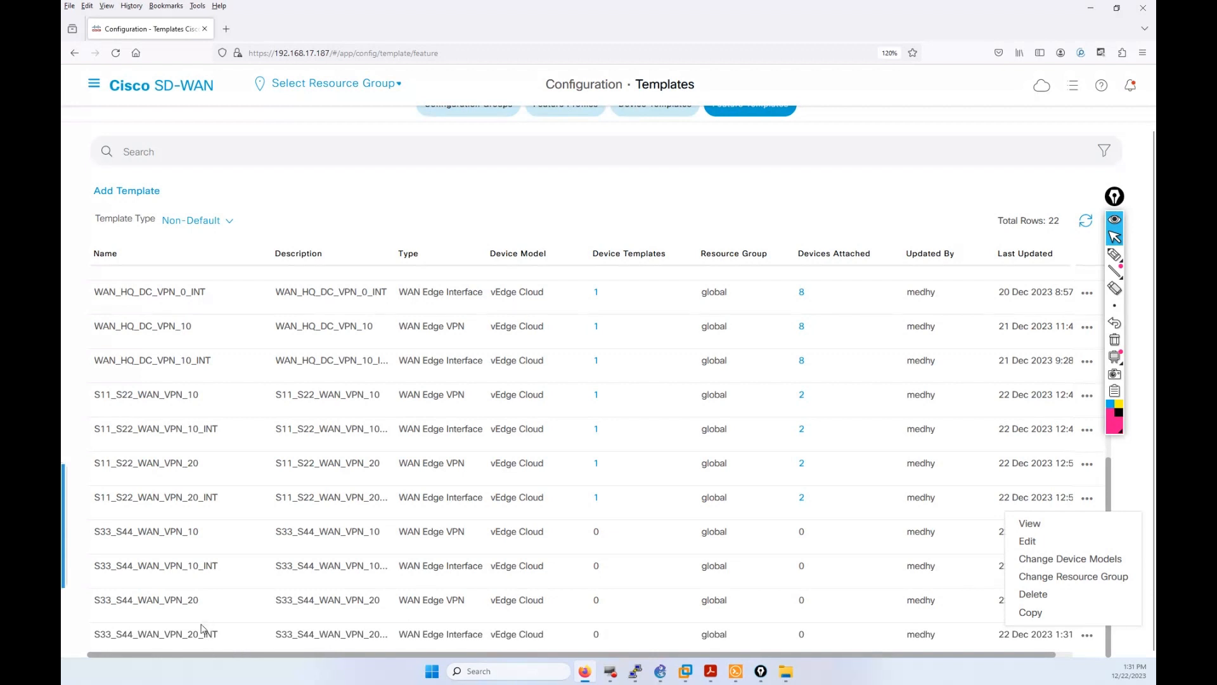
click(1042, 543)
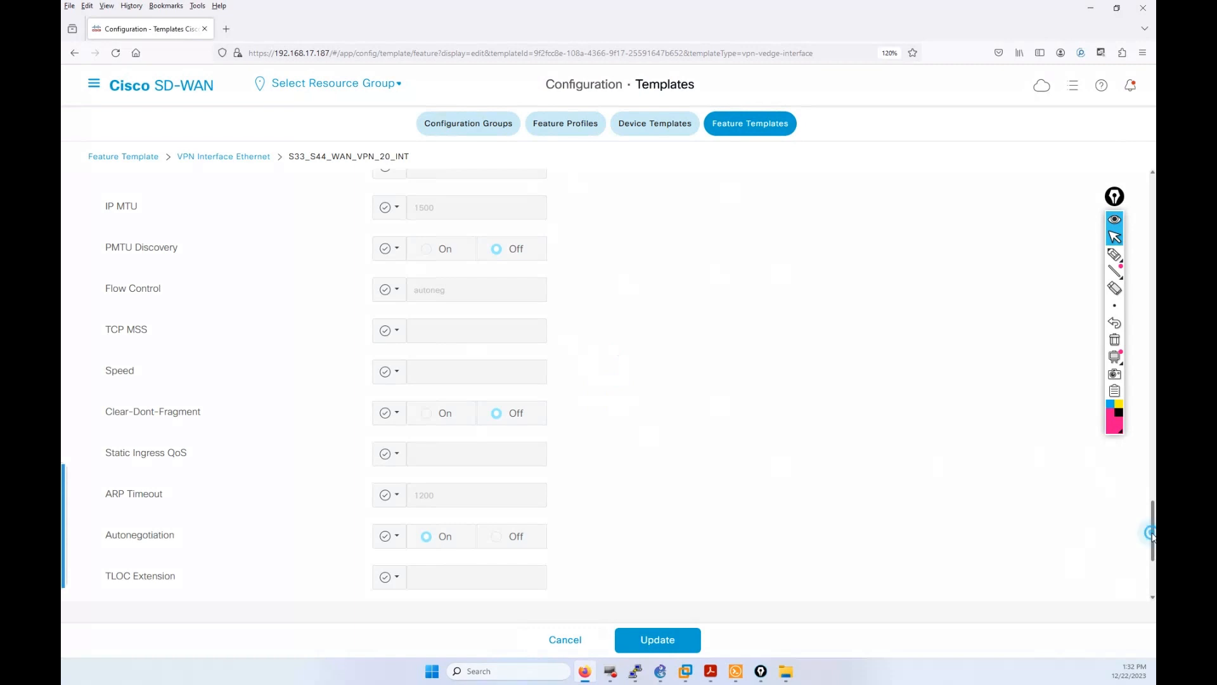
drag(1152, 532, 1140, 187)
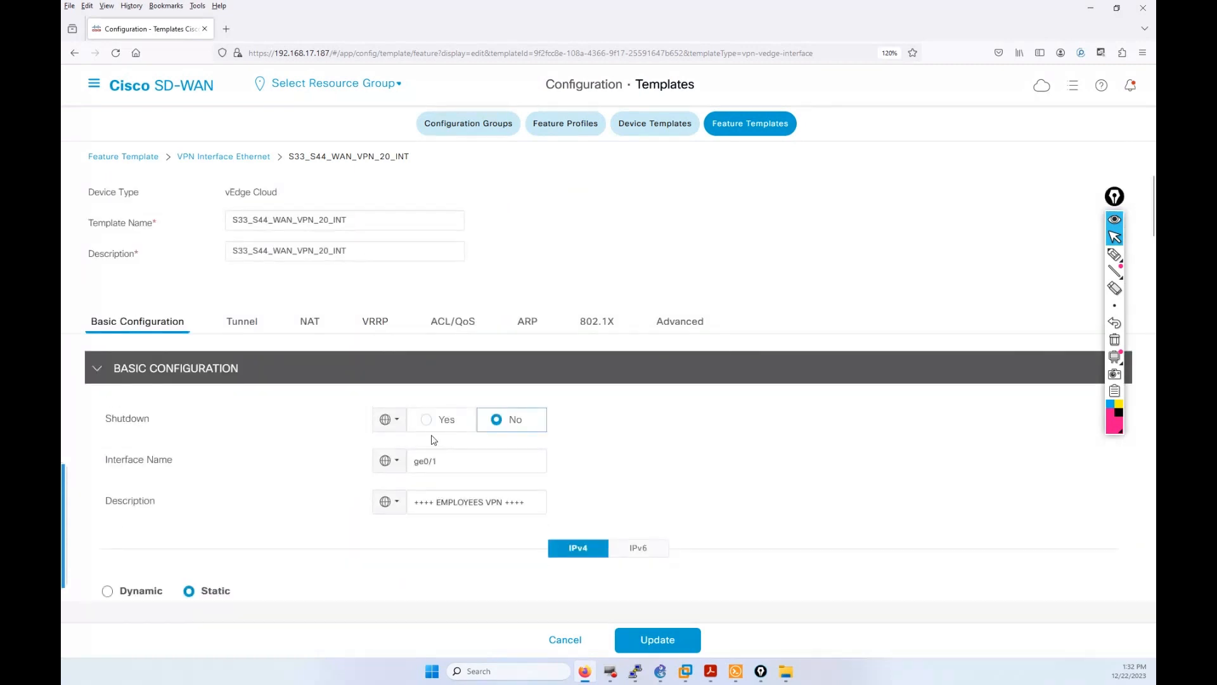
click(451, 461)
drag(486, 502, 439, 502)
text(VISI)
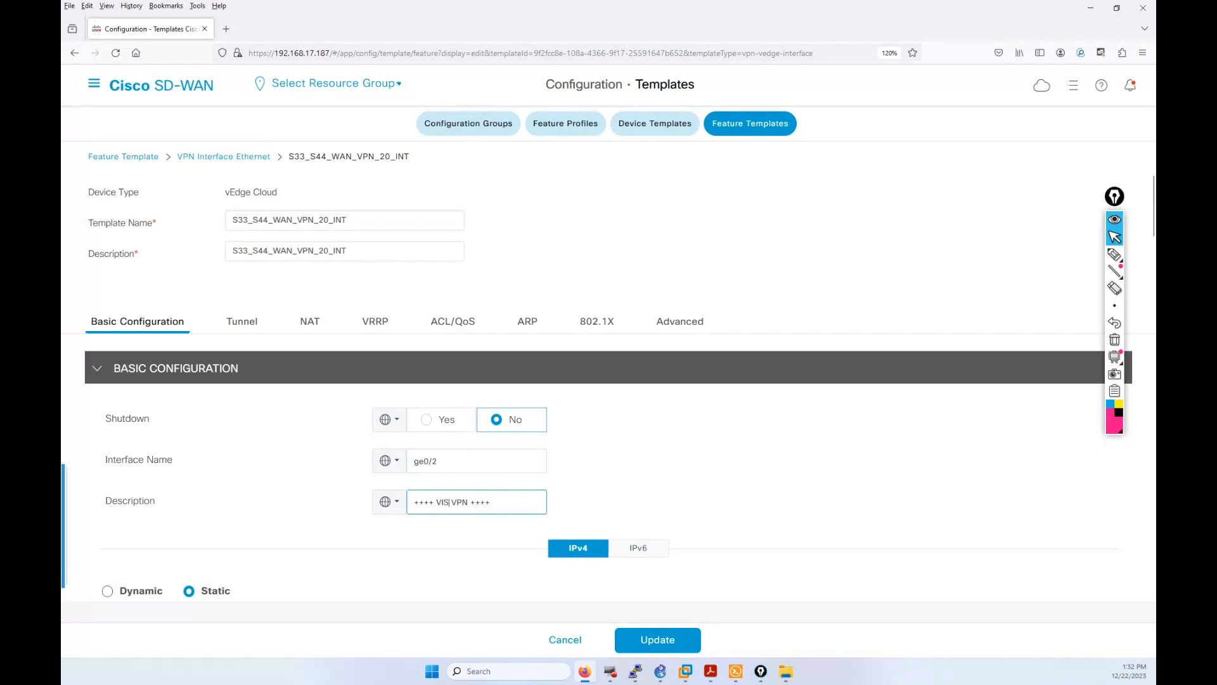
text(TORS)
Step: Change the device-specific key of the interface's static IPv4 address to VPN_20_if_ipv4_address
scroll(482, 540, down, 1)
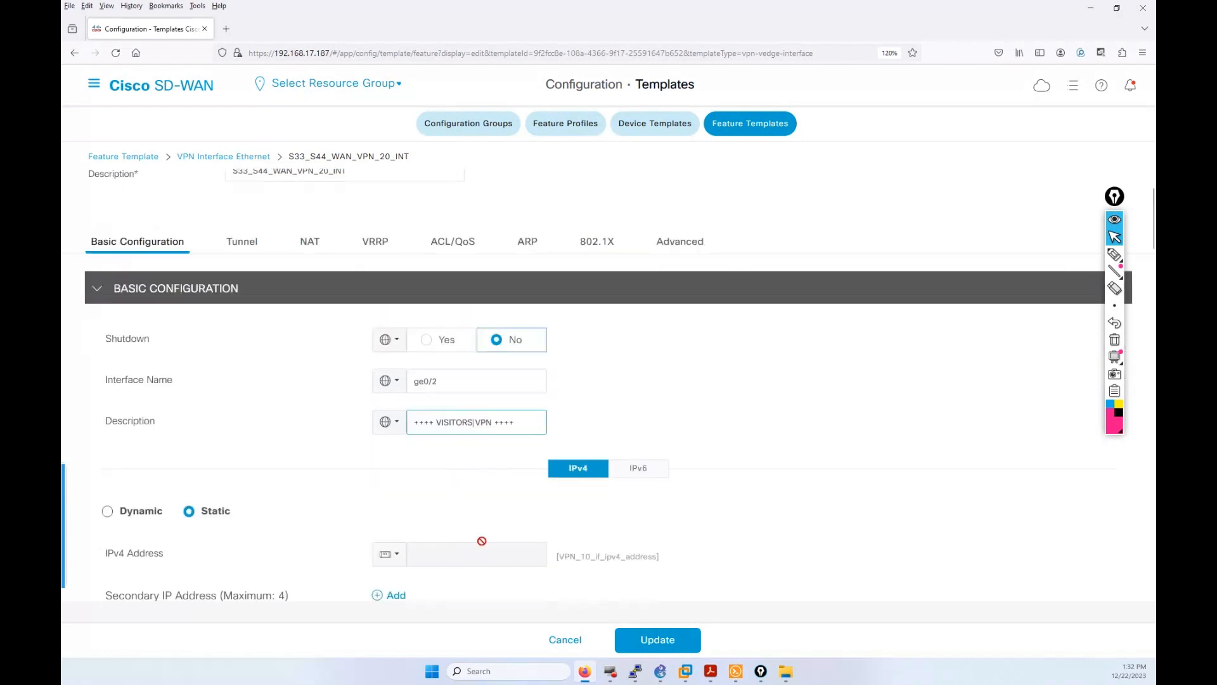
scroll(482, 540, down, 2)
click(389, 379)
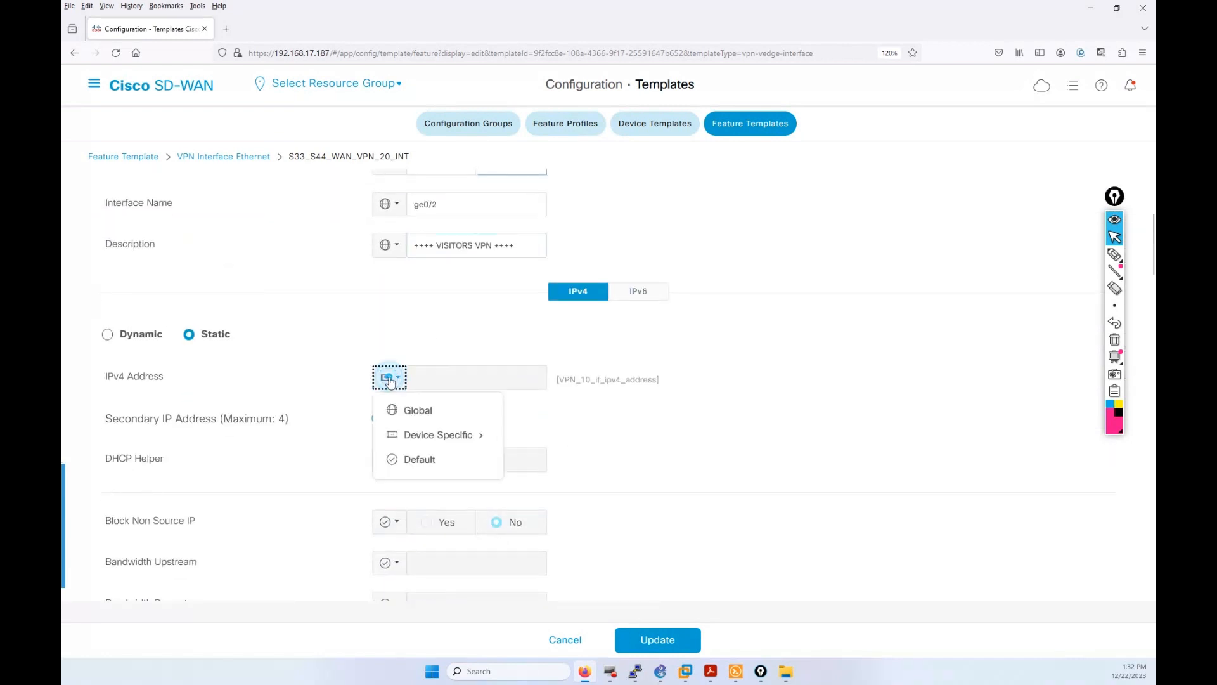
mouse_move(456, 434)
click(553, 461)
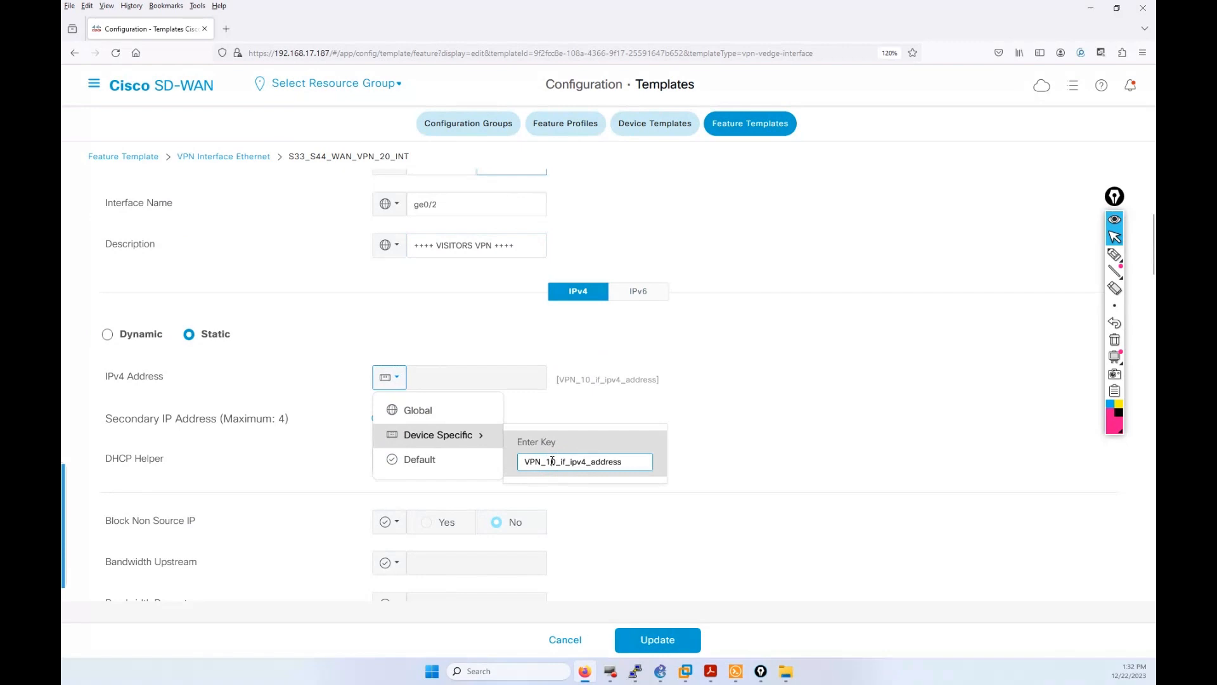
key(BackSpace)
text(2)
click(765, 451)
Step: Review the remaining interface settings down to the advanced section and update the S33_S44_WAN_VPN_20_INT template
scroll(681, 454, down, 6)
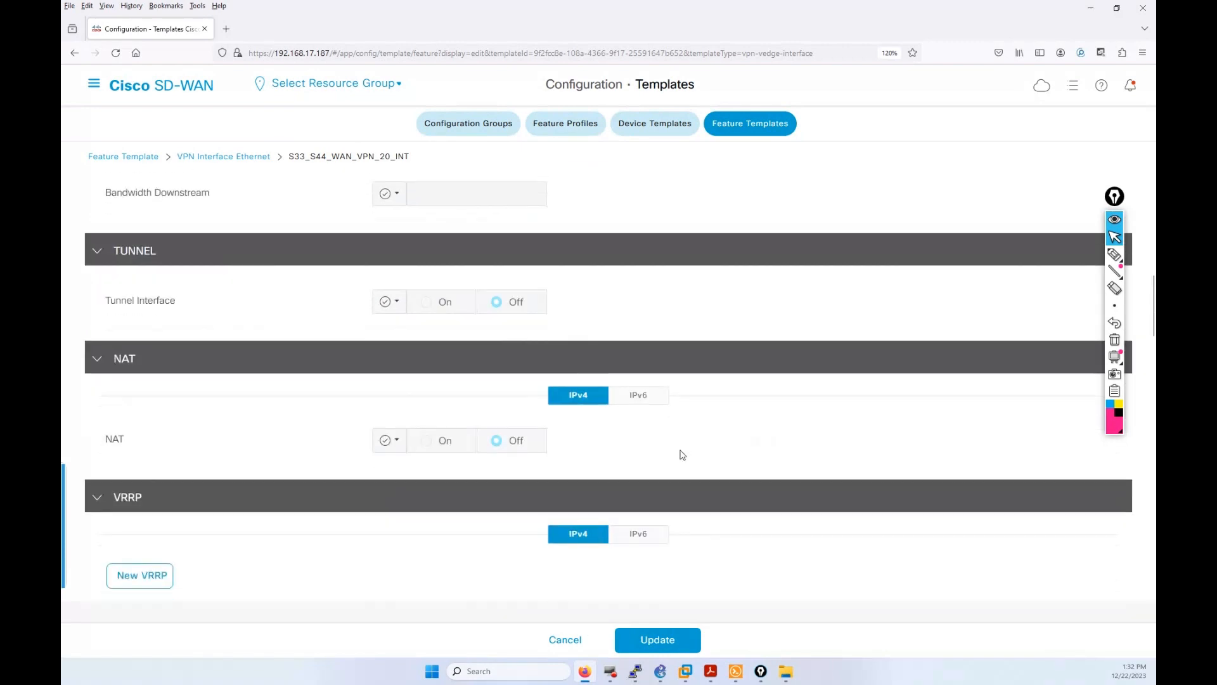
scroll(680, 454, down, 10)
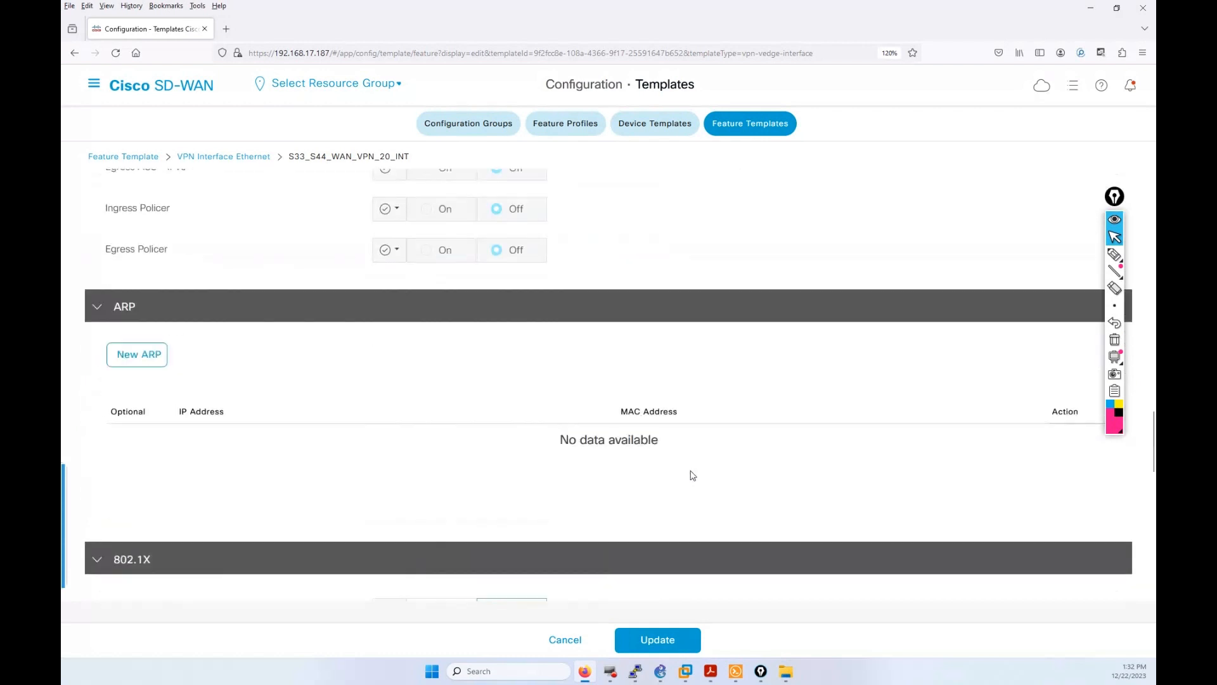
scroll(693, 475, down, 3)
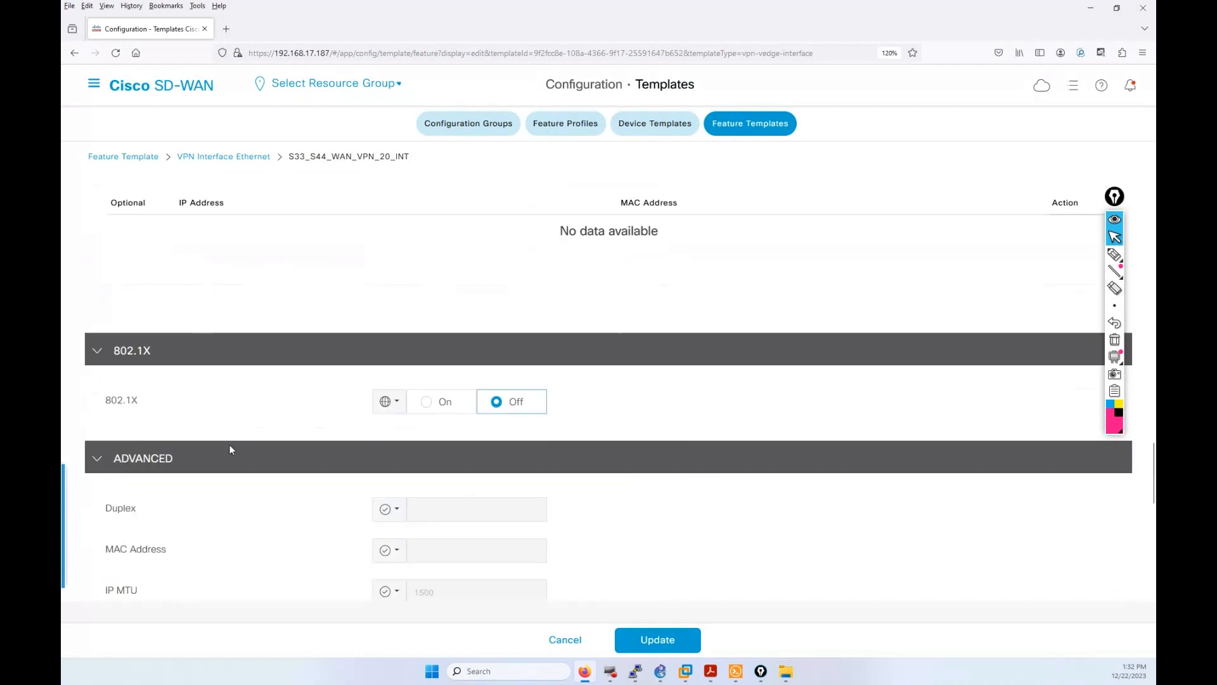
scroll(250, 446, down, 2)
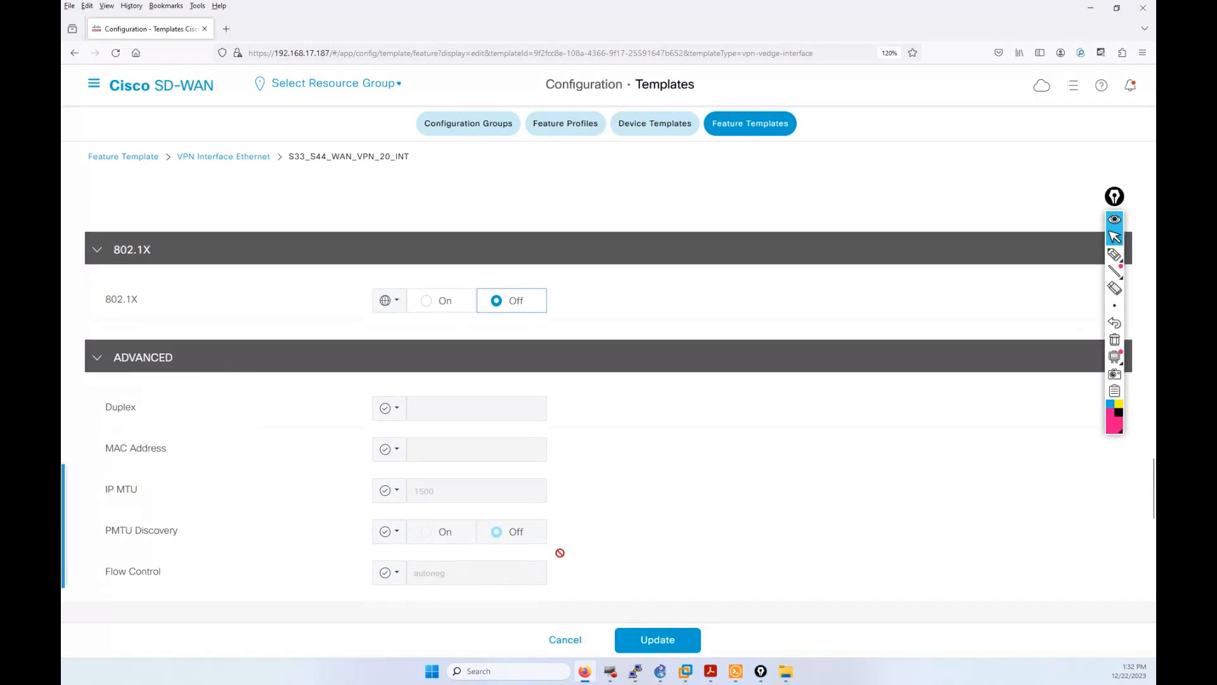
scroll(559, 553, down, 4)
click(640, 640)
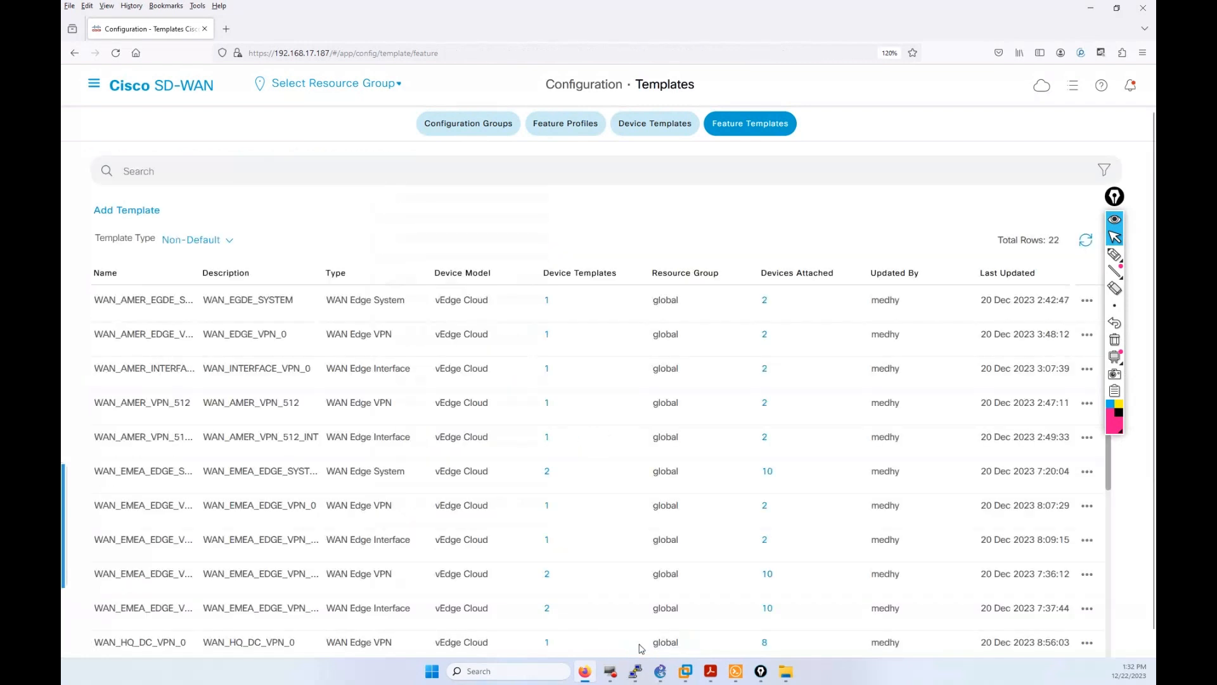
Step: Widen the Name column again and bring the four S33_S44 templates at the end of the list into view
scroll(640, 646, down, 6)
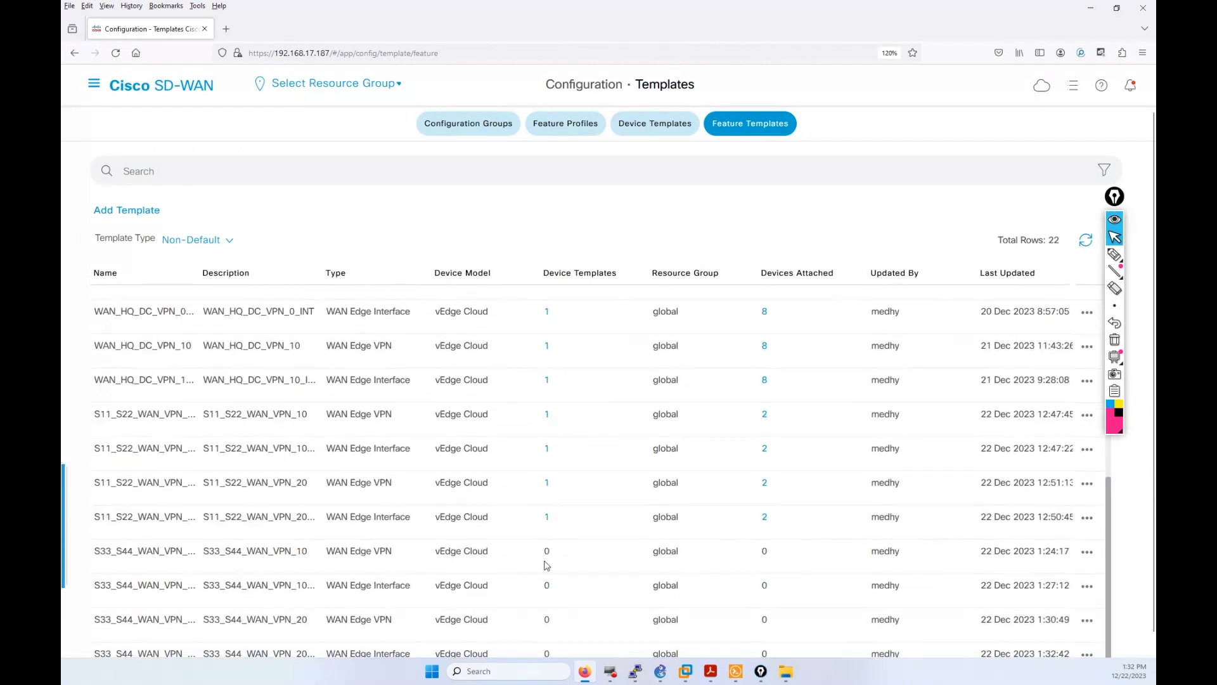
click(1114, 254)
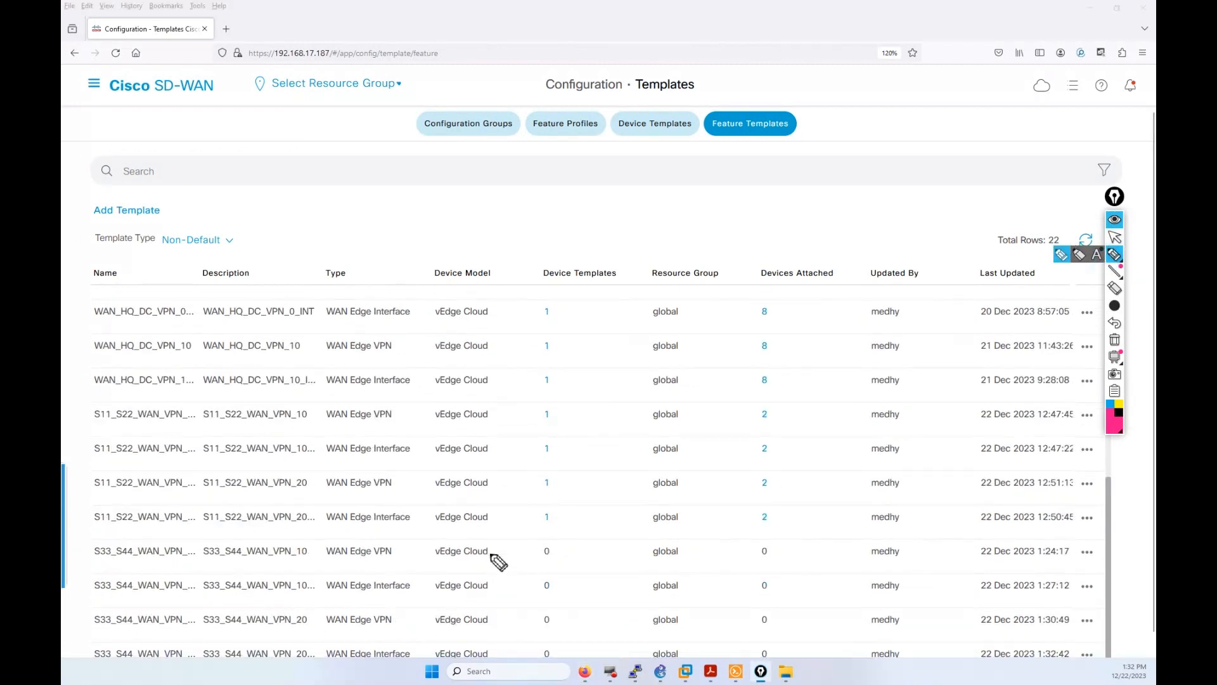
click(1115, 238)
double_click(198, 272)
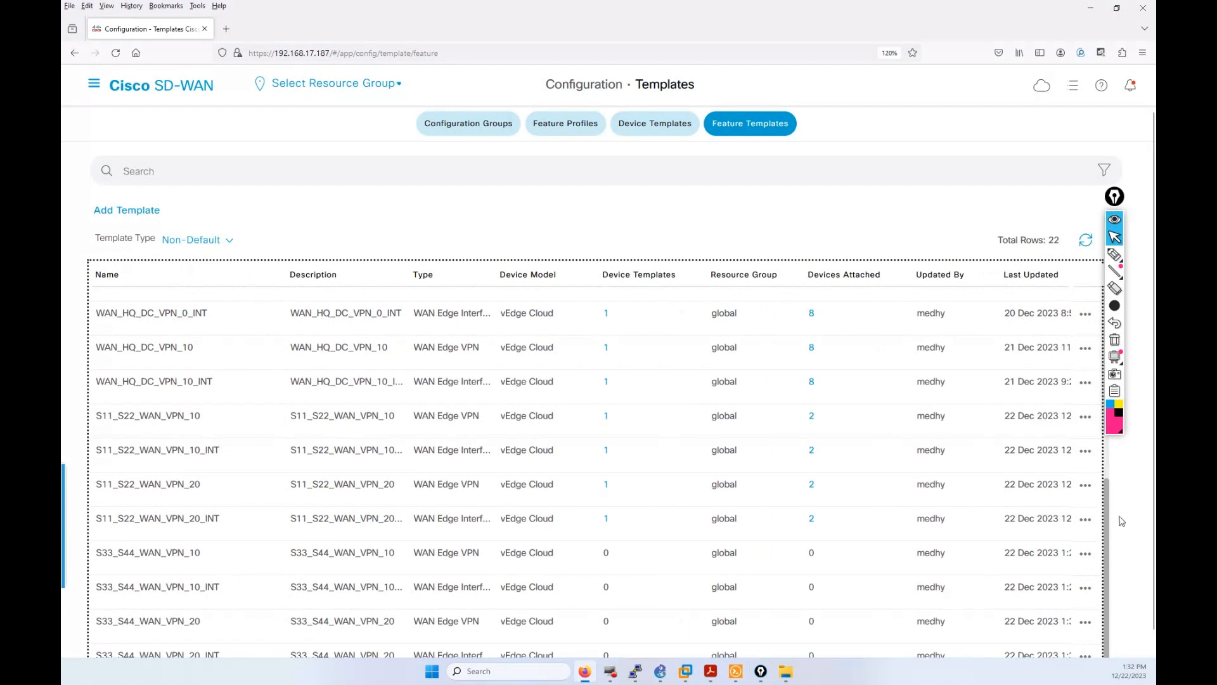
scroll(1135, 511, down, 1)
Step: Mark the S33_S44_WAN_VPN_10 row with the pen, remove the thick mark, and switch the pen to its smallest size
click(1114, 254)
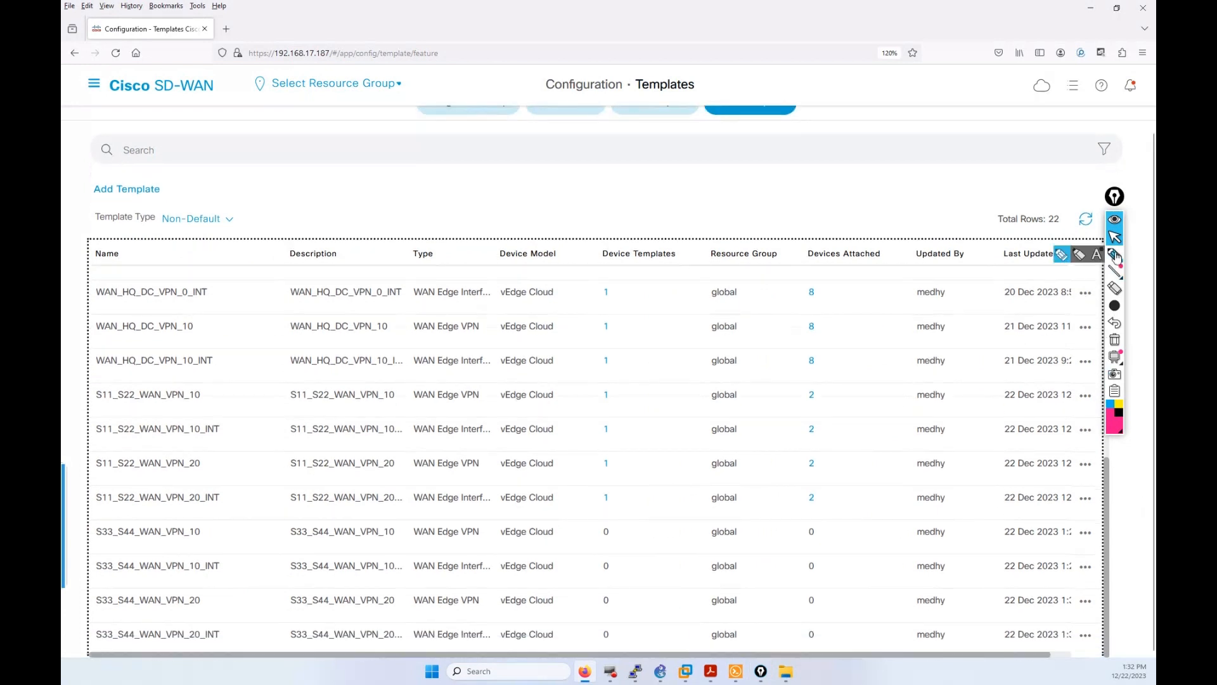
click(208, 530)
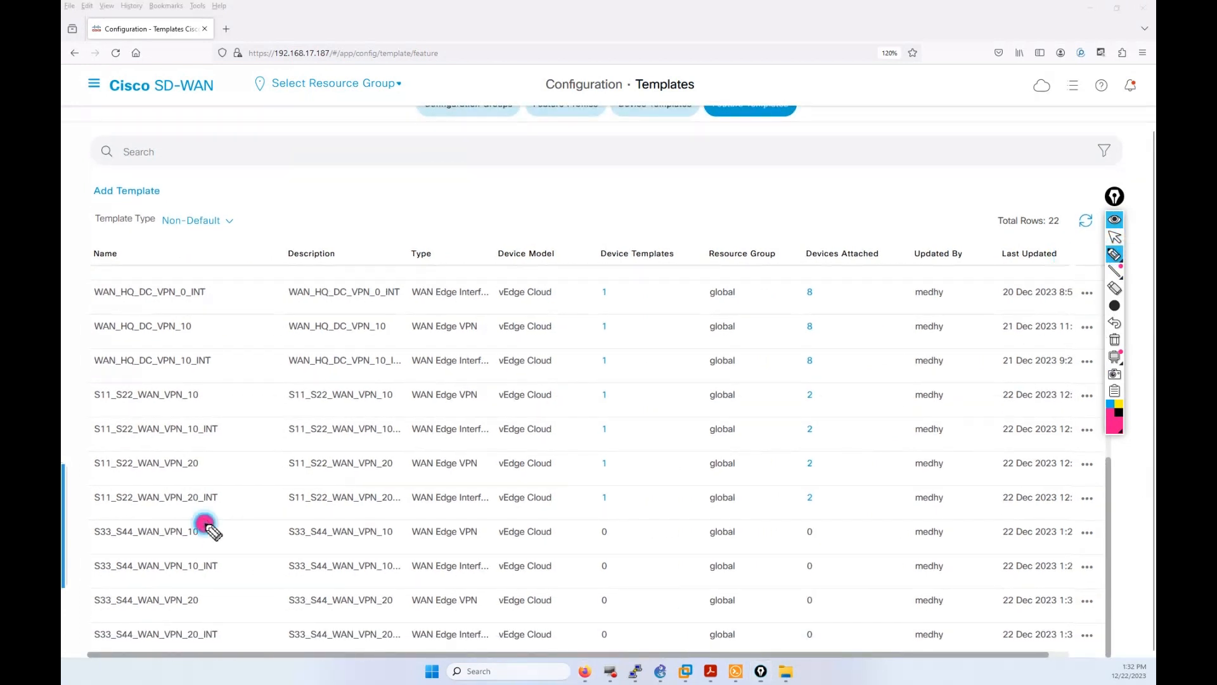
mouse_move(1104, 301)
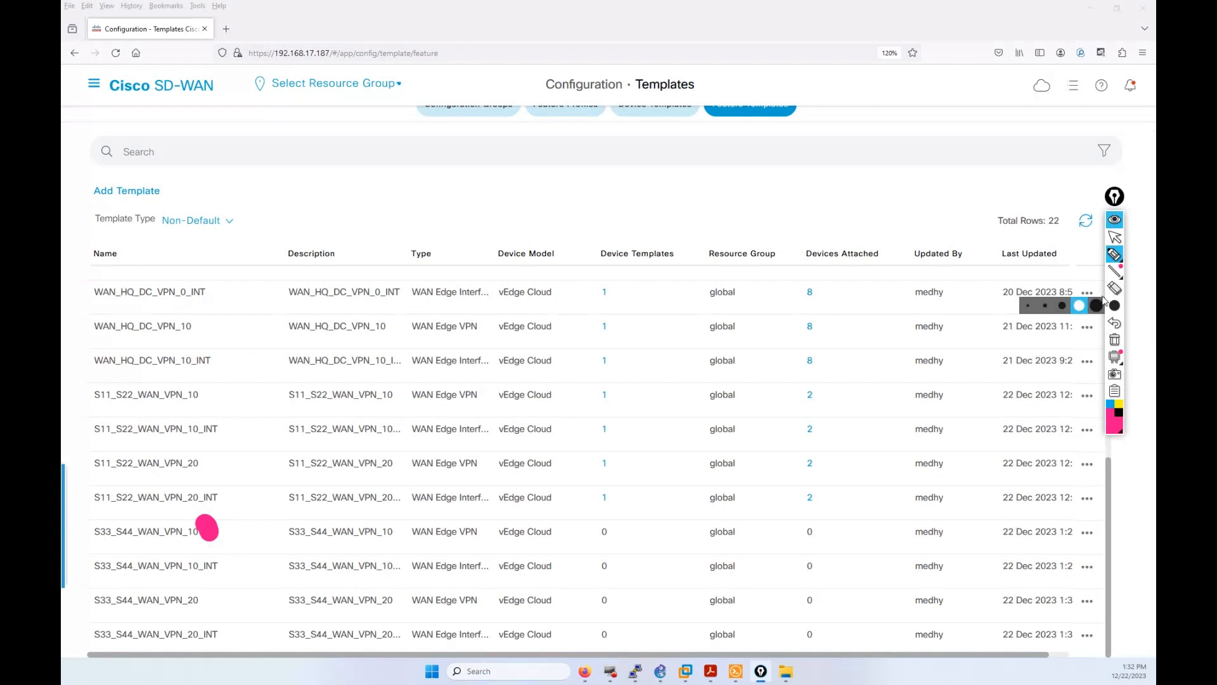
click(1027, 305)
click(1115, 254)
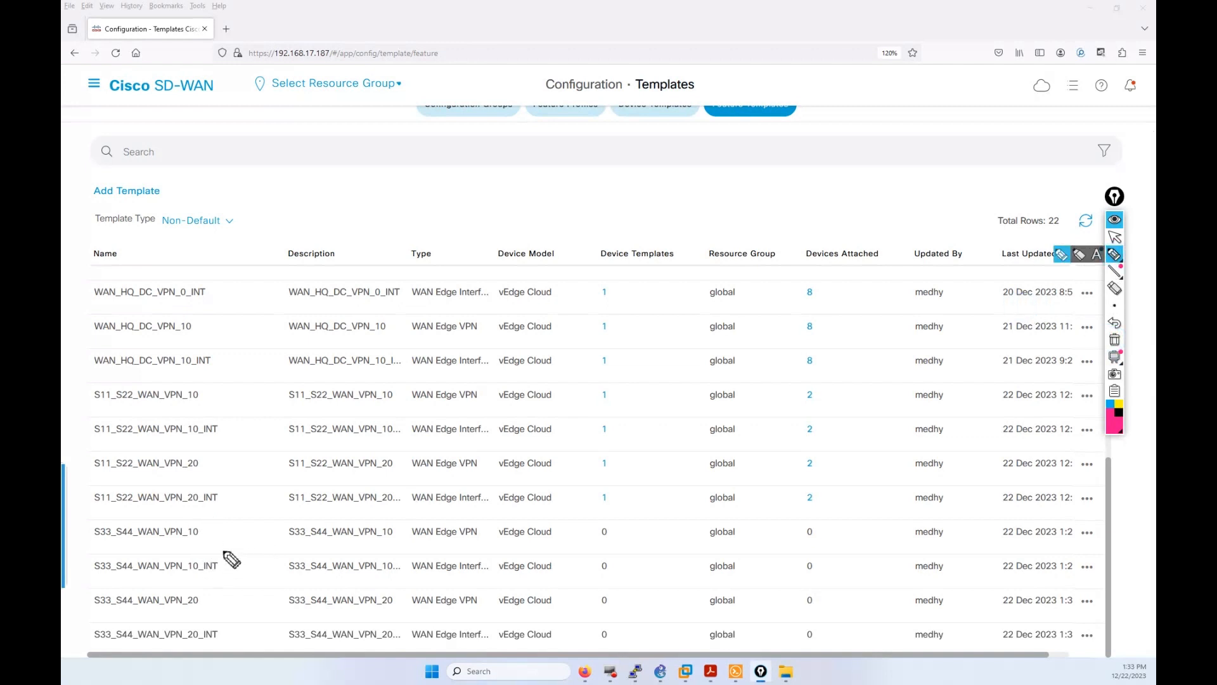
Step: Bracket the S33_S44 VPN 10 and VPN 20 template pairs with the pen, label them 10 and 20, and clear all marks
drag(203, 525, 198, 544)
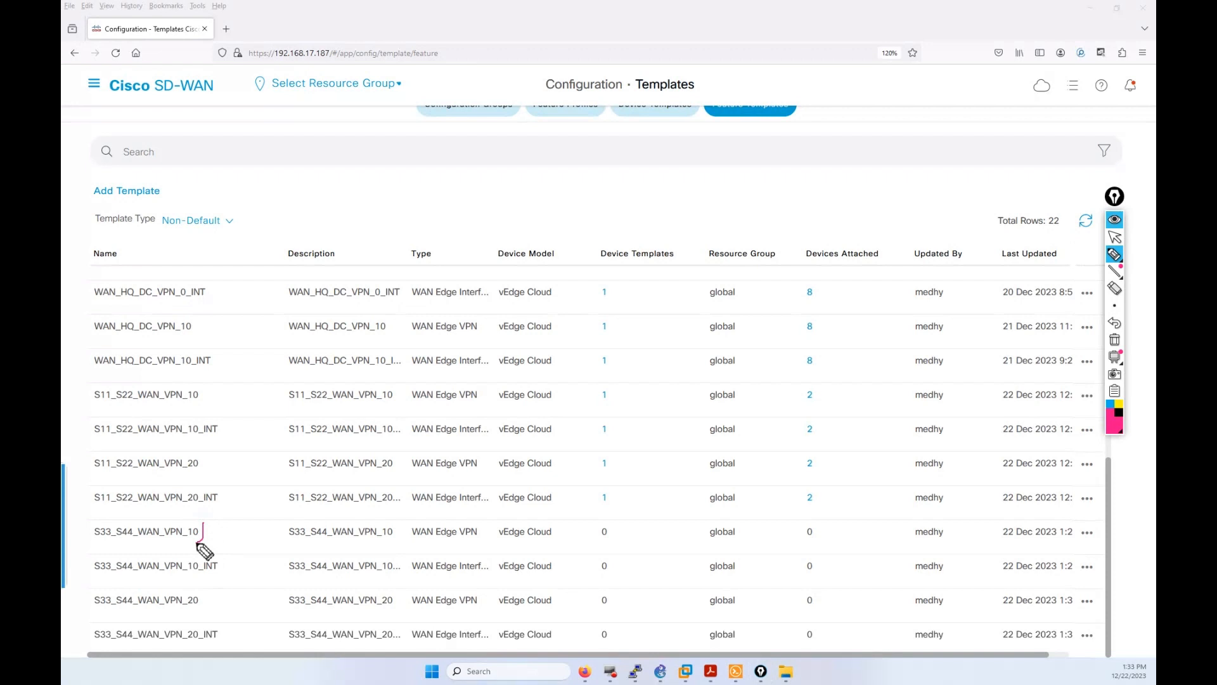
drag(220, 557, 212, 582)
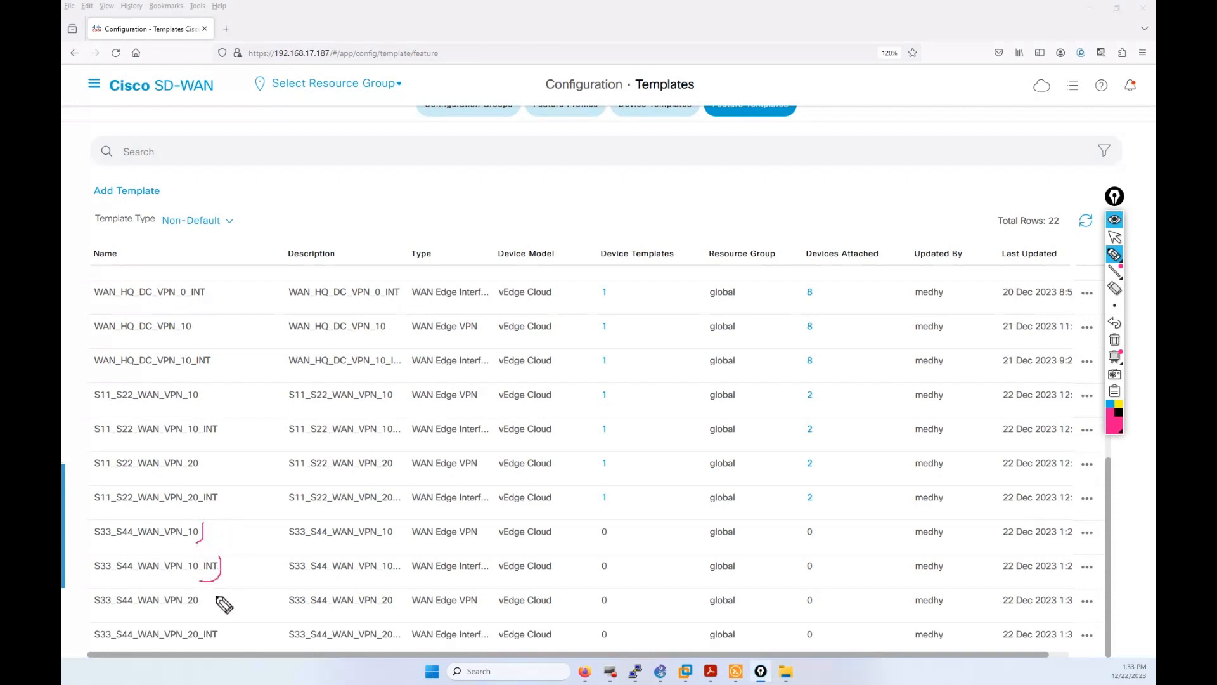
mouse_move(204, 589)
mouse_down()
mouse_move(224, 627)
mouse_move(198, 617)
mouse_up()
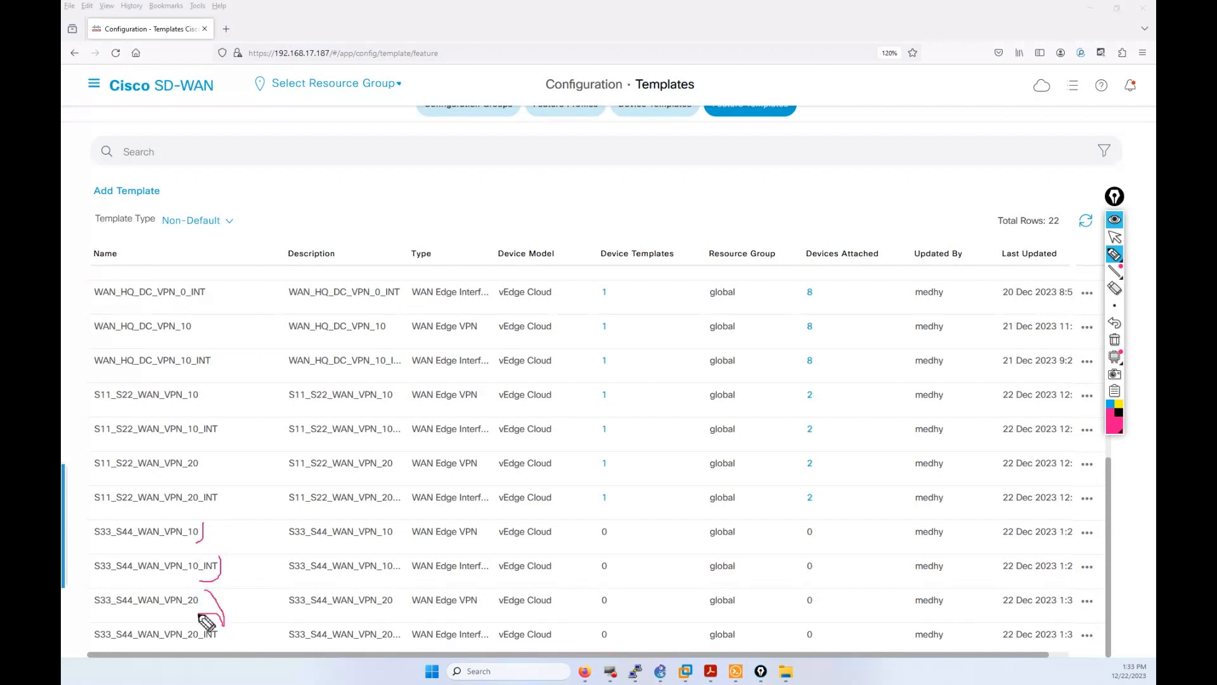
mouse_move(199, 616)
mouse_down()
mouse_move(216, 616)
mouse_move(217, 642)
mouse_up()
mouse_move(206, 590)
mouse_down()
mouse_move(216, 641)
mouse_move(258, 605)
mouse_up()
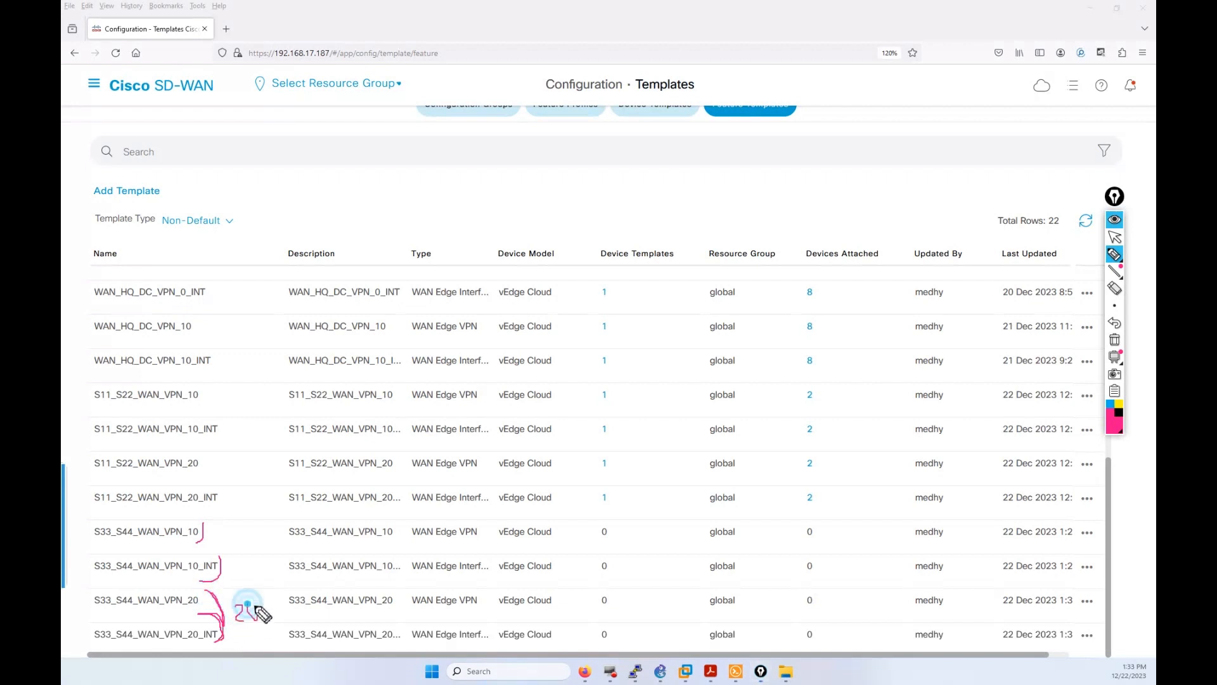
mouse_move(204, 525)
mouse_down()
mouse_move(218, 546)
mouse_move(211, 578)
mouse_move(232, 562)
mouse_up()
mouse_move(240, 542)
mouse_down()
mouse_move(241, 553)
mouse_move(236, 540)
mouse_up()
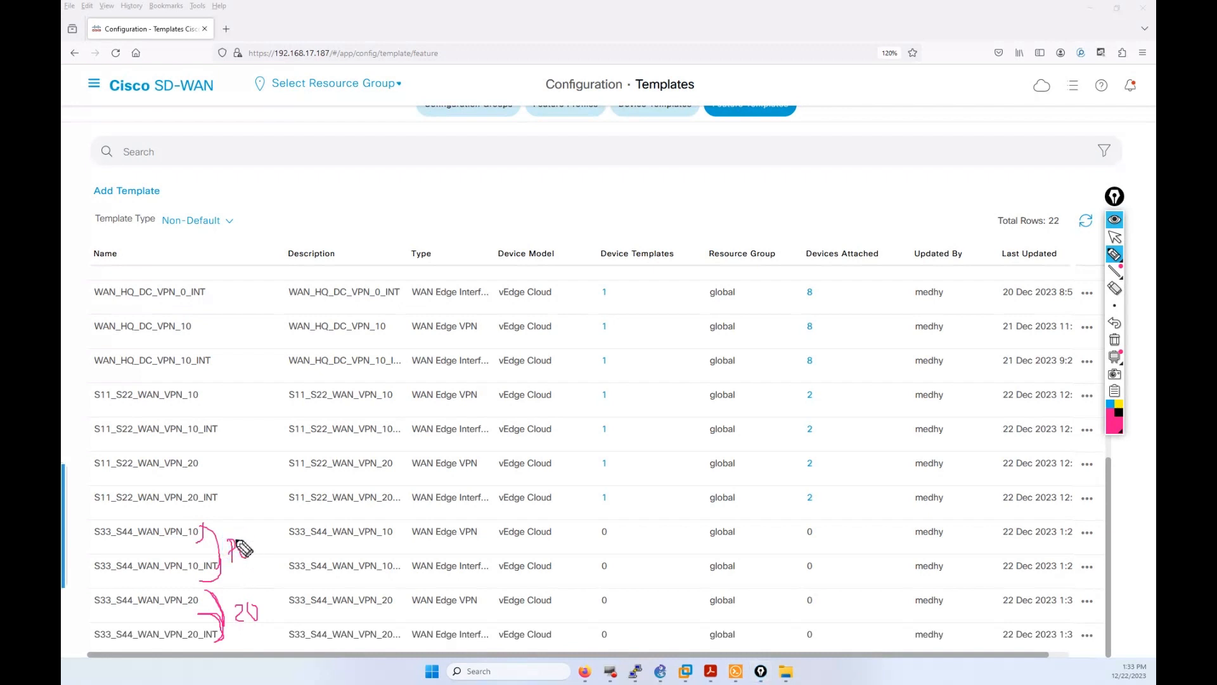
click(1114, 339)
click(1114, 236)
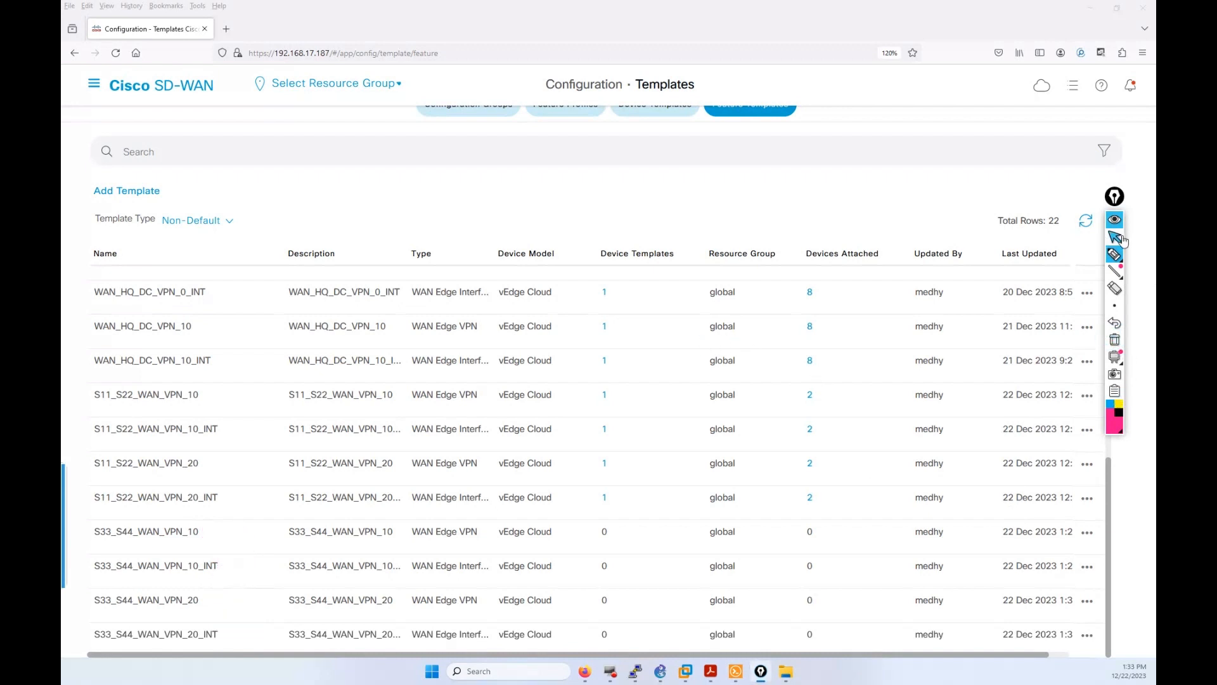
Step: Show the device templates list, underline S33_S44 in the WAN_EMEA_S33_S44 row with the pen, and clear the mark
scroll(691, 326, up, 10)
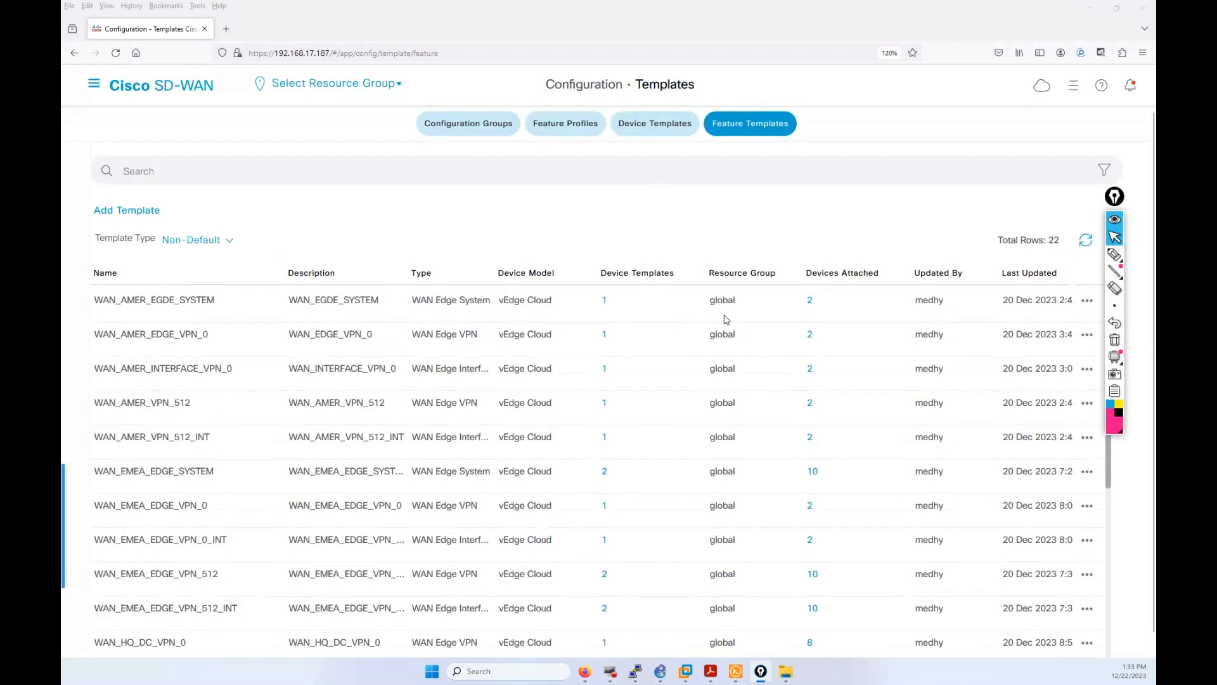
click(644, 129)
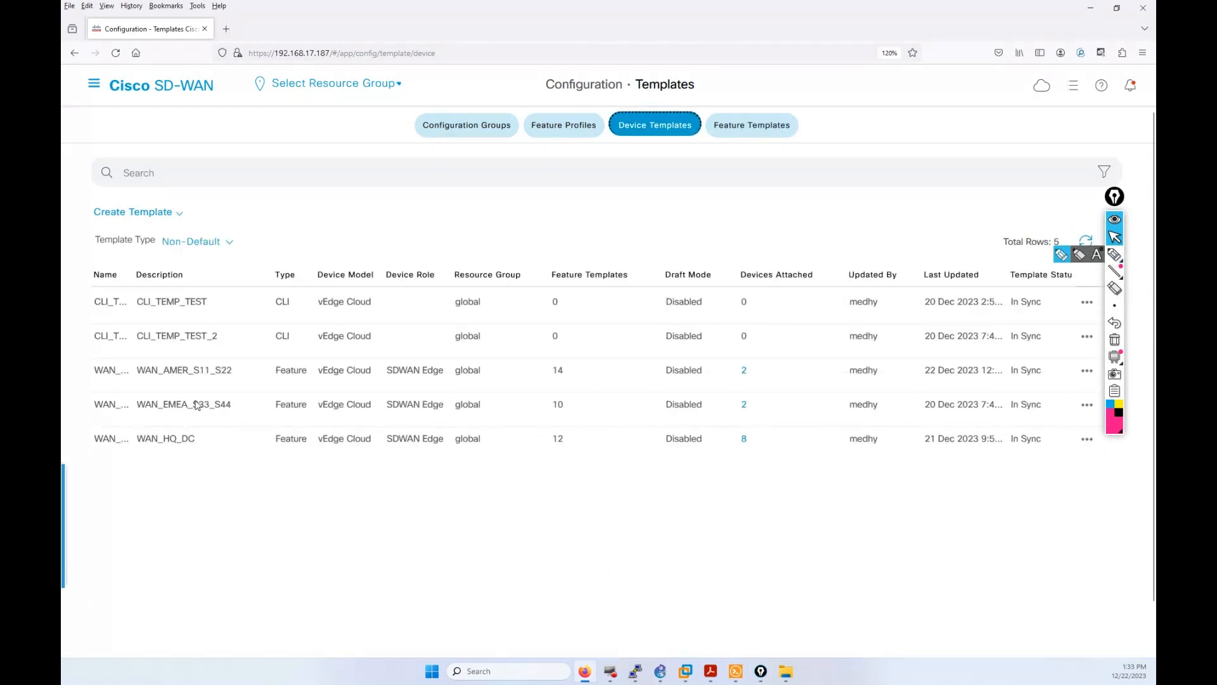
click(1113, 254)
drag(183, 413, 232, 413)
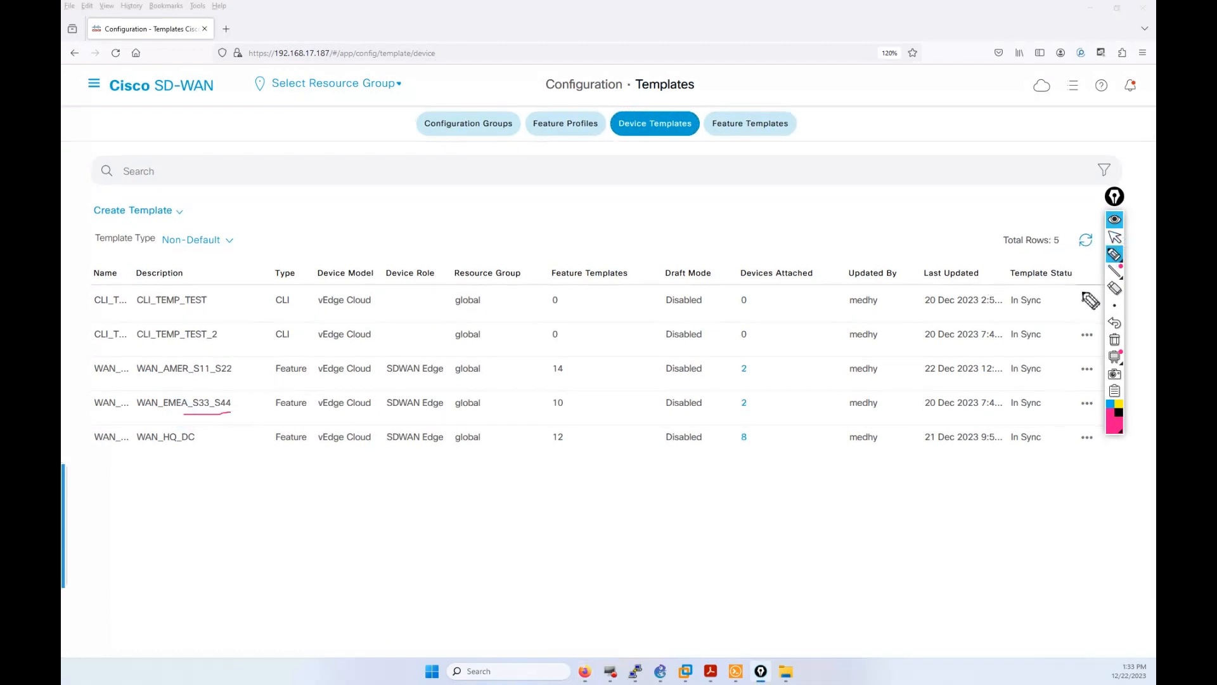
click(1115, 346)
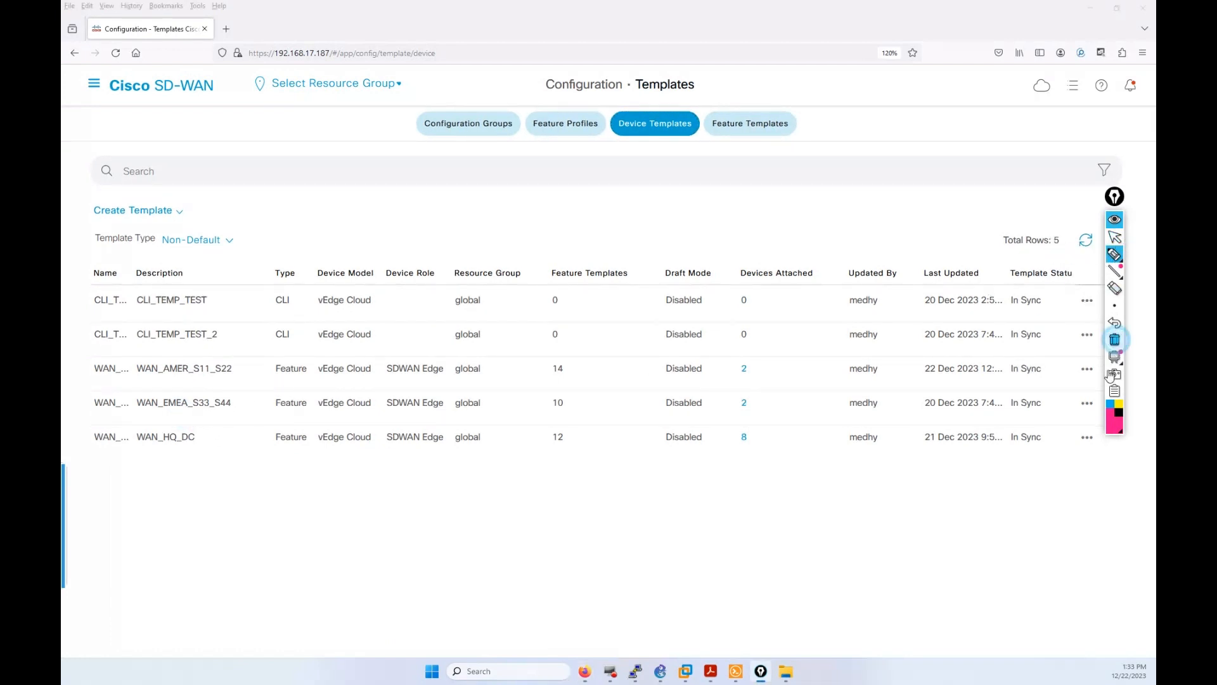
click(1114, 237)
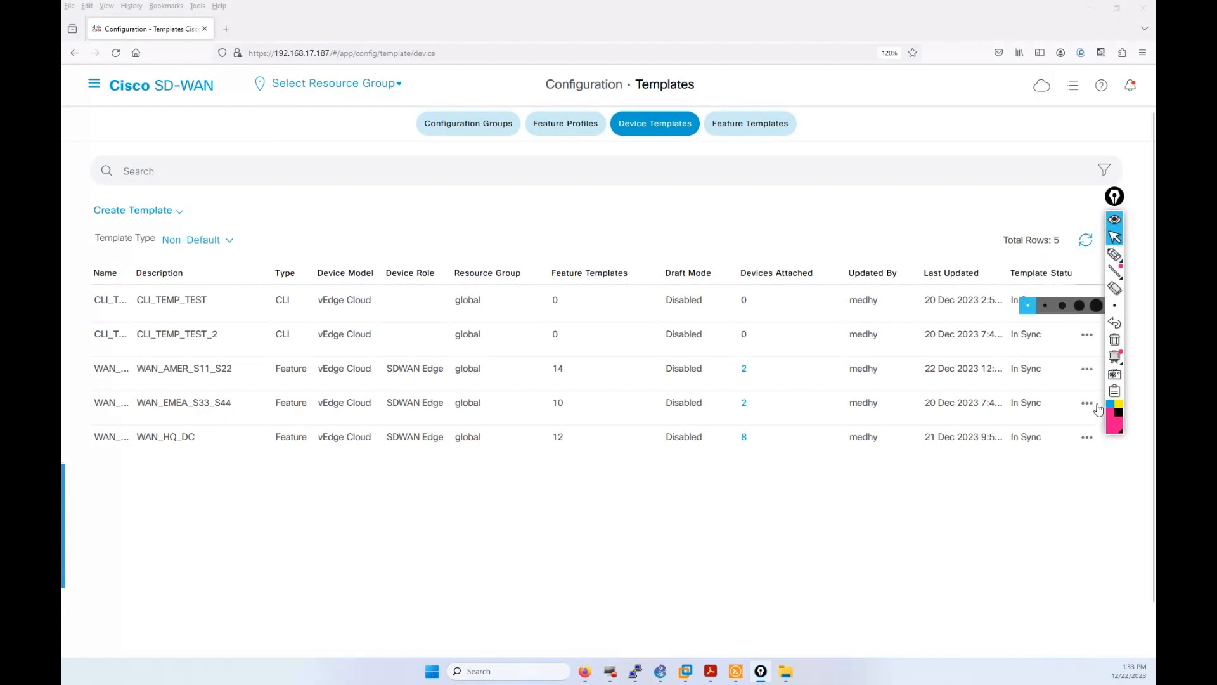
Step: Open the WAN_EMEA_S33_S44 device template for editing and go to its Service VPN section
click(1087, 404)
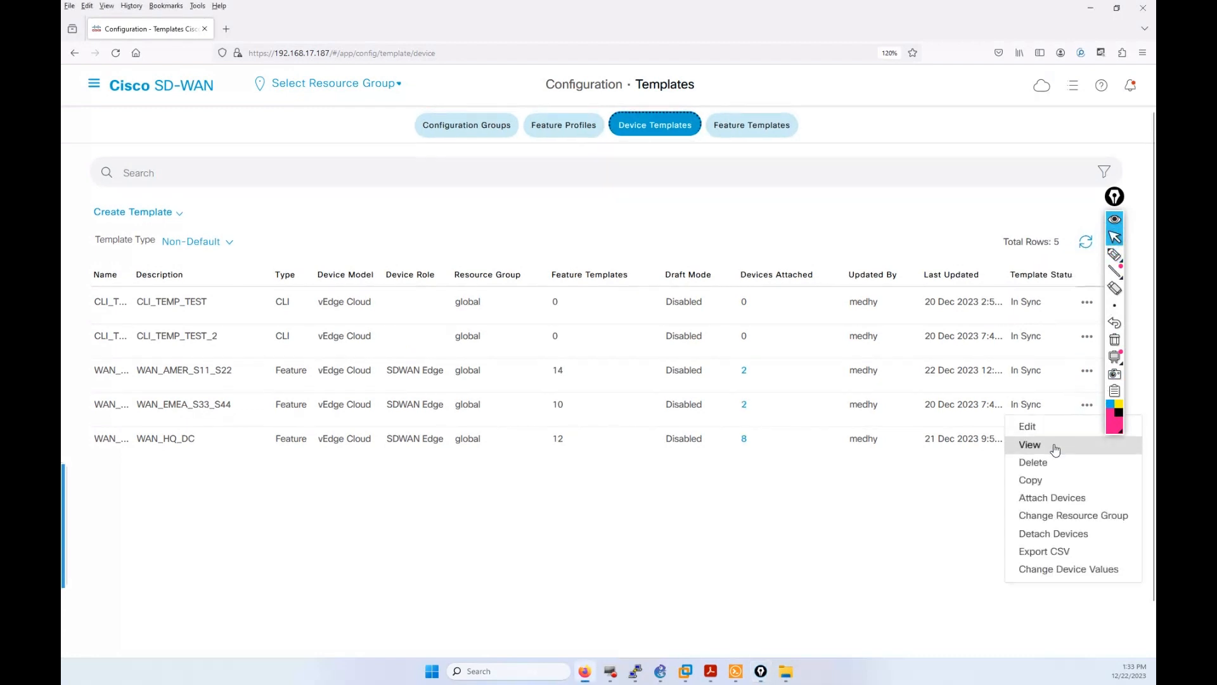
click(1033, 426)
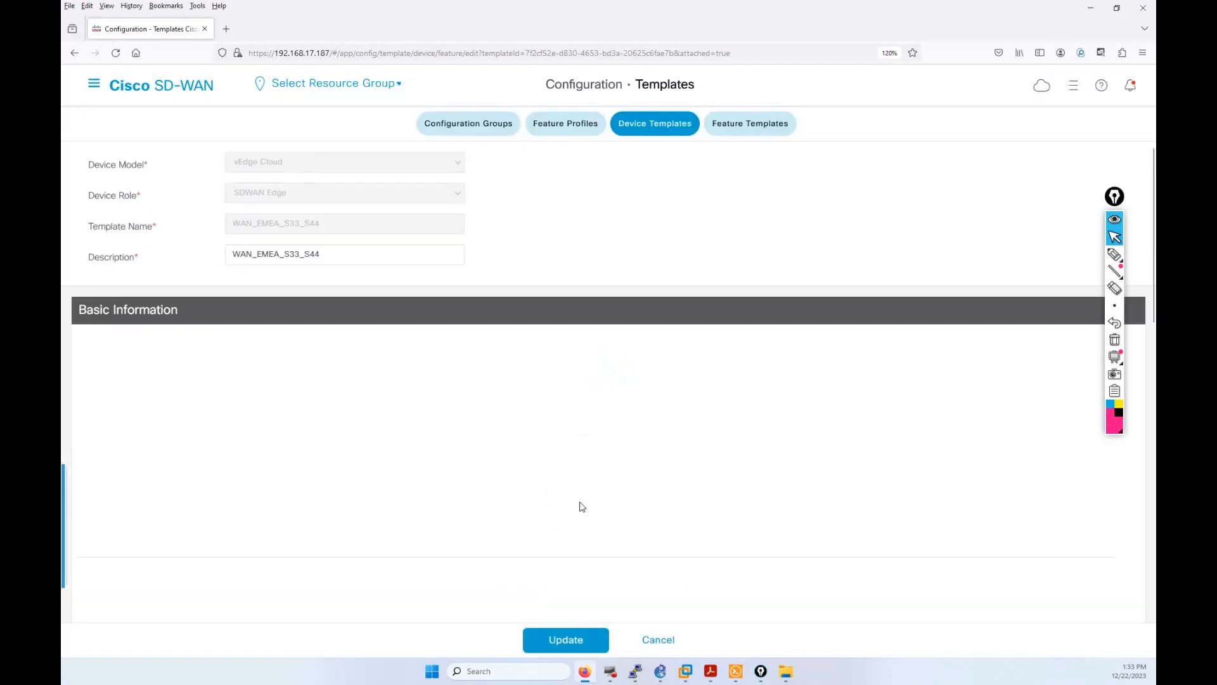
scroll(582, 506, down, 4)
scroll(581, 507, down, 10)
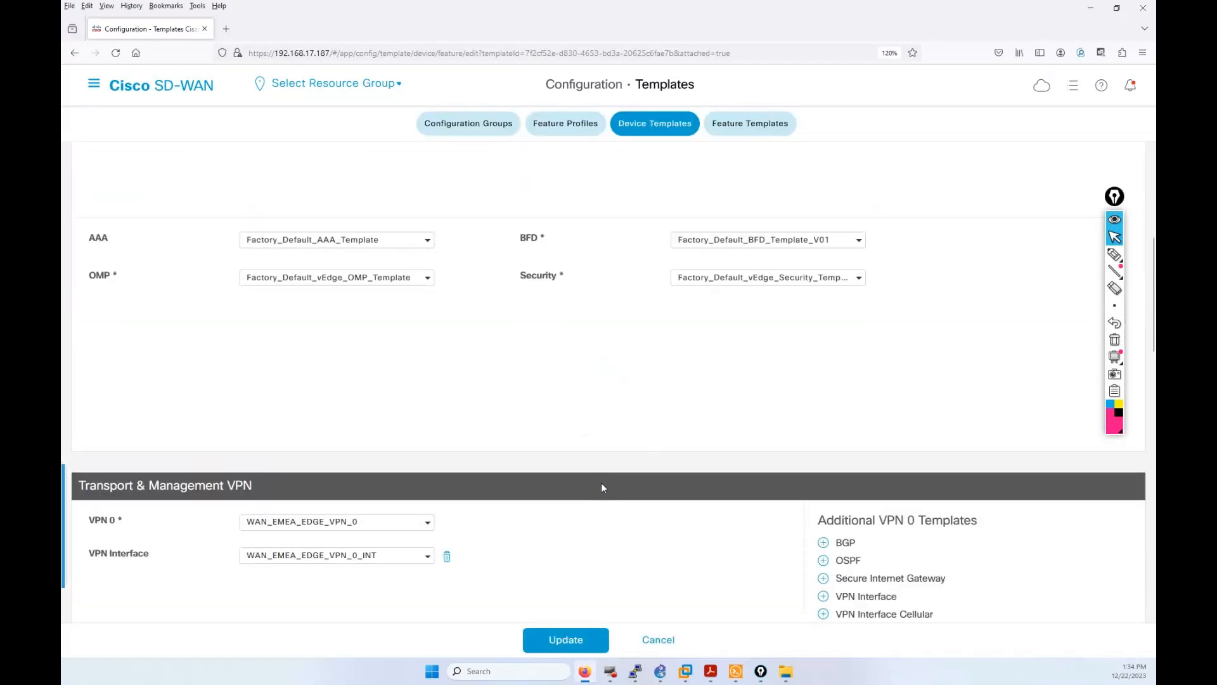
scroll(570, 482, down, 5)
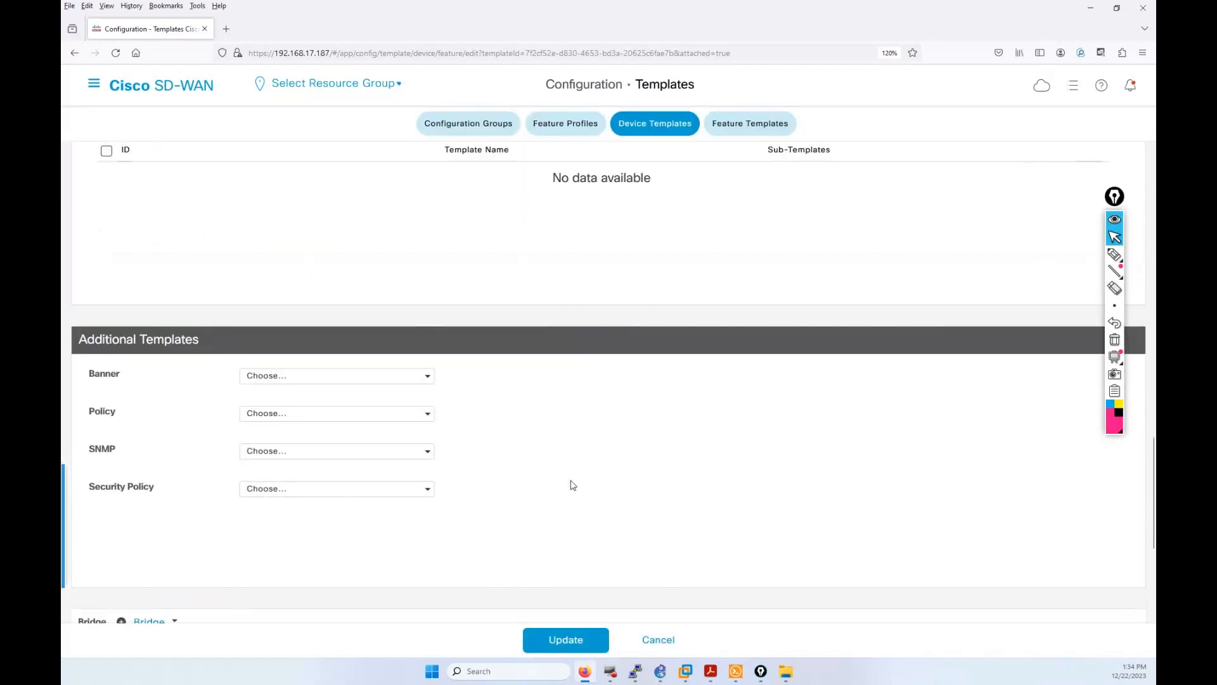
scroll(571, 484, up, 7)
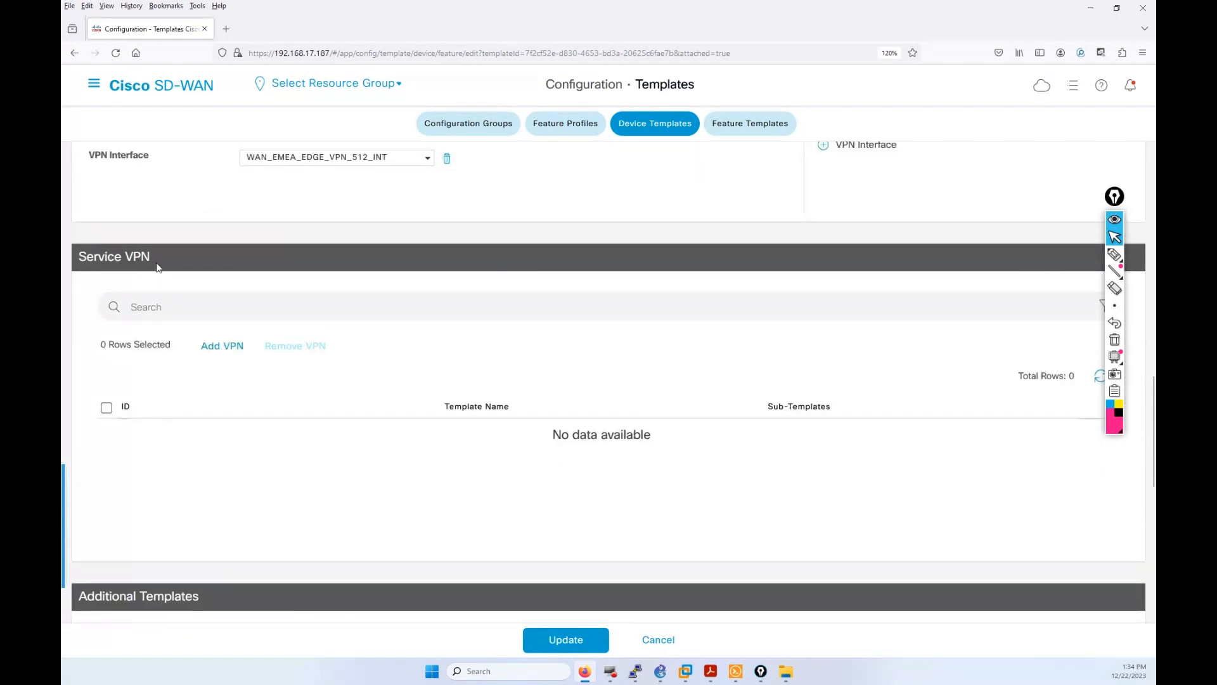
Step: Choose S11_S22_WAN_VPN_10 and S33_S44_WAN_VPN_10 as the service VPNs to add and continue to the sub-templates
click(216, 348)
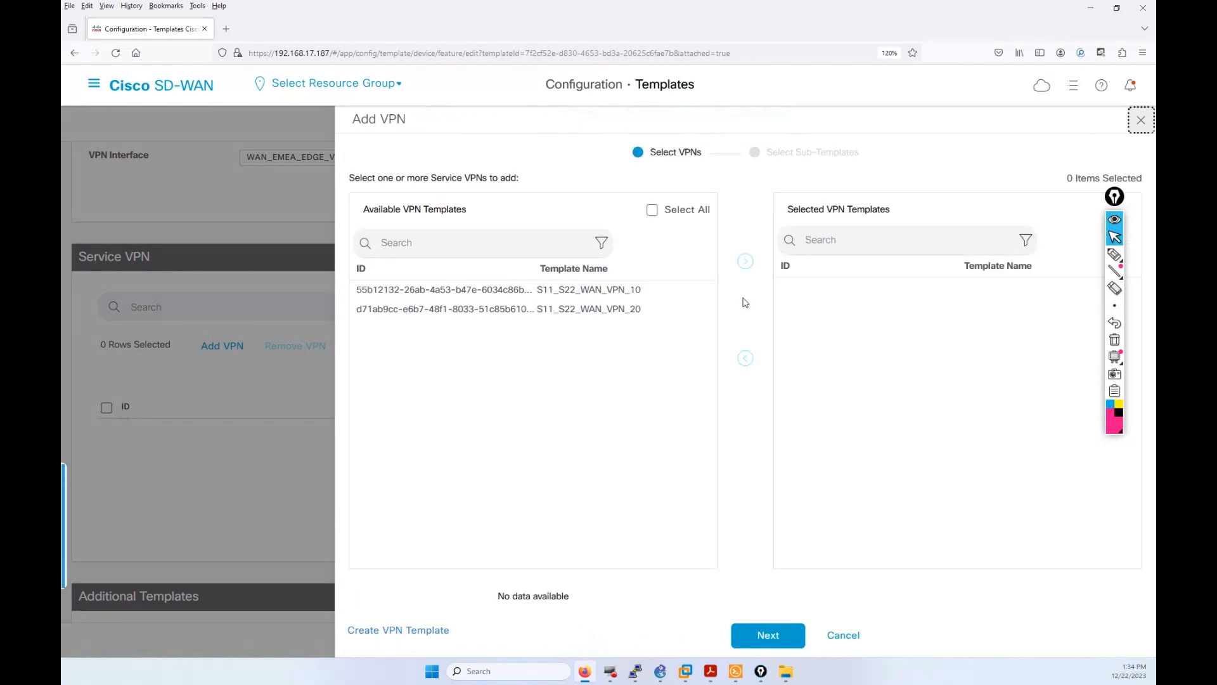
click(564, 292)
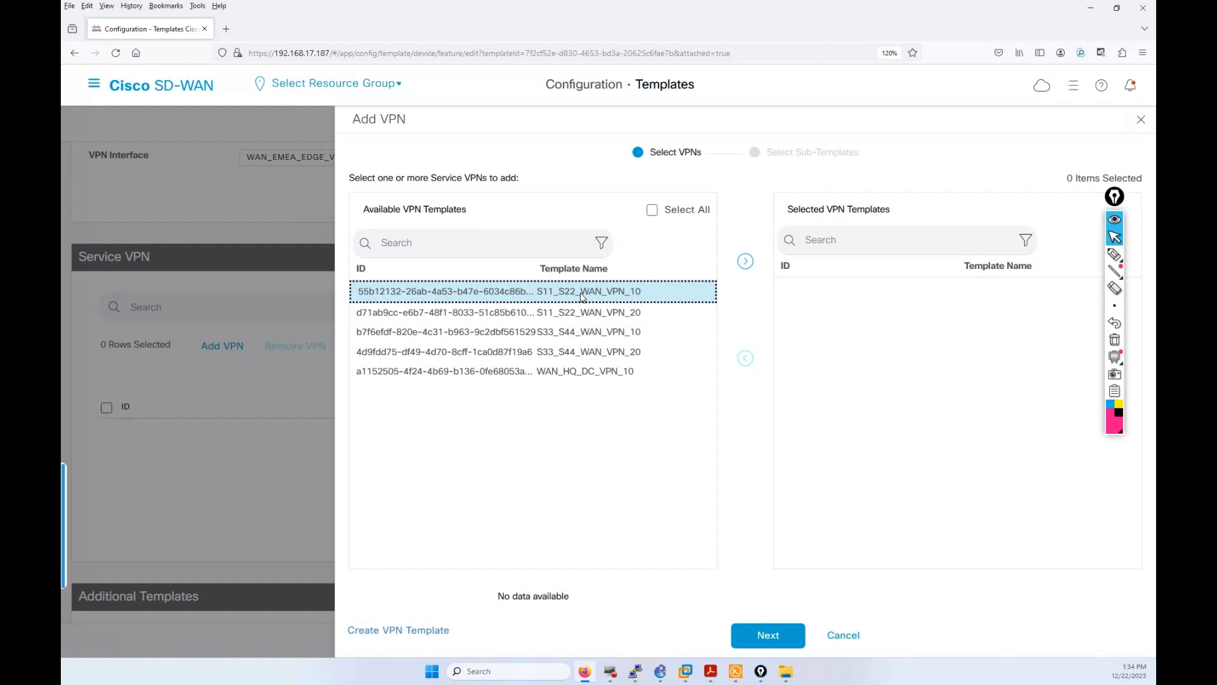
click(574, 335)
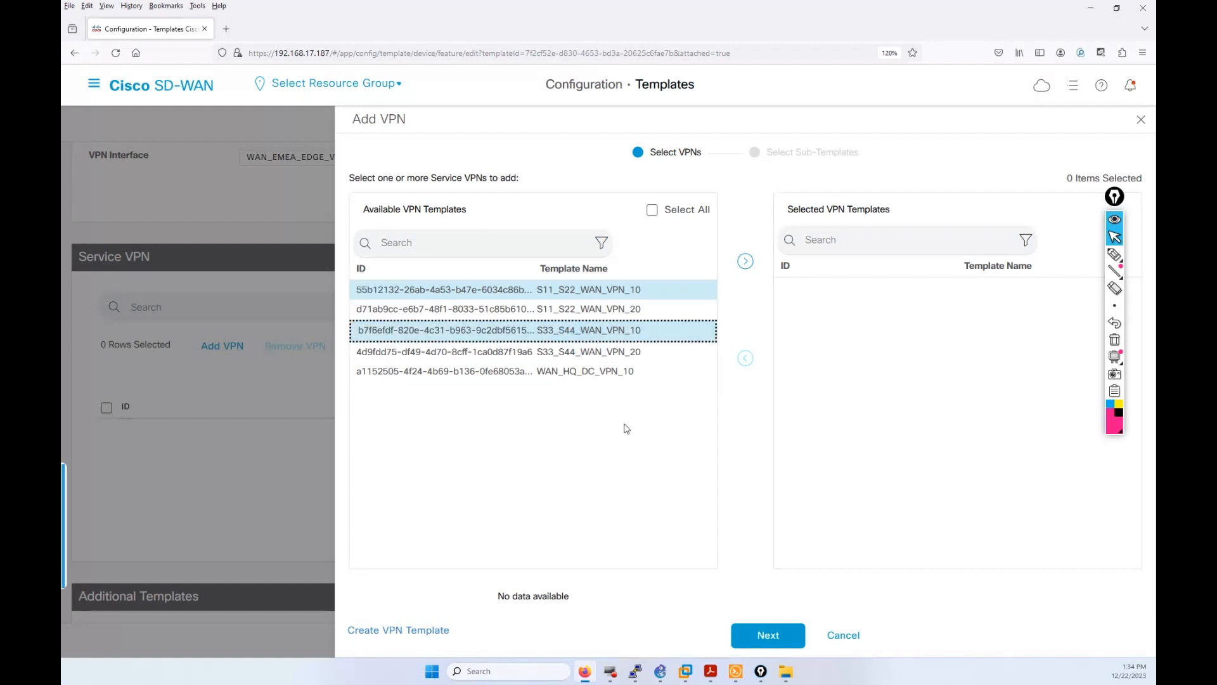
click(746, 262)
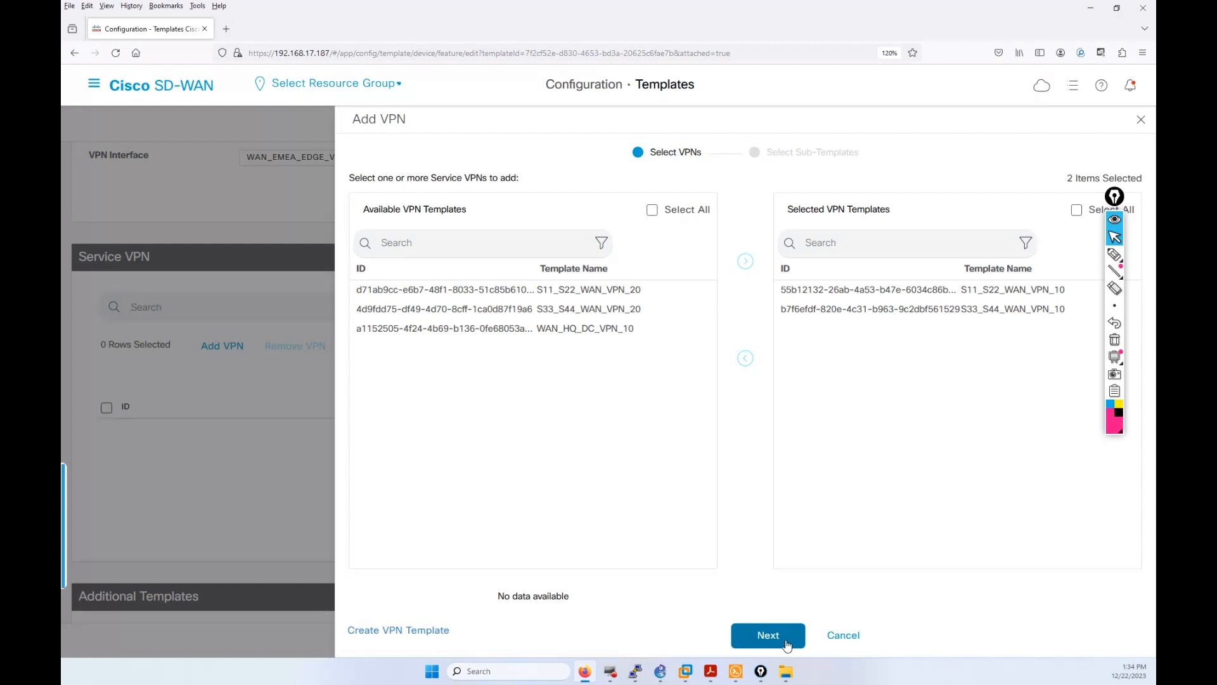
click(889, 314)
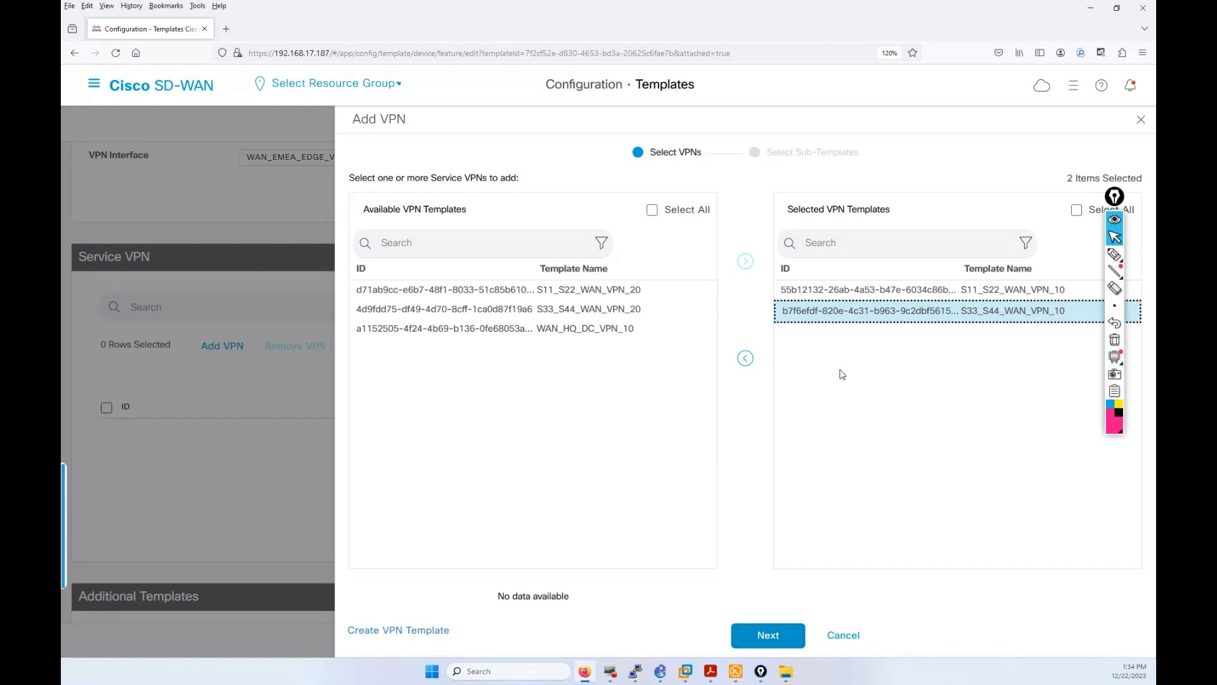
click(767, 634)
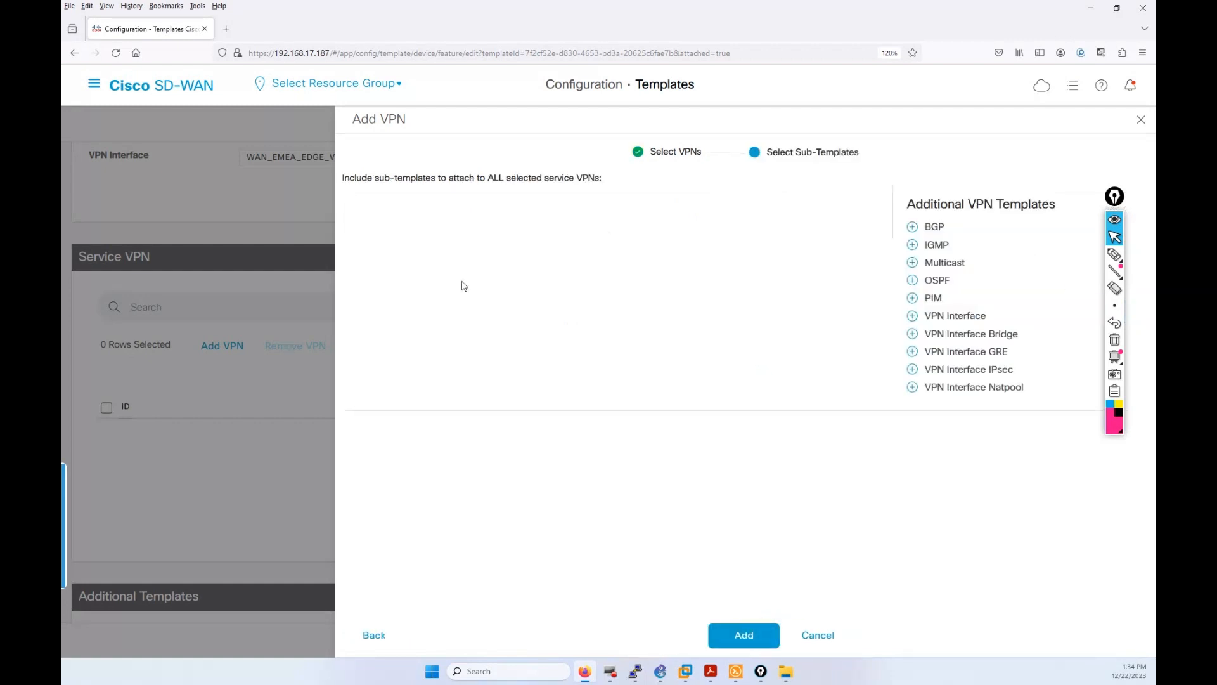
Step: Attach a VPN Interface sub-template using S33_S44_WAN_VPN_10_INT and add the selected service VPNs to the device template
click(948, 317)
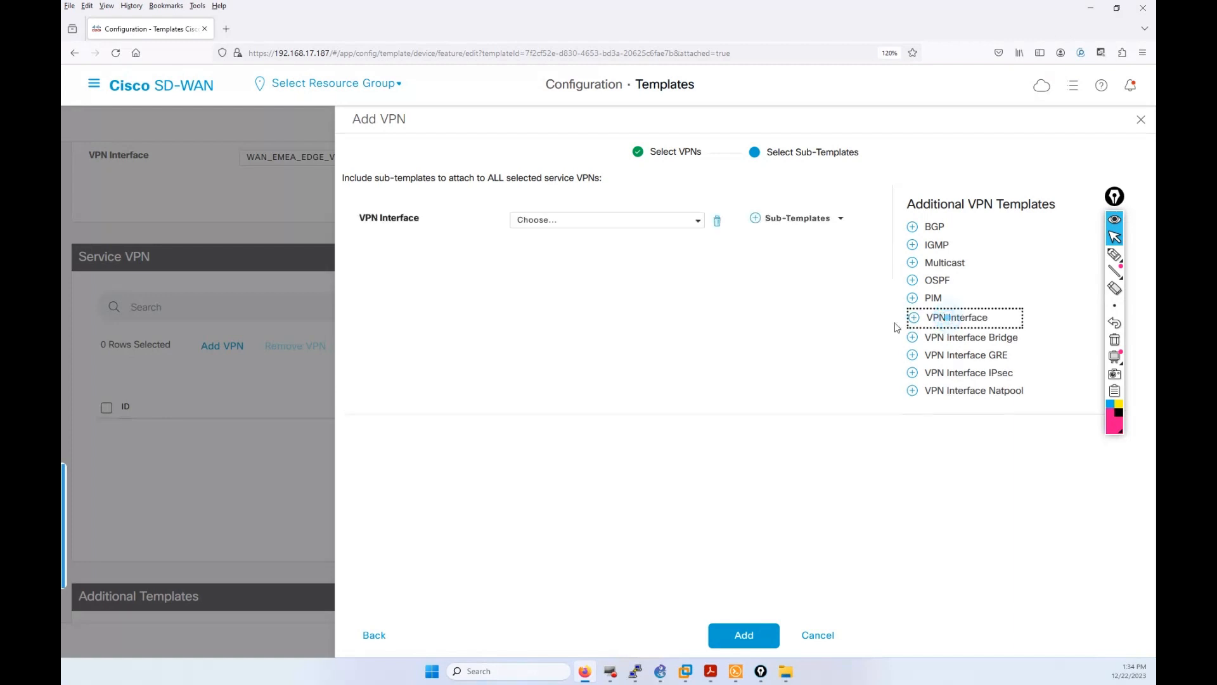
click(694, 221)
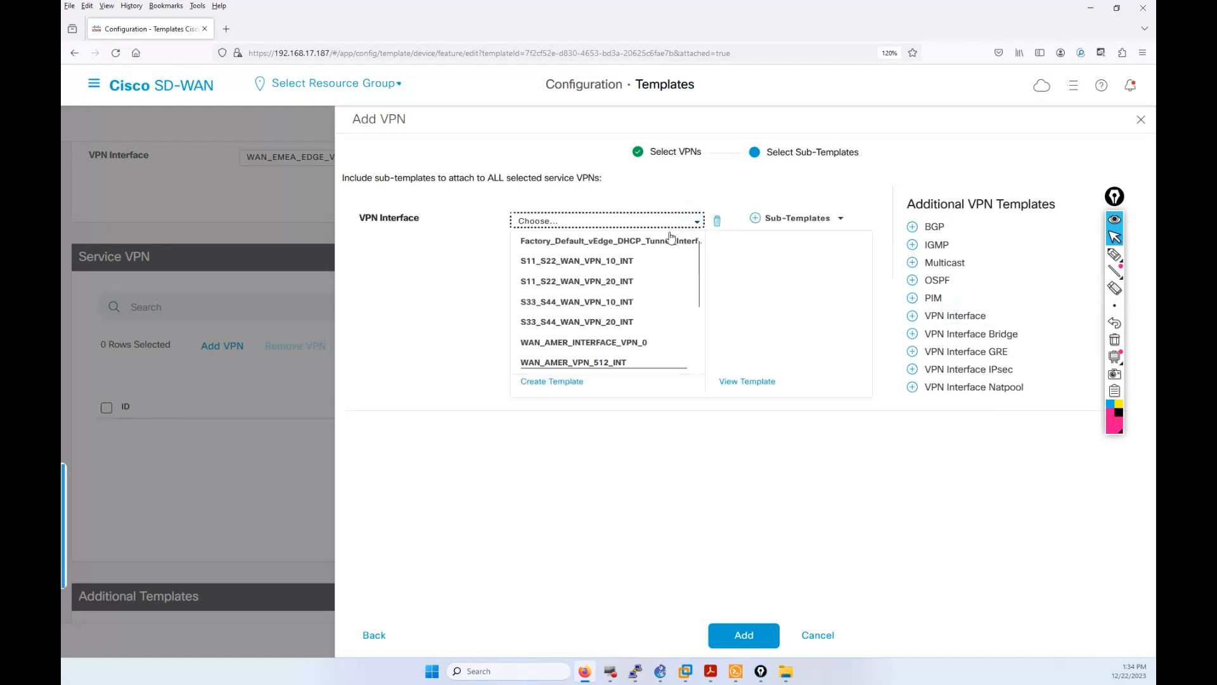
click(615, 302)
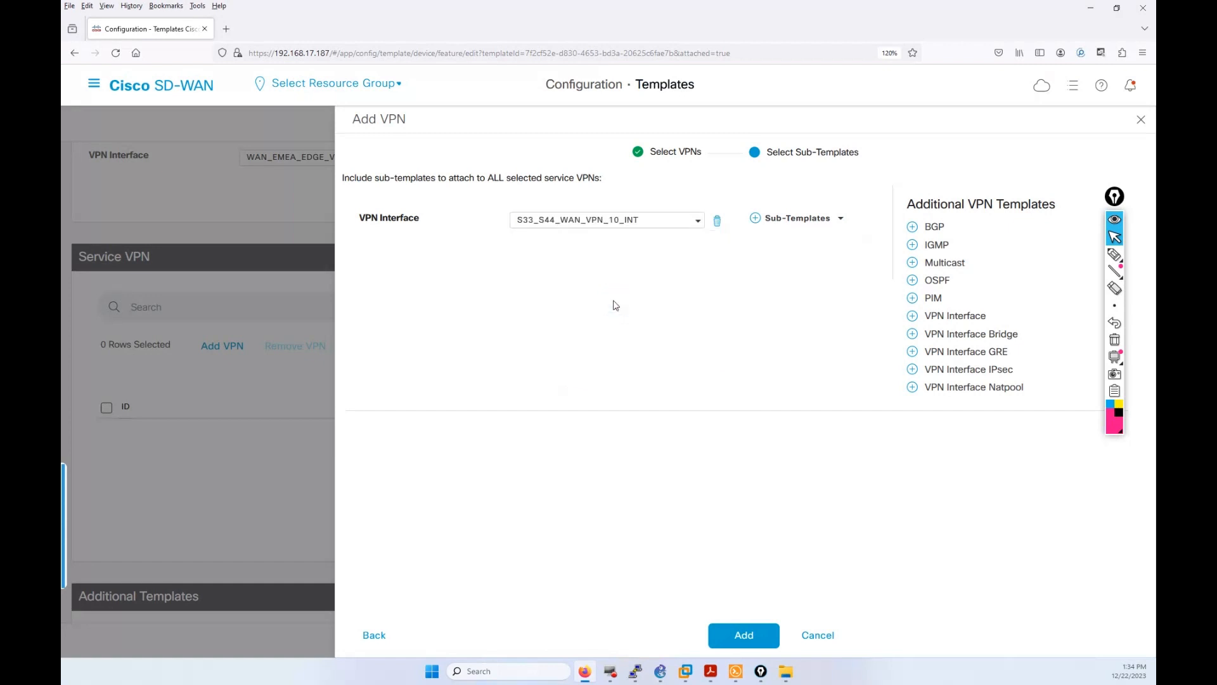
click(730, 642)
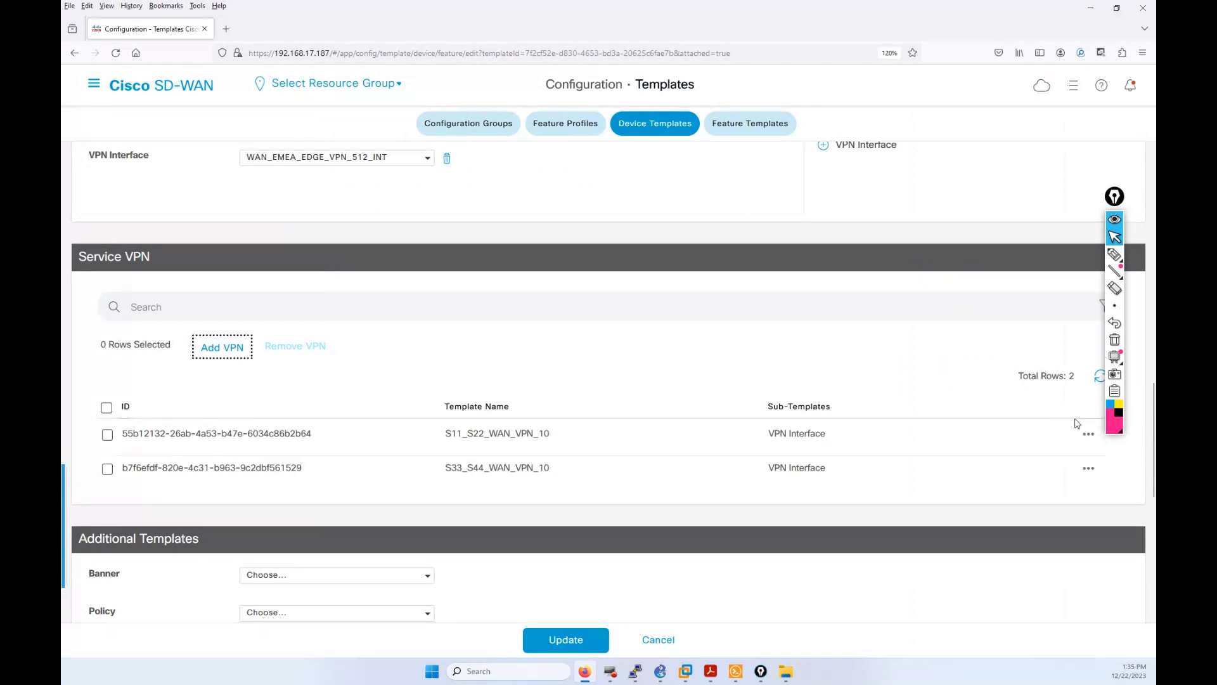
Step: Discard the unsaved service VPN additions by leaving the device template and return to the device templates list
click(1089, 435)
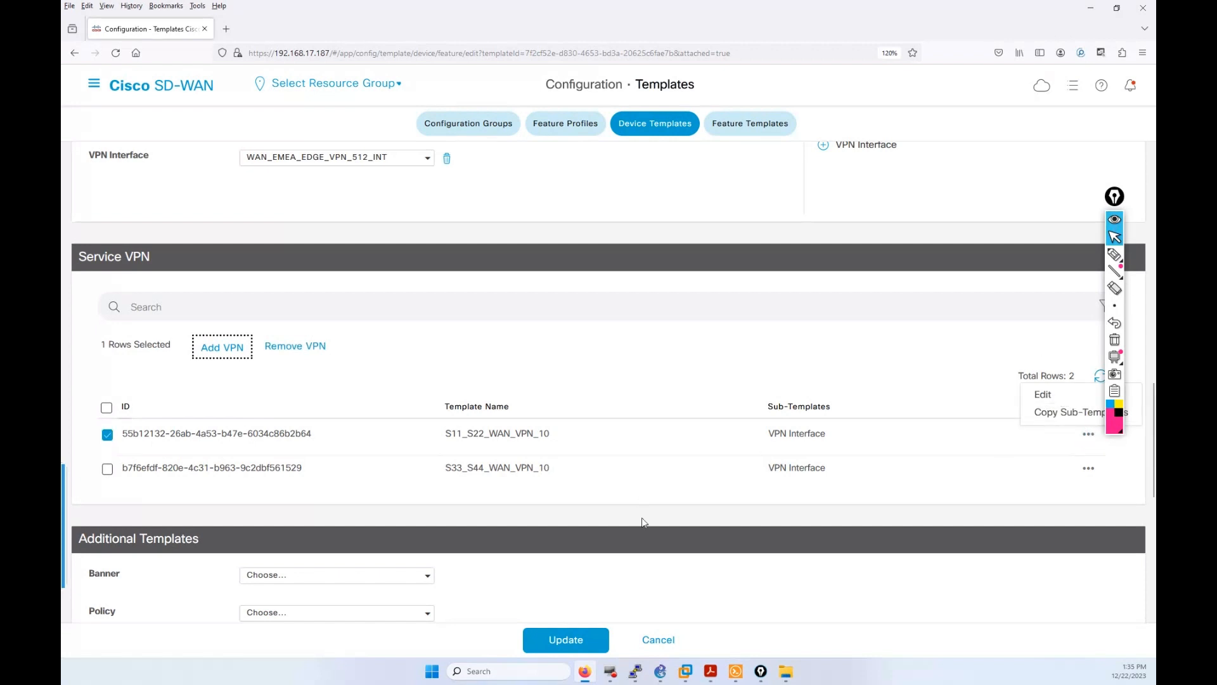
click(753, 125)
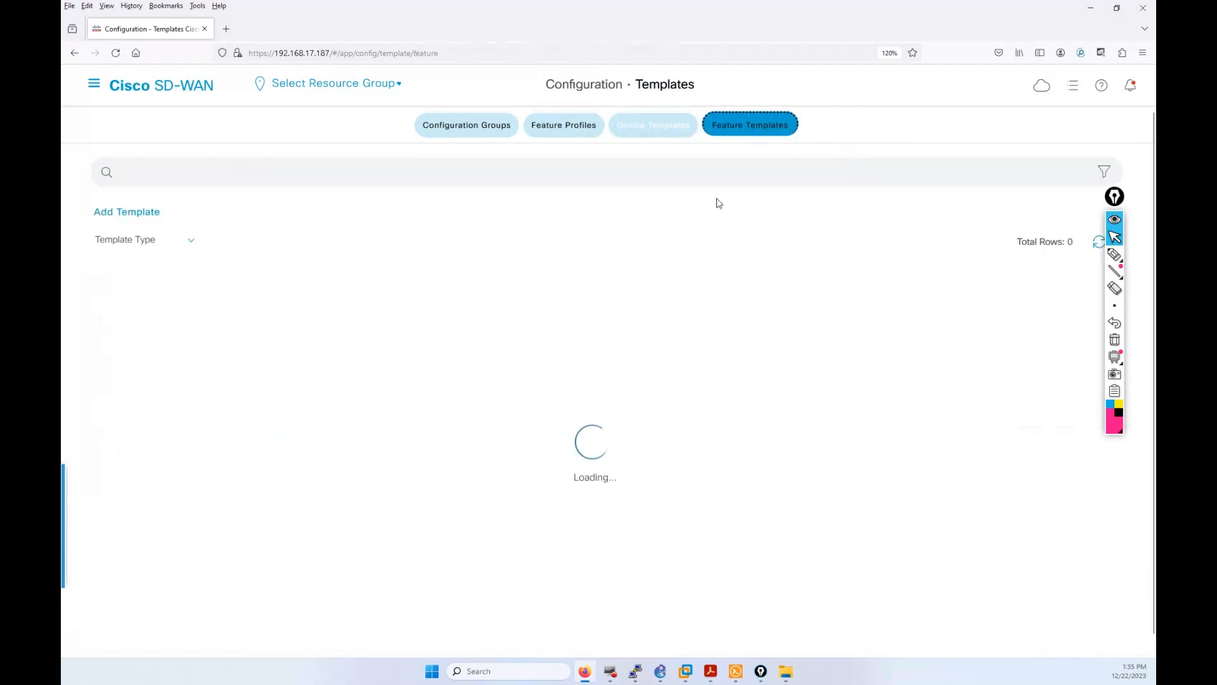
click(659, 127)
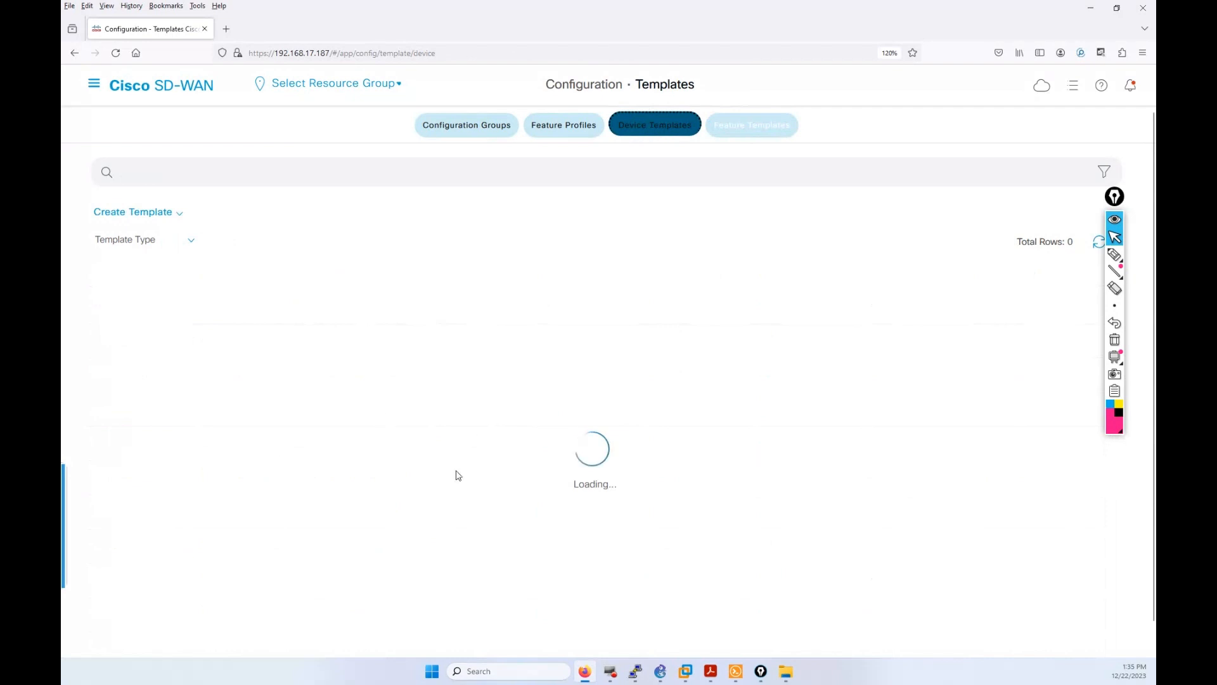
Step: Reopen the WAN_EMEA_S33_S44 device template for editing, select only S33_S44_WAN_VPN_10 as the service VPN to add, and continue to the sub-templates
click(1087, 404)
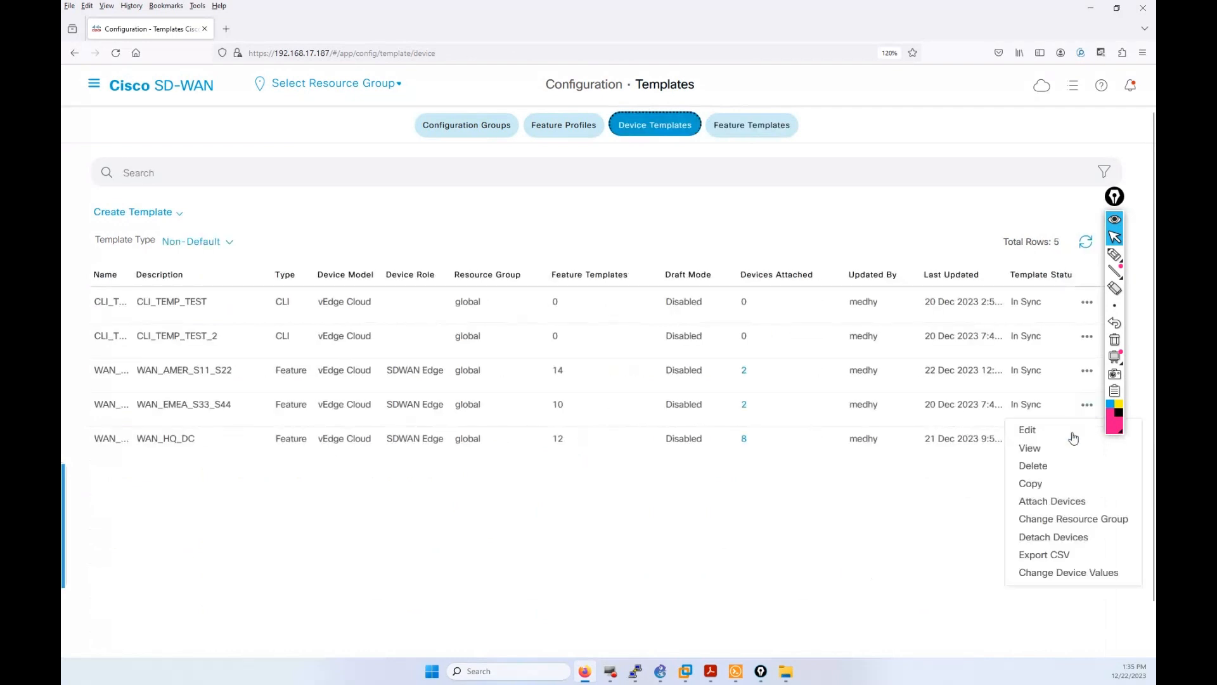
click(1028, 430)
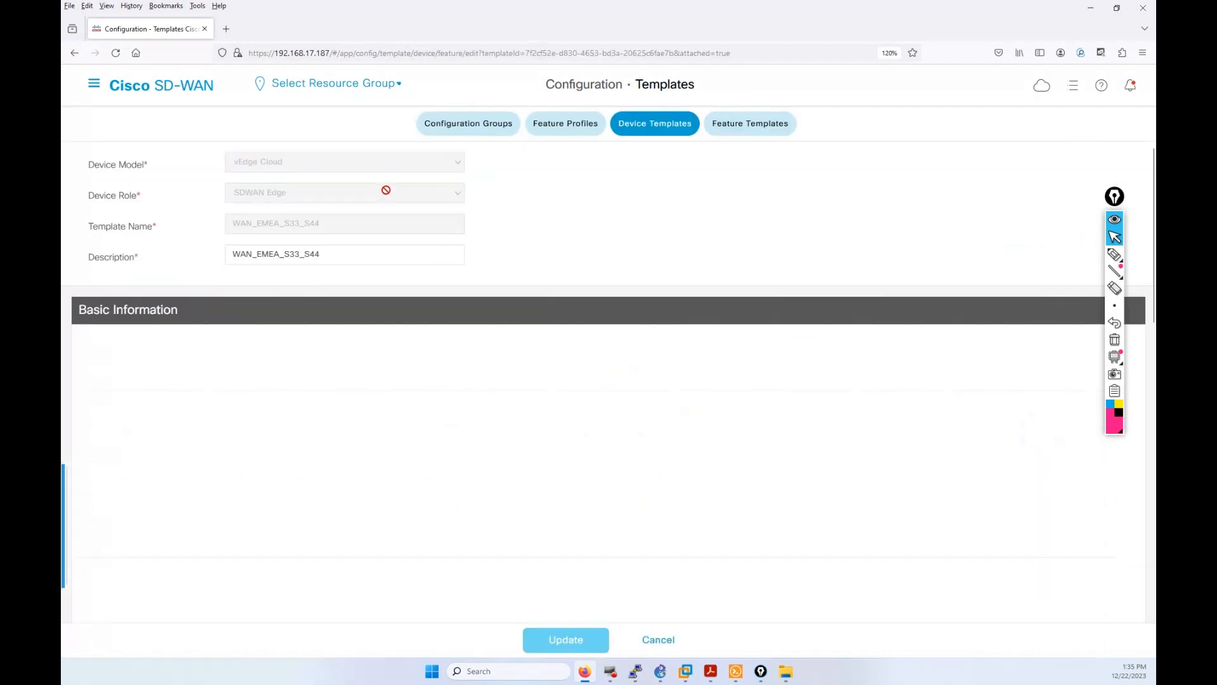
scroll(477, 483, down, 10)
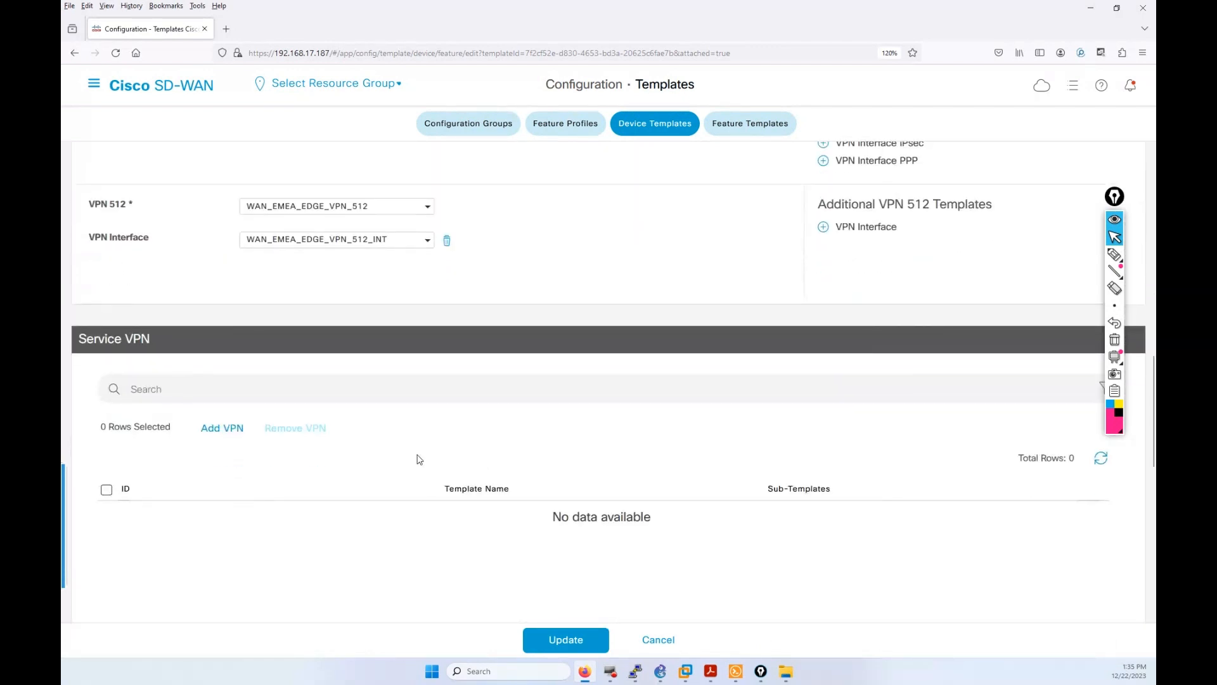
click(218, 427)
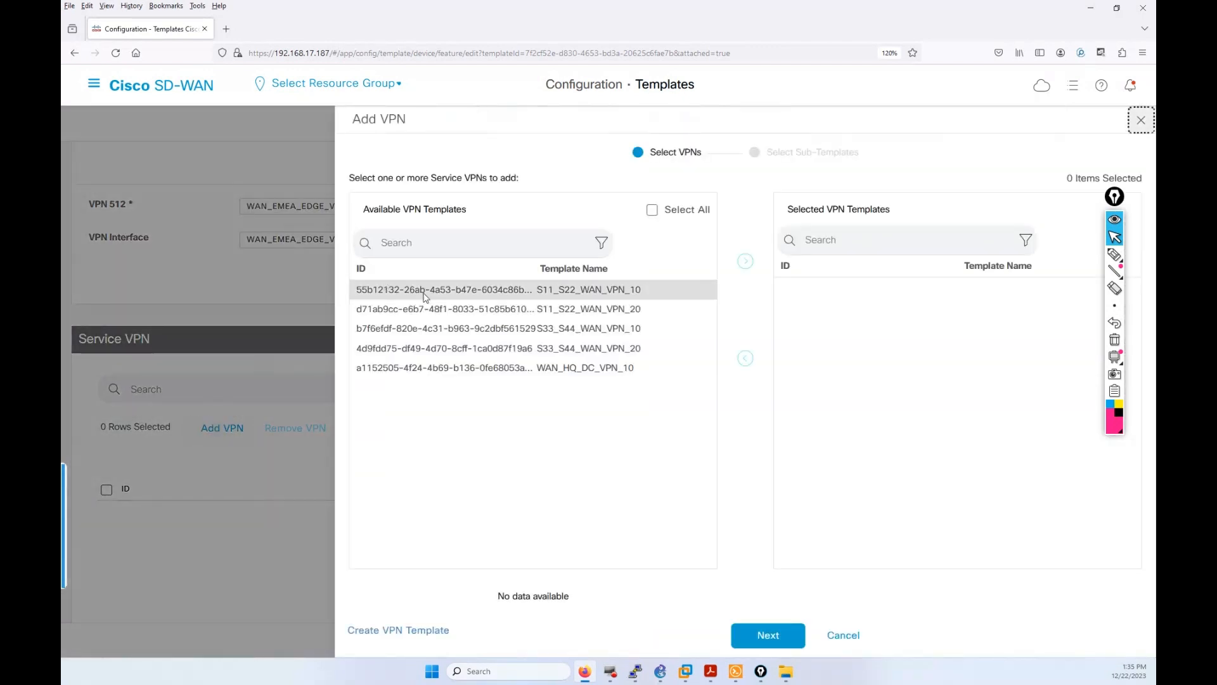
click(566, 334)
click(746, 262)
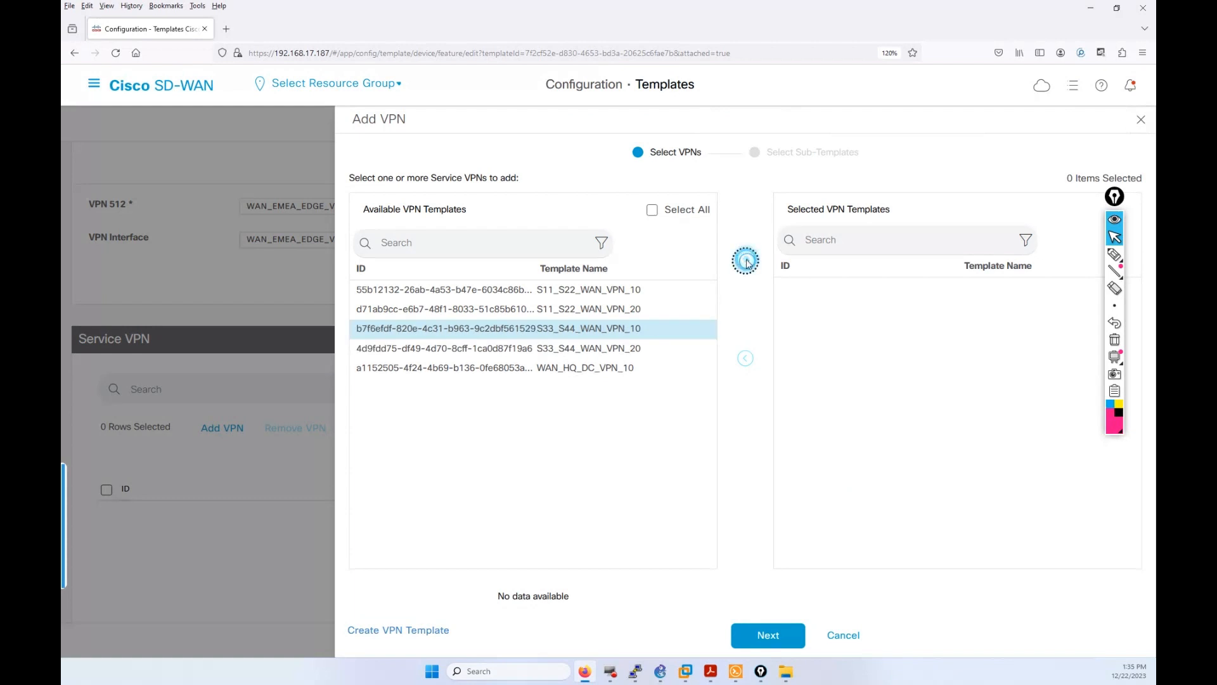
click(768, 635)
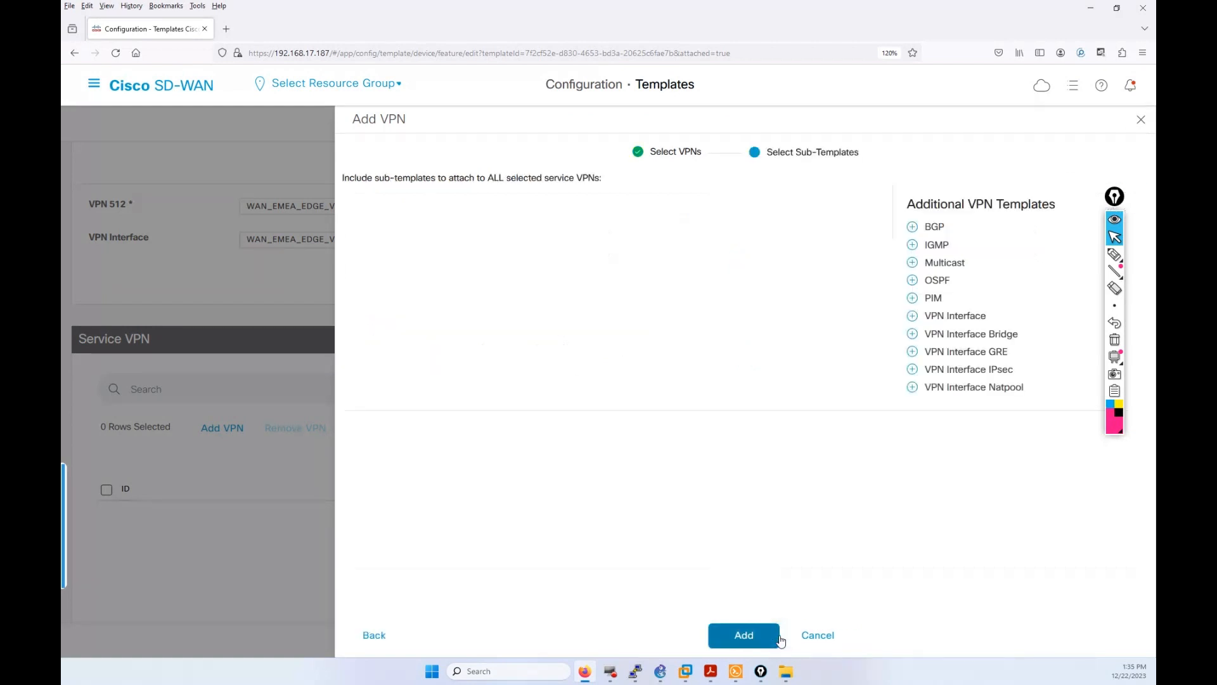
Step: Attach a VPN Interface sub-template using S33_S44_WAN_VPN_10_INT and add the S33_S44_WAN_VPN_10 service VPN to the device template
click(974, 320)
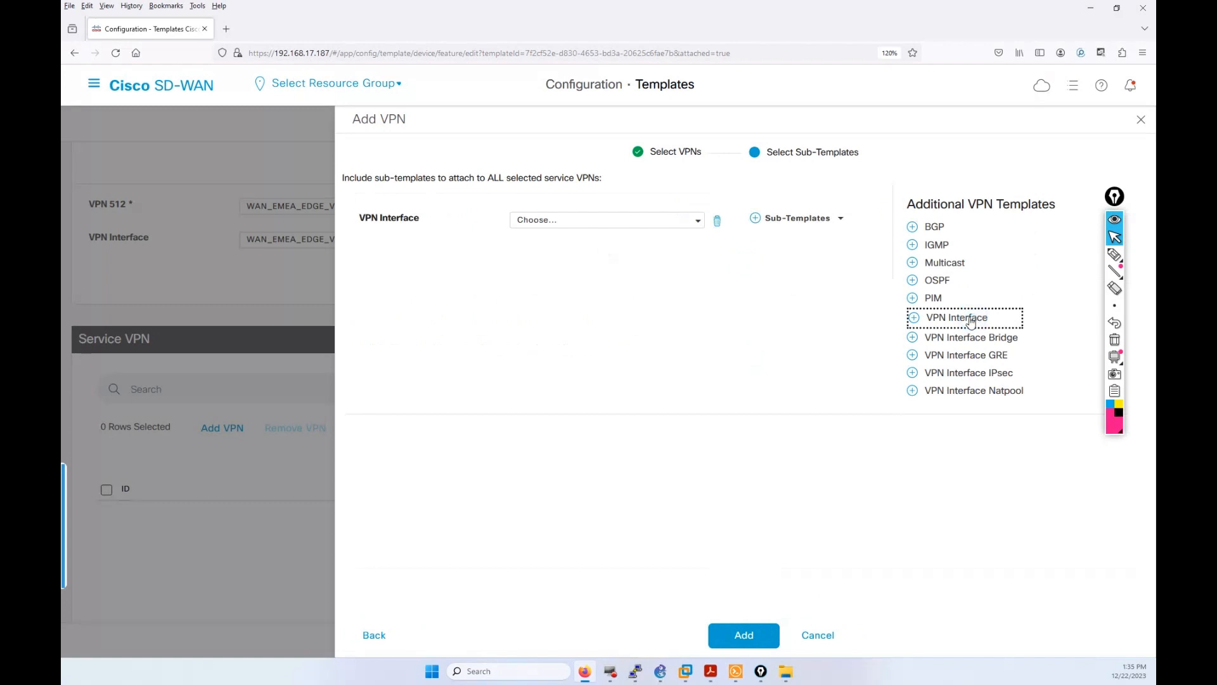
click(654, 229)
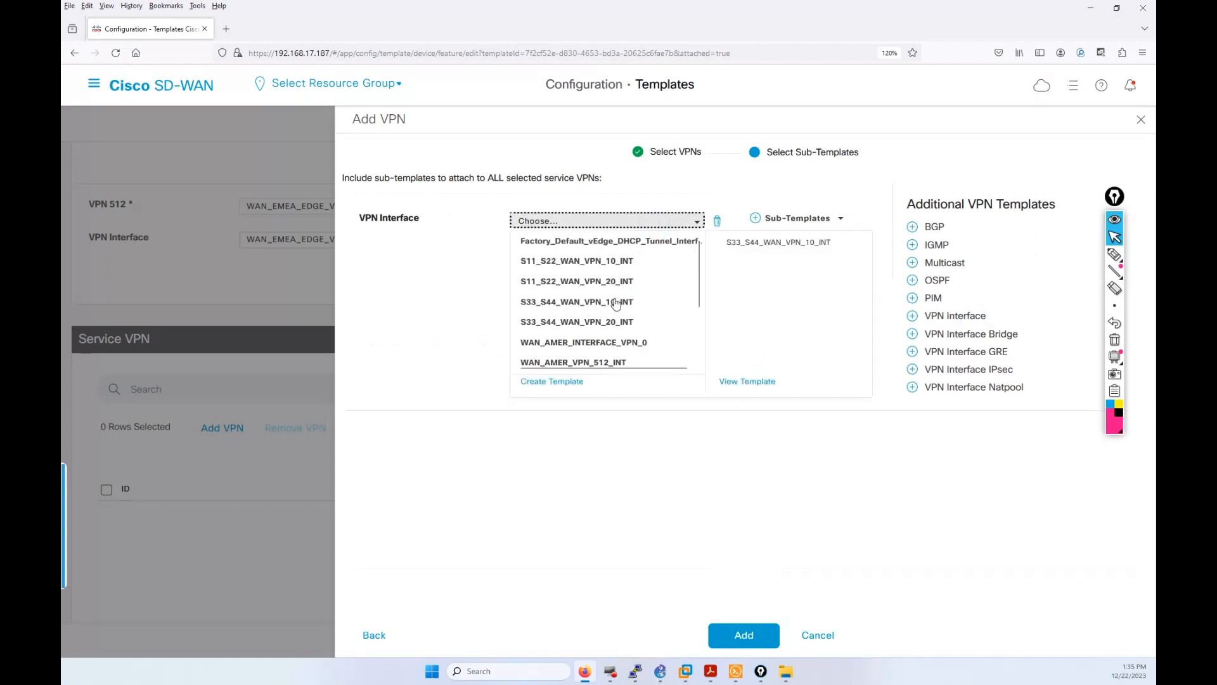
click(550, 307)
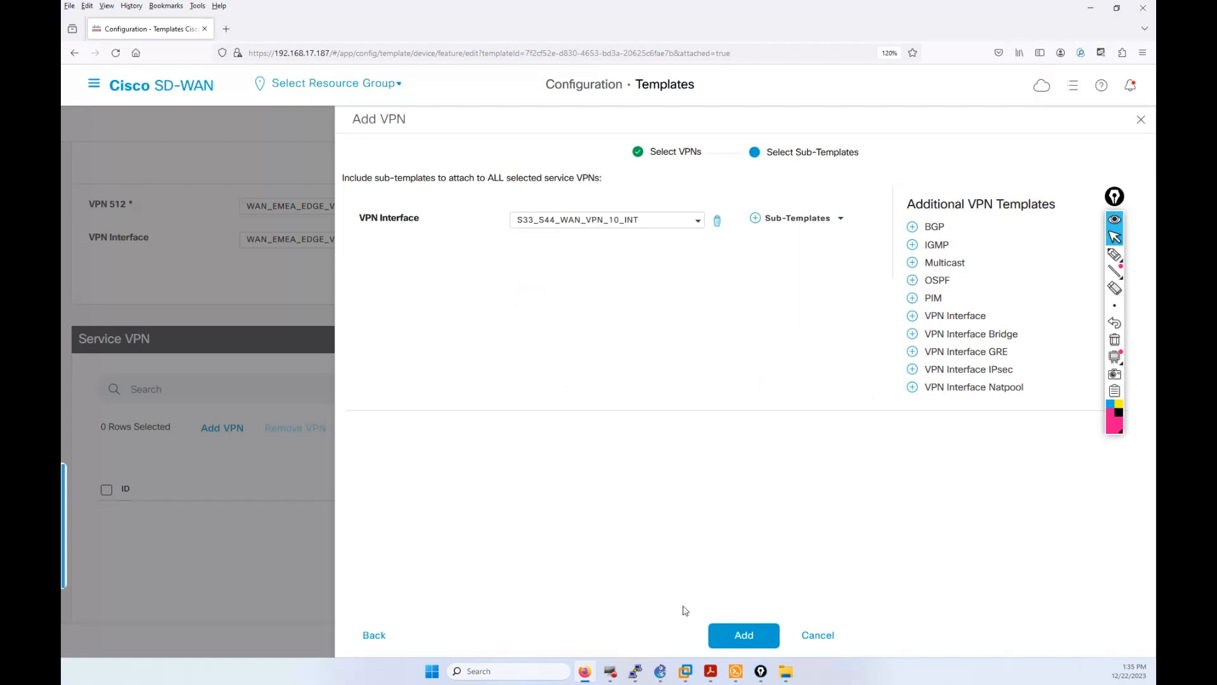
click(738, 634)
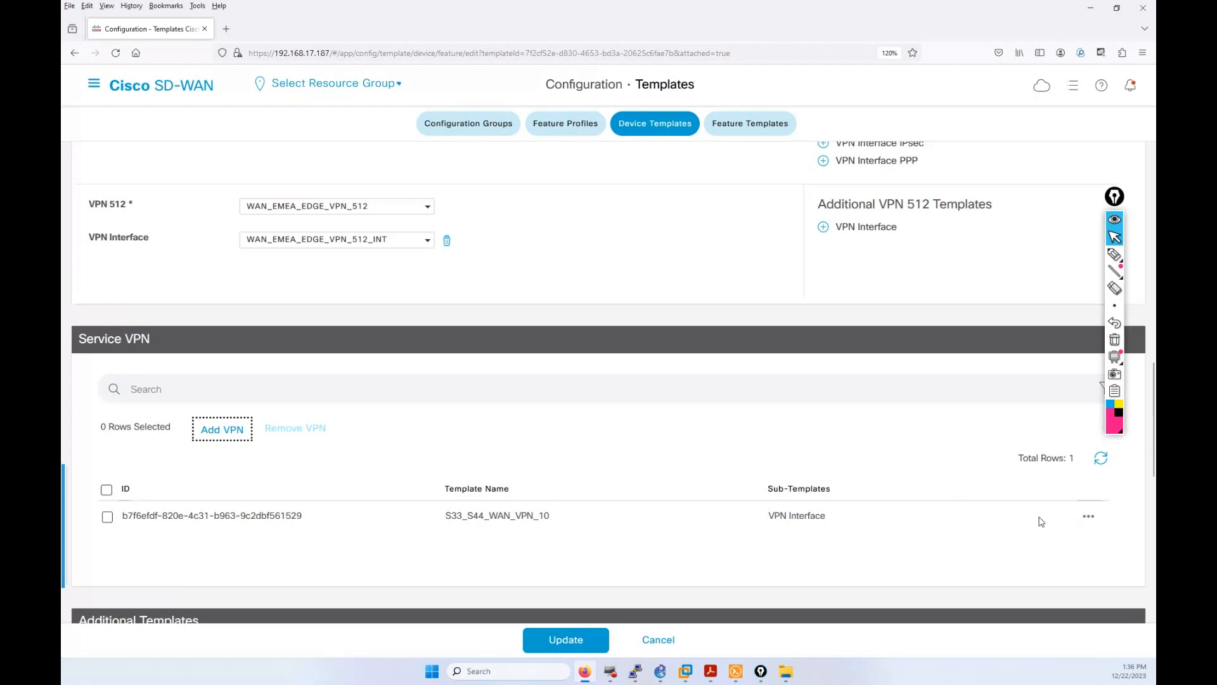
Step: Start adding another service VPN, choose S33_S44_WAN_VPN_20, and continue to its sub-templates
click(204, 433)
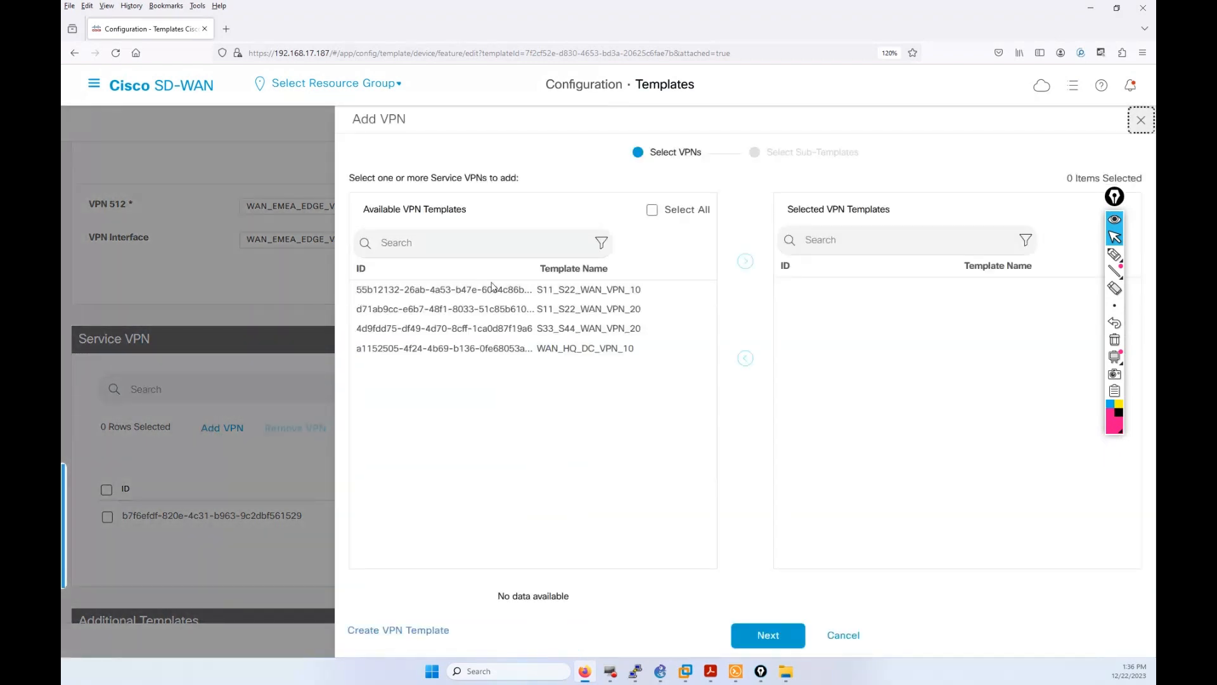
click(530, 327)
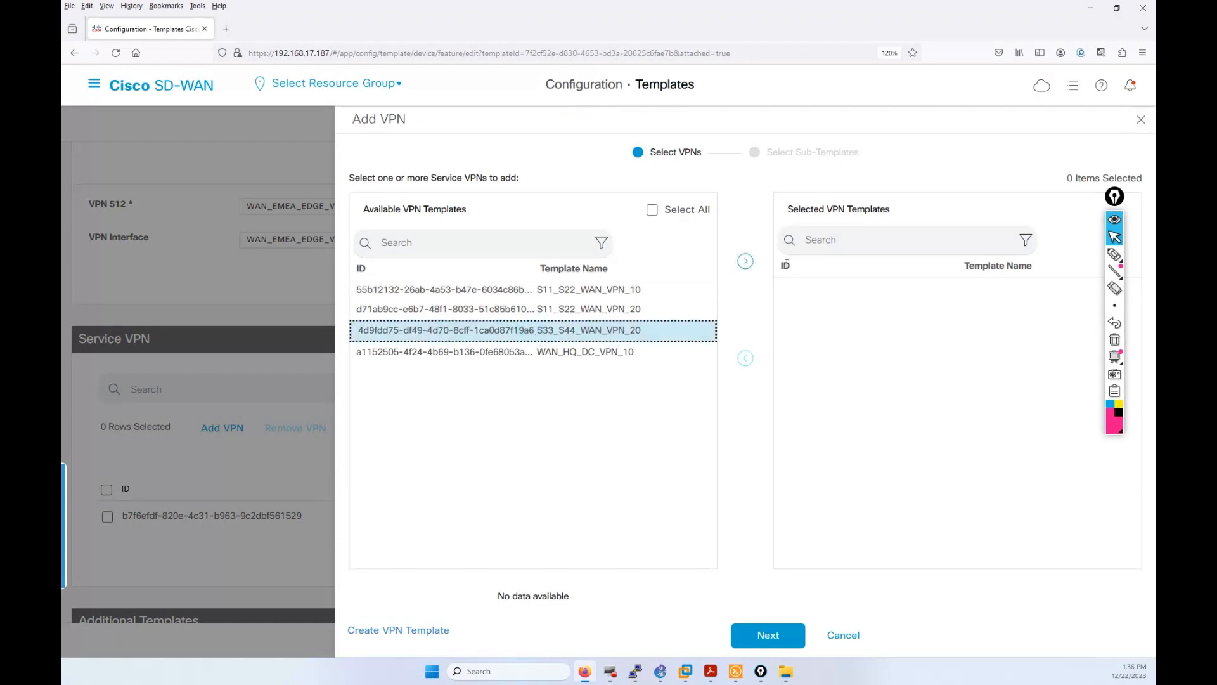
click(745, 261)
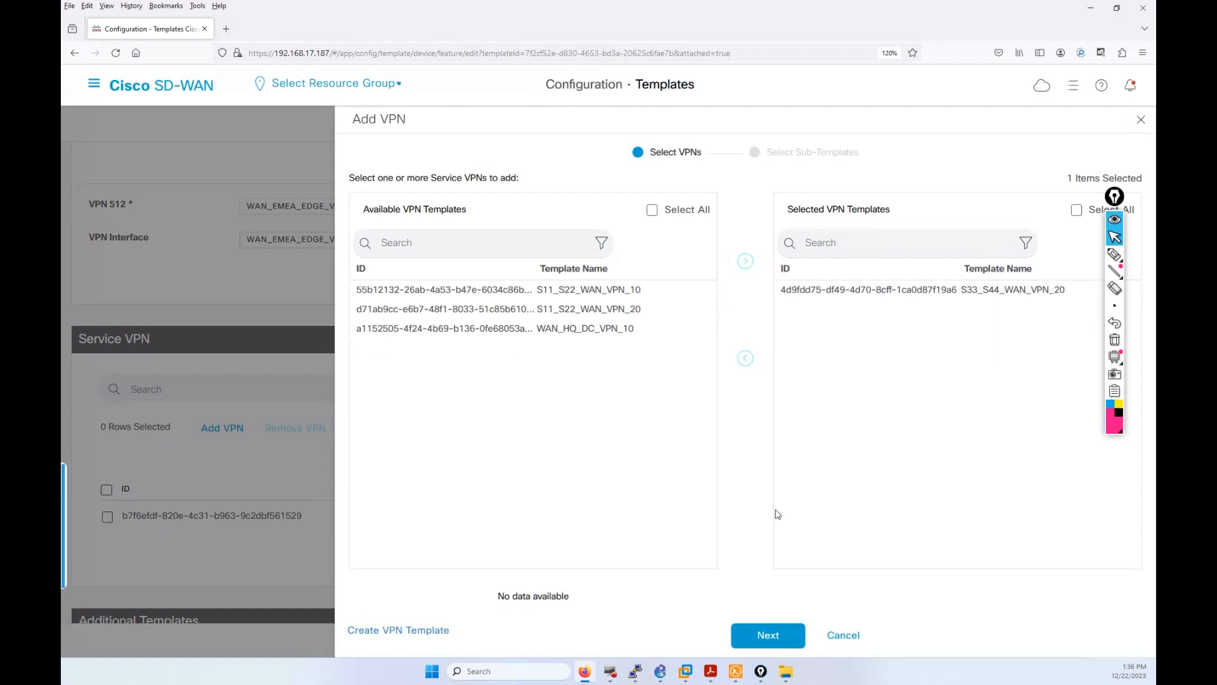
click(768, 635)
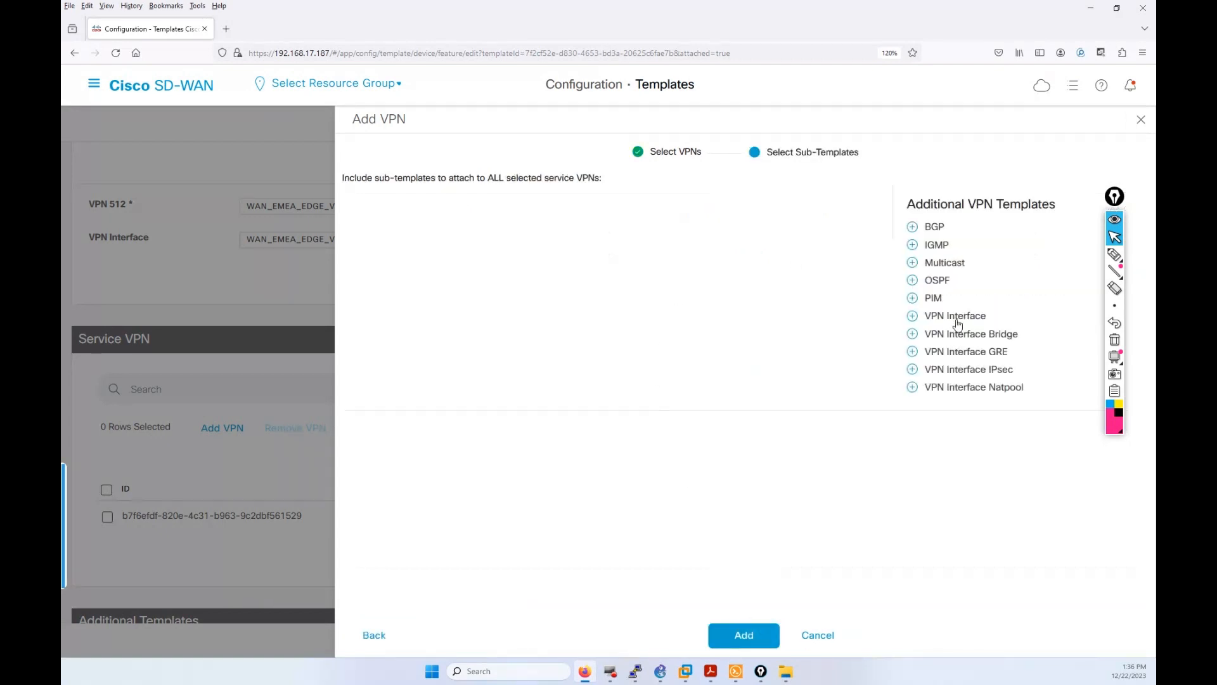
Step: Attach a VPN Interface sub-template using S33_S44_WAN_VPN_20_INT and add the S33_S44_WAN_VPN_20 service VPN to the device template
click(957, 317)
click(647, 228)
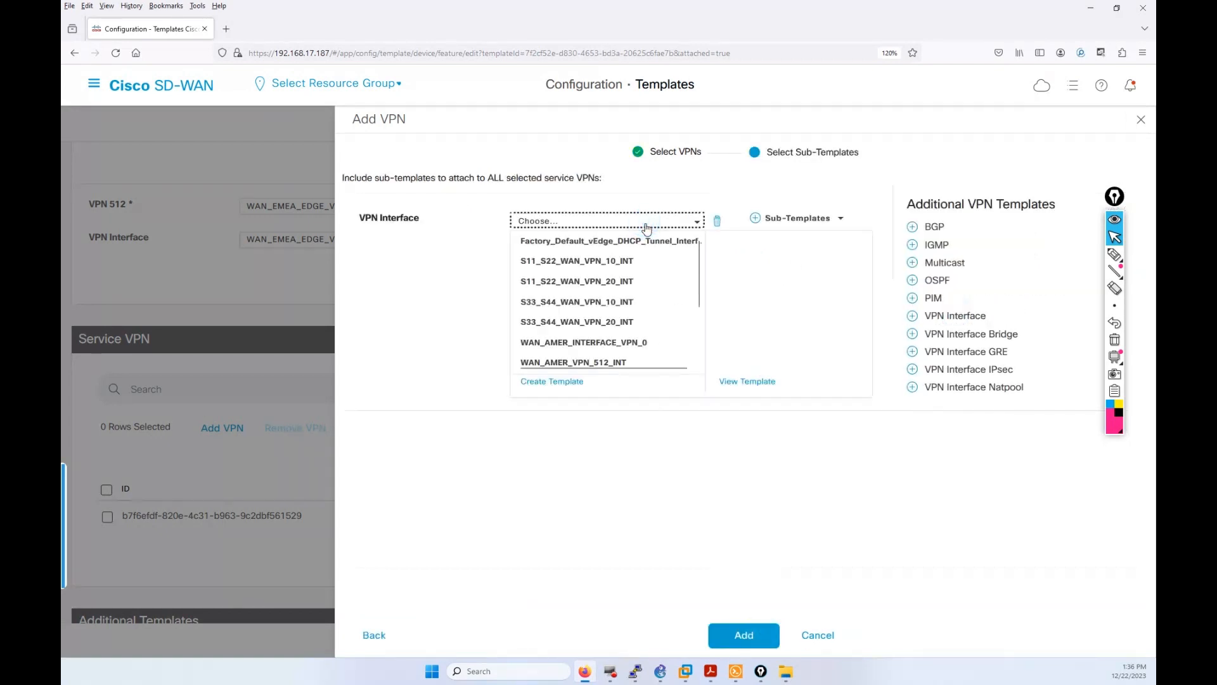
click(543, 322)
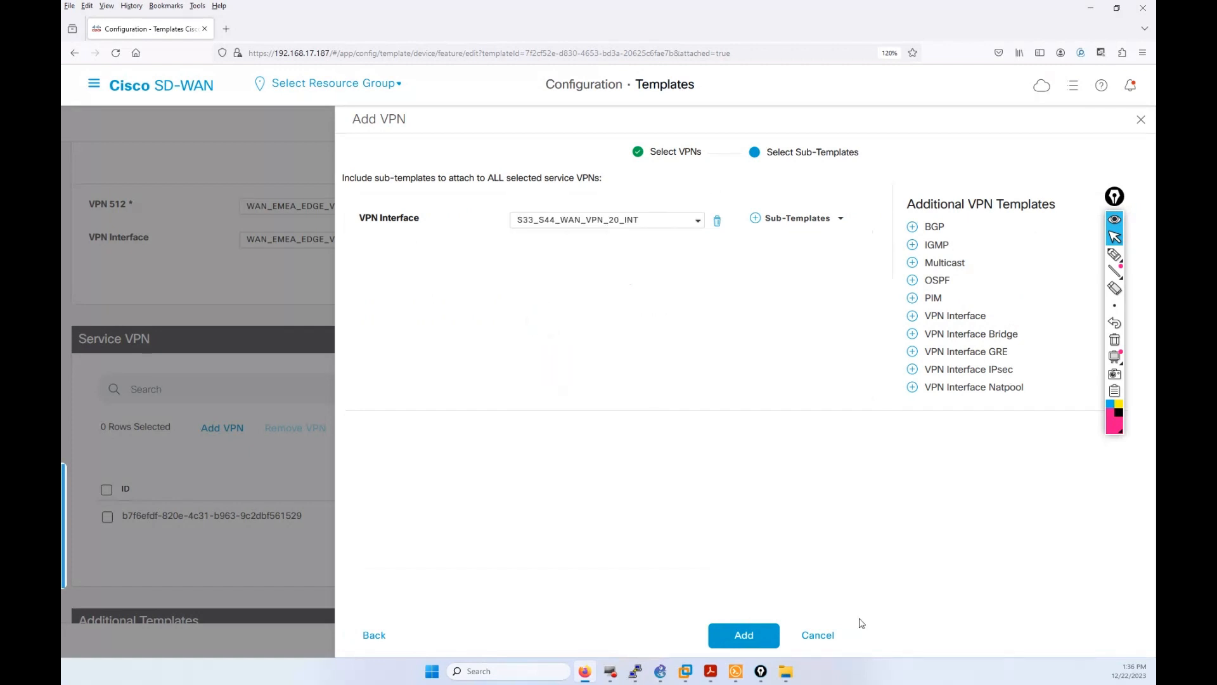
click(763, 644)
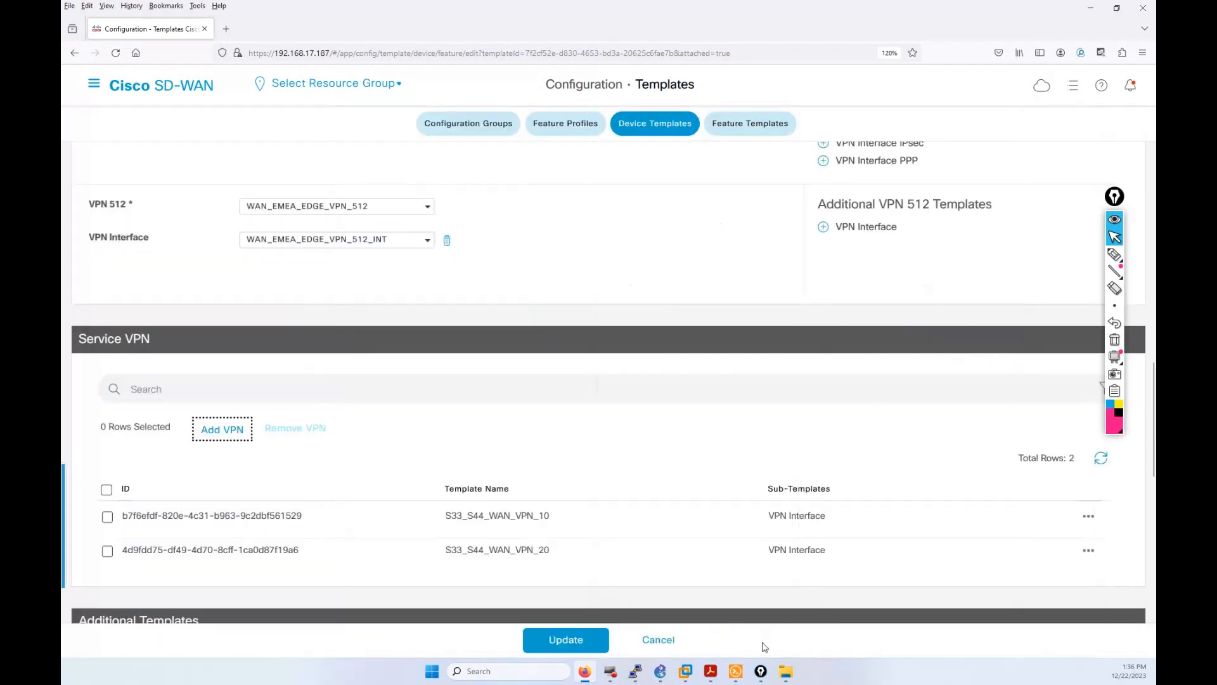
Step: Update the device template and open the device variable list of vEdge-S-33 for editing
click(547, 641)
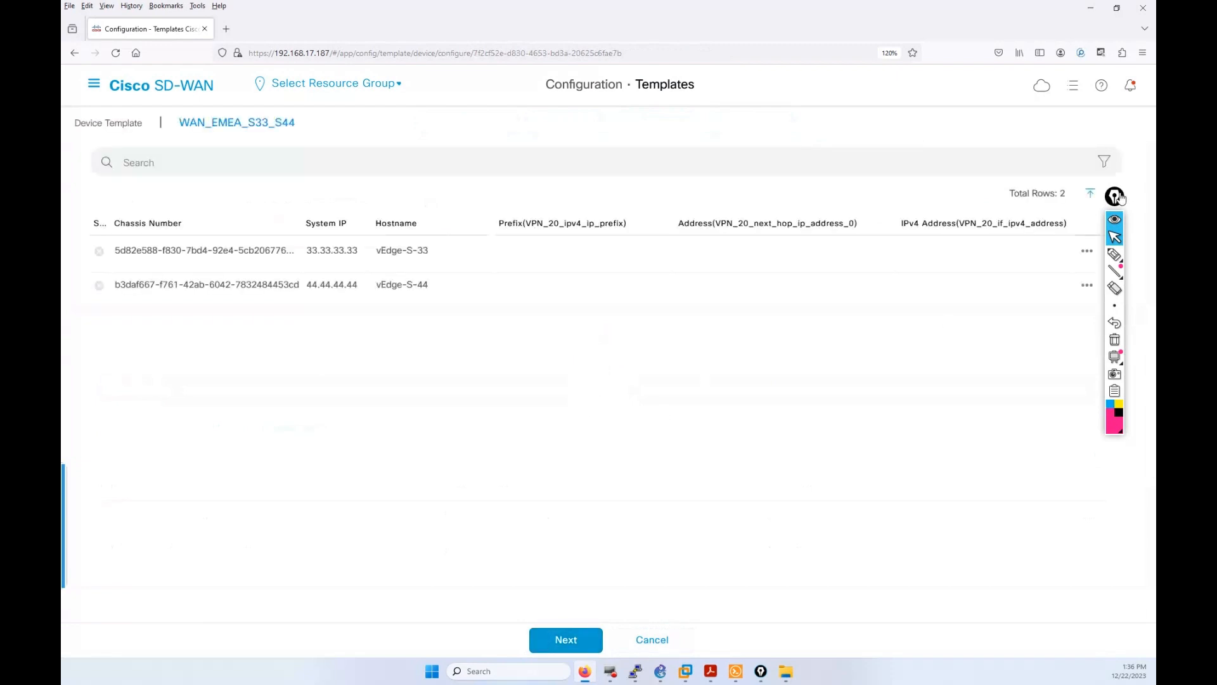
drag(1114, 196, 1138, 187)
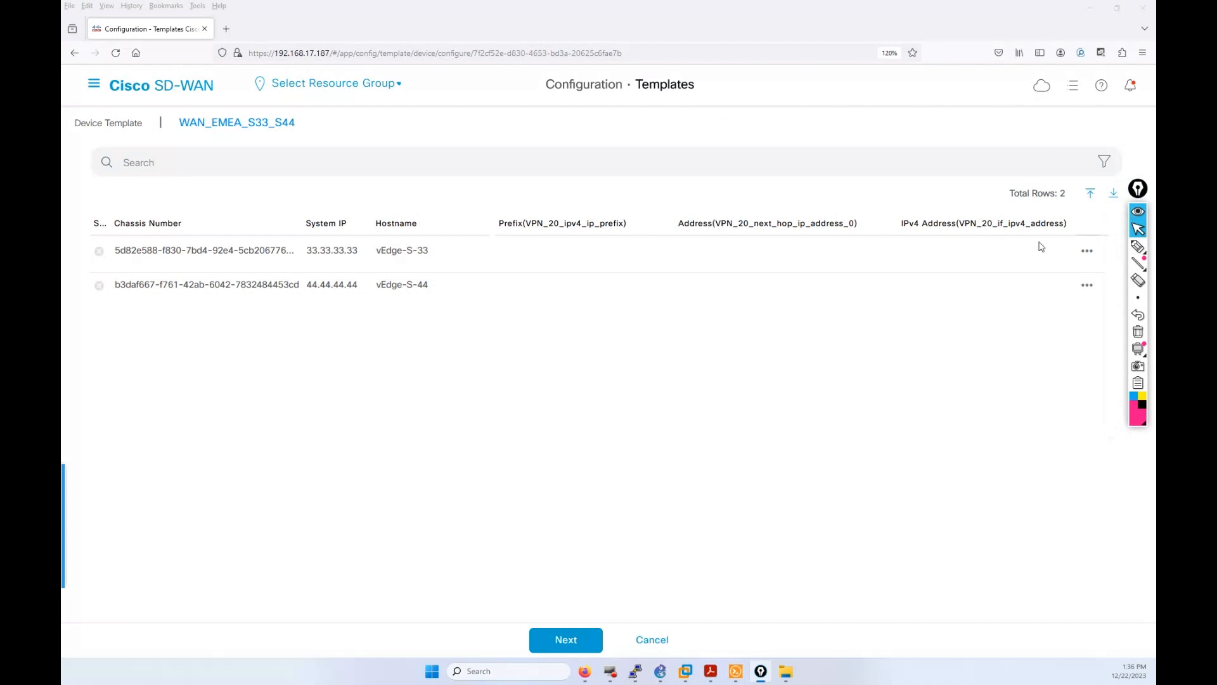
click(1087, 253)
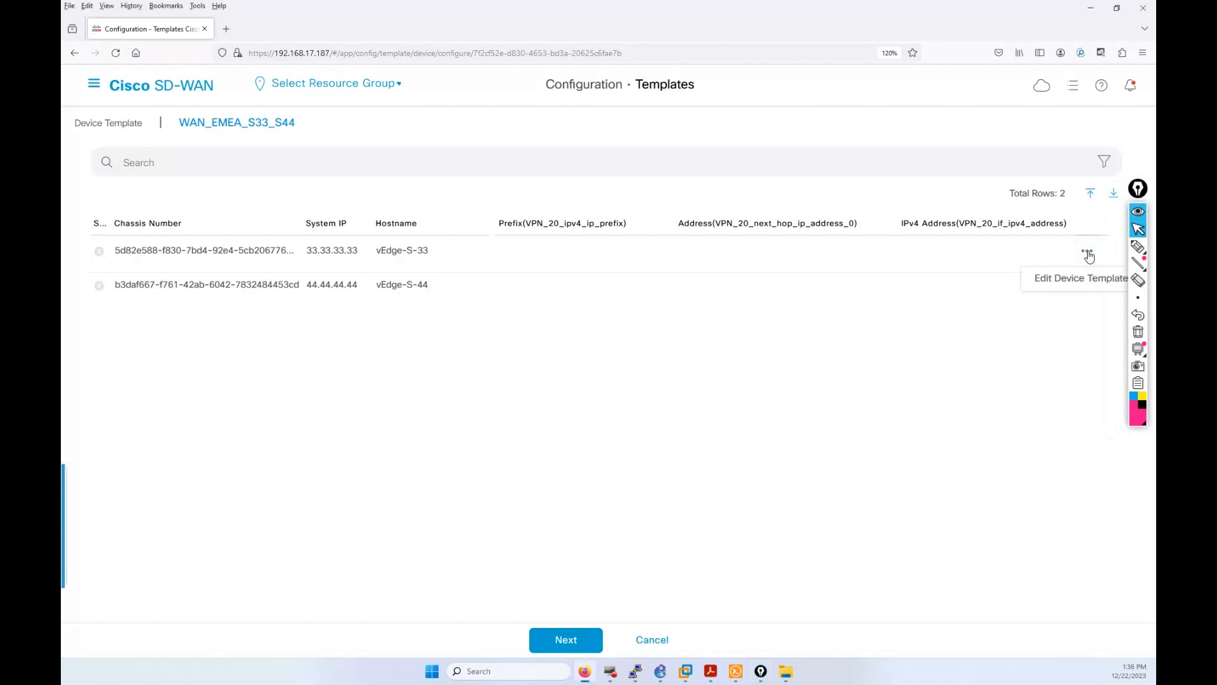
click(1071, 279)
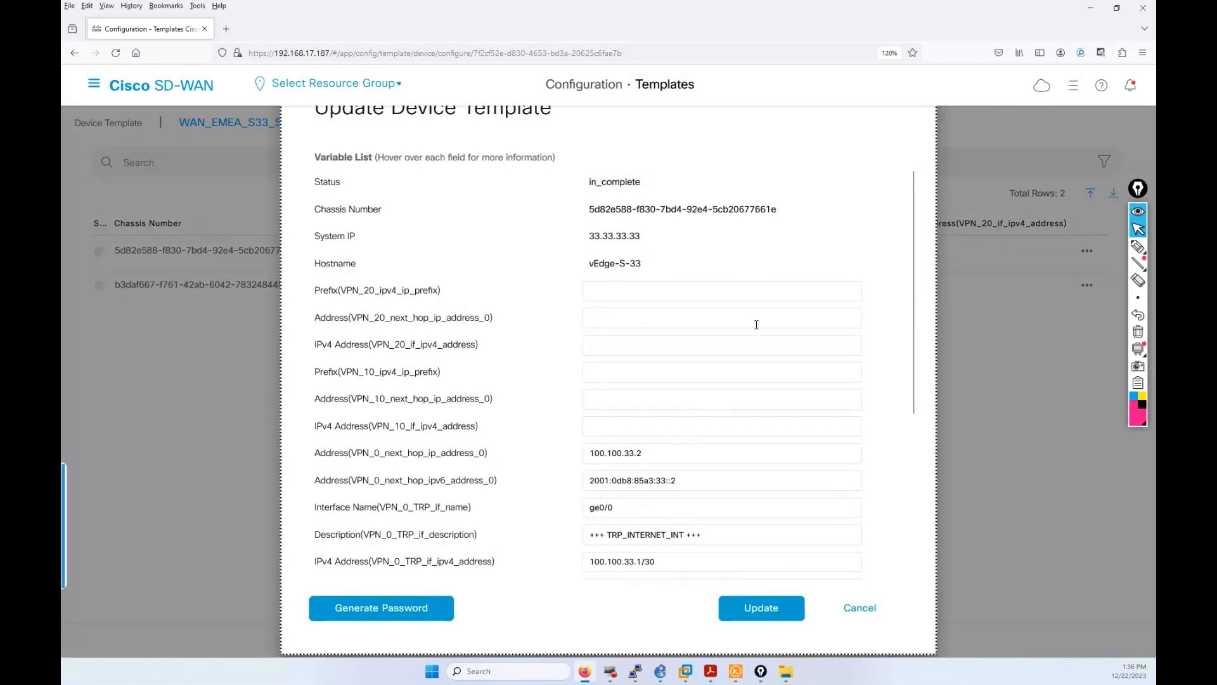
scroll(738, 380, down, 5)
scroll(718, 391, up, 5)
Step: Mark the VPN 20 and VPN 10 prefix, next-hop and interface address variables with the annotation pen and underline the system IP
click(1138, 246)
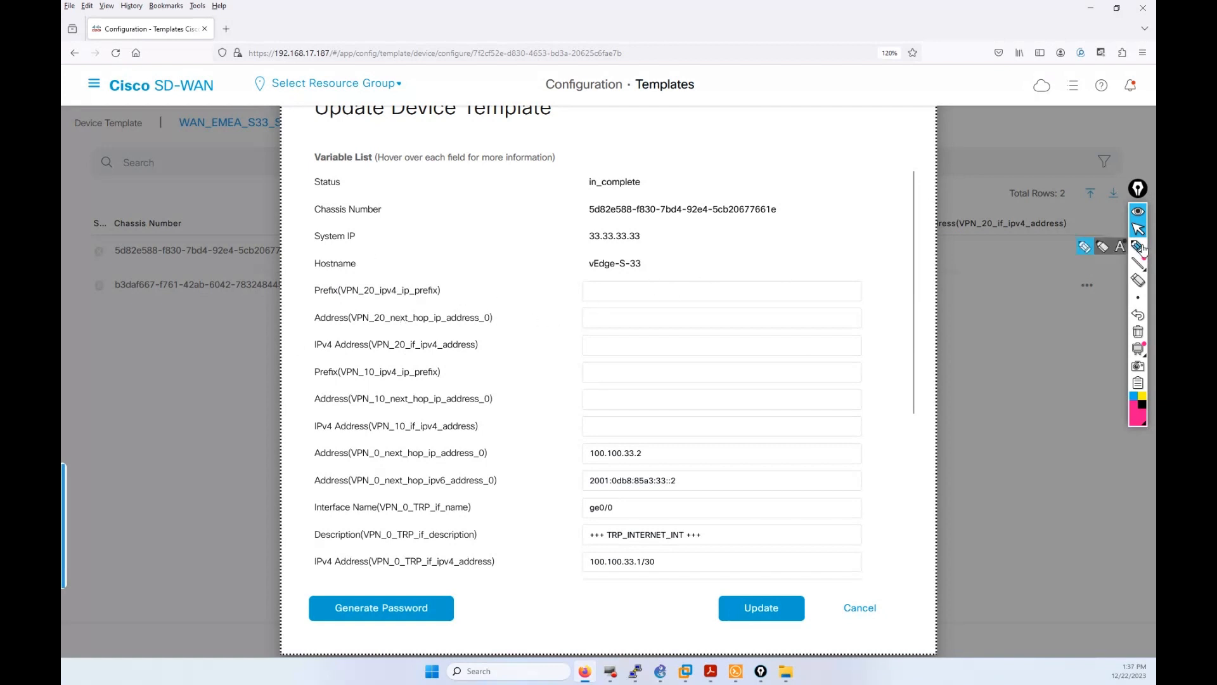
mouse_move(457, 277)
mouse_down()
mouse_move(499, 321)
mouse_move(340, 327)
mouse_move(311, 315)
mouse_move(311, 285)
mouse_up()
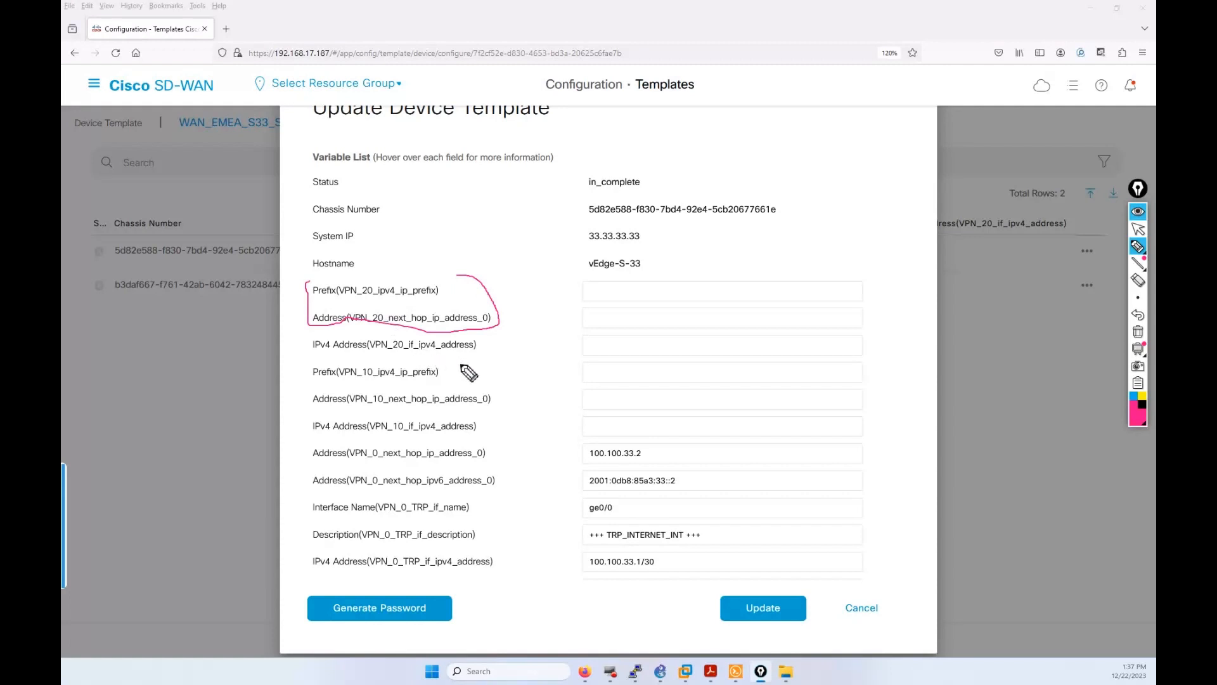
mouse_move(482, 343)
mouse_down()
mouse_move(508, 344)
mouse_move(494, 400)
mouse_move(468, 412)
mouse_up()
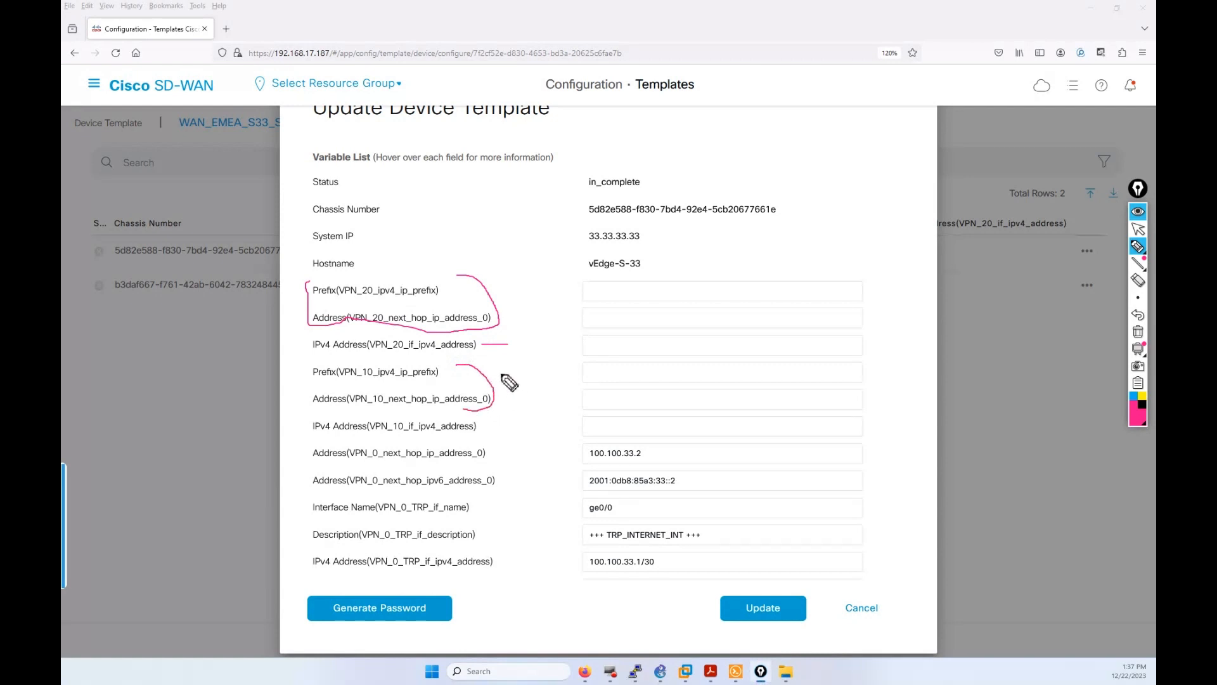
mouse_move(501, 373)
mouse_down()
mouse_move(503, 385)
mouse_move(508, 373)
mouse_up()
drag(483, 425, 507, 426)
drag(589, 242, 662, 240)
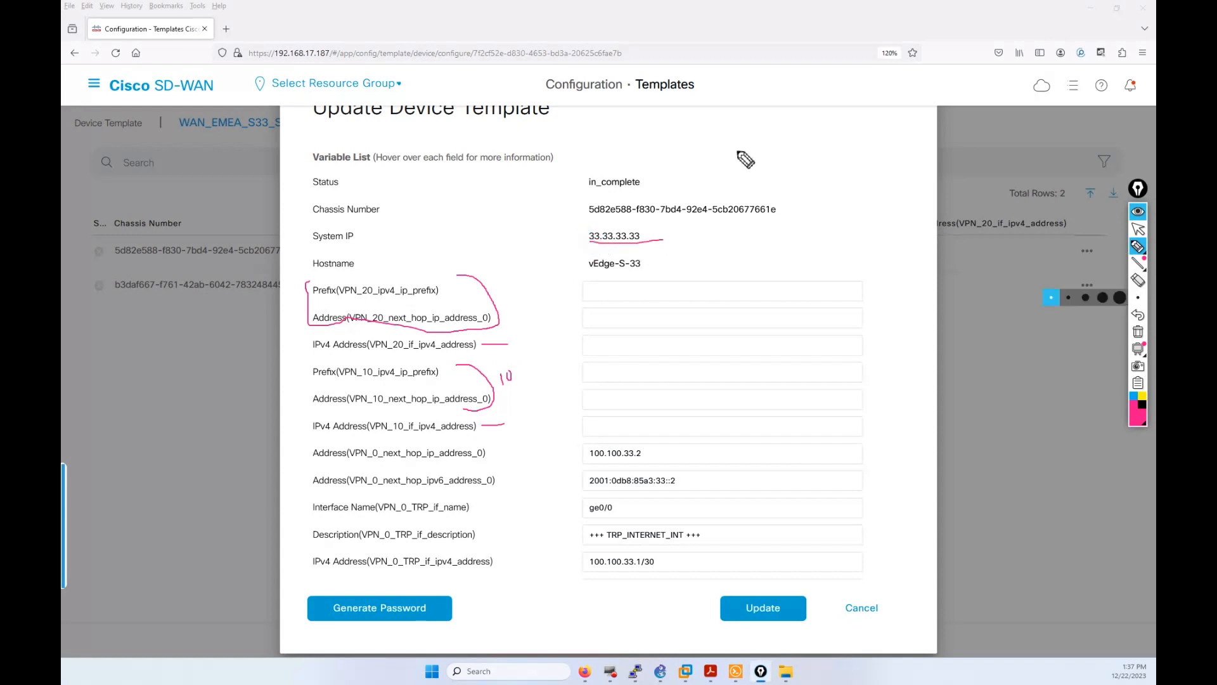
Step: Handwrite the addressing note 172.33.10 with 20 beneath it above the variable list, and return to the normal pointer
mouse_move(726, 143)
mouse_down()
mouse_move(739, 163)
mouse_move(754, 142)
mouse_move(757, 159)
mouse_move(769, 139)
mouse_move(771, 153)
mouse_move(788, 139)
mouse_move(781, 156)
mouse_up()
click(759, 157)
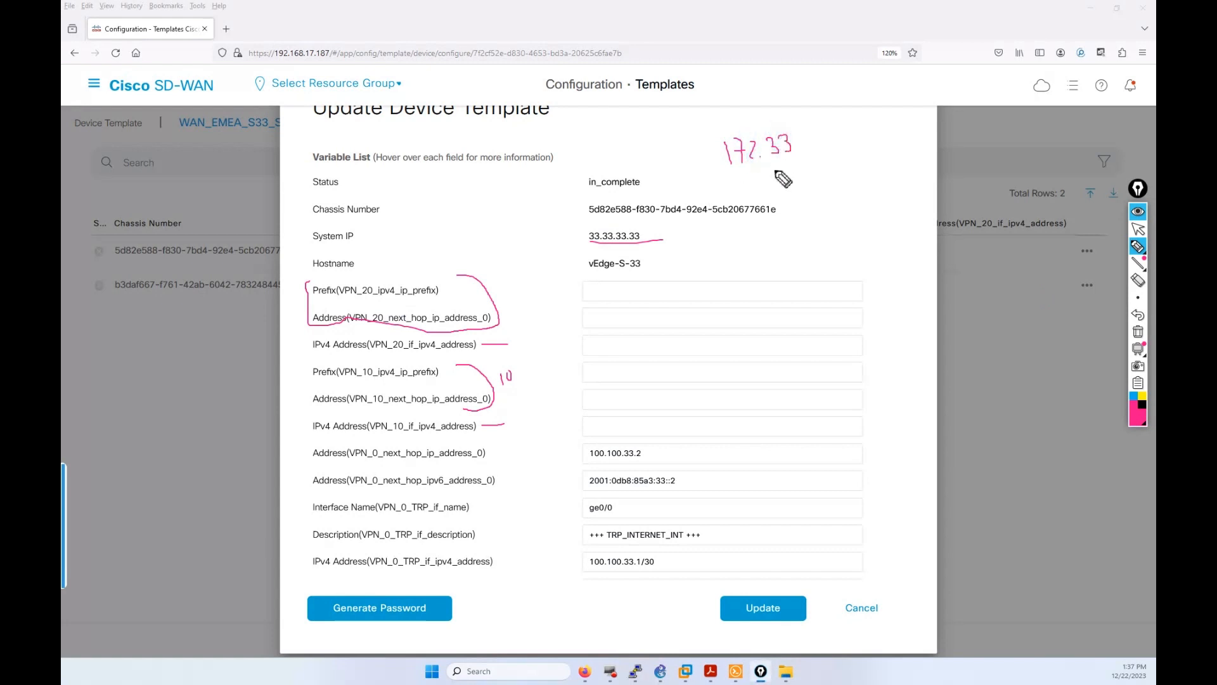
click(798, 147)
drag(803, 132, 818, 149)
mouse_move(816, 160)
mouse_down()
mouse_move(829, 175)
mouse_move(831, 157)
mouse_up()
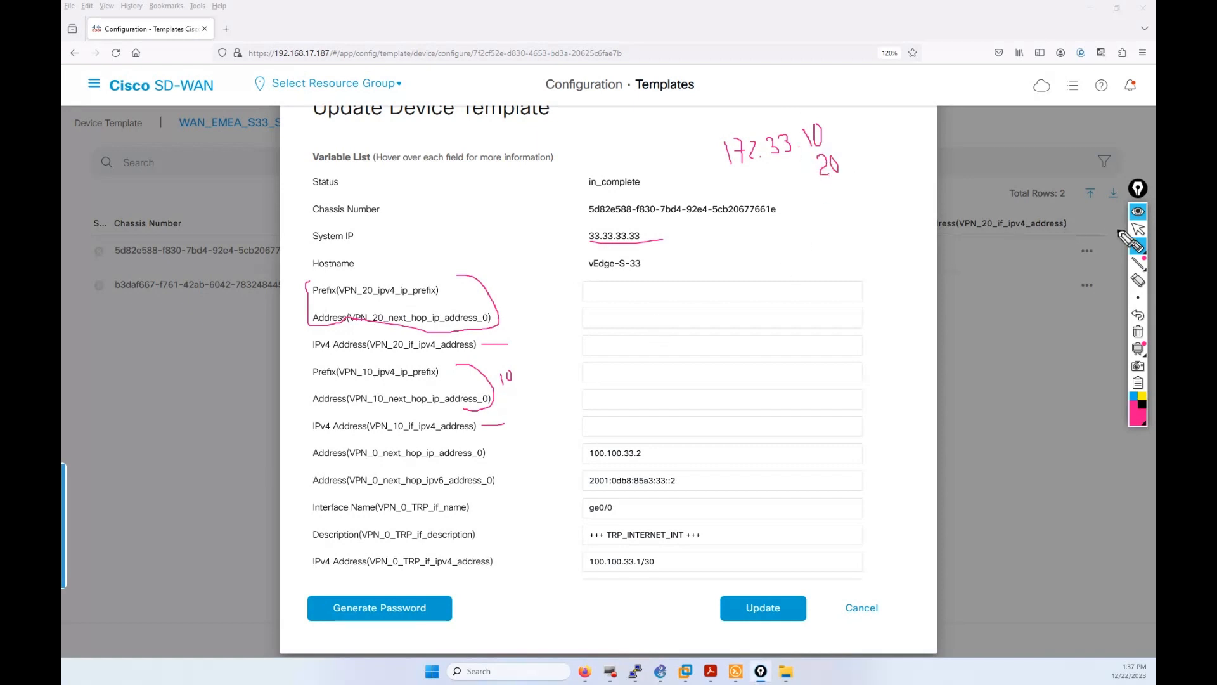
click(1137, 228)
Step: Set the VPN 20 IPv4 prefix to 172.33.20.0/24 and the VPN 20 next-hop address to 172.33.20.100 for vEdge-S-33
click(622, 286)
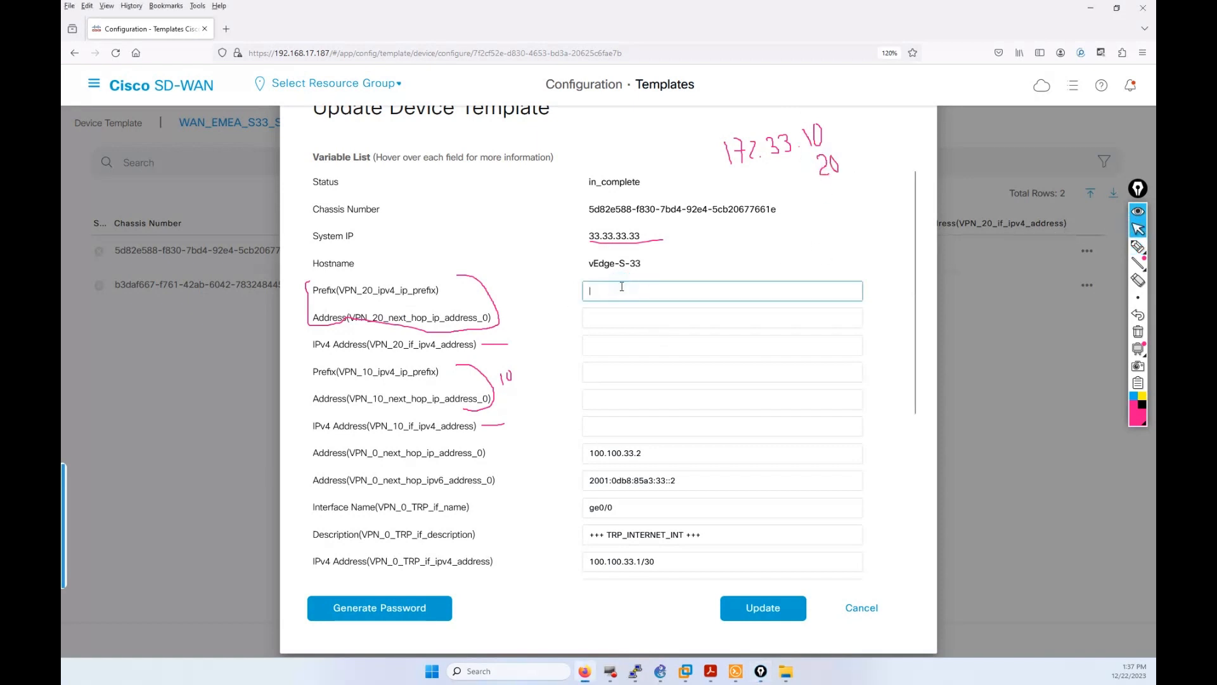
text(172.)
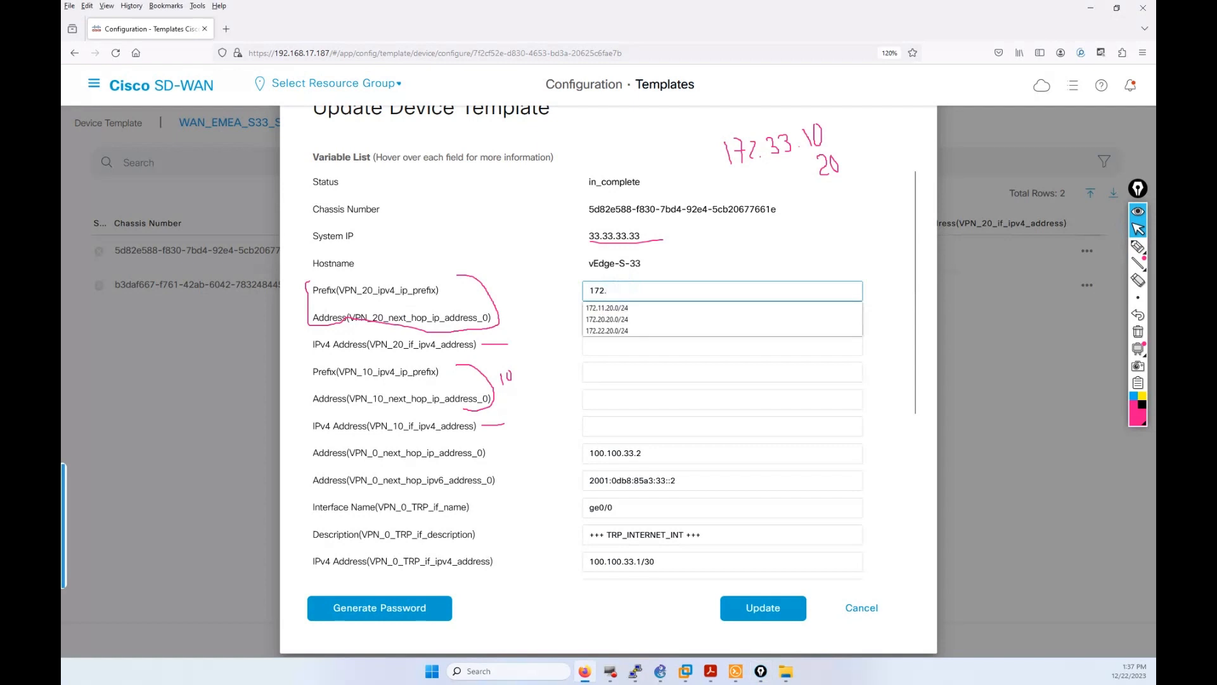
text(33.20.0/24)
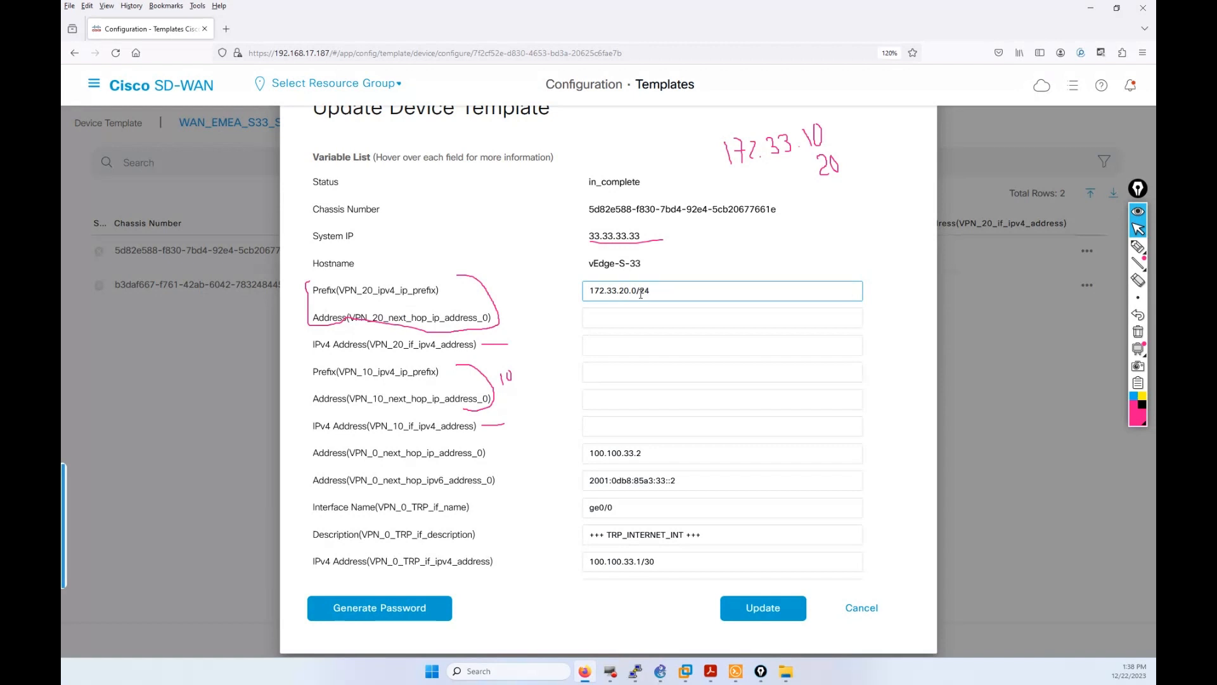
click(607, 322)
text(1)
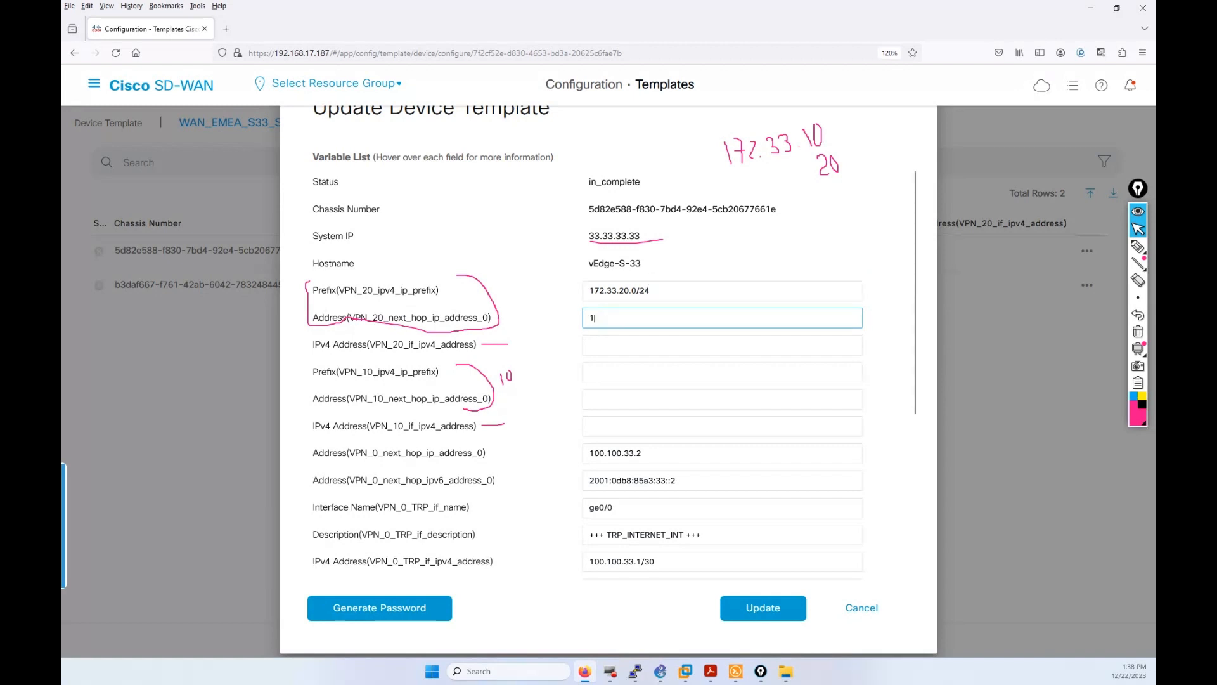
text(72.33.20.100)
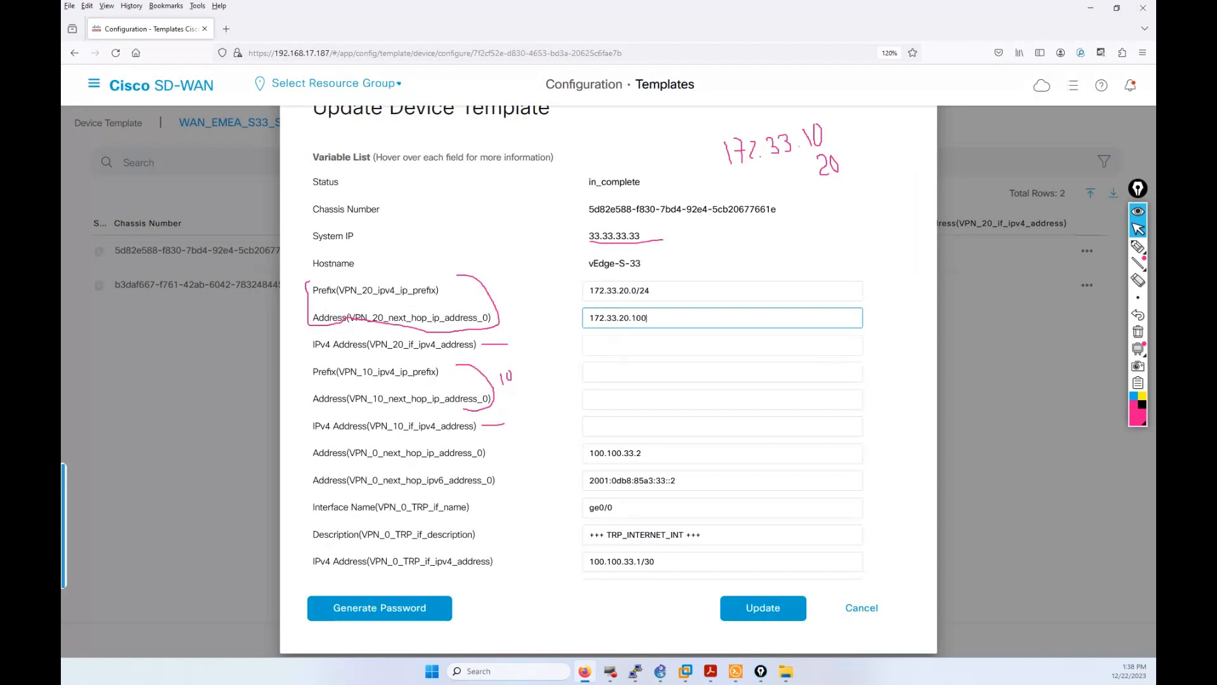
Step: Set the VPN 20 interface IPv4 address to 172.33.20.1/24, reusing the VPN 20 prefix value
triple_click(647, 291)
key(ctrl+c)
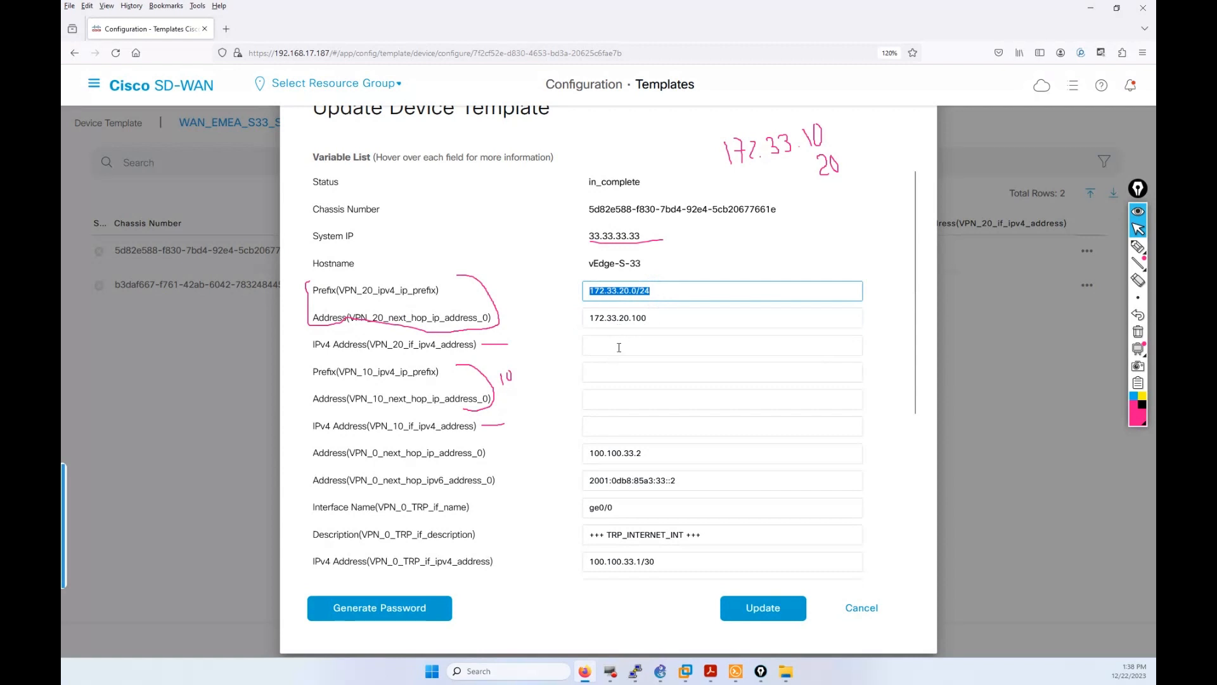
click(619, 347)
key(ctrl+v)
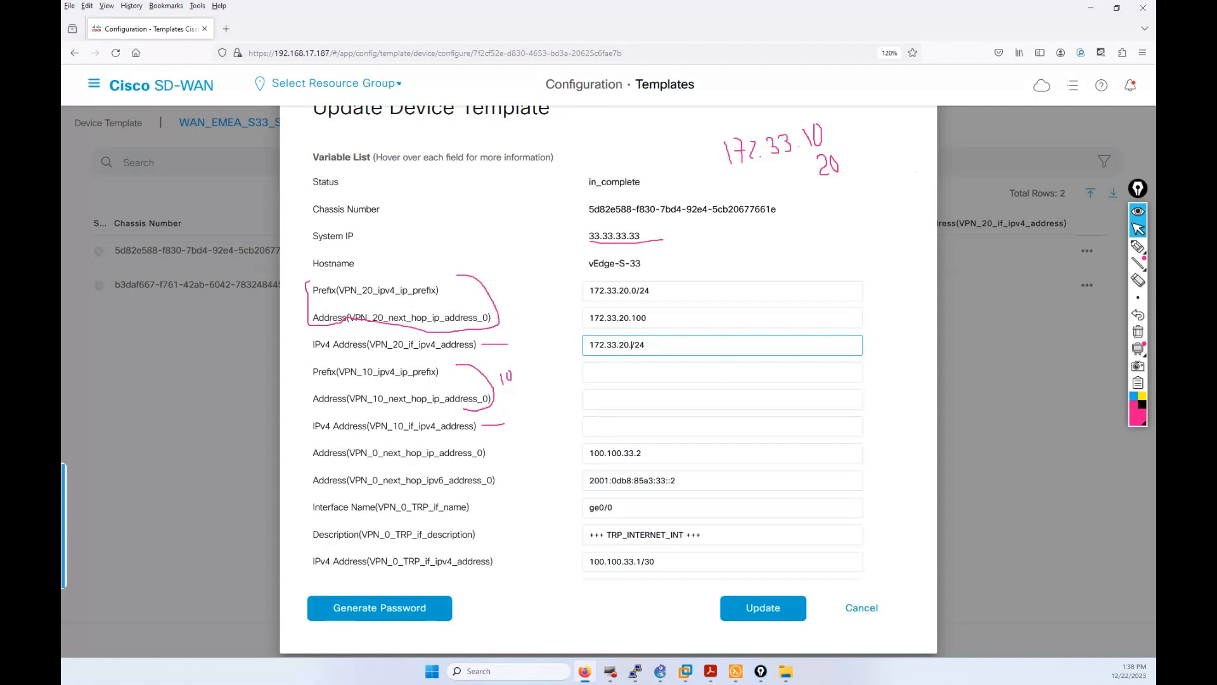
Step: Set the VPN 10 IPv4 prefix to 172.33.10.0/24 and the next-hop address to 172.33.10.100, adapting copies of the VPN 20 values
click(645, 290)
drag(651, 290, 586, 292)
key(ctrl+c)
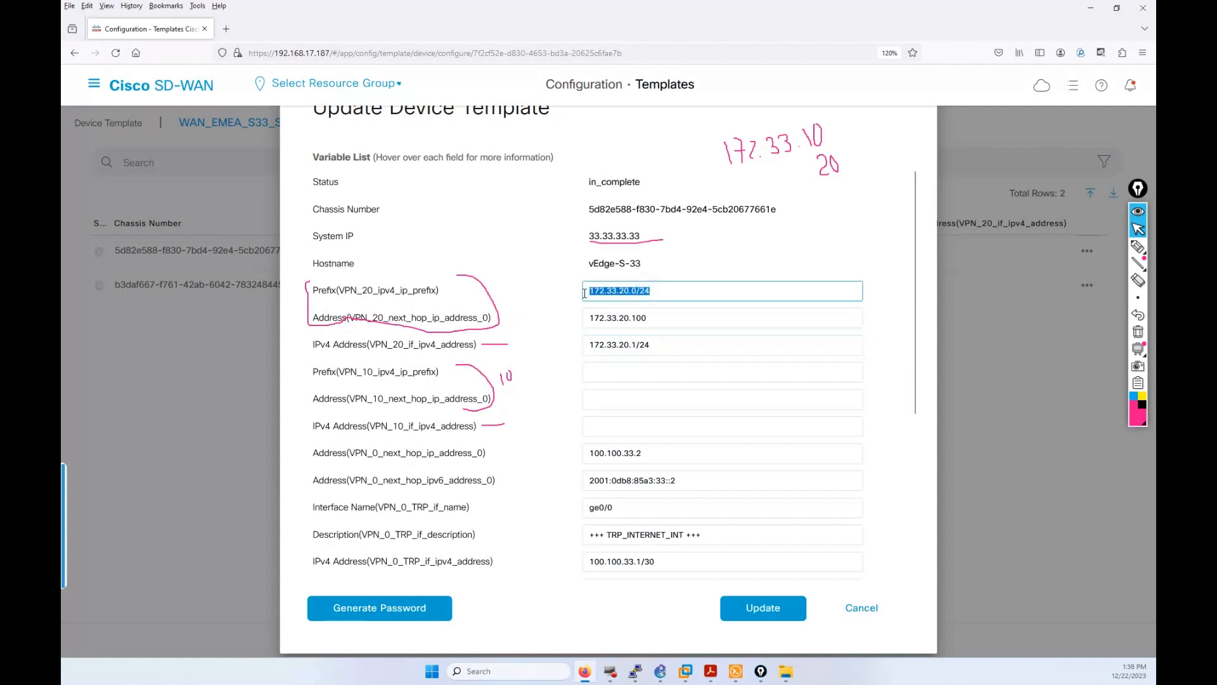
click(632, 371)
key(ctrl+v)
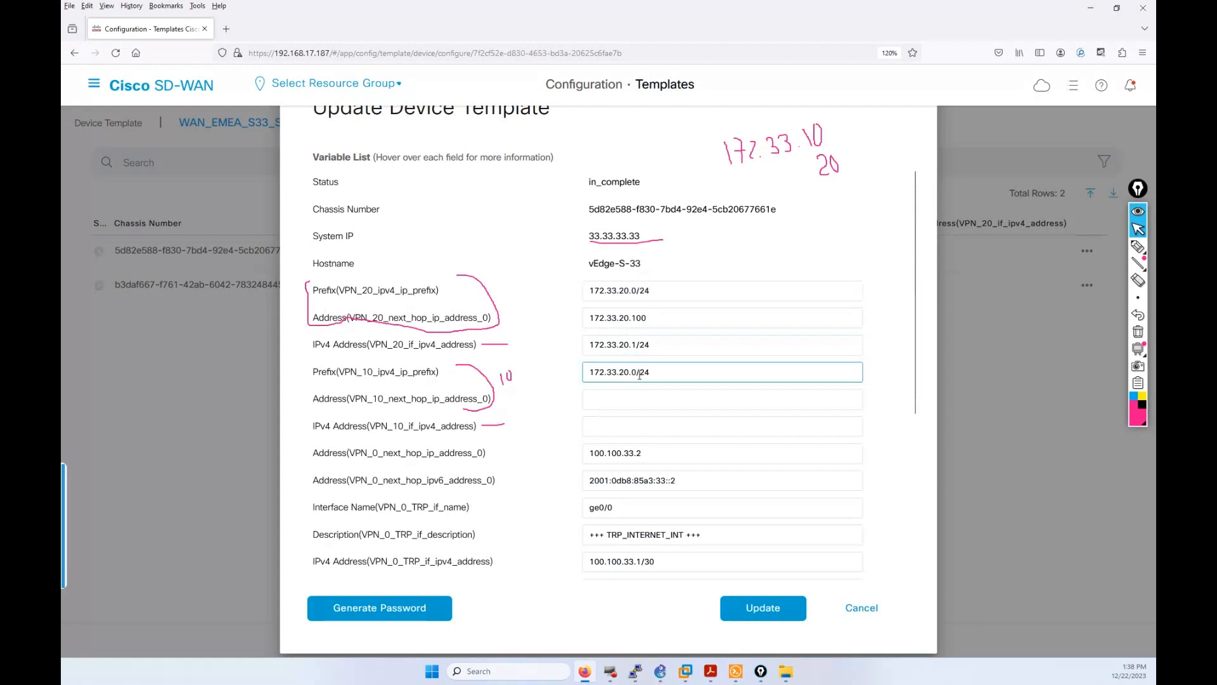
click(624, 372)
key(BackSpace)
text(1)
drag(648, 320, 583, 318)
key(ctrl+c)
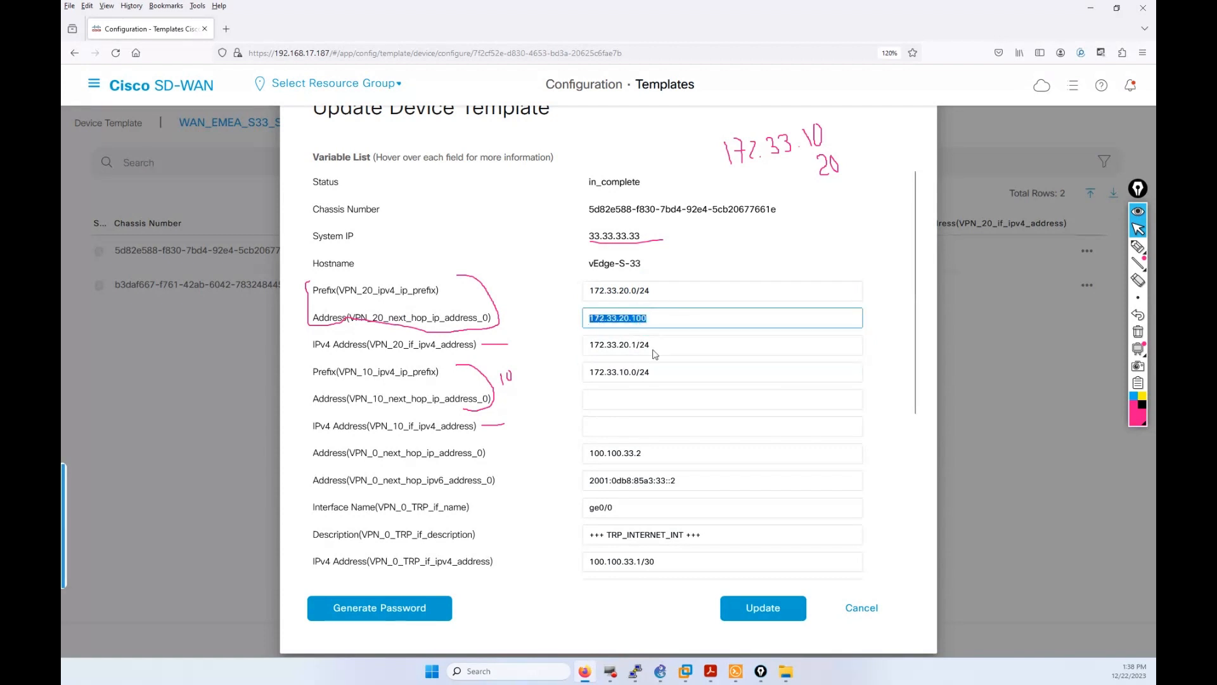
click(644, 398)
key(ctrl+v)
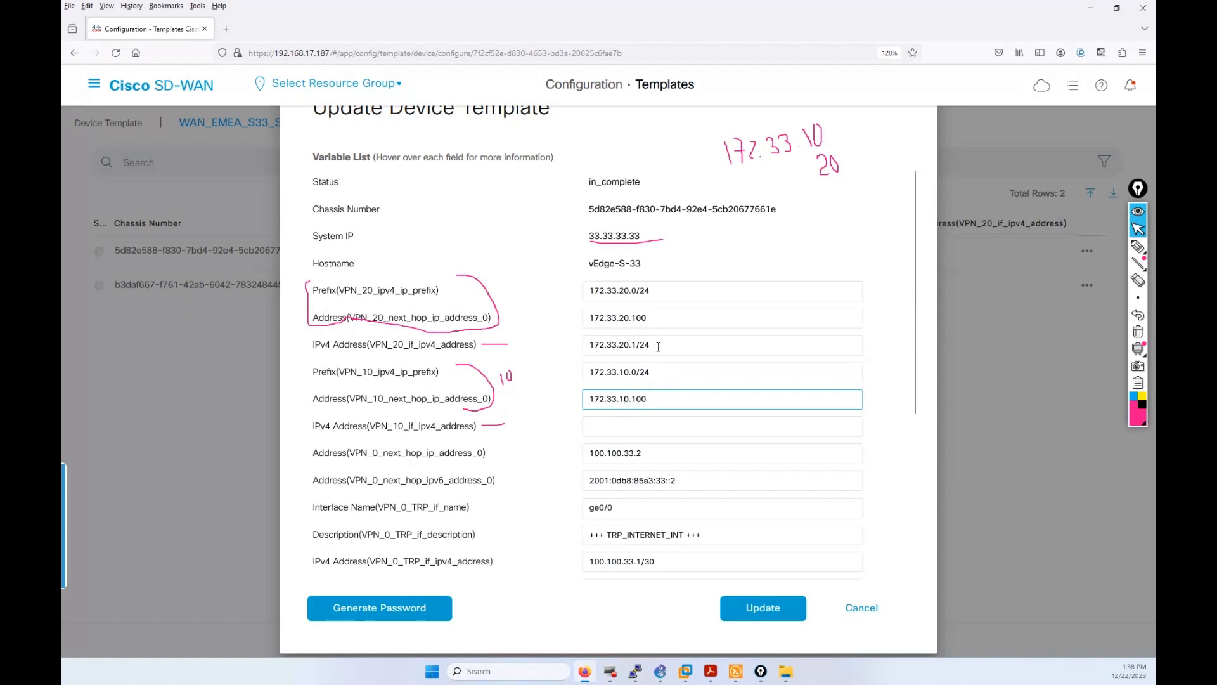
Step: Set the VPN 10 interface IPv4 address to 172.33.10.1/24, adapting a copy of the VPN 20 interface address
drag(658, 347, 583, 347)
key(ctrl+c)
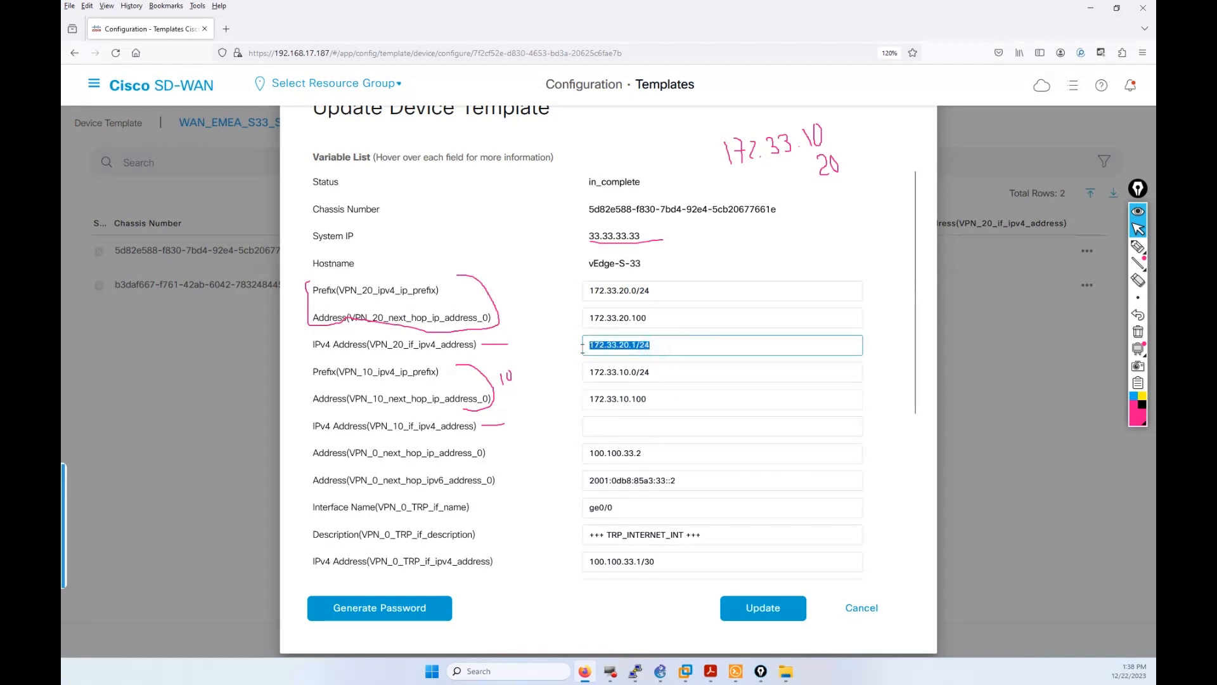
click(634, 427)
key(ctrl+v)
click(628, 430)
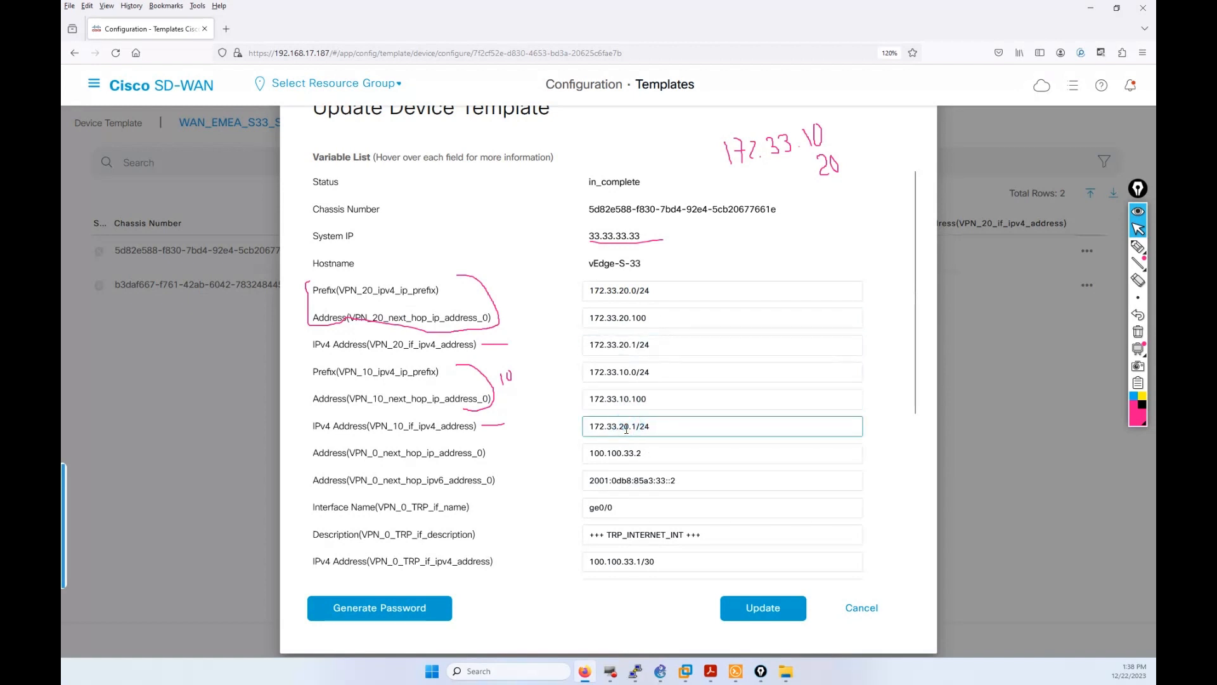
key(BackSpace)
text(1)
Step: Underline the VPN 20 prefix, next-hop and interface values with the pen, and clear all annotations from the screen
click(1137, 248)
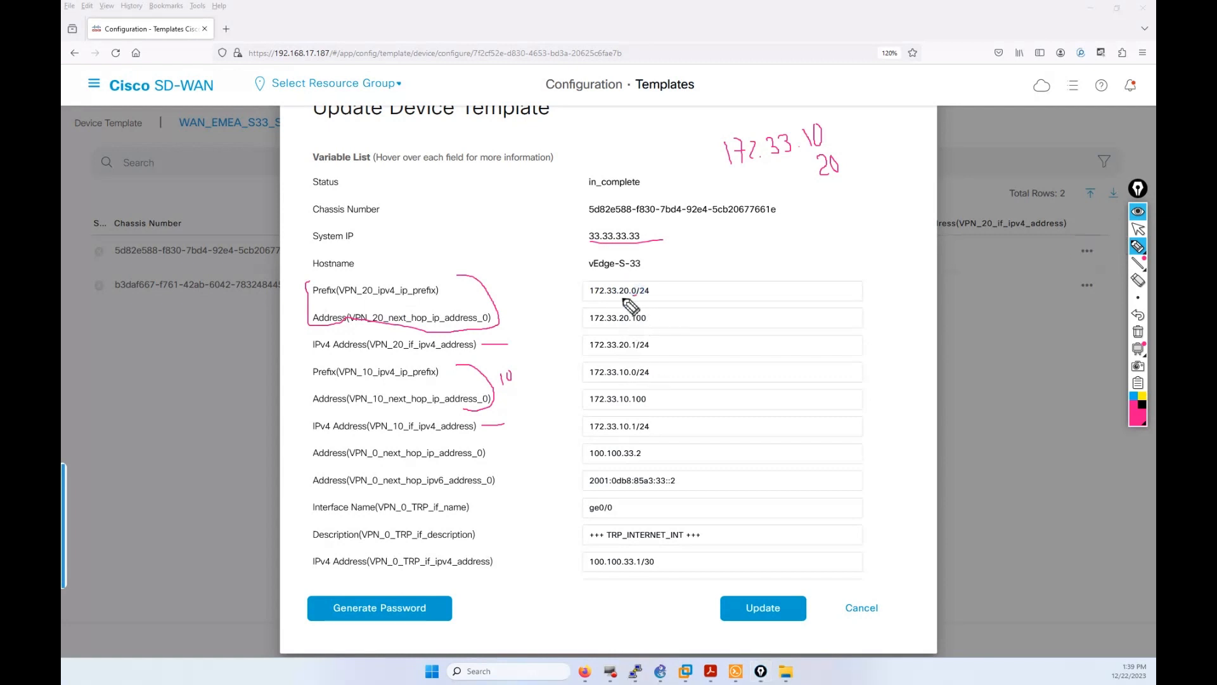
mouse_move(637, 295)
mouse_down()
mouse_move(605, 296)
mouse_move(641, 326)
mouse_up()
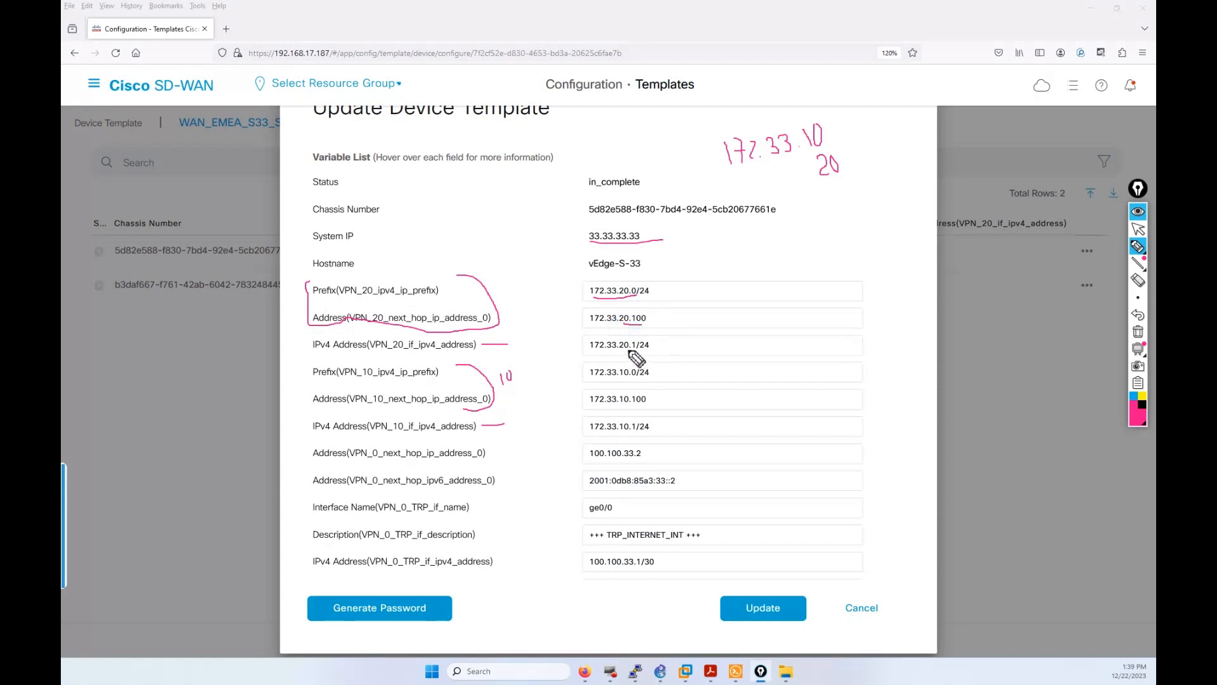
drag(627, 349, 642, 350)
click(1138, 331)
click(1137, 229)
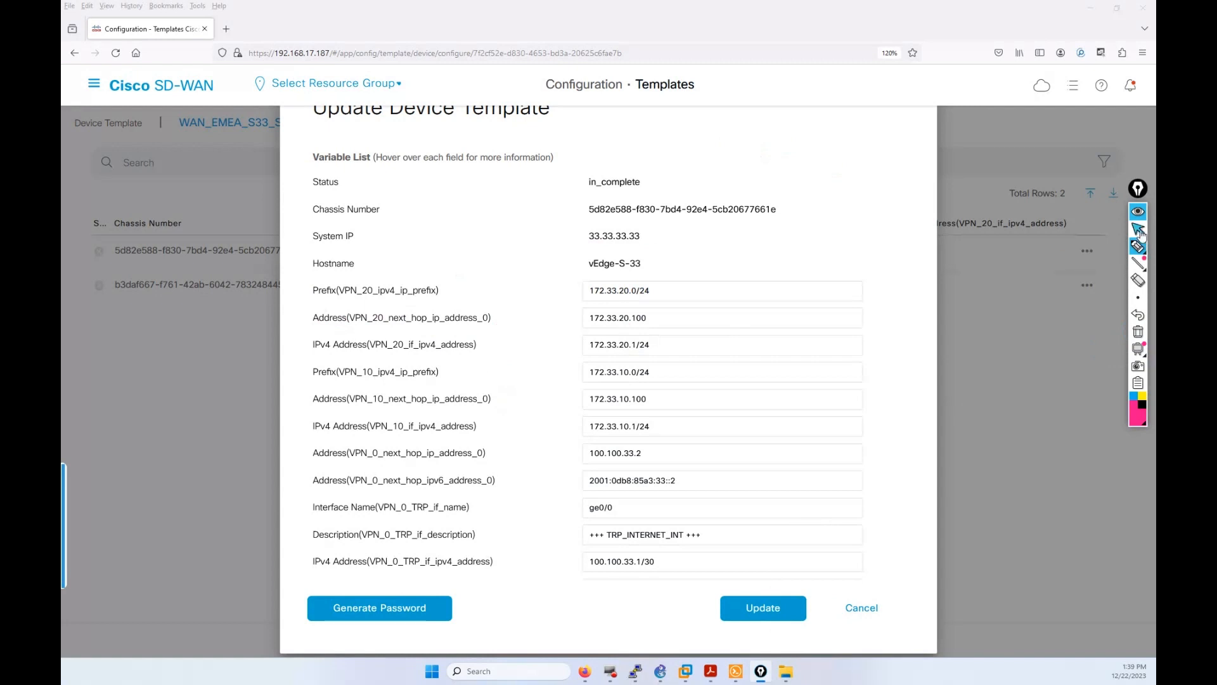
Step: Save the vEdge-S-33 variables and open the device template variables of vEdge-S-44 for editing
click(745, 612)
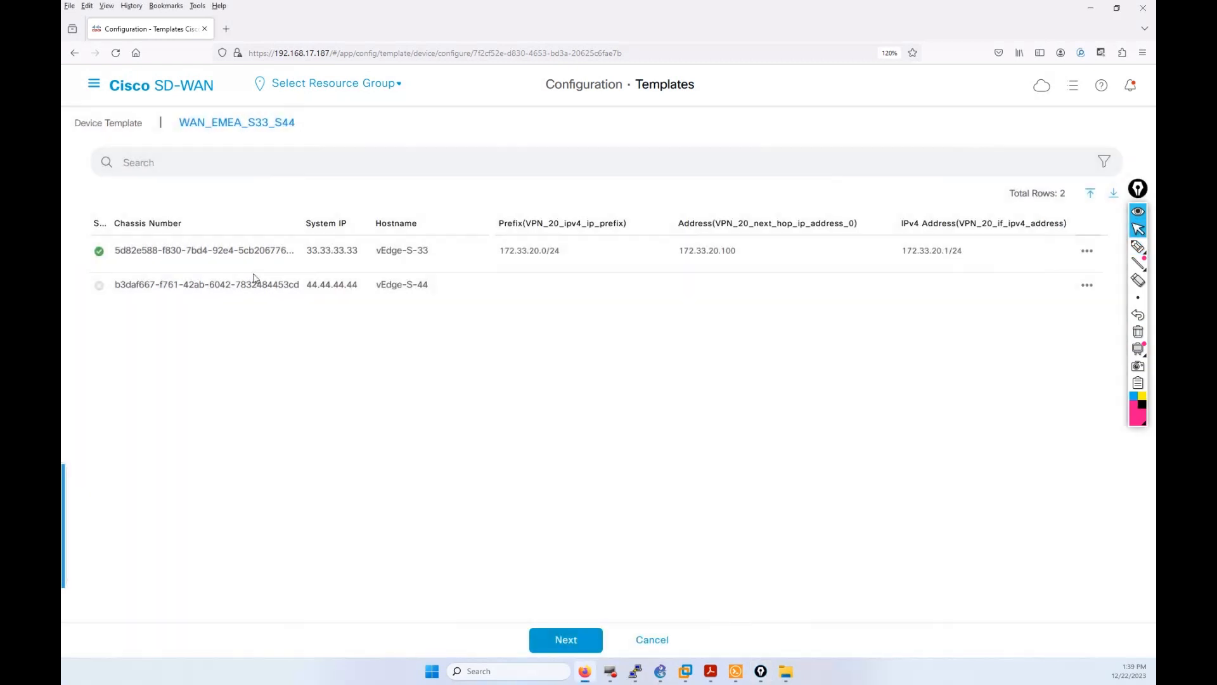
click(1087, 285)
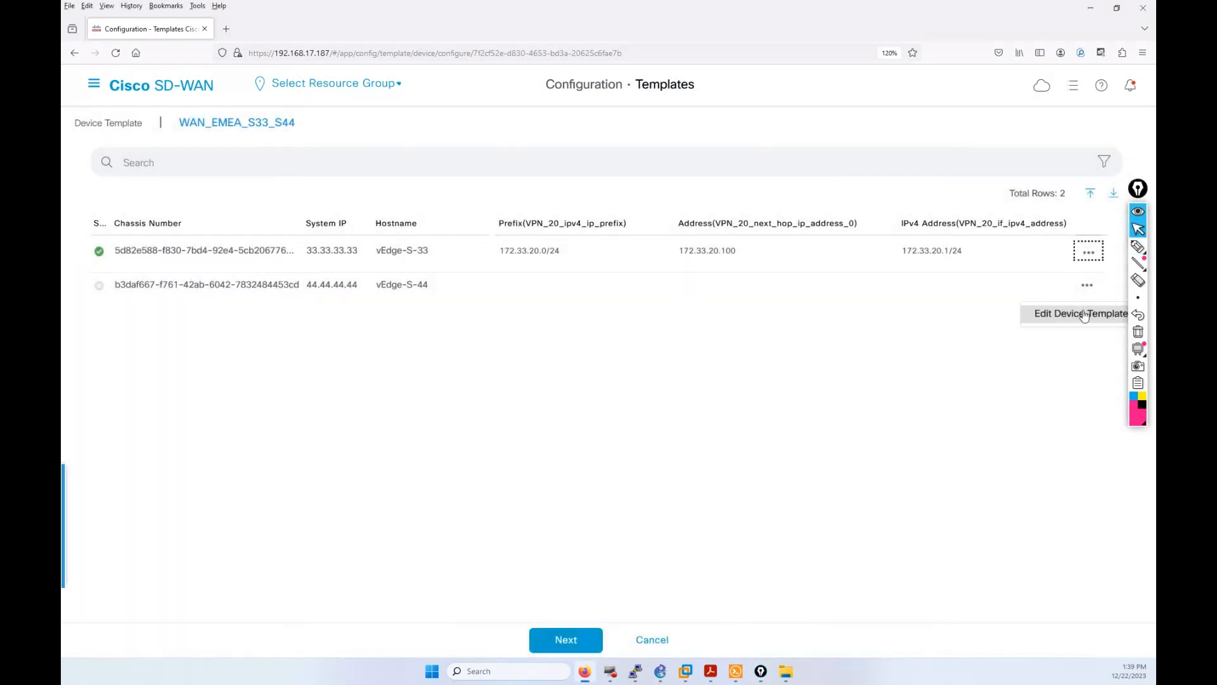
click(1080, 312)
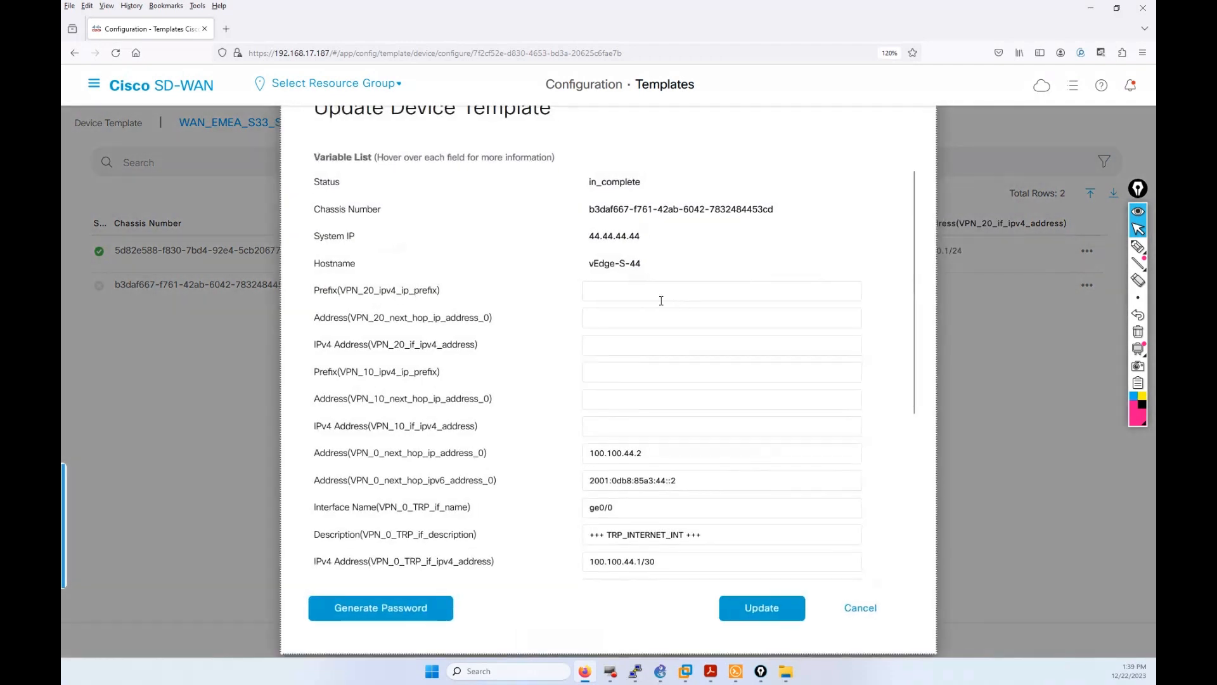
Step: Set the vEdge-S-44 VPN 20 prefix to 172.44.20.0/24, its next-hop address to 172.44.20.100 and its interface address to 172.44.20.1/24
click(651, 287)
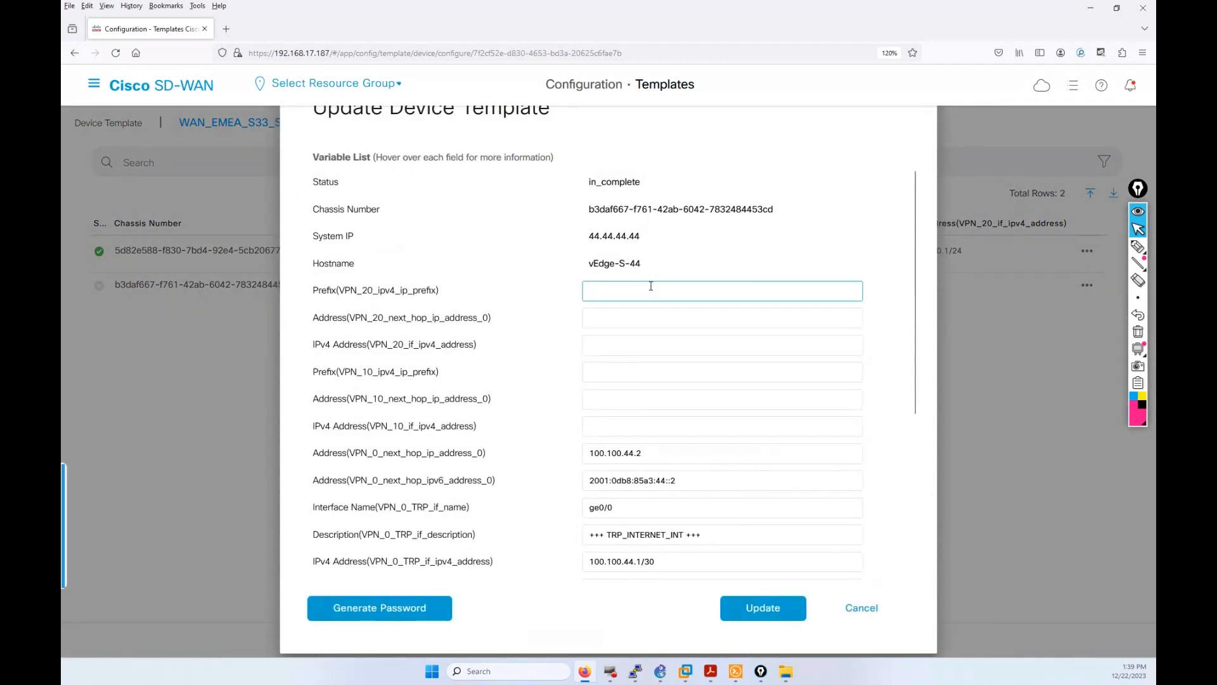
text(172.44.20.0/2)
triple_click(650, 289)
key(ctrl+c)
click(625, 320)
key(ctrl+v)
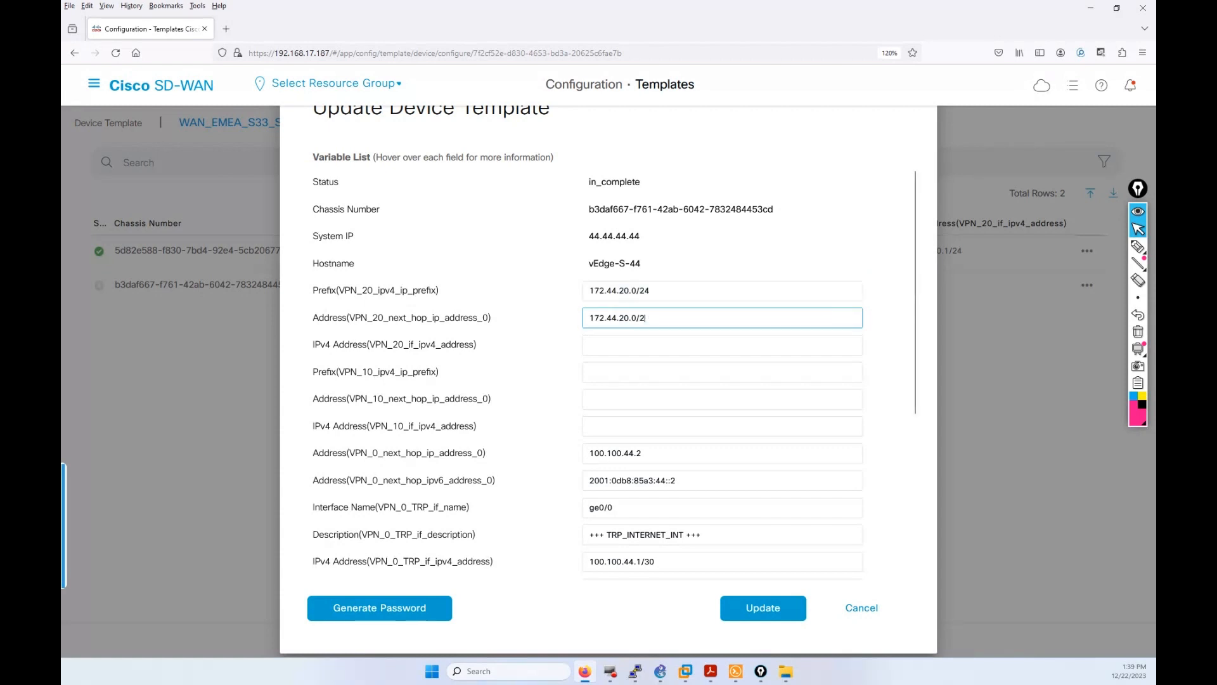
text(100)
click(641, 342)
key(ctrl+v)
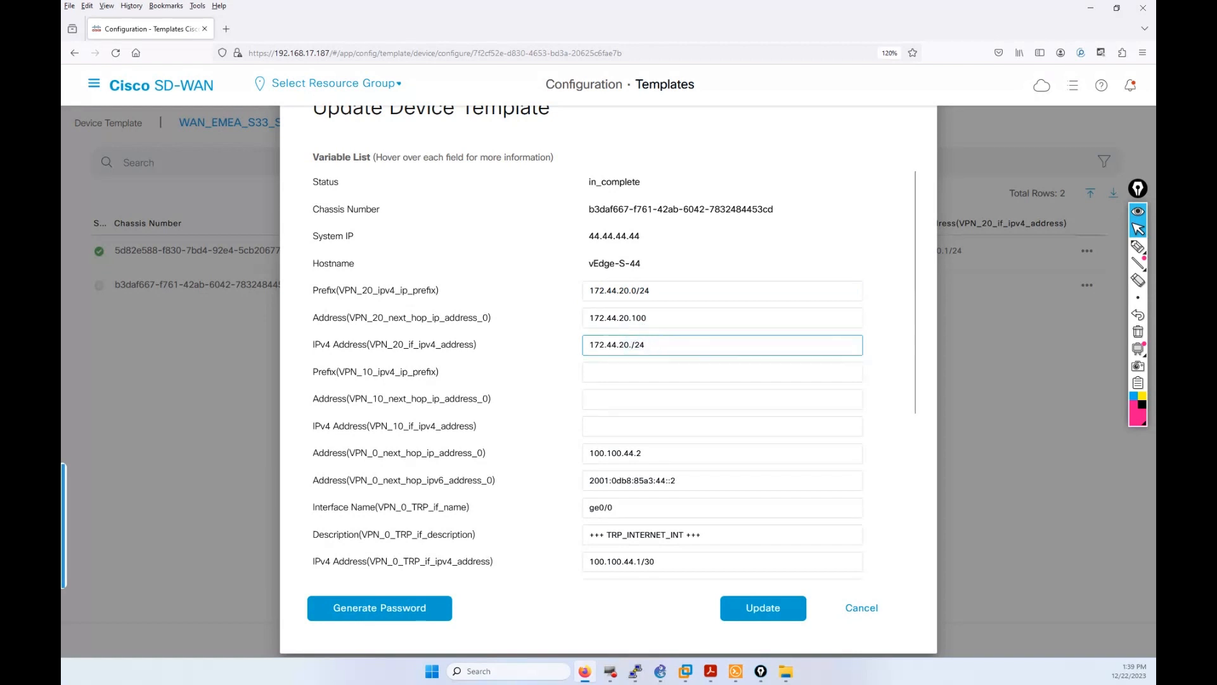
Step: Set the VPN 10 IPv4 prefix to 172.44.10.0/24 and the VPN 10 next-hop address to 172.44.10.100 for vEdge-S-44
click(650, 374)
key(ctrl+v)
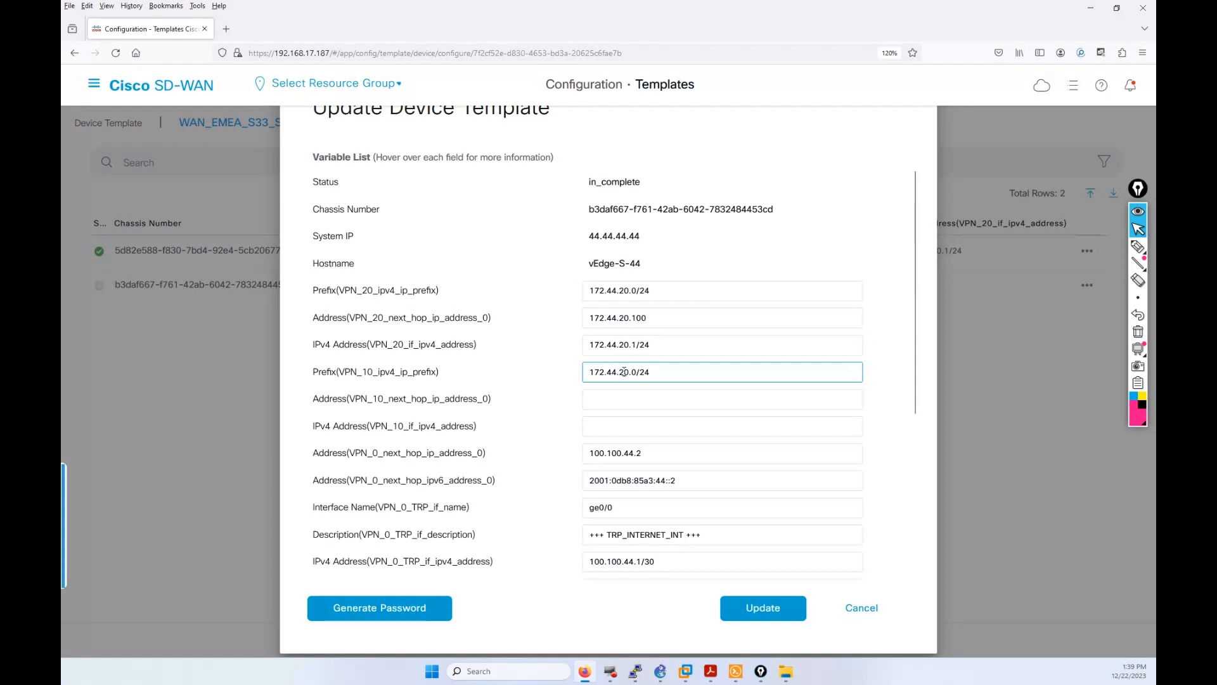
text(1)
click(625, 400)
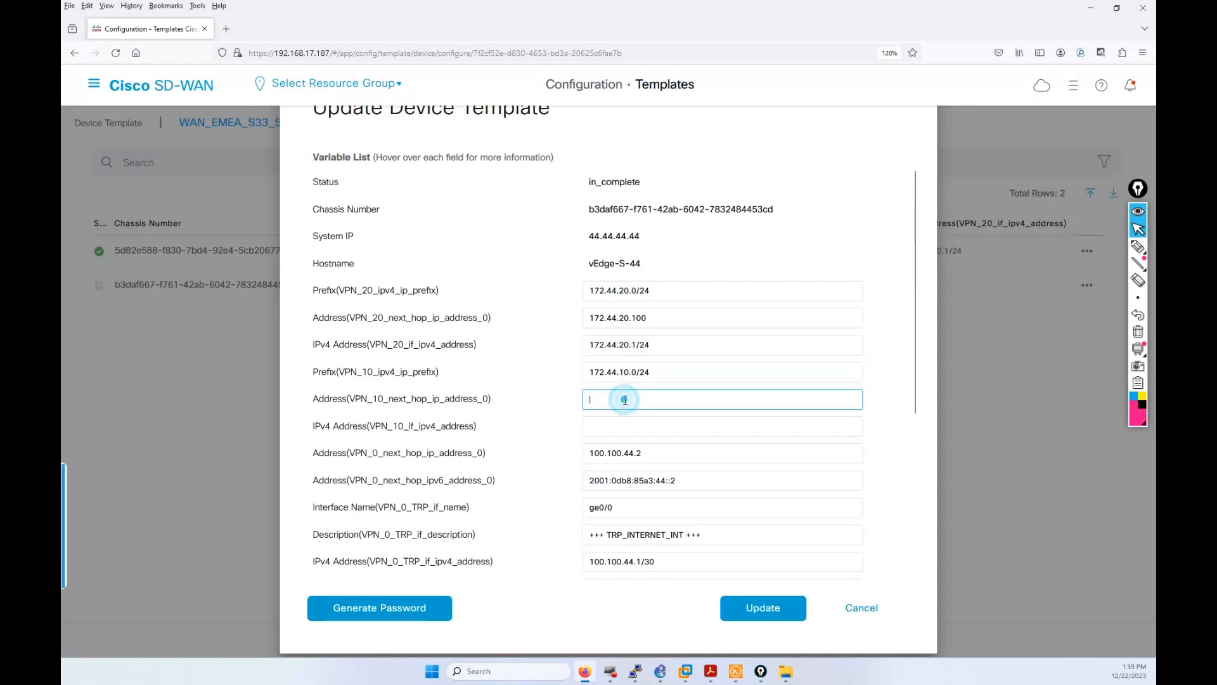
key(ctrl+v)
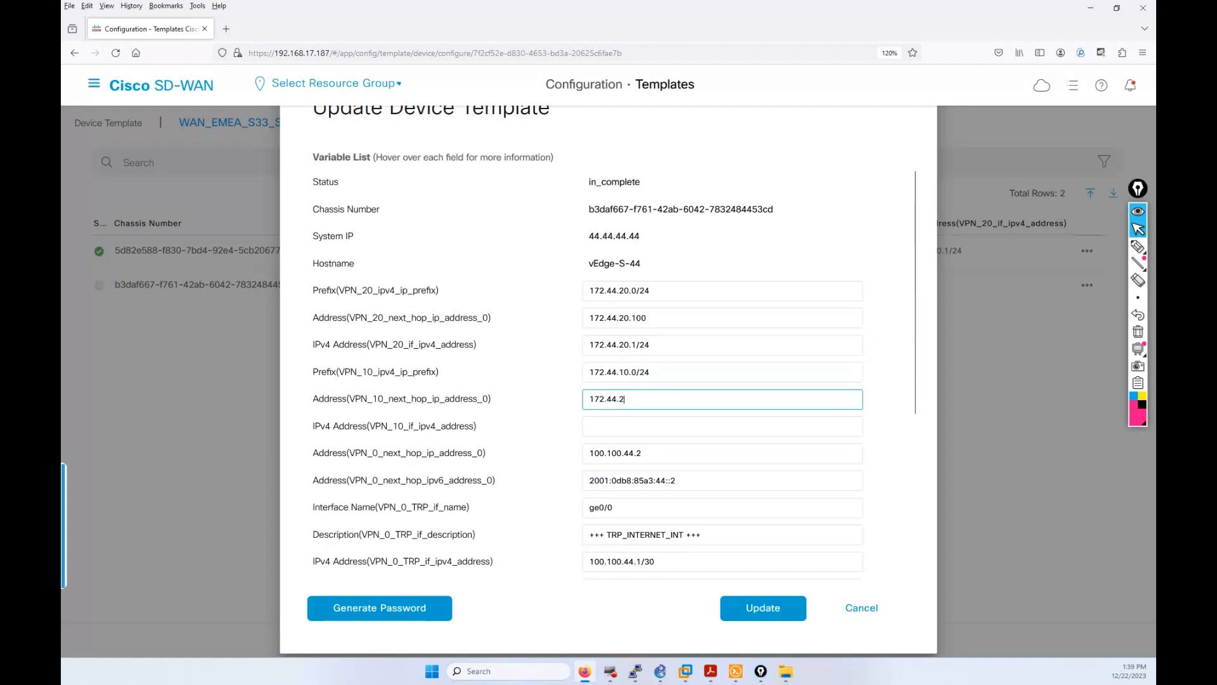
key(BackSpace)
Step: Set the VPN 10 interface IPv4 address to 172.44.10.1/24 and save the vEdge-S-44 variables
click(626, 423)
key(ctrl+v)
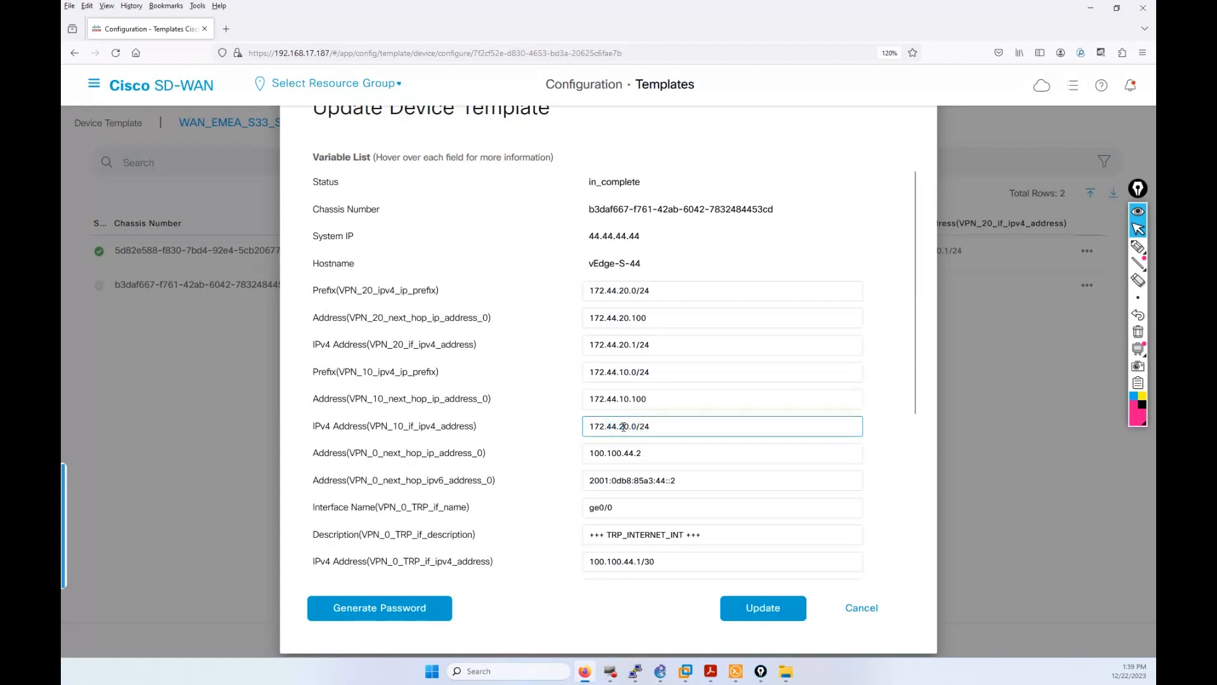
click(624, 426)
key(BackSpace)
text(1)
click(638, 427)
key(BackSpace)
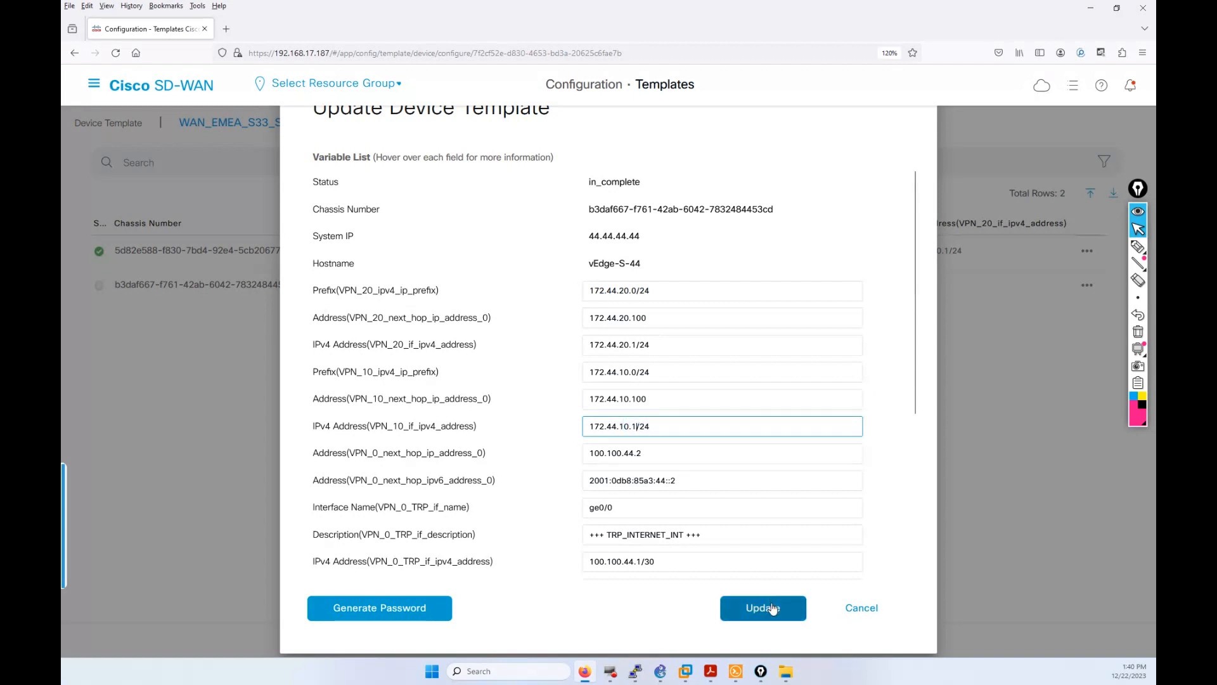
click(772, 603)
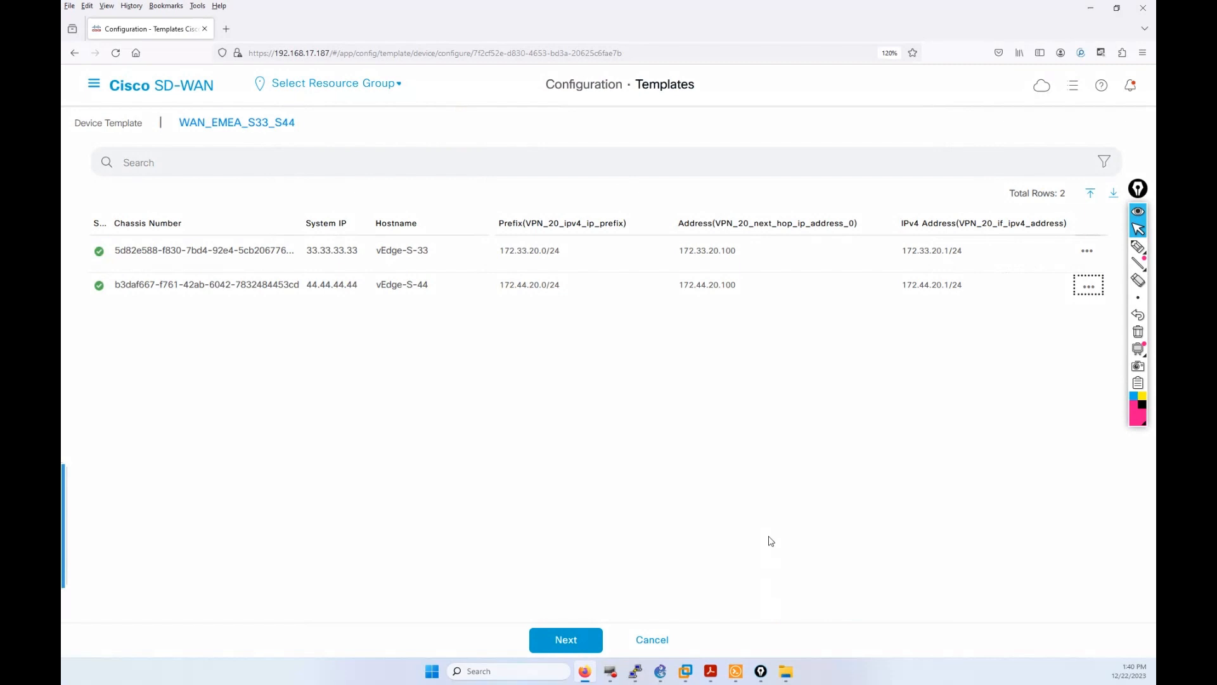
Step: Proceed to the configuration preview and examine the VPN 10 and VPN 20 sections of vEdge-S-33
click(592, 641)
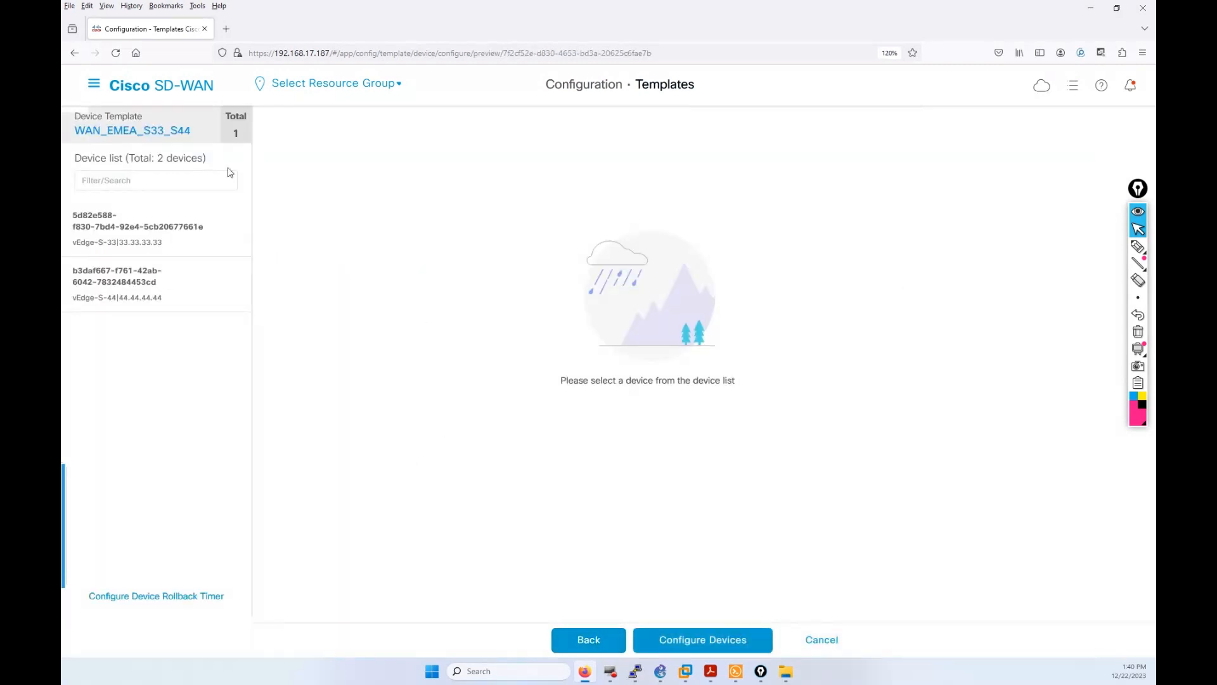
click(142, 226)
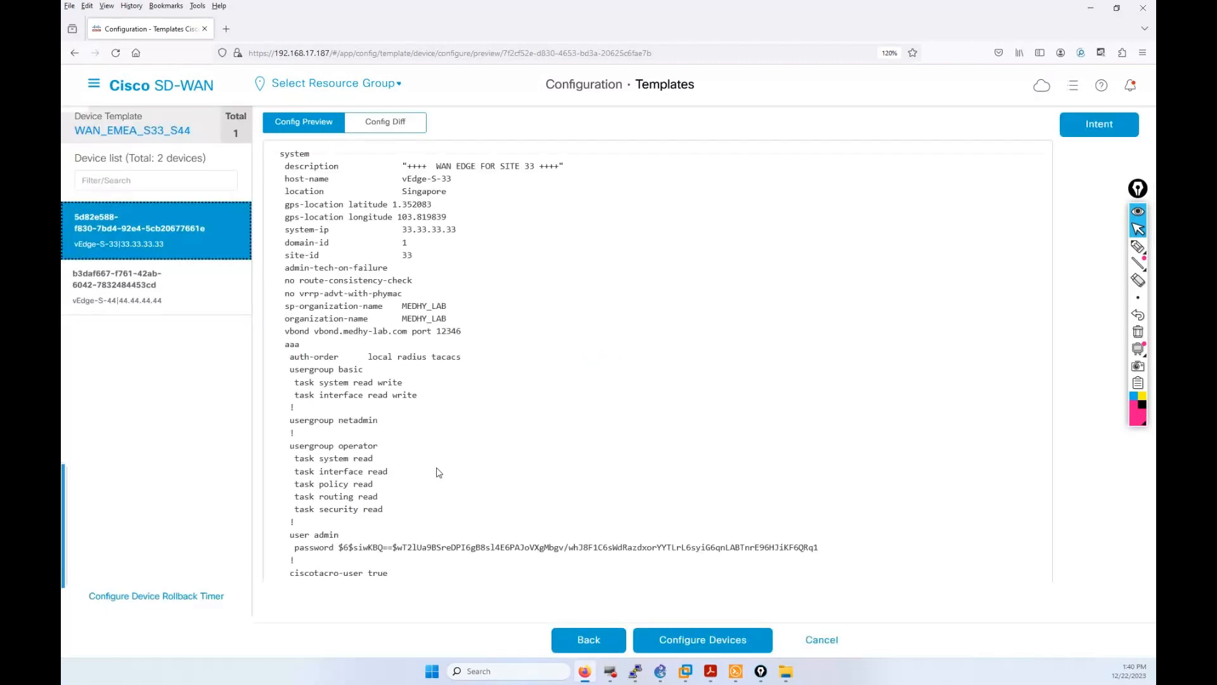
scroll(674, 342, down, 15)
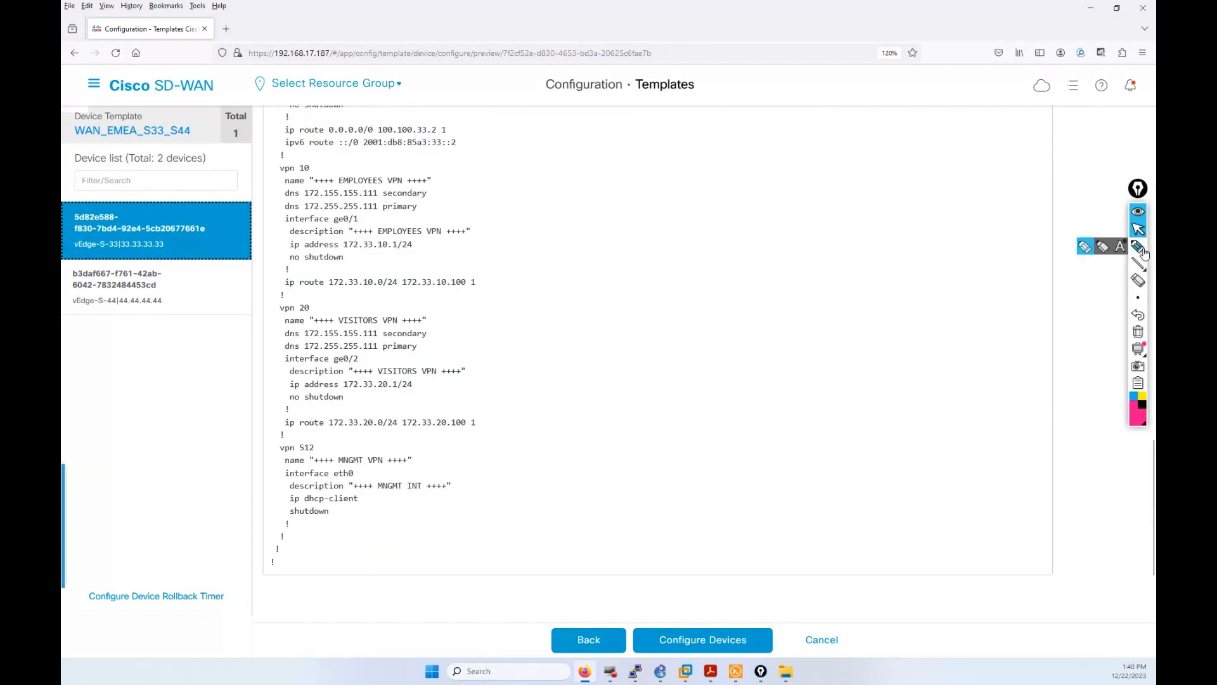
Step: Annotate the VPN 20 section in pink, bracketing its parts and labelling the name/DNS lines and the ip route line "VPN"
click(1138, 246)
mouse_move(281, 297)
mouse_down()
mouse_move(274, 504)
mouse_move(291, 527)
mouse_up()
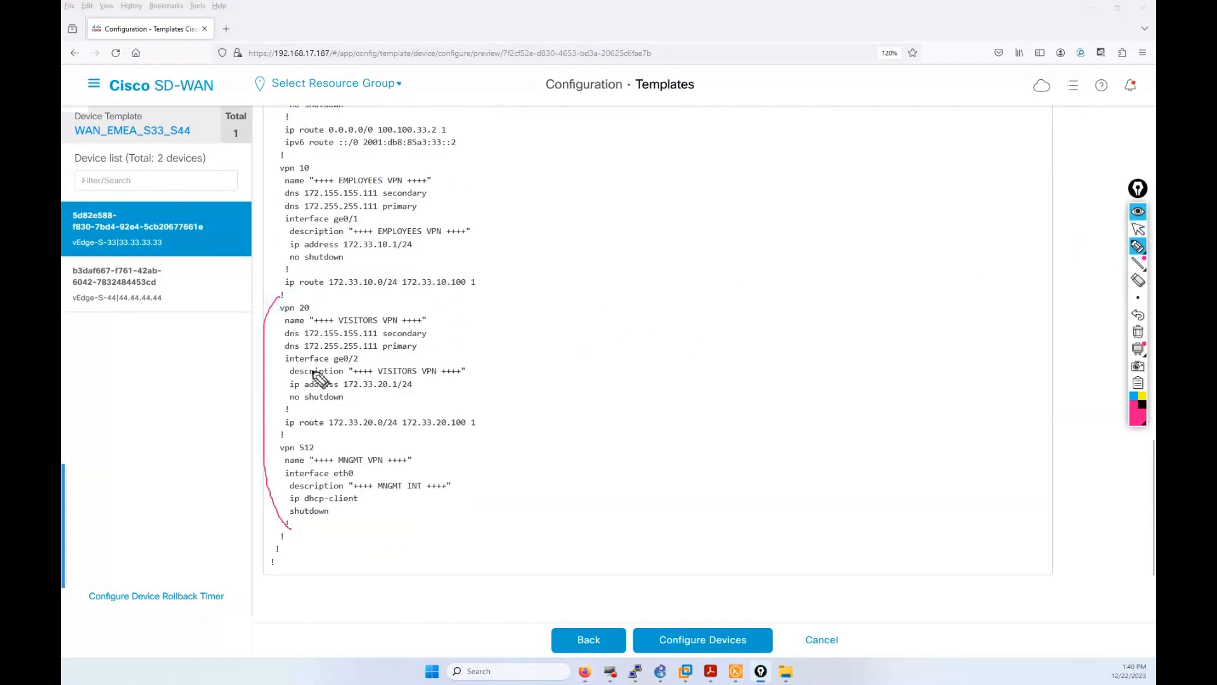
drag(281, 312, 388, 328)
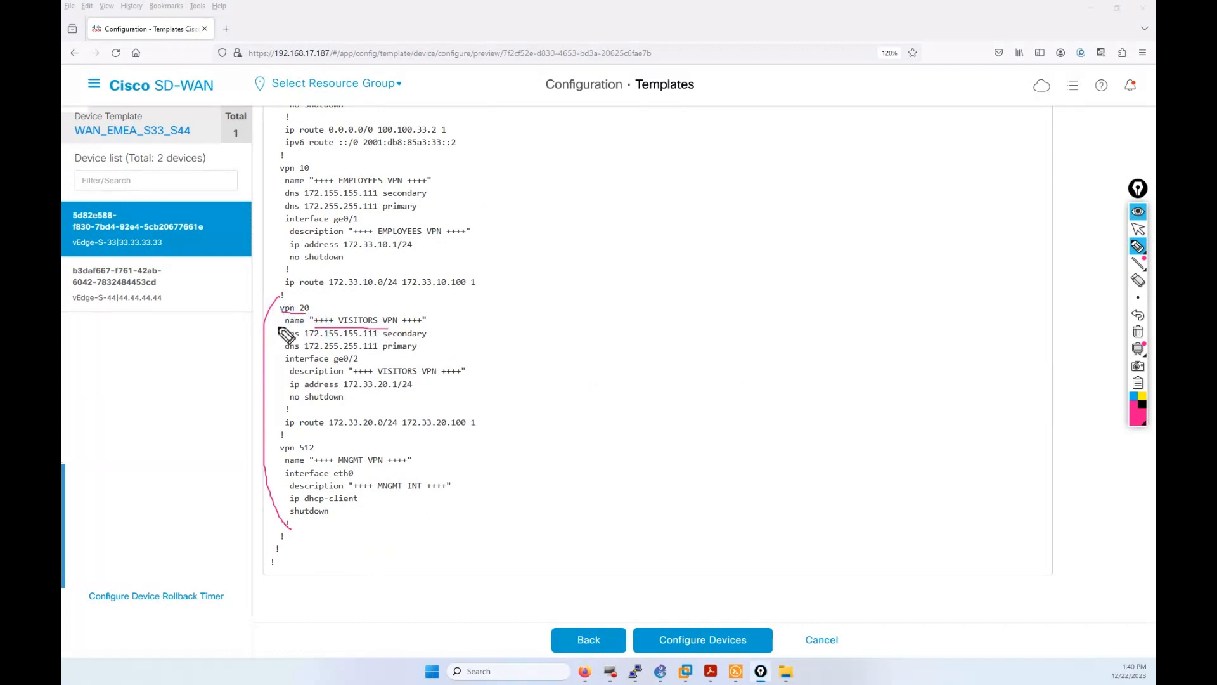
drag(279, 327, 291, 406)
mouse_move(432, 316)
mouse_down()
mouse_move(433, 346)
mouse_move(457, 325)
mouse_move(484, 336)
mouse_move(494, 319)
mouse_up()
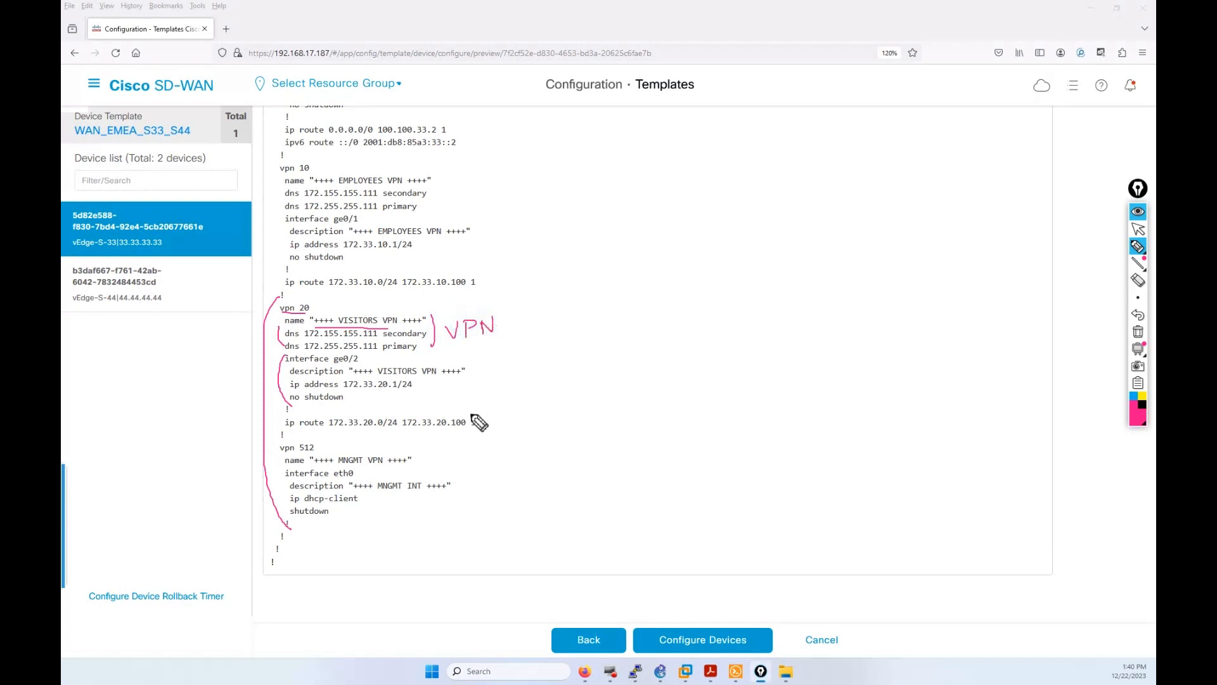
mouse_move(473, 413)
mouse_down()
mouse_move(481, 434)
mouse_move(508, 417)
mouse_move(515, 429)
mouse_move(531, 409)
mouse_up()
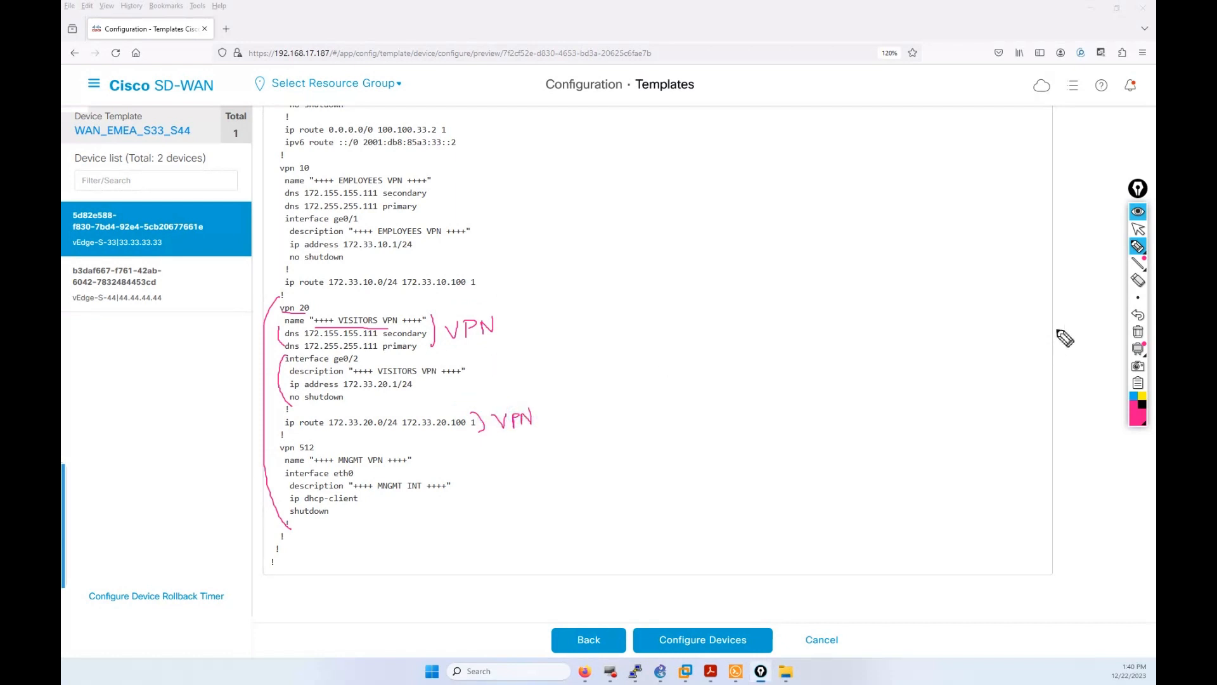
Step: Outline the interface ge0/2 lines in blue with the label "VPN int", and clear all annotations
click(1133, 395)
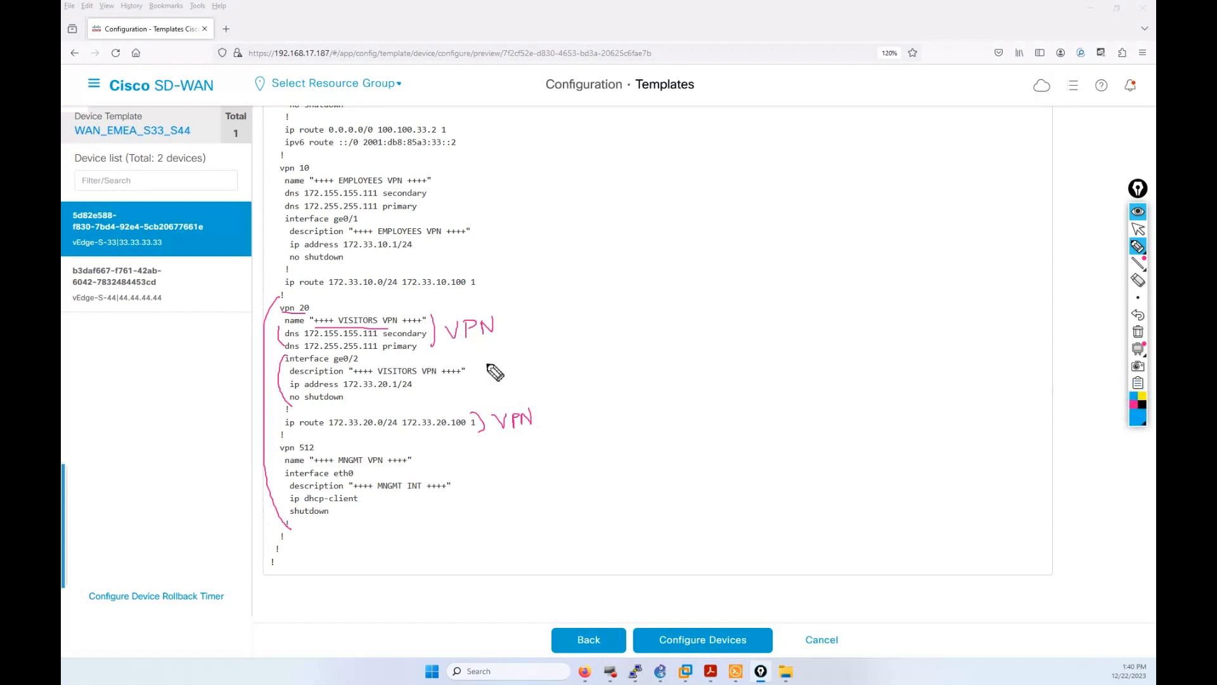
mouse_move(353, 349)
mouse_down()
mouse_move(483, 381)
mouse_move(399, 406)
mouse_move(351, 402)
mouse_up()
mouse_move(500, 366)
mouse_down()
mouse_move(506, 379)
mouse_move(513, 365)
mouse_move(538, 363)
mouse_move(545, 375)
mouse_move(551, 361)
mouse_move(573, 365)
mouse_up()
drag(578, 365, 598, 332)
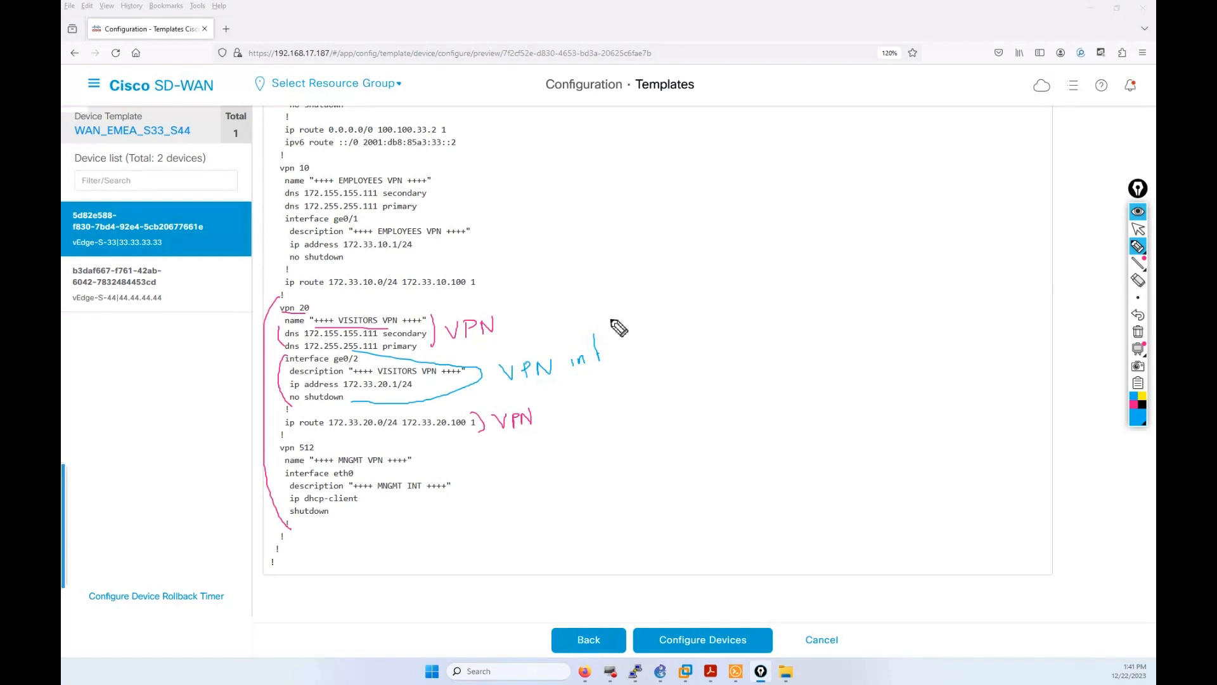
click(1138, 330)
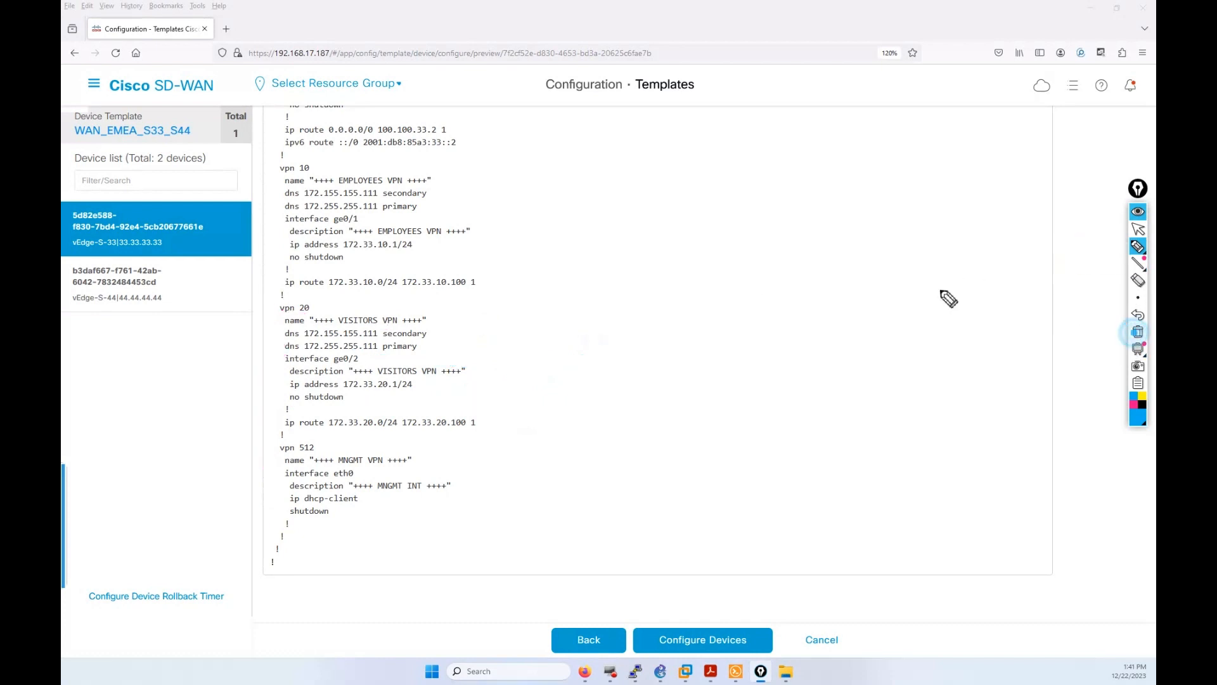
Step: Underline the vpn 10 and vpn 20 headings in blue and return to the normal pointer
drag(277, 178, 314, 172)
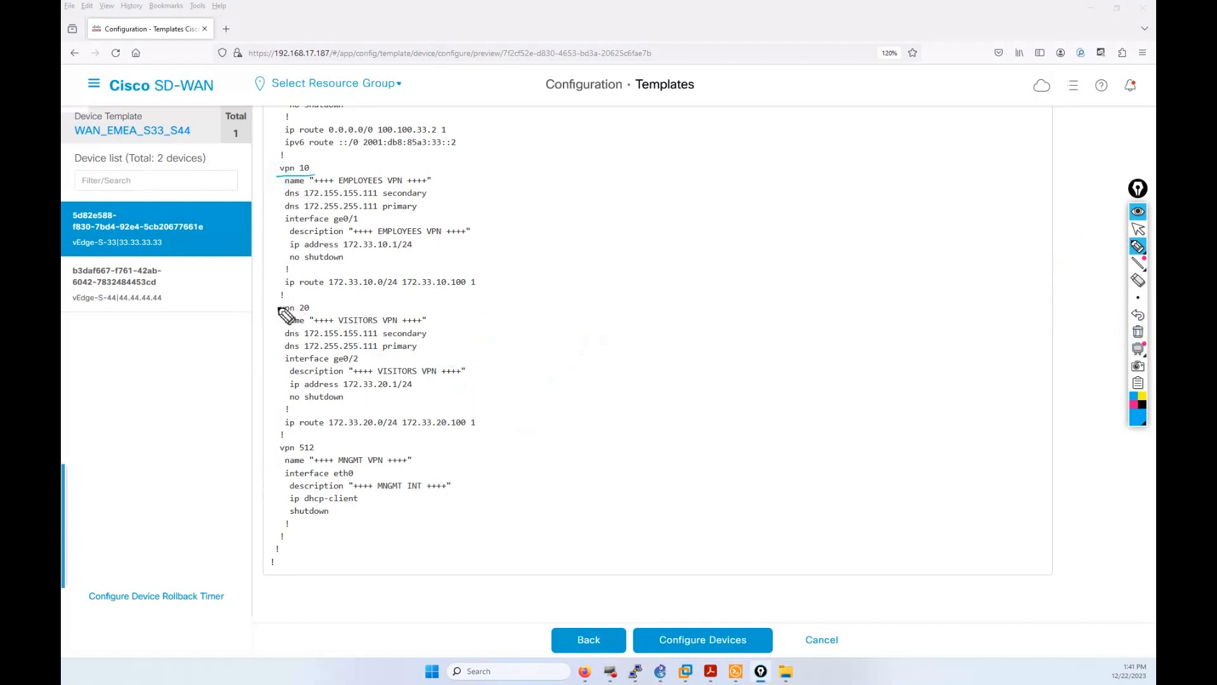
drag(278, 313, 313, 310)
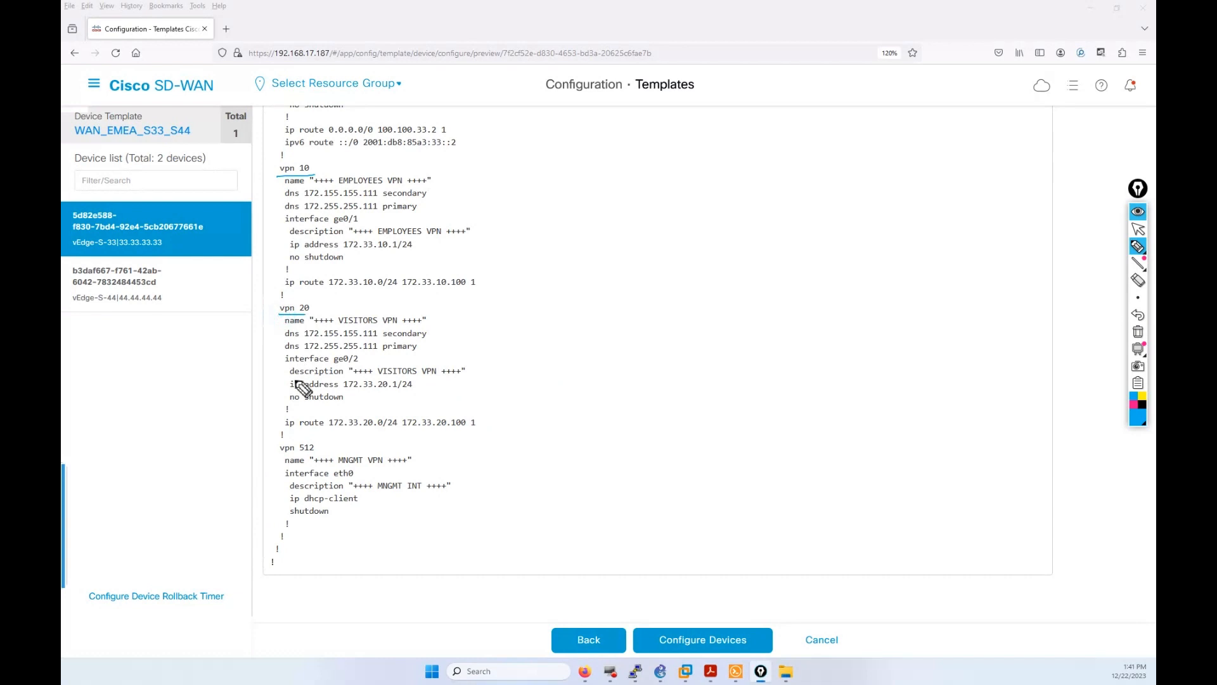
click(1138, 229)
Step: Examine the configuration differences for vEdge-S-33 around the VPN 10 and VPN 20 sections
scroll(1008, 366, up, 5)
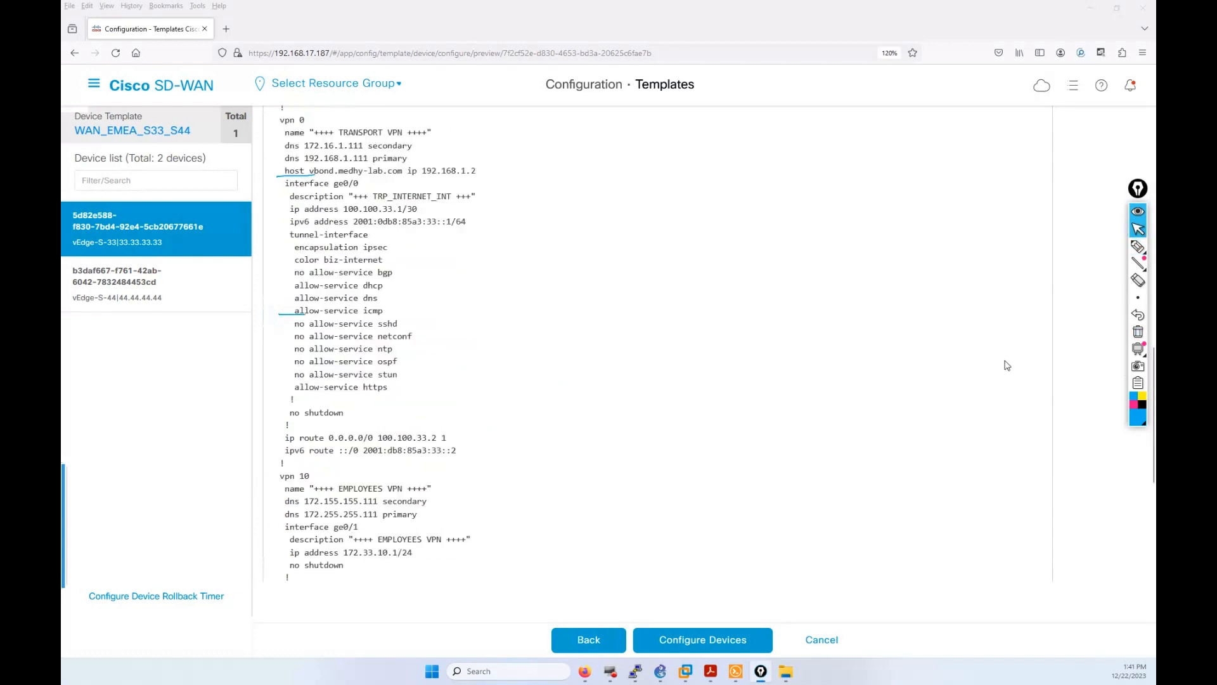
scroll(614, 342, up, 10)
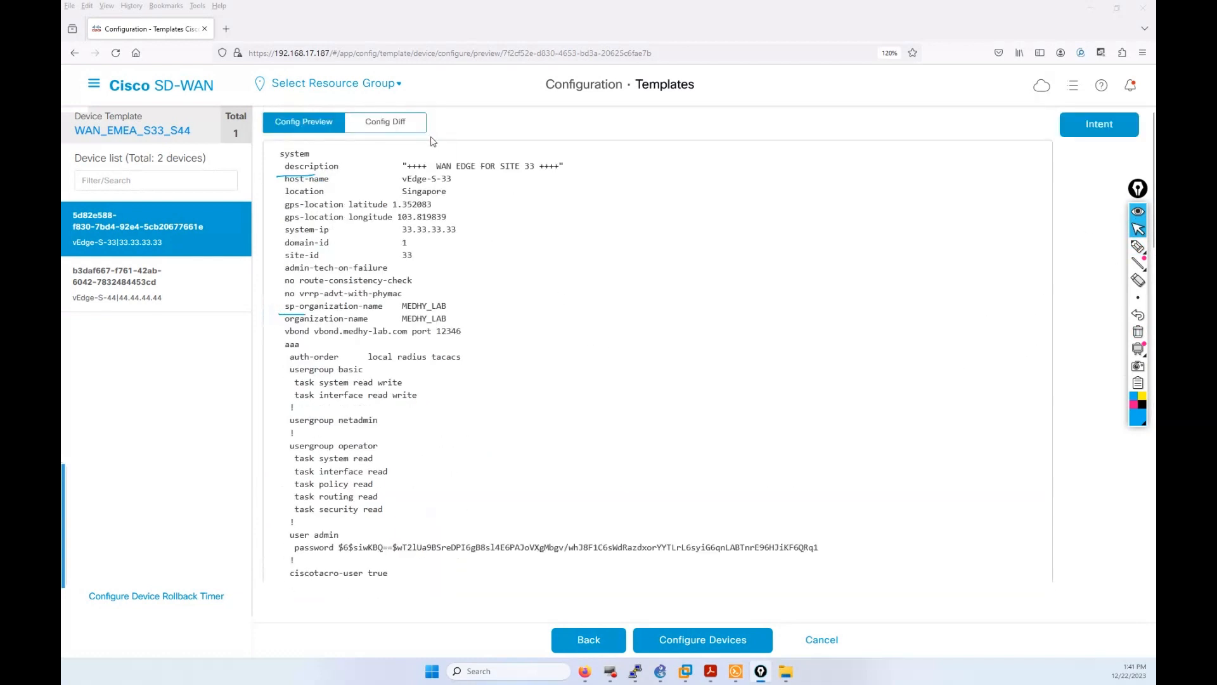
click(398, 122)
scroll(582, 414, down, 15)
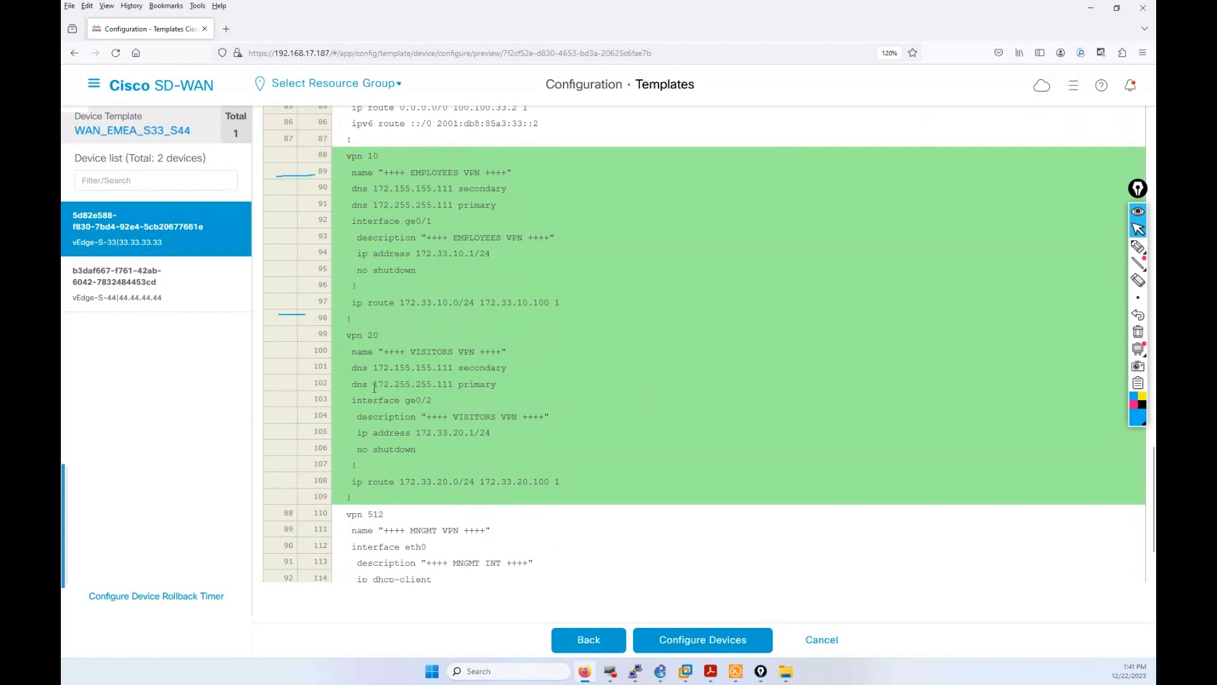
Step: Push the configuration to both devices, confirming the changes, and check the active task list
click(704, 640)
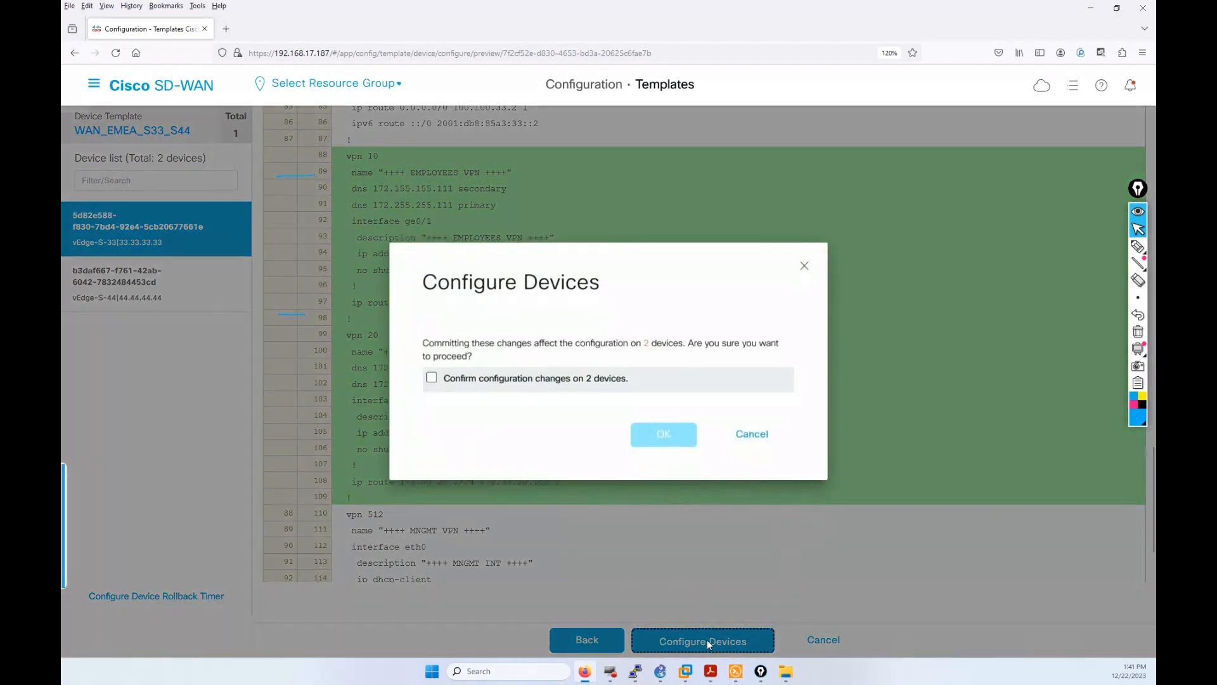
click(434, 378)
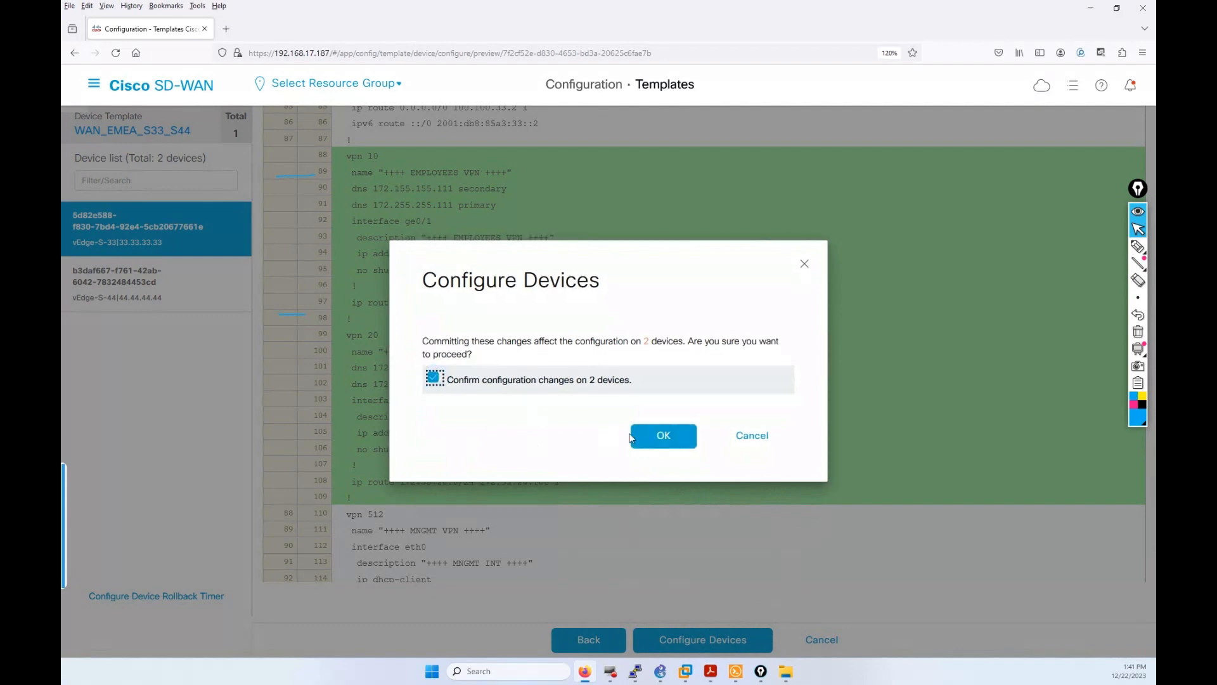
click(652, 435)
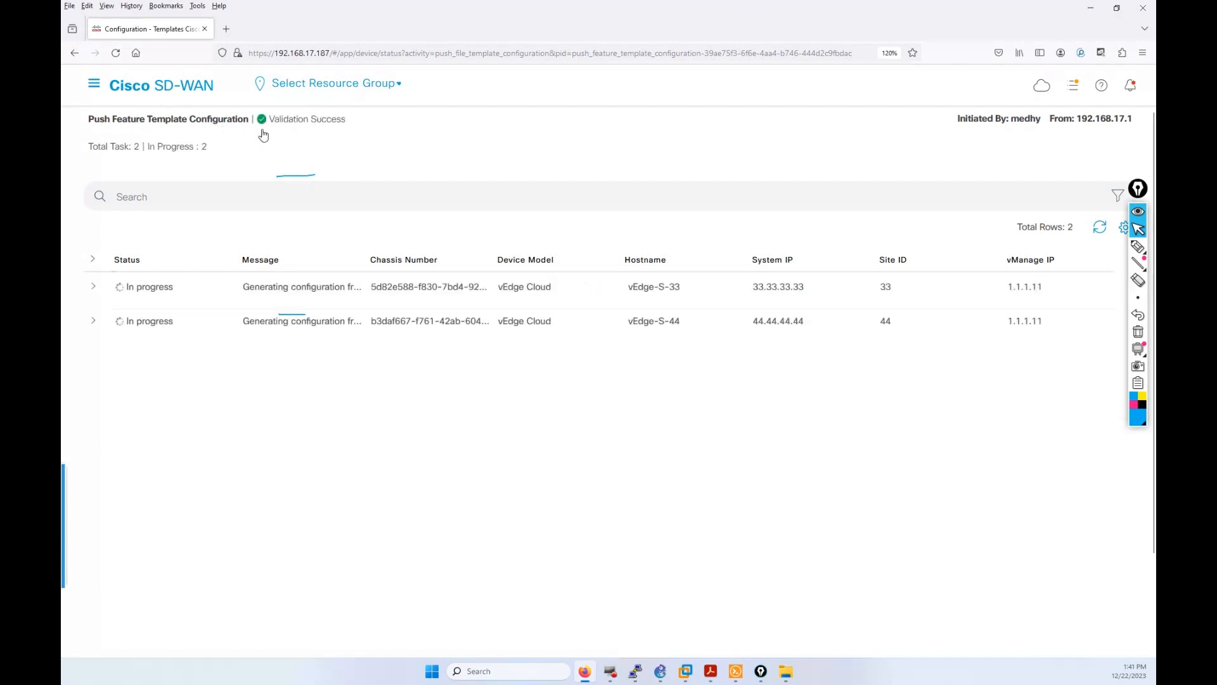
click(1073, 85)
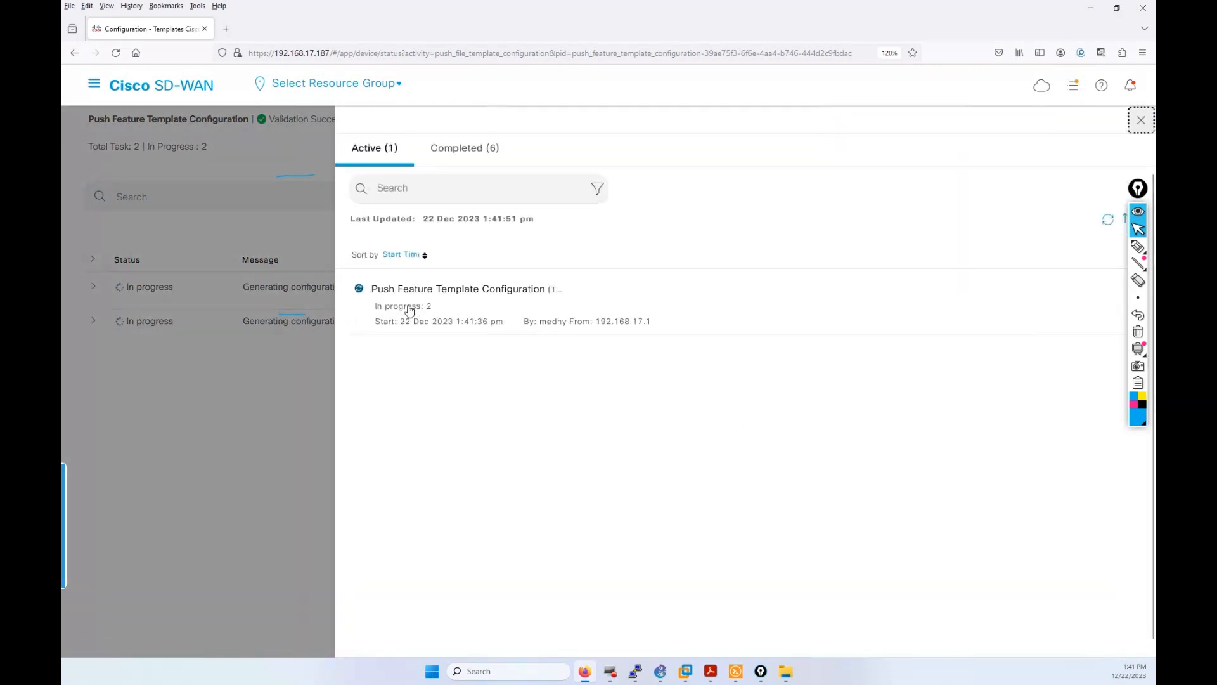
click(264, 420)
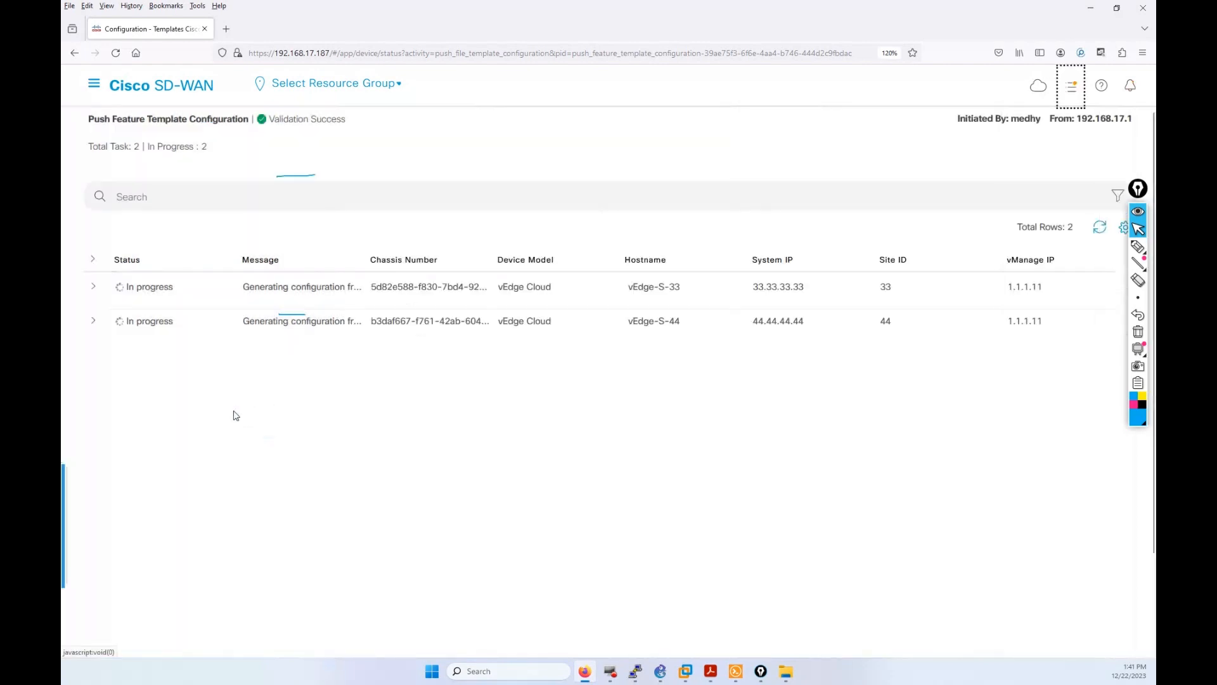
Step: Expand the push log of vEdge-S-33, switch to its Solar-PuTTY terminal session and quit the paused vpn 0 listing
click(93, 286)
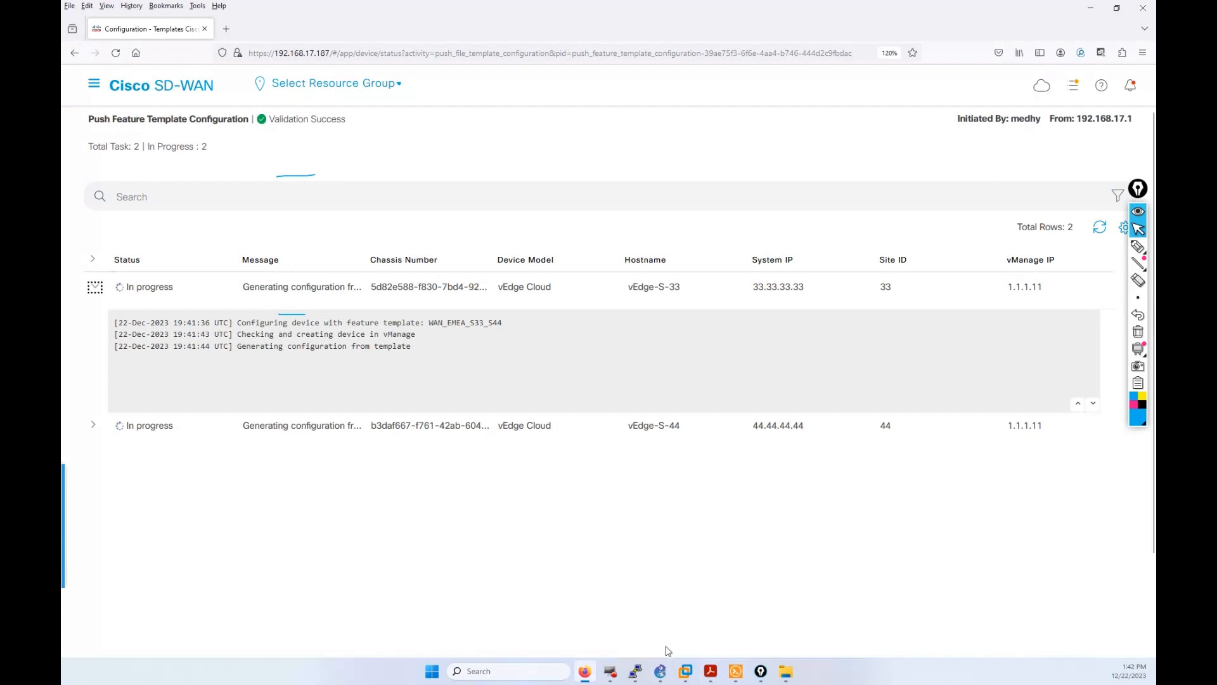
click(735, 671)
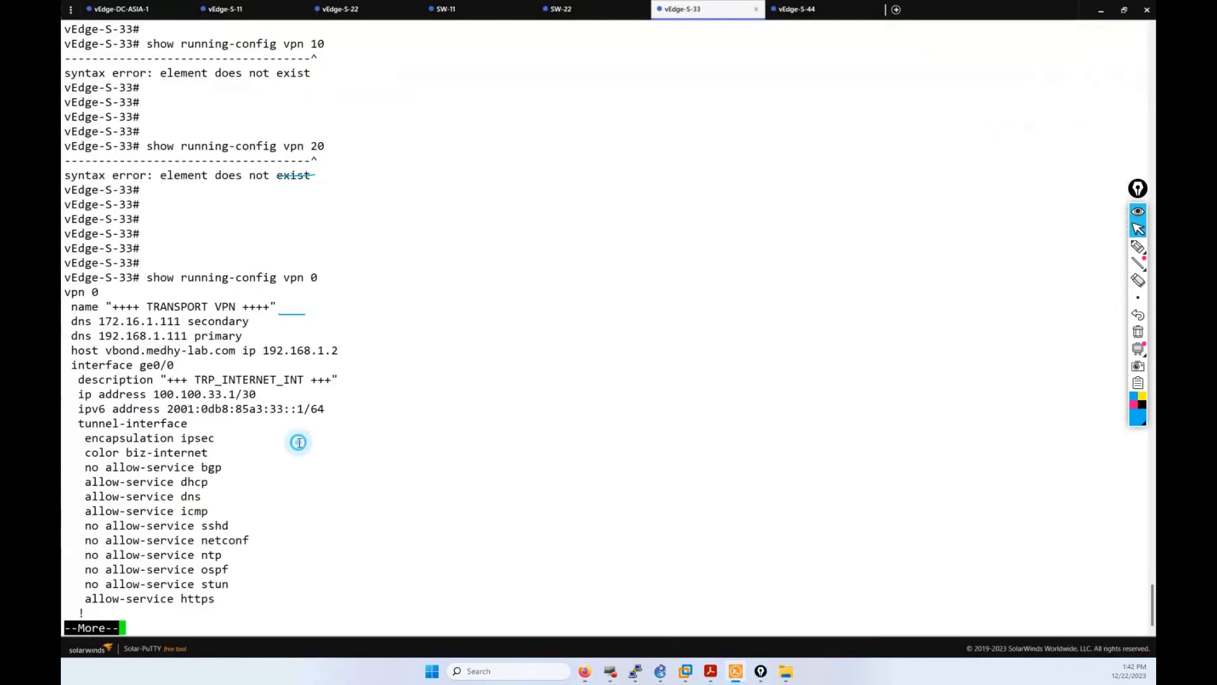
key(q)
key(Return)
key(Return)
key(Return)
key(Return)
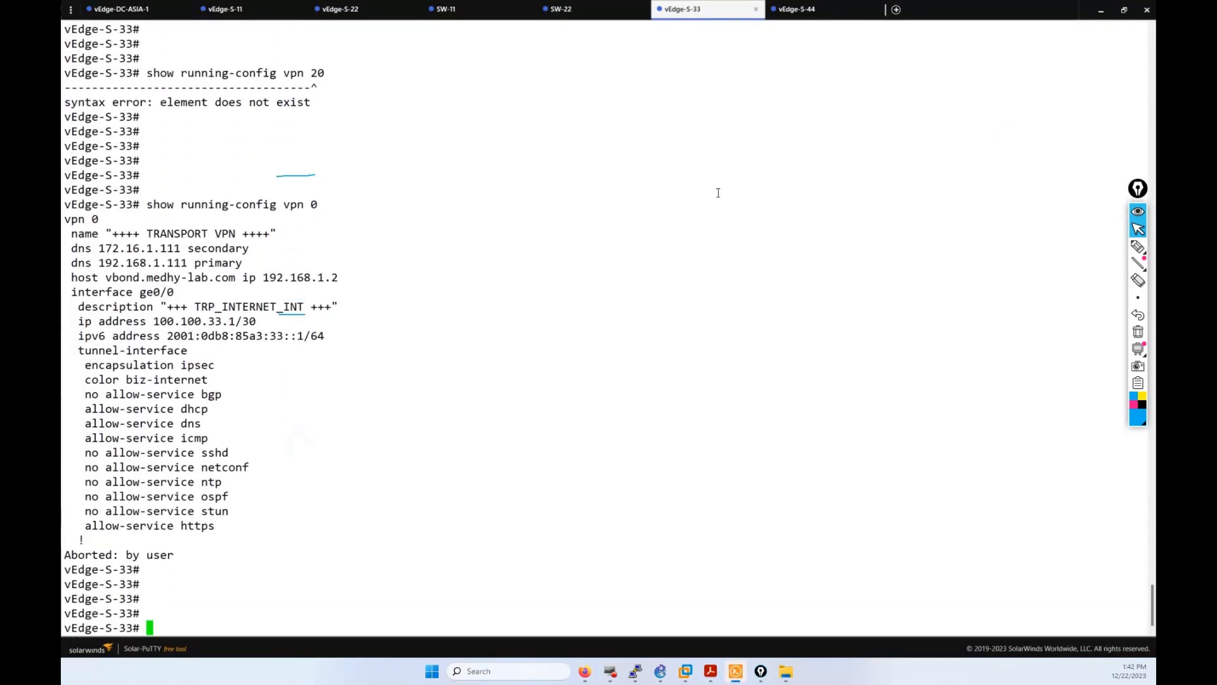
Step: Display the running configuration of vpn 10 on vEdge-S-33 and compare it with the output of the earlier attempt
text(show running-config vpn 10)
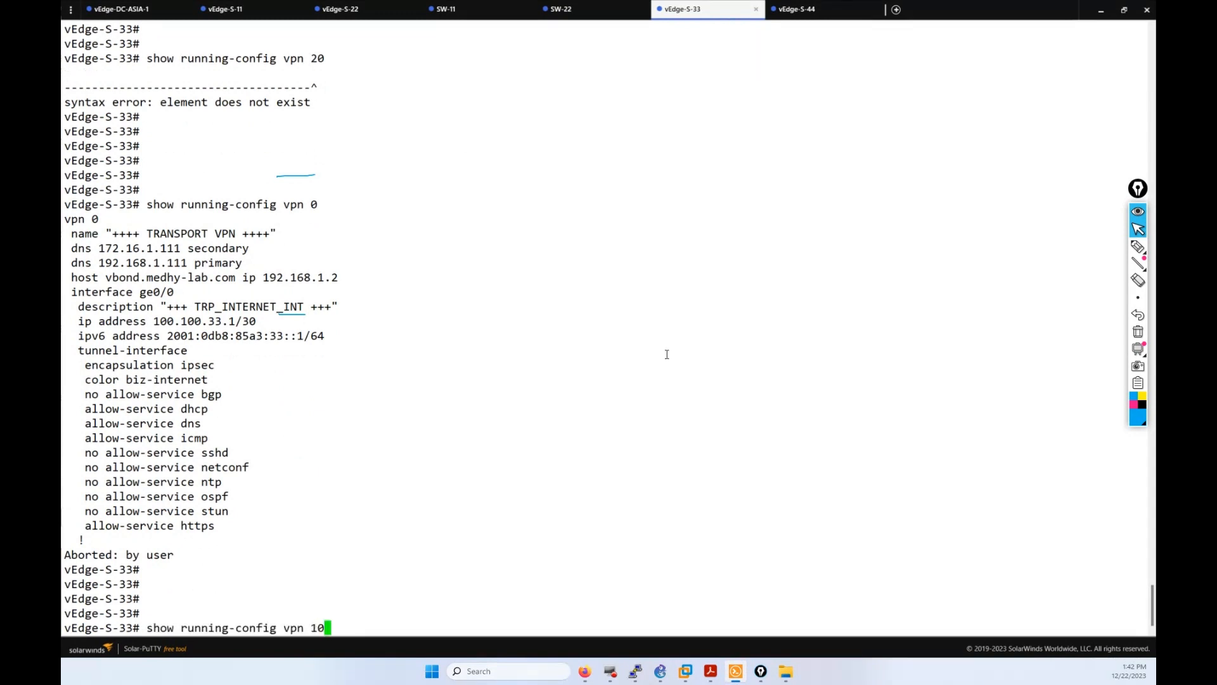
key(Return)
scroll(651, 259, up, 15)
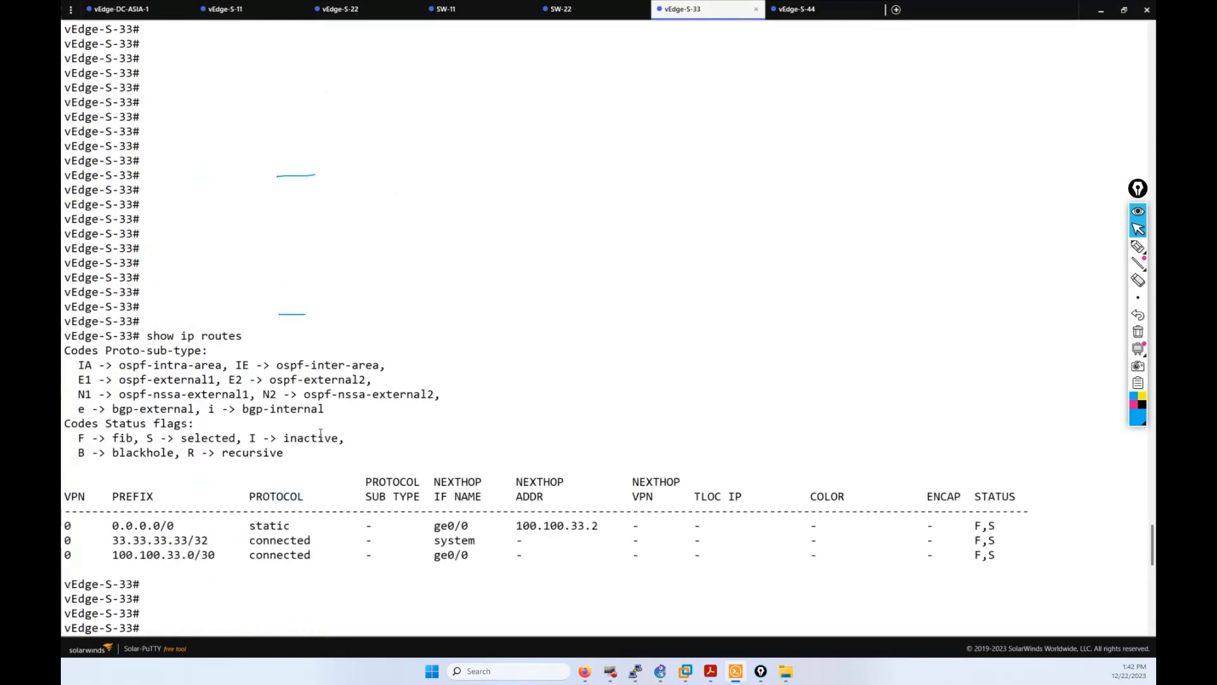
scroll(299, 503, down, 7)
scroll(299, 503, up, 8)
scroll(299, 502, down, 5)
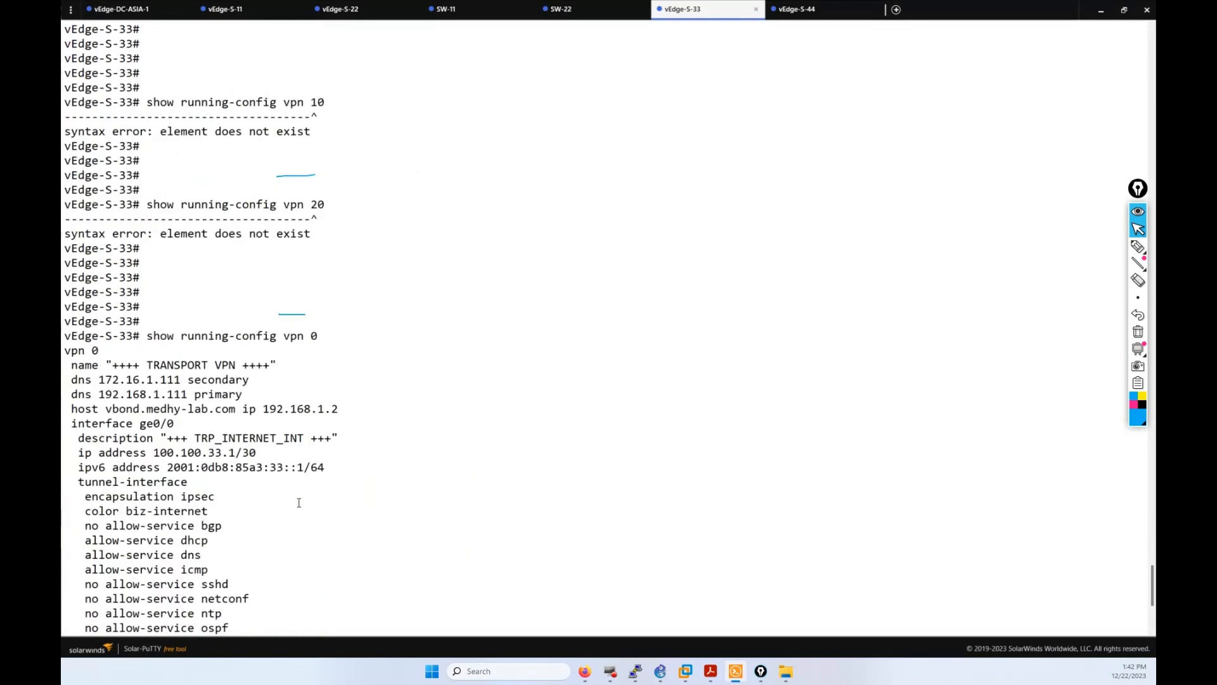
drag(313, 128, 66, 106)
scroll(364, 280, down, 7)
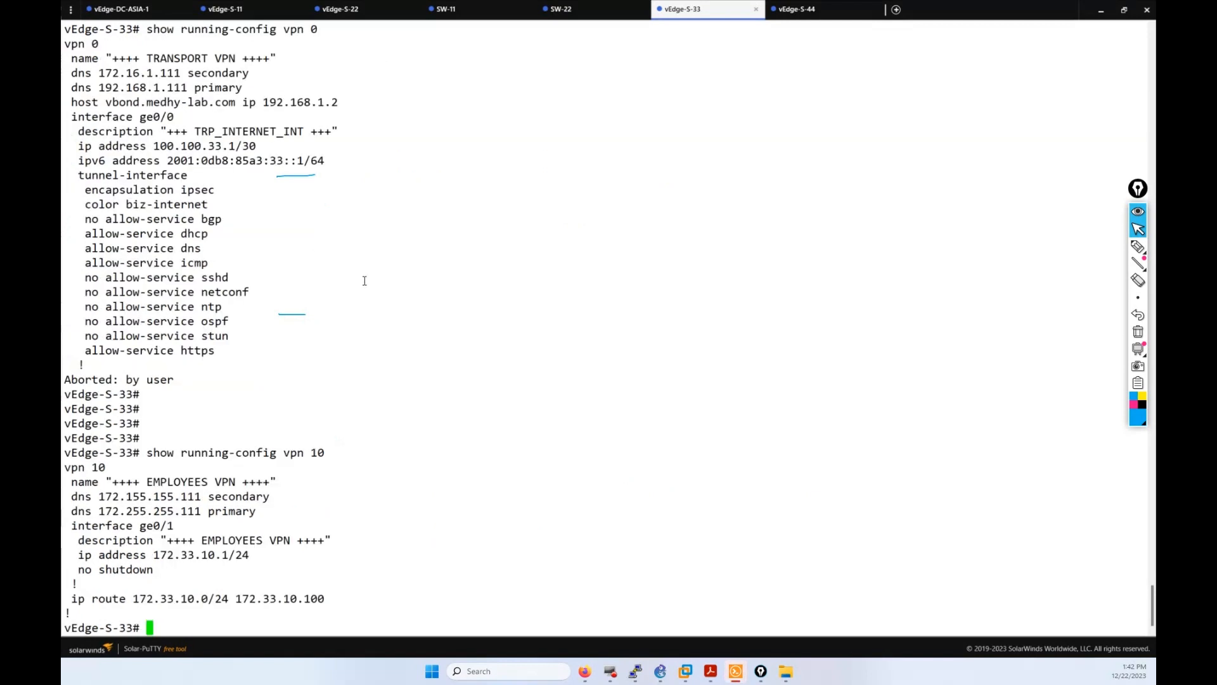
drag(337, 605, 66, 452)
key(Return)
key(Return)
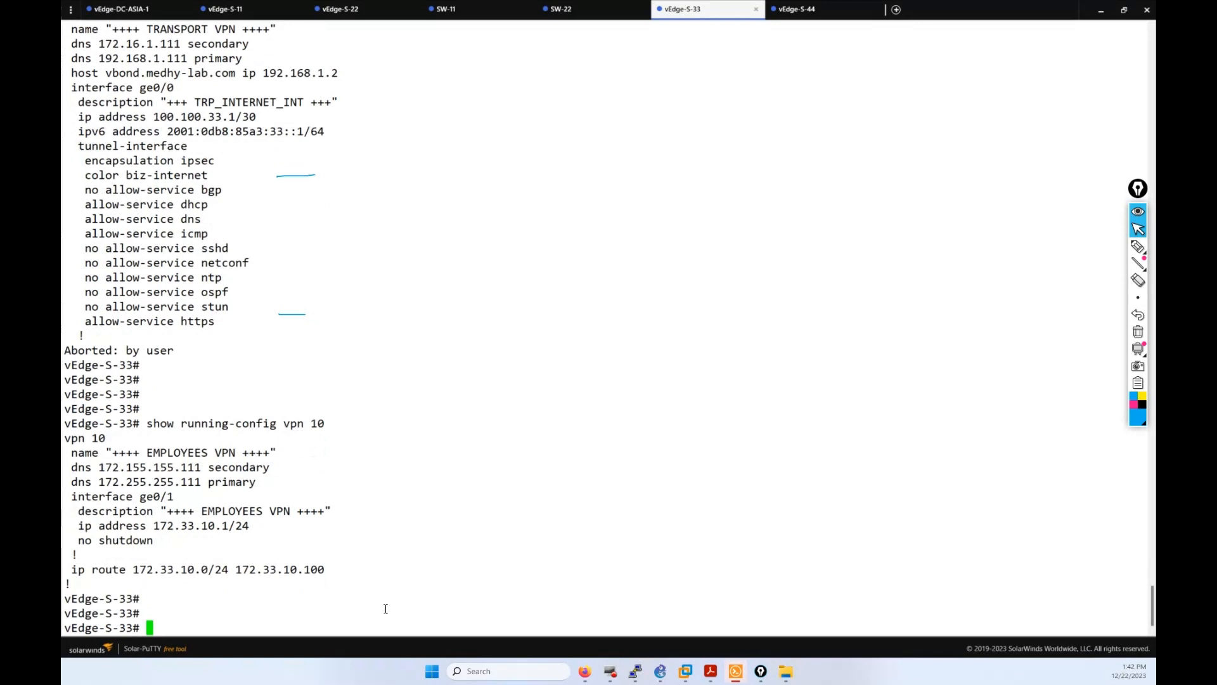
Step: Display the running configuration of vpn 20 on vEdge-S-33 and review its interface and route lines
key(Up)
key(BackSpace)
key(BackSpace)
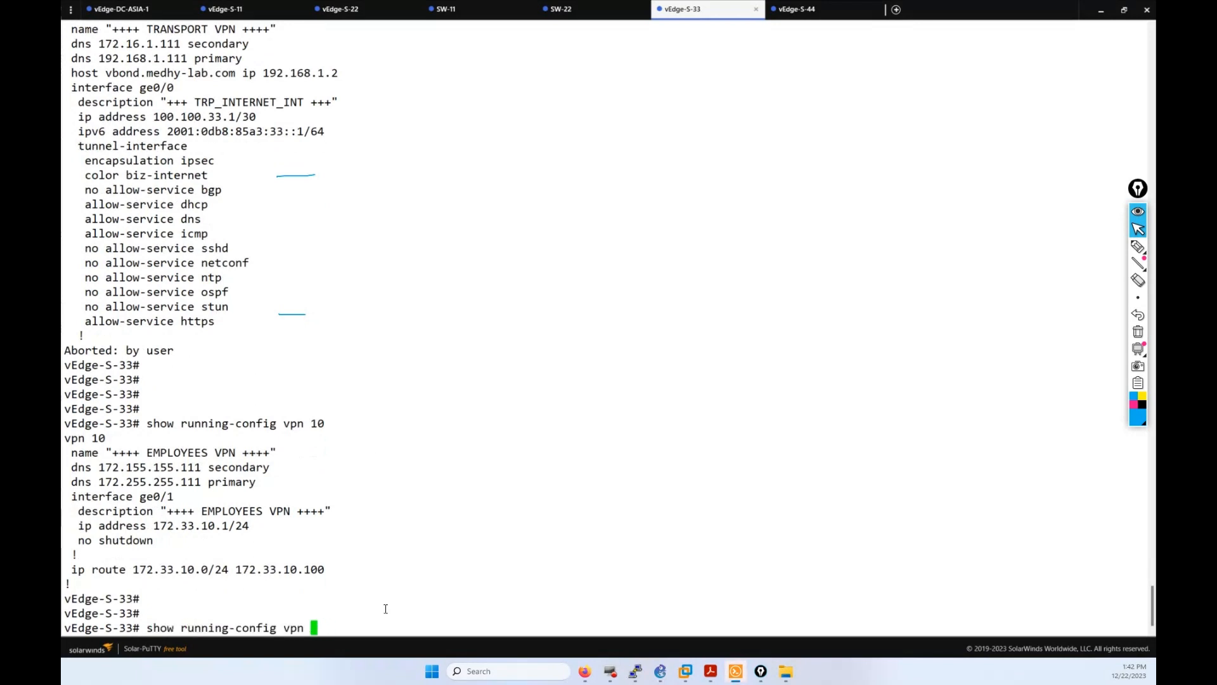
text(20)
key(Return)
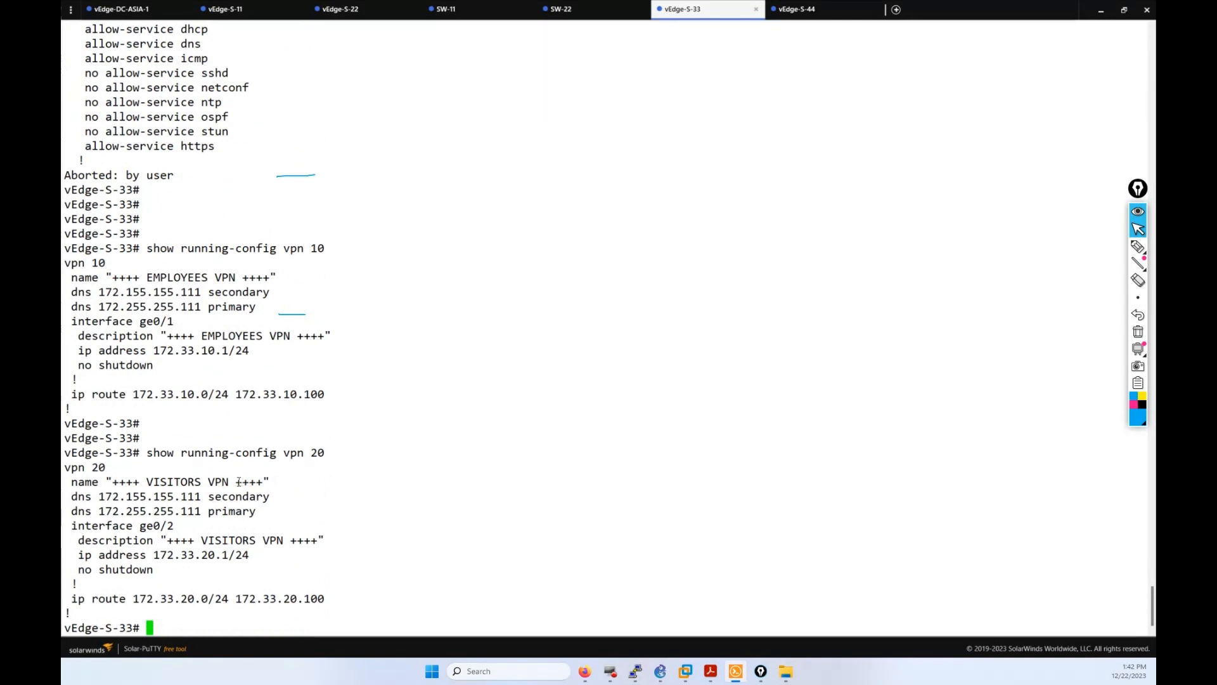
drag(356, 599, 214, 511)
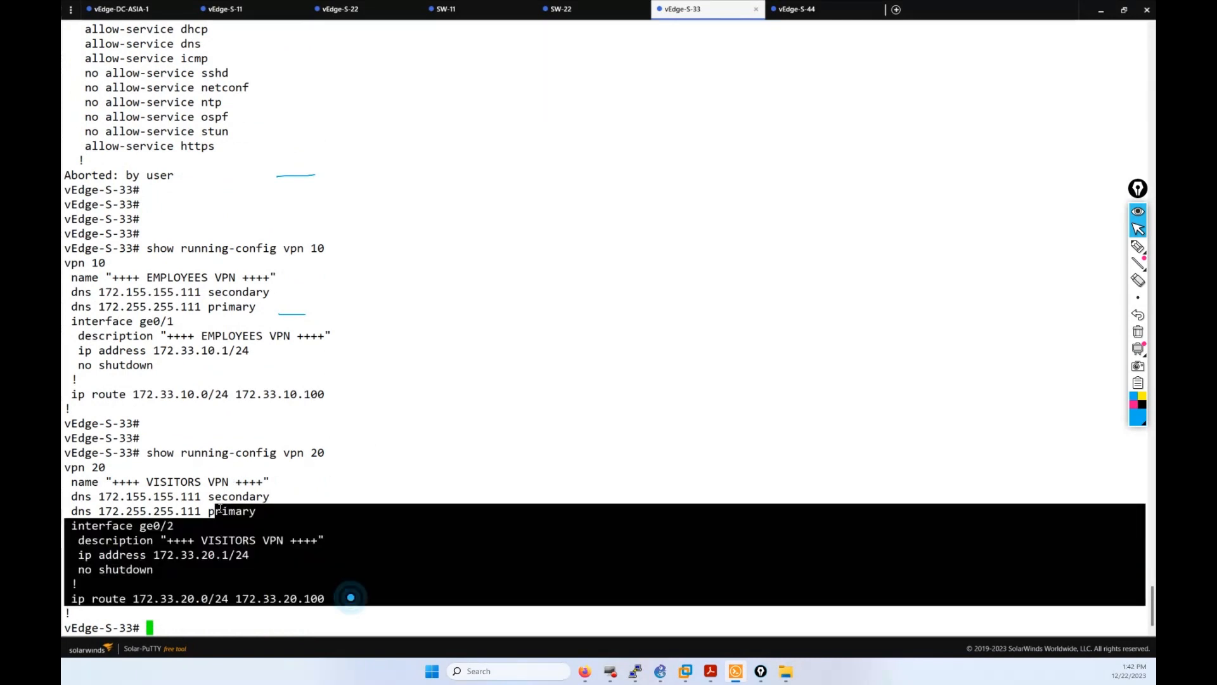
click(440, 516)
key(Return)
key(Return)
key(Return)
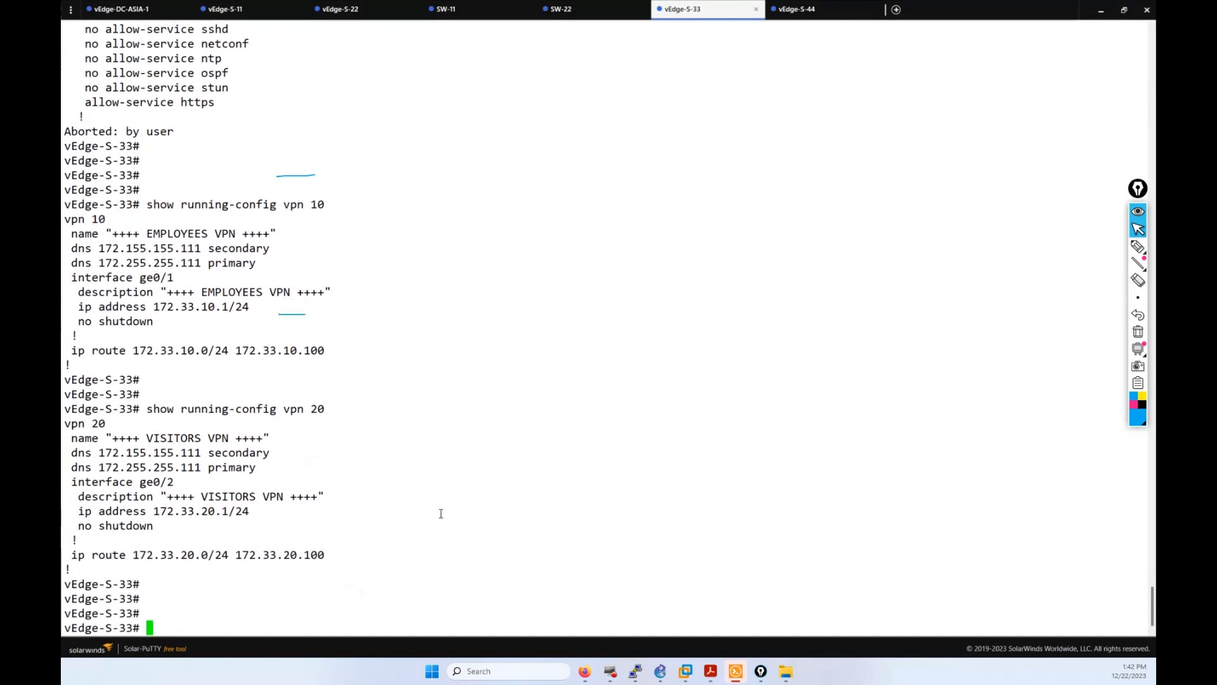
Step: Clear the leftover blue annotations and highlight the route table from the earlier show ip routes output
scroll(399, 377, up, 7)
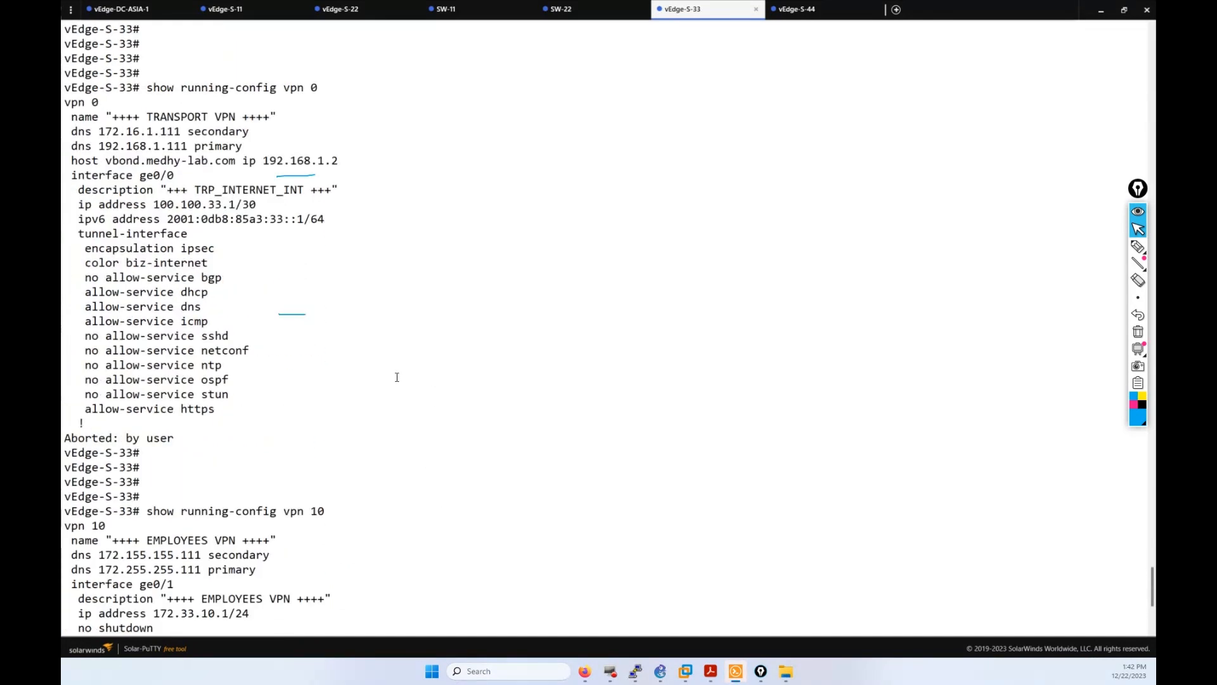
scroll(397, 377, up, 14)
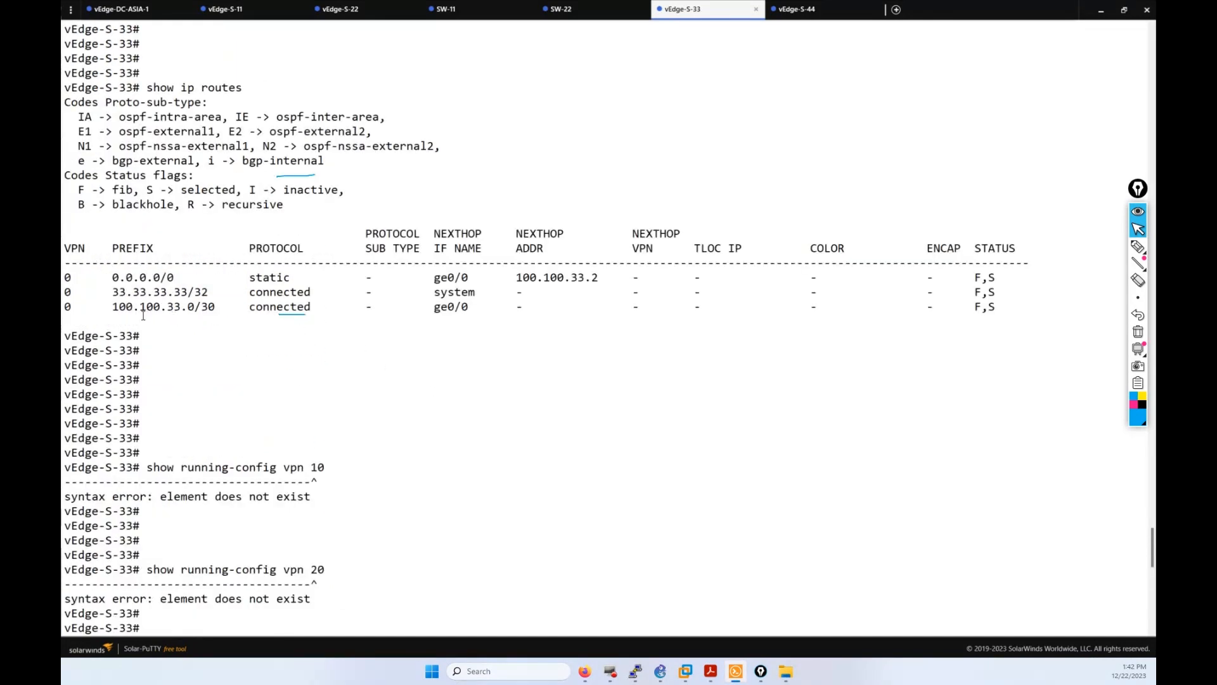
click(1138, 331)
drag(183, 336, 65, 252)
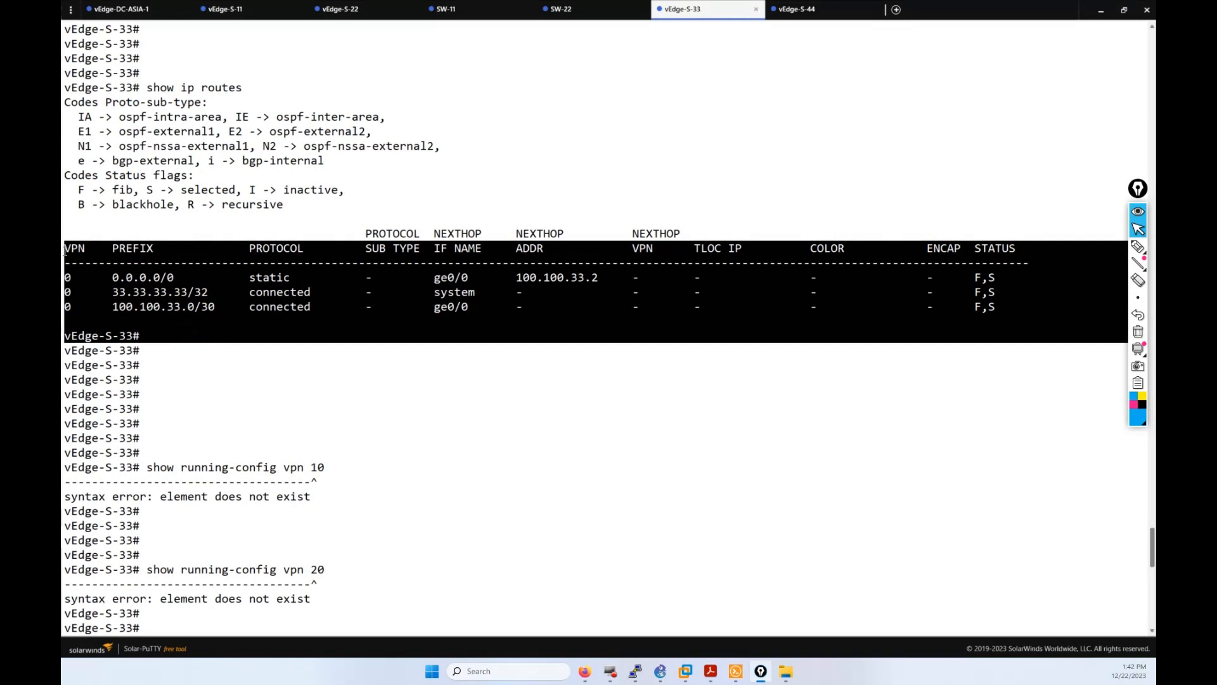
Step: Run show ip routes on vEdge-S-33 and page through the route table to its end
key(Return)
key(Return)
key(Return)
key(Return)
key(Return)
key(Return)
key(Return)
key(Return)
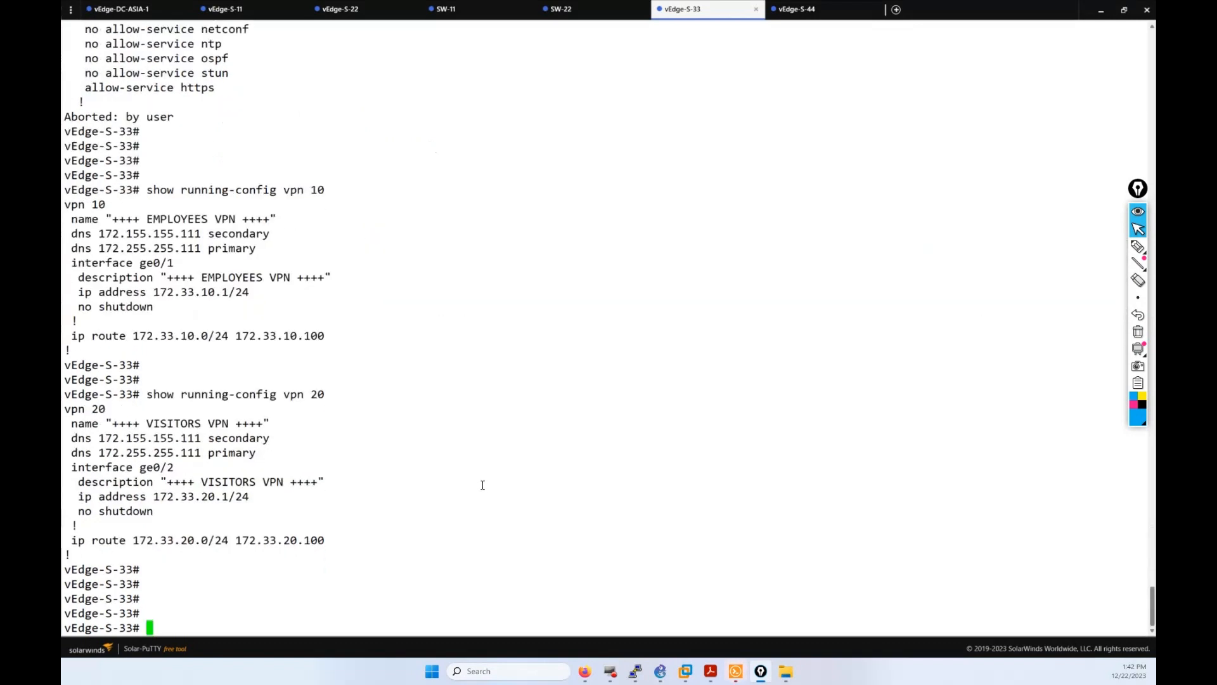
key(Return)
key(Return)
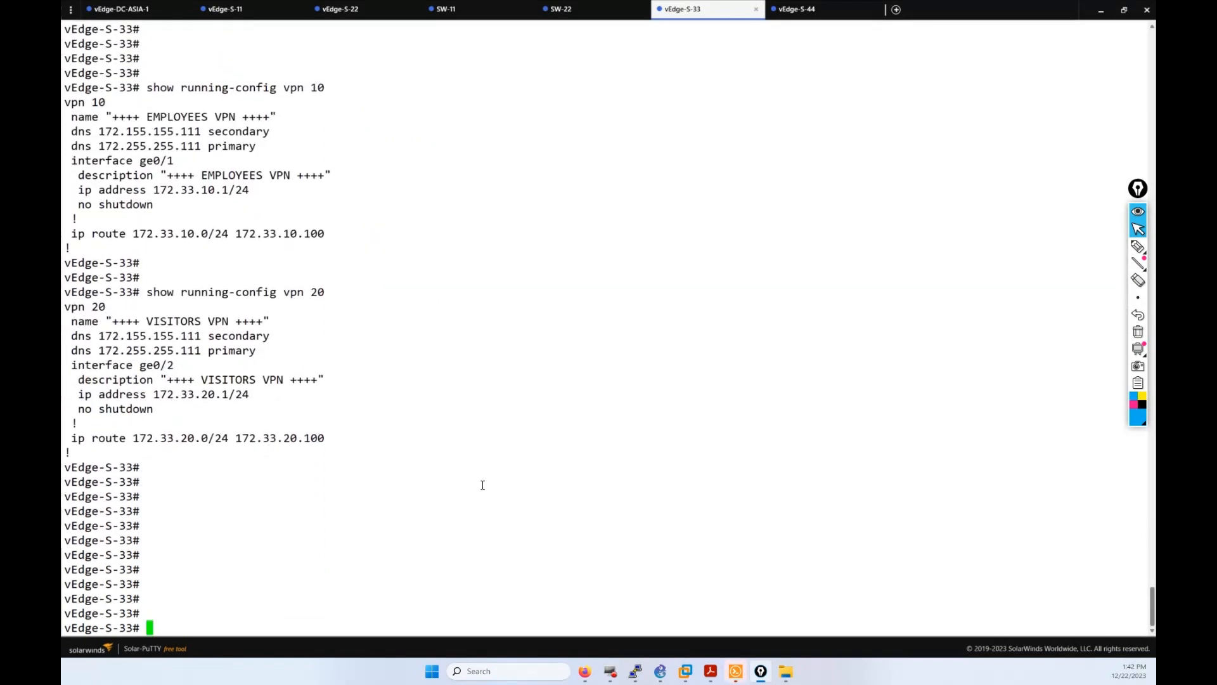
text(show ip routes)
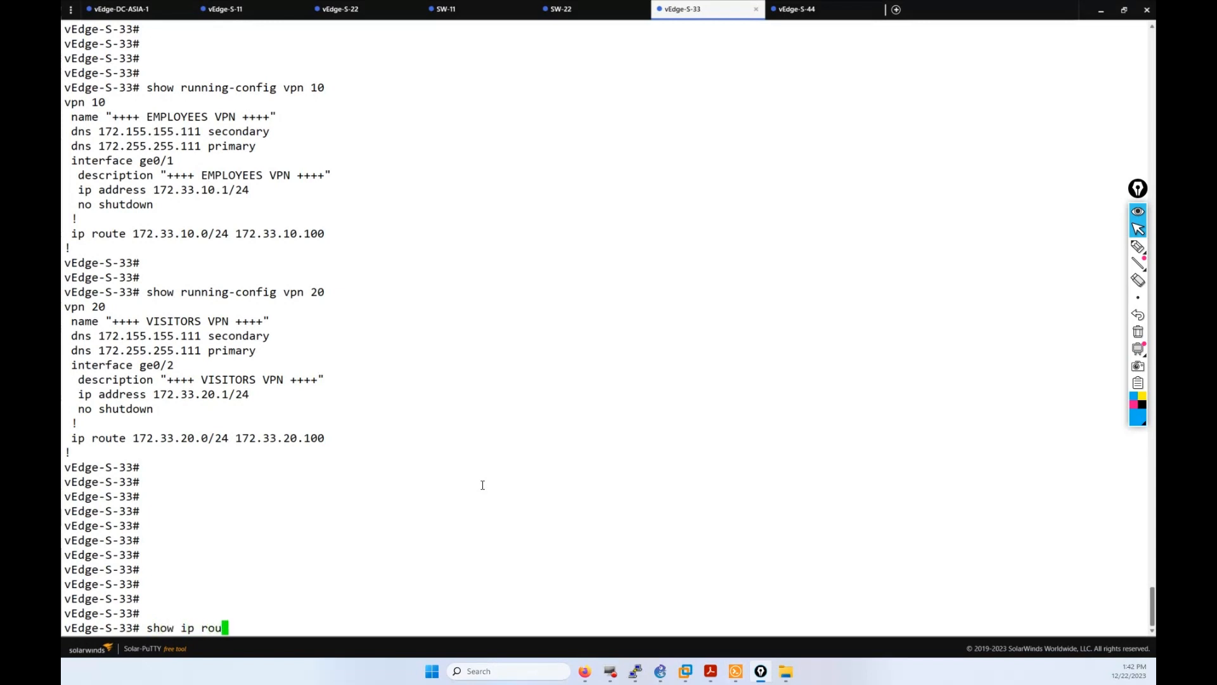
key(Return)
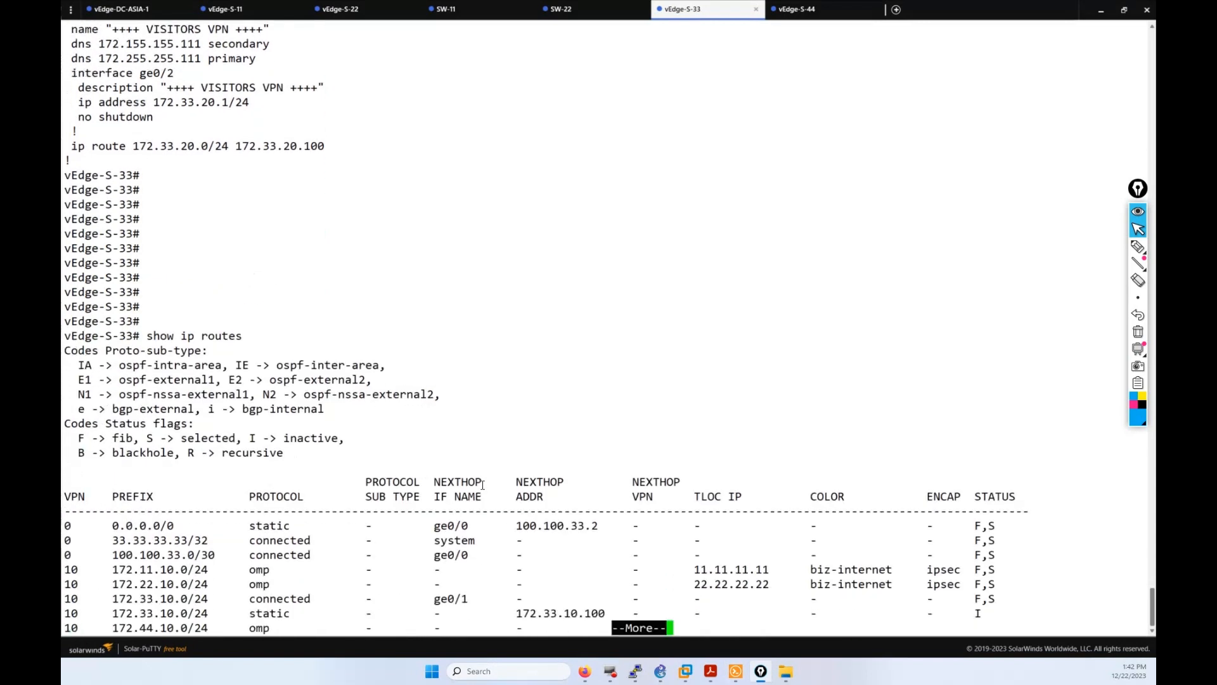
key(Return)
key(Return)
key(Return)
key(Return)
key(Return)
key(Return)
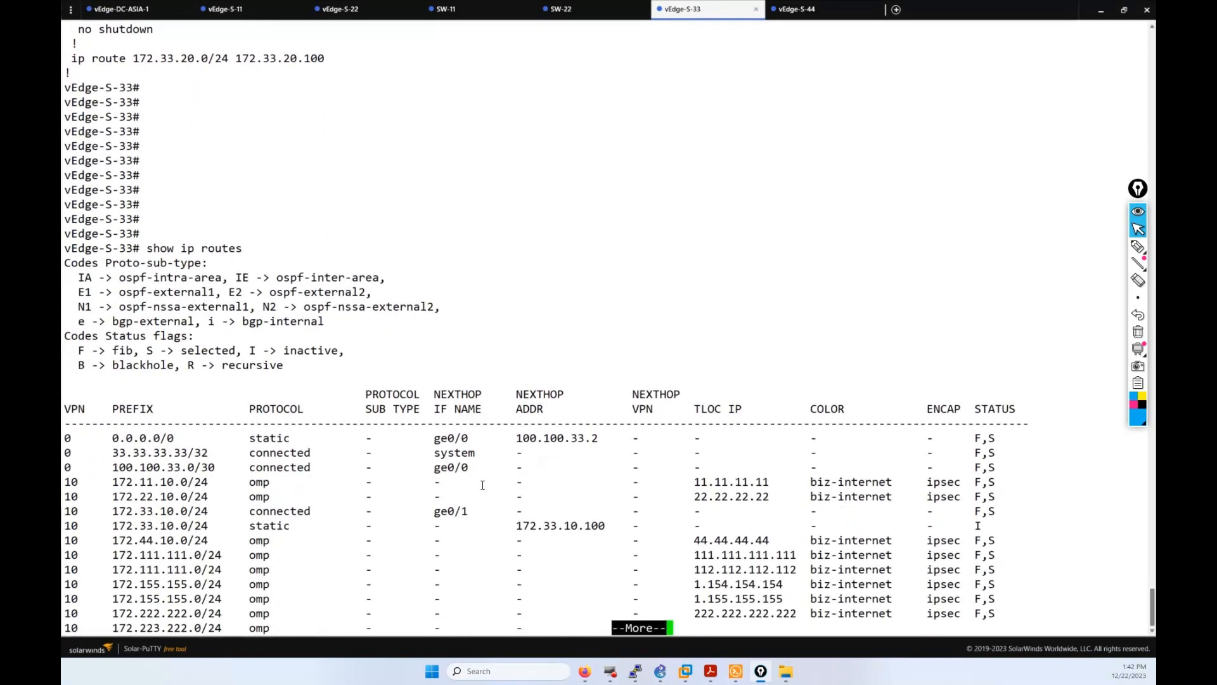
key(Return)
key(Return)
key(Return)
key(Return)
key(Return)
key(Return)
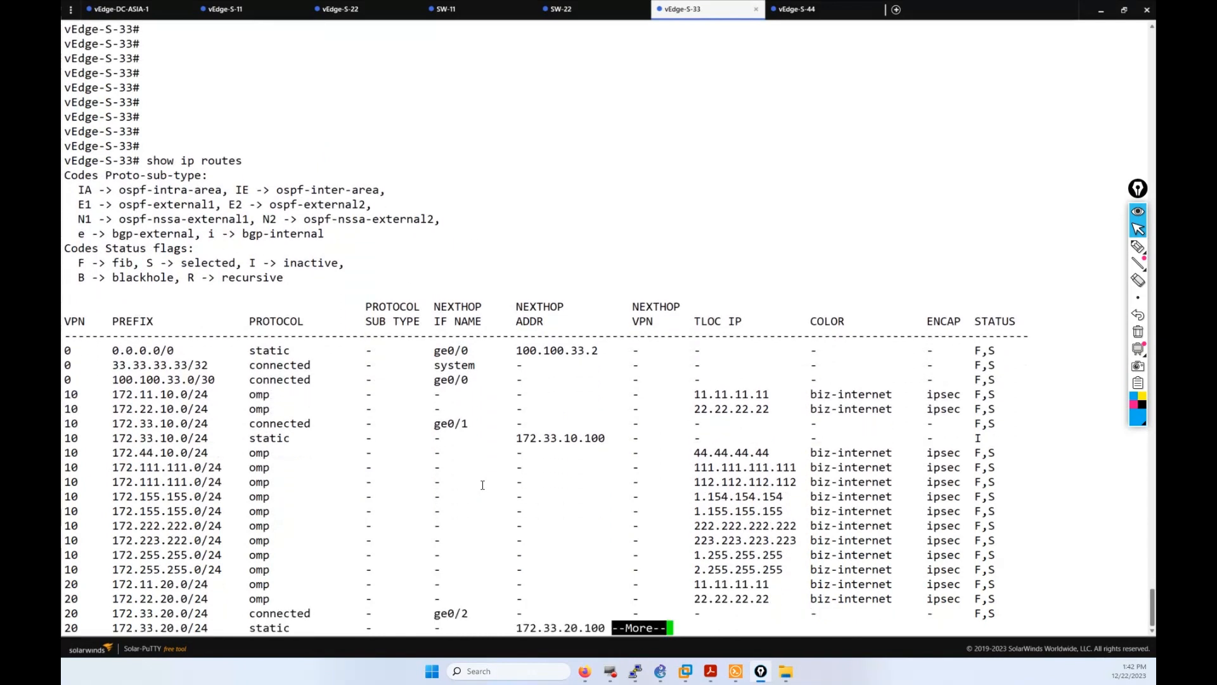
key(Return)
key(Return)
key(Return)
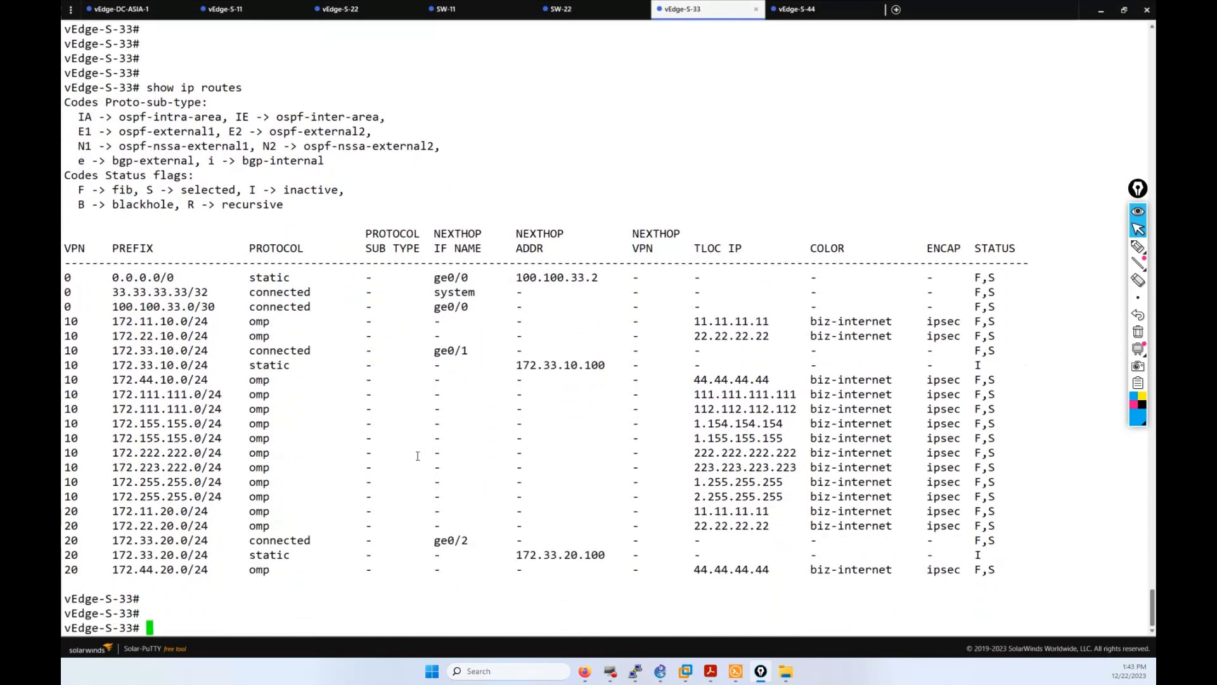
Step: Highlight the VPN 10 rows and the VPN 20 rows in the route table, and clear the selection
drag(274, 495, 71, 322)
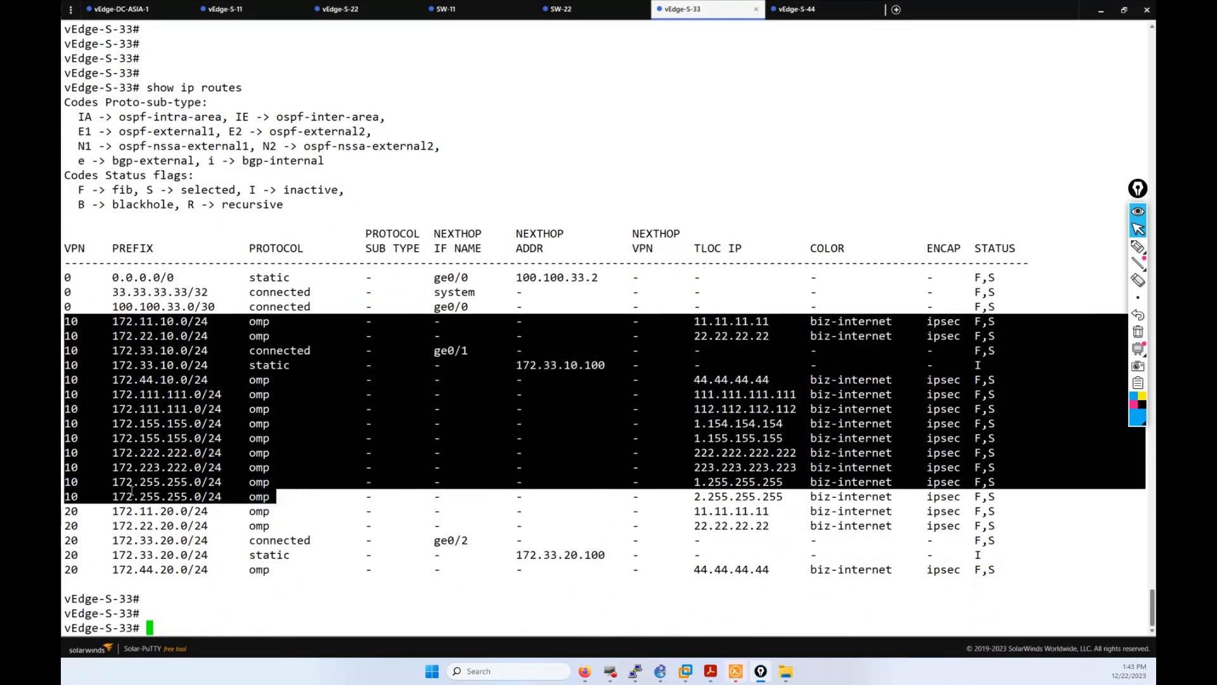
drag(283, 576, 66, 514)
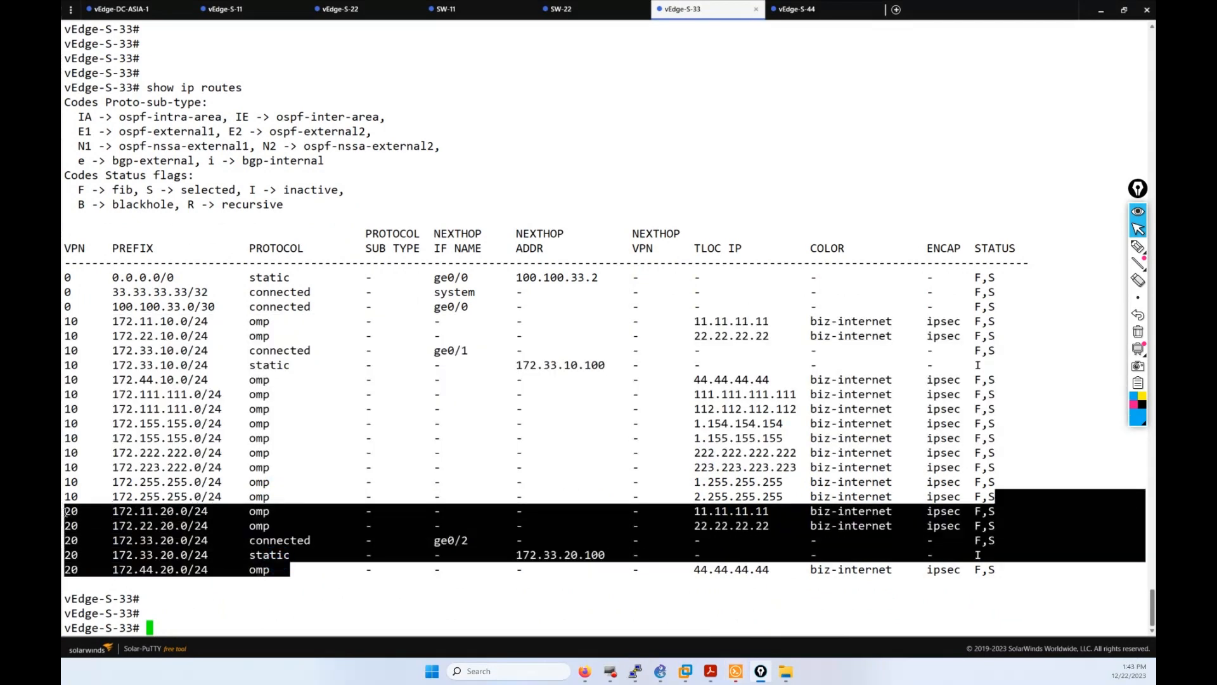
click(65, 513)
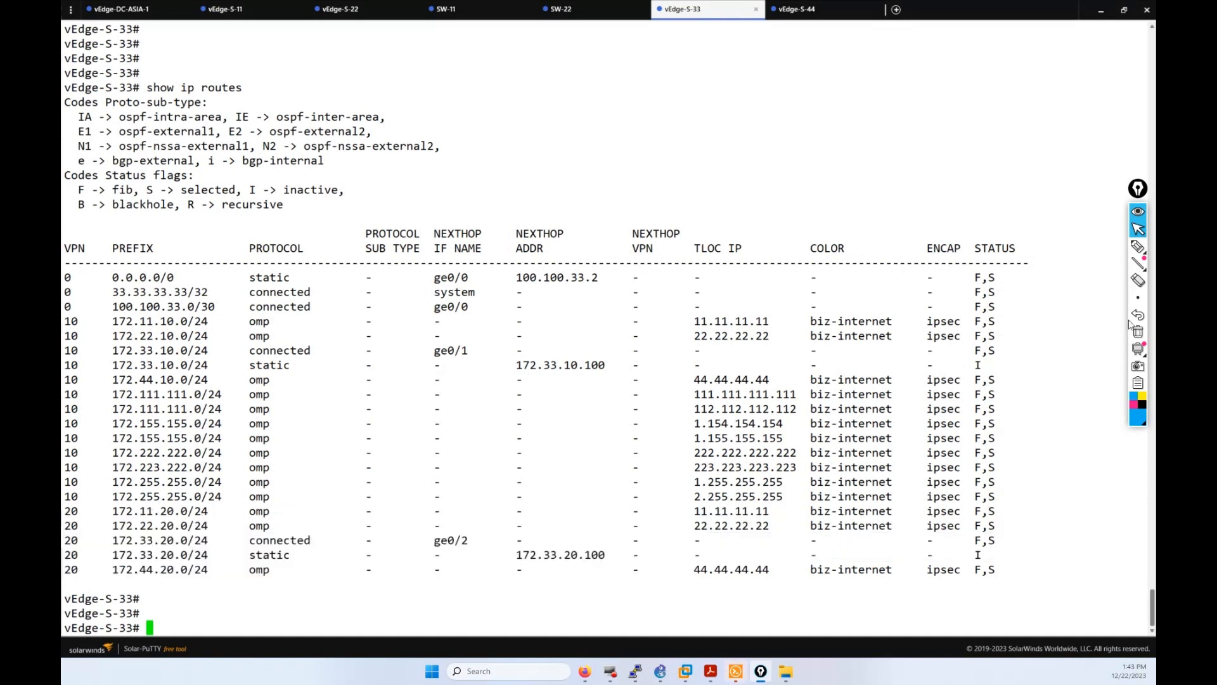
Step: Mark the VPN 20 prefixes and the 172.155.155.0/24 rows in blue pen, clear the annotations and return to the normal pointer
mouse_move(1136, 252)
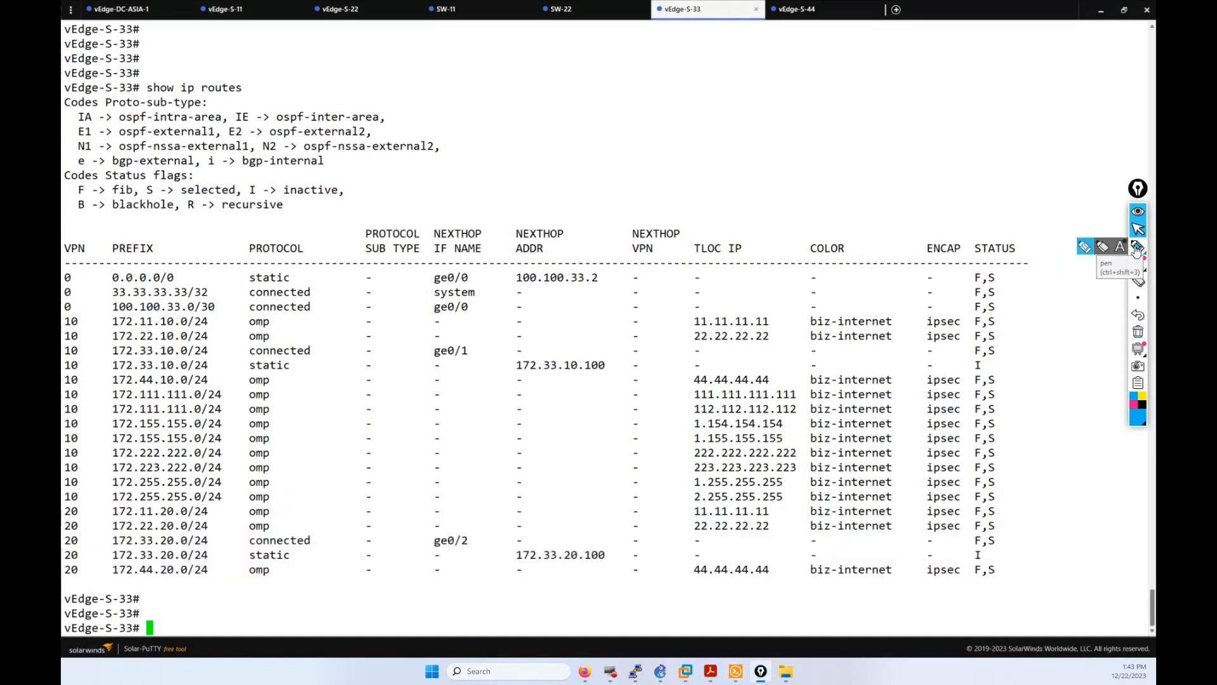
click(1136, 248)
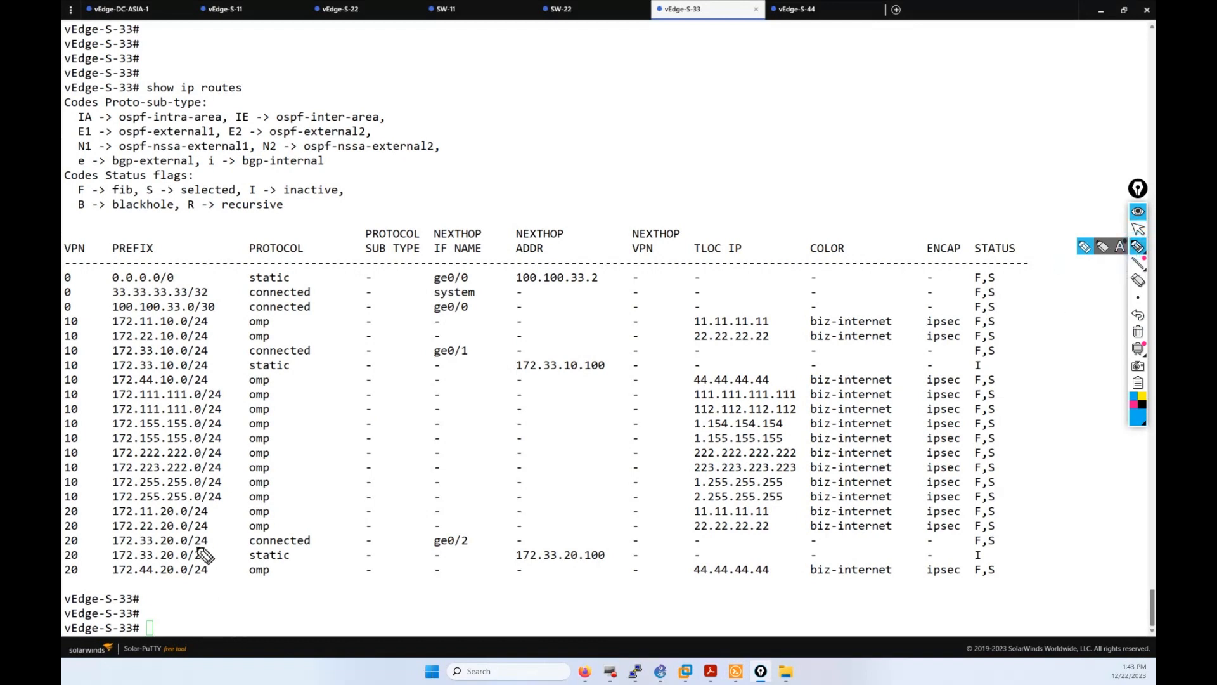
mouse_move(110, 536)
mouse_down()
mouse_move(109, 559)
mouse_move(106, 516)
mouse_up()
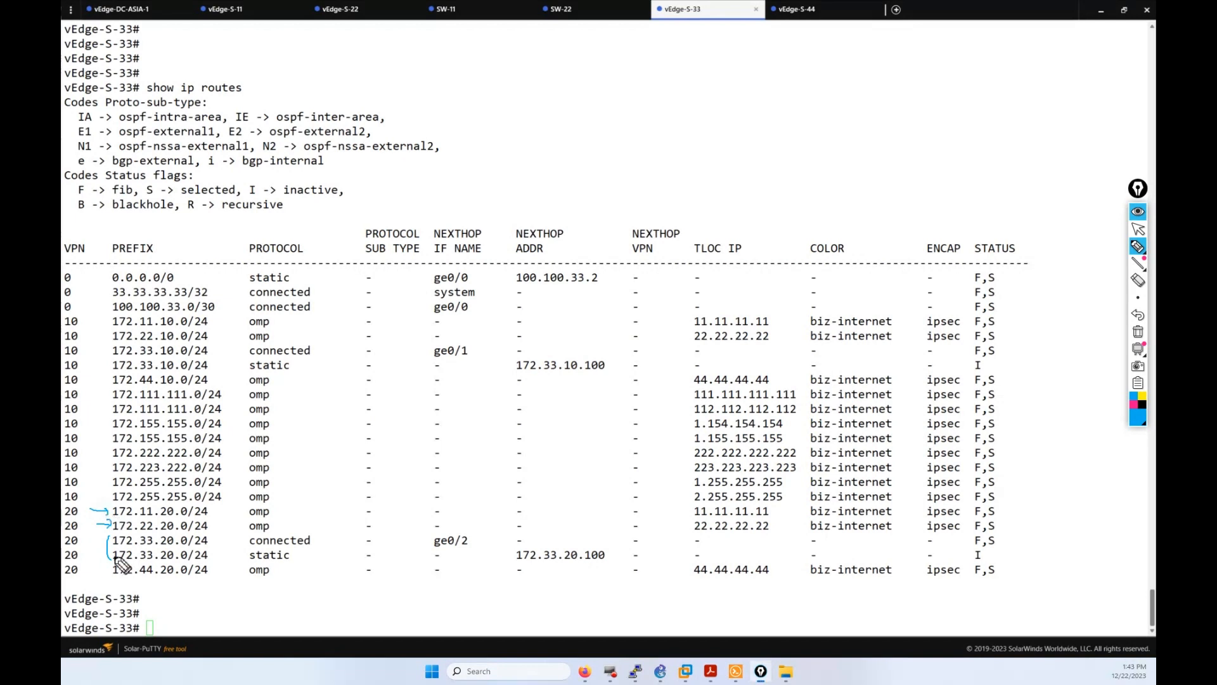
drag(93, 569, 110, 566)
drag(106, 419, 112, 437)
click(1139, 332)
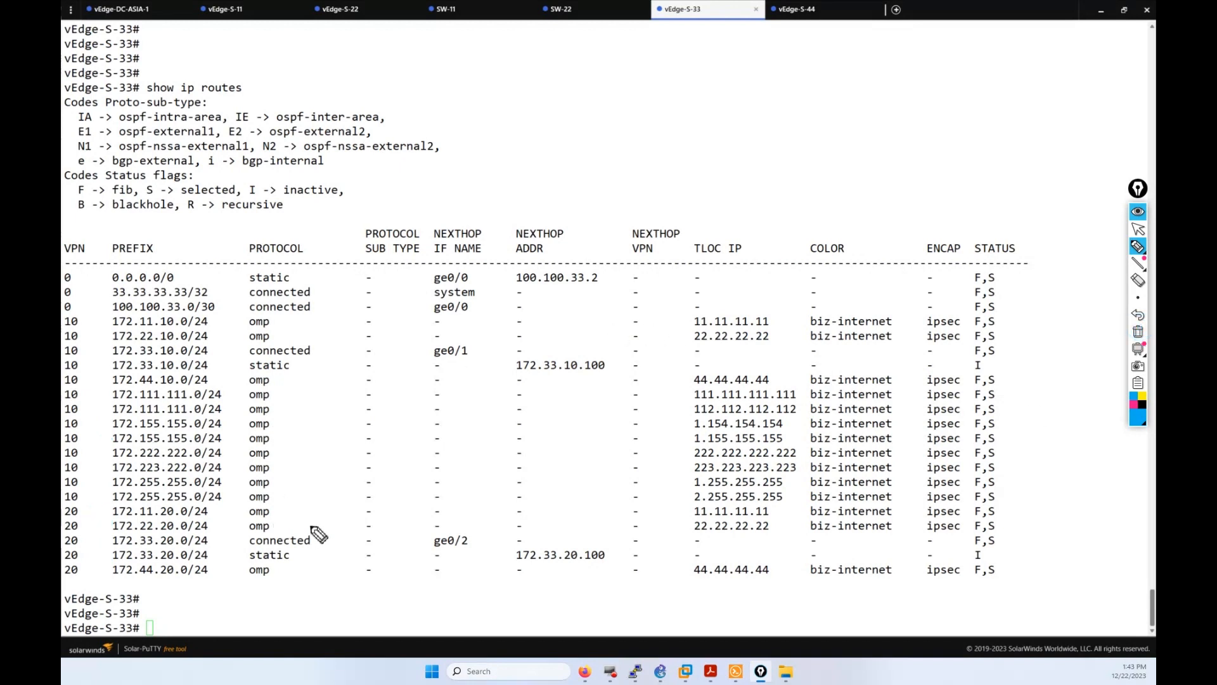
click(1138, 229)
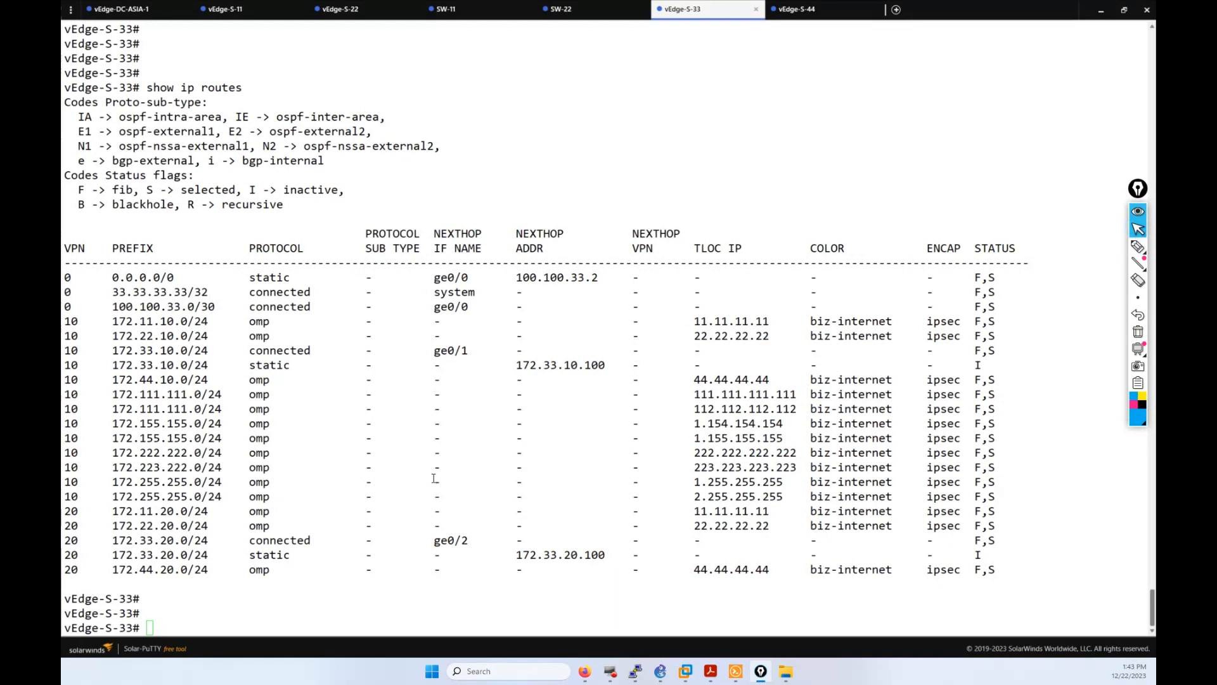
Step: Ping 172.11.20.1 from vEdge-S-33 without specifying a VPN, and stop the ping
click(398, 531)
text(ping 172.)
mouse_move(153, 515)
mouse_down()
mouse_move(141, 512)
mouse_move(180, 512)
mouse_move(163, 512)
mouse_up()
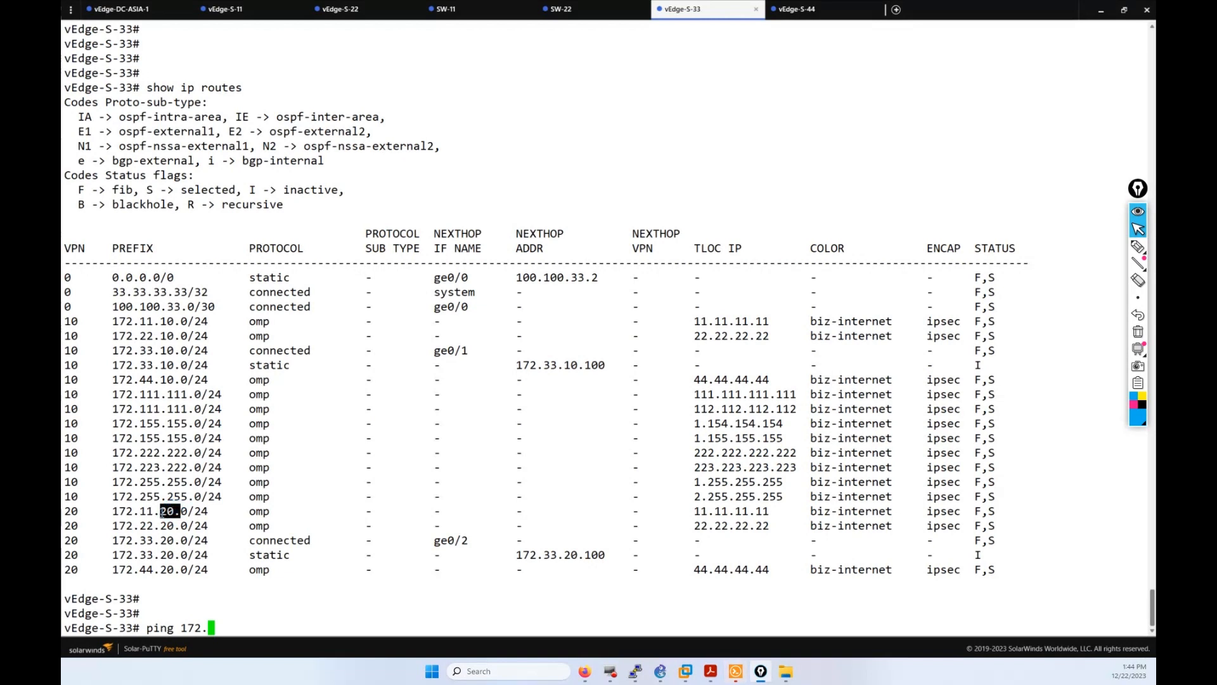
click(204, 497)
text(ping 172.11.20.1)
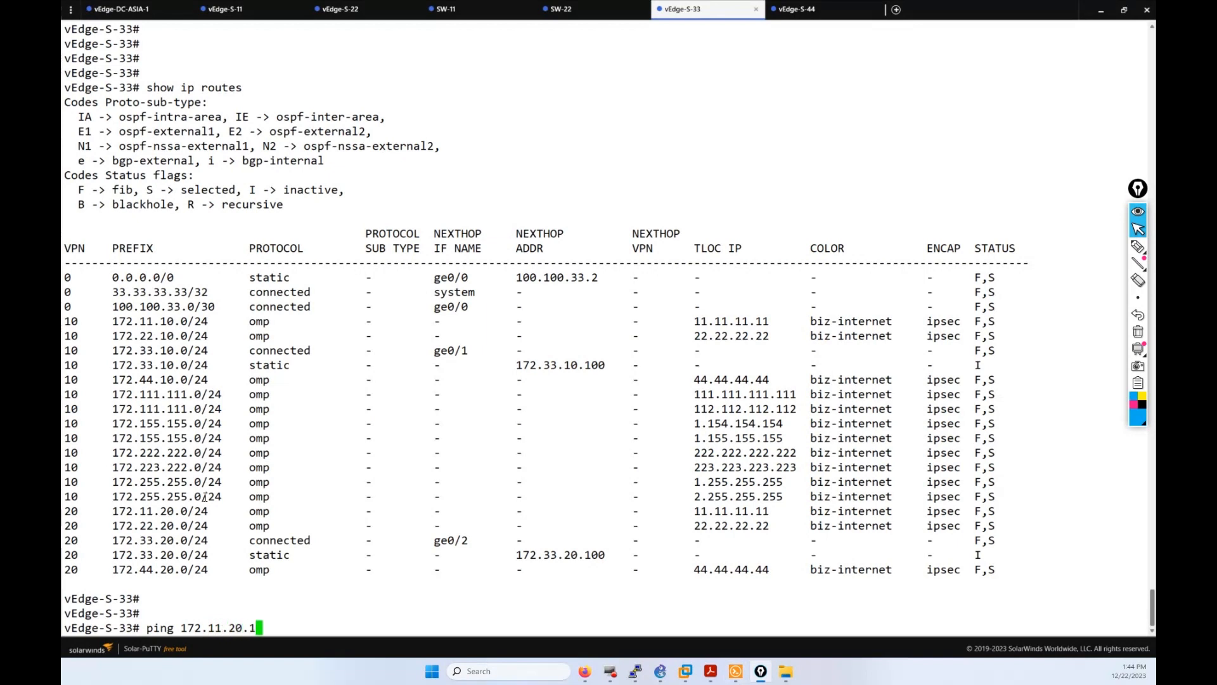
key(Return)
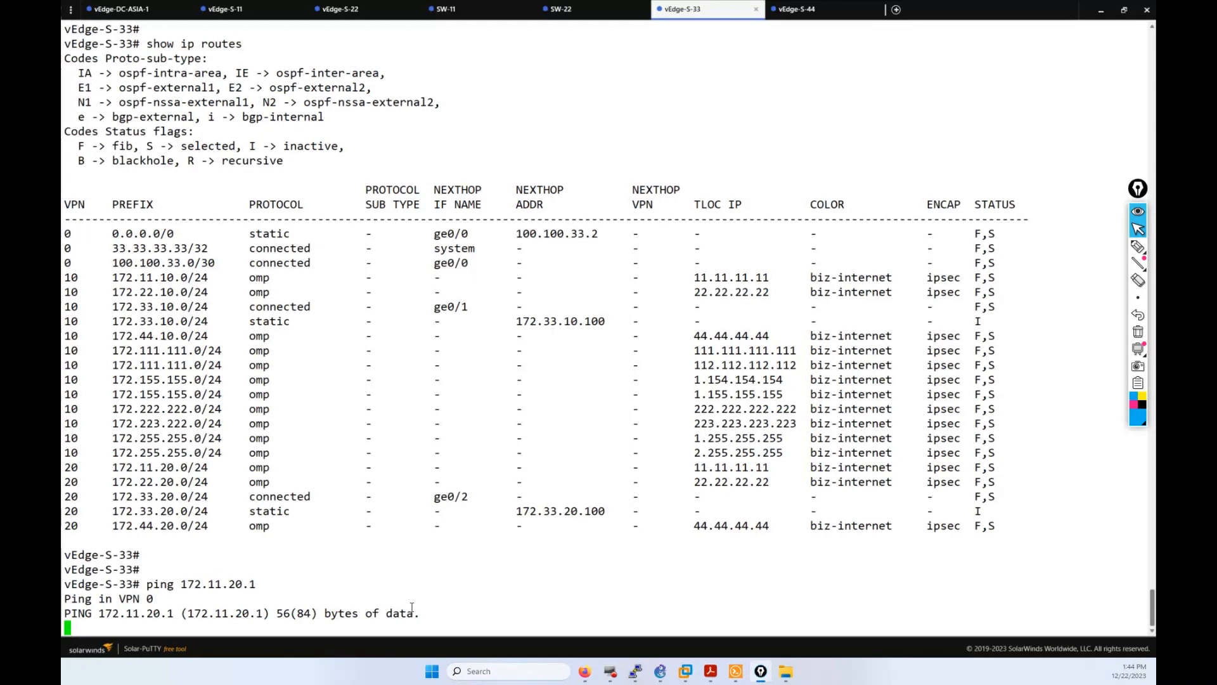
key(ctrl+c)
key(Return)
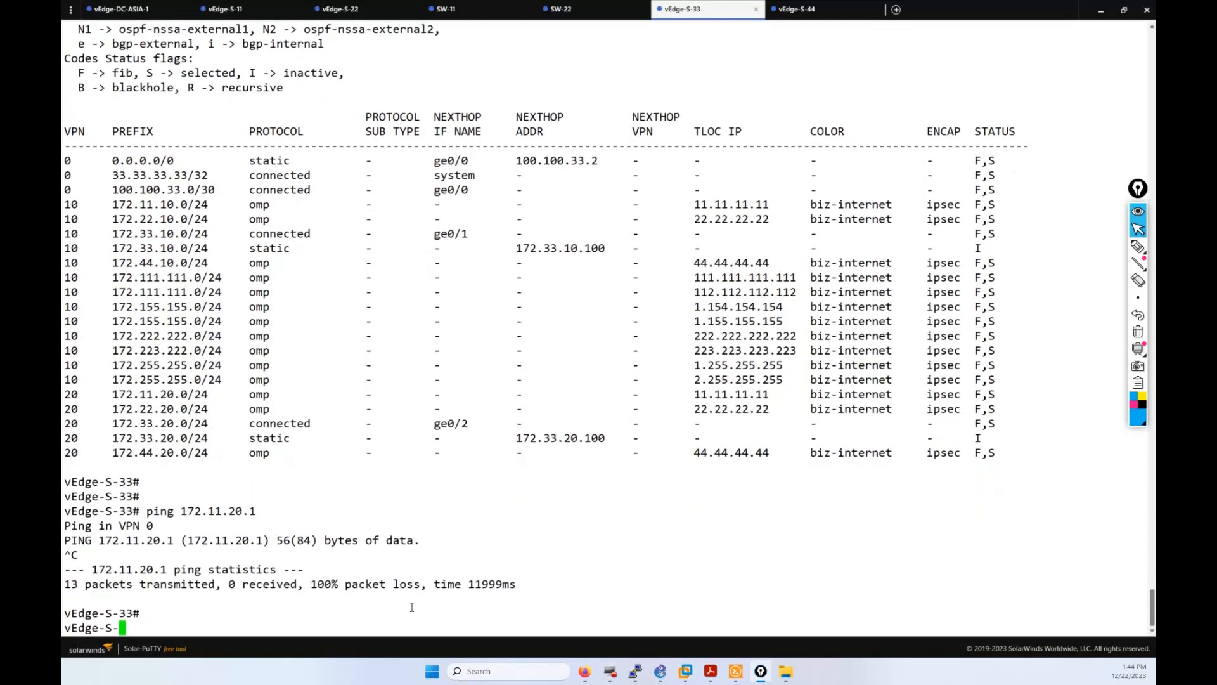
Step: Ping 172.11.20.1 from vEdge-S-33 in VPN 20, and stop the ping
key(Return)
key(Return)
key(Up)
text(v)
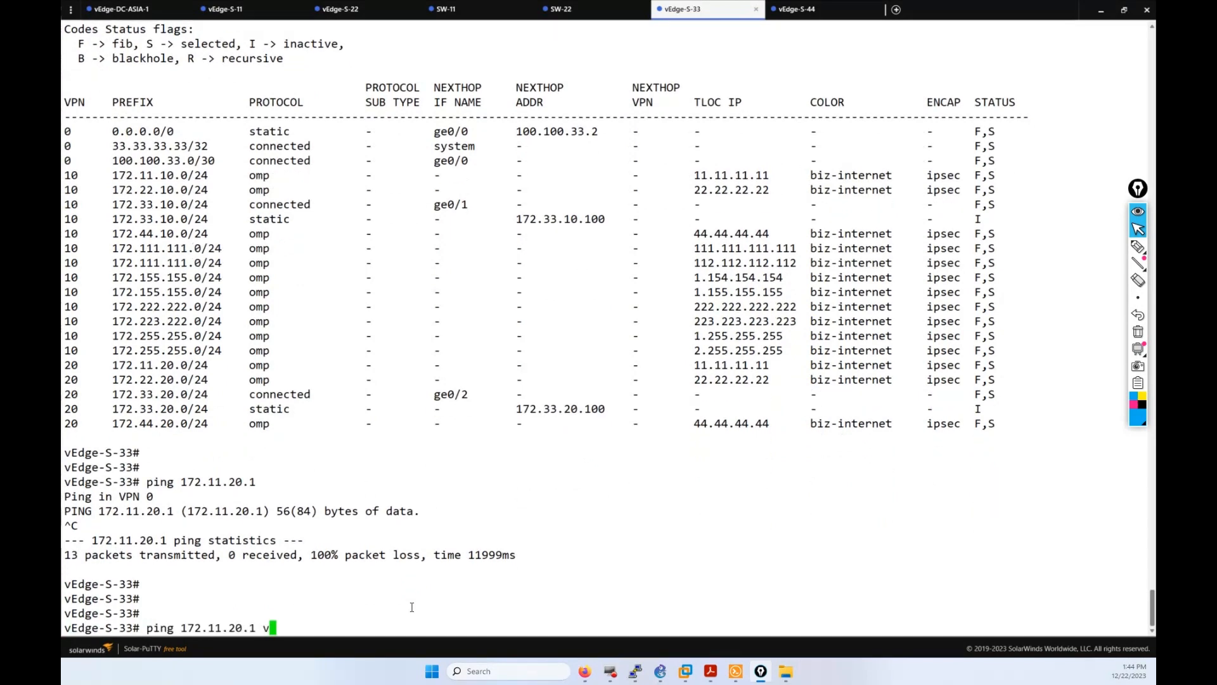
text(pn 20)
key(Return)
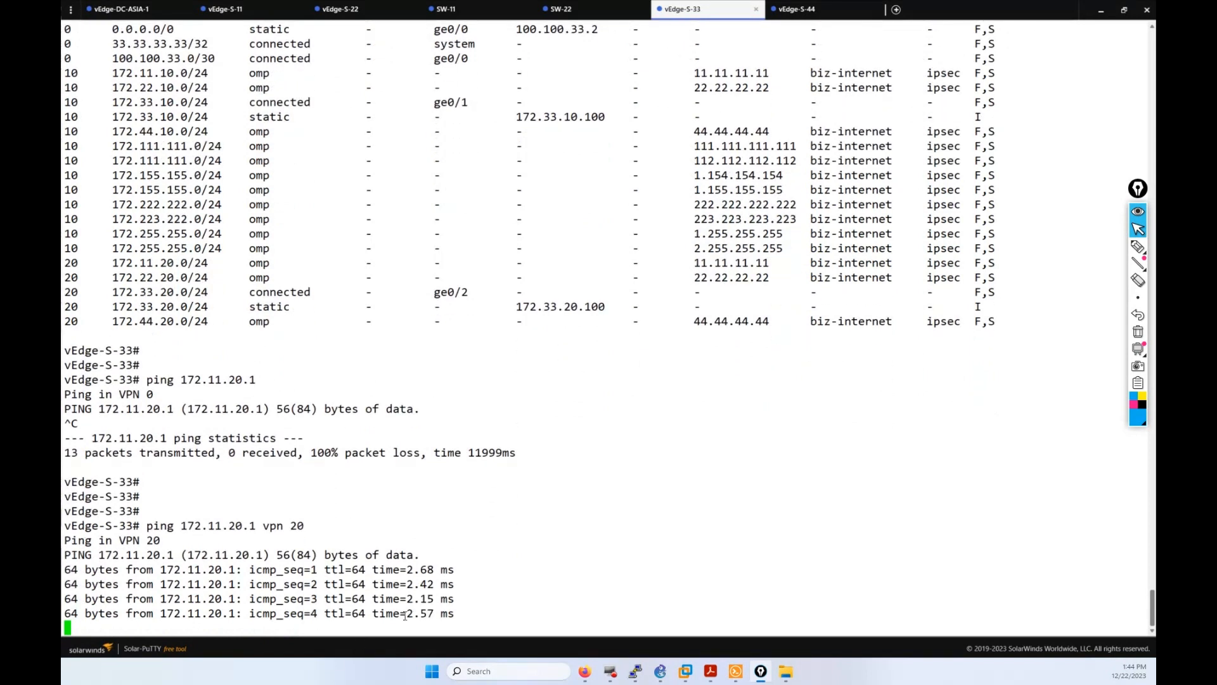
key(ctrl+c)
key(Return)
key(Return)
key(Return)
Step: Repeat the ping to 172.11.20.1 in VPN 10 instead, and stop it
key(Up)
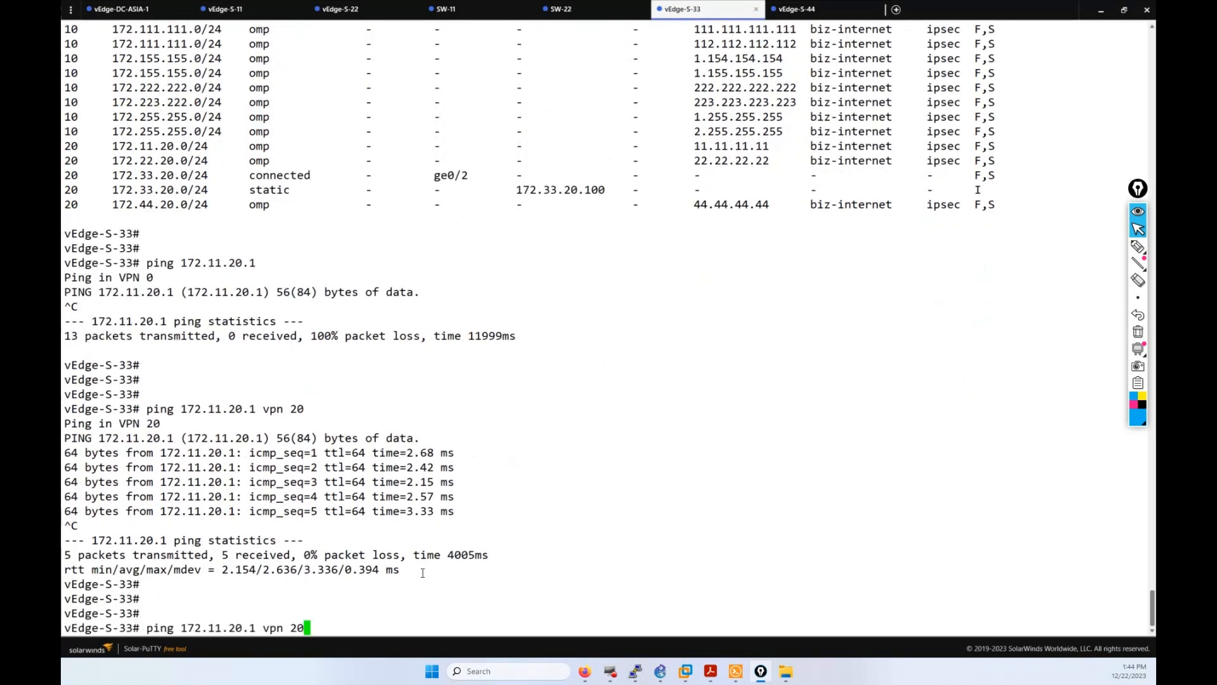
key(BackSpace)
key(BackSpace)
text(10)
key(Return)
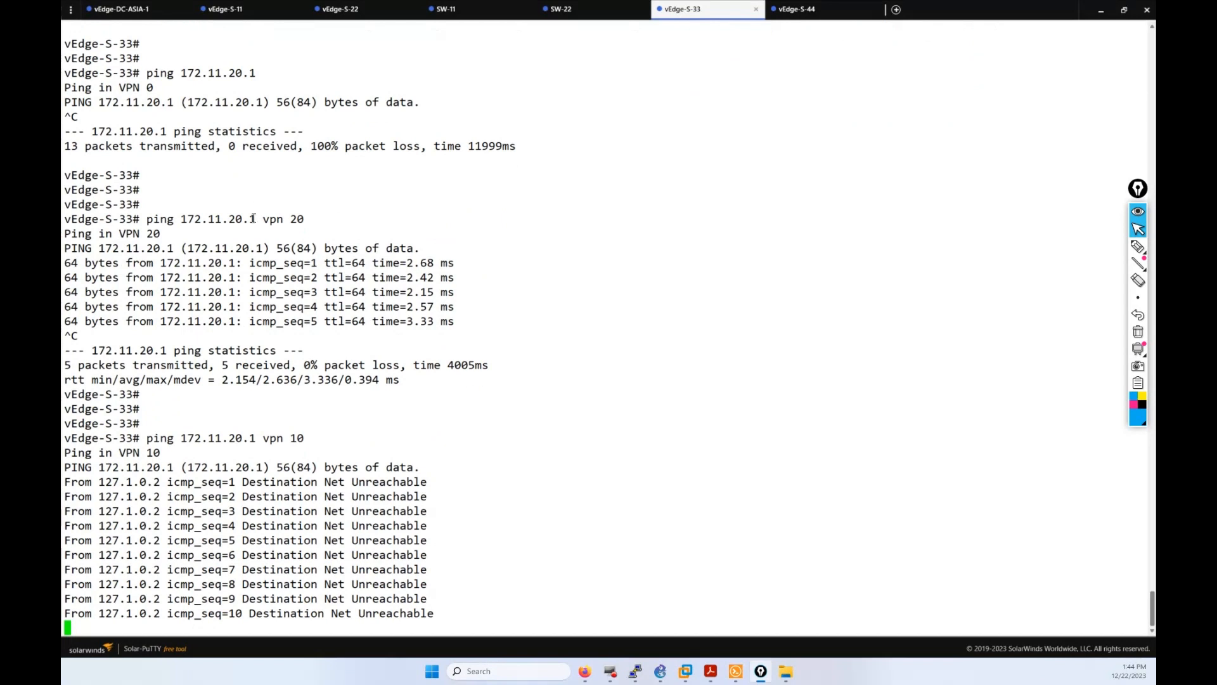
click(254, 219)
click(299, 206)
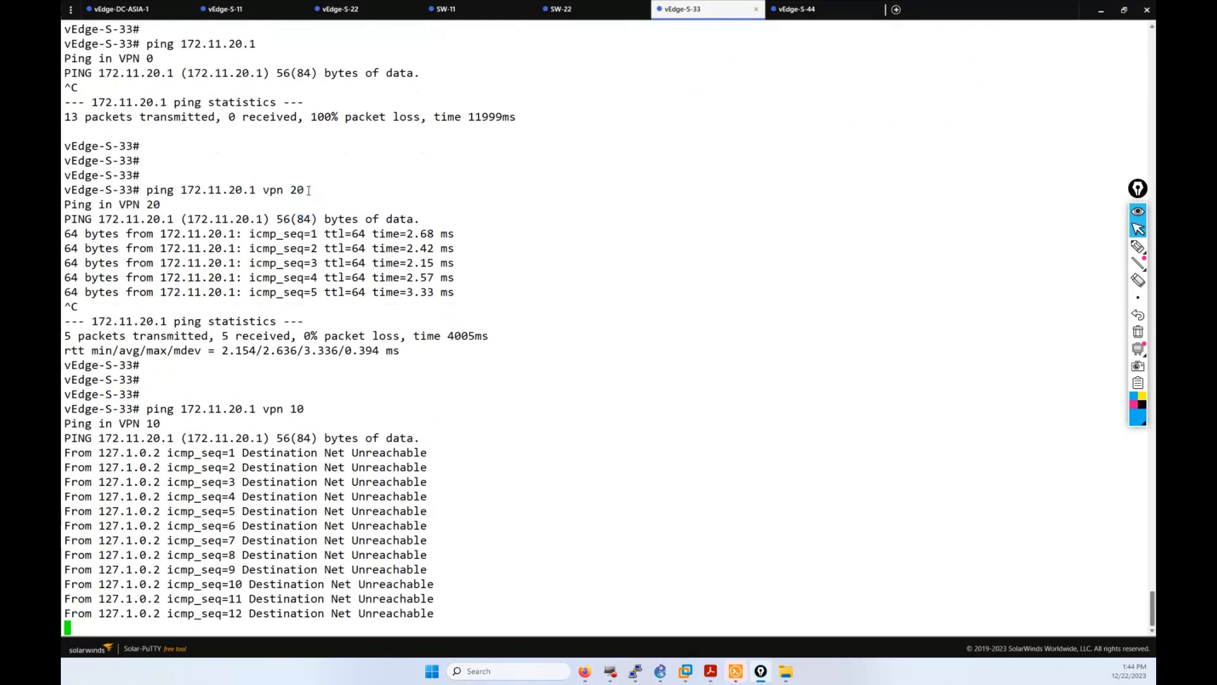
key(ctrl+c)
key(Return)
key(Return)
key(Return)
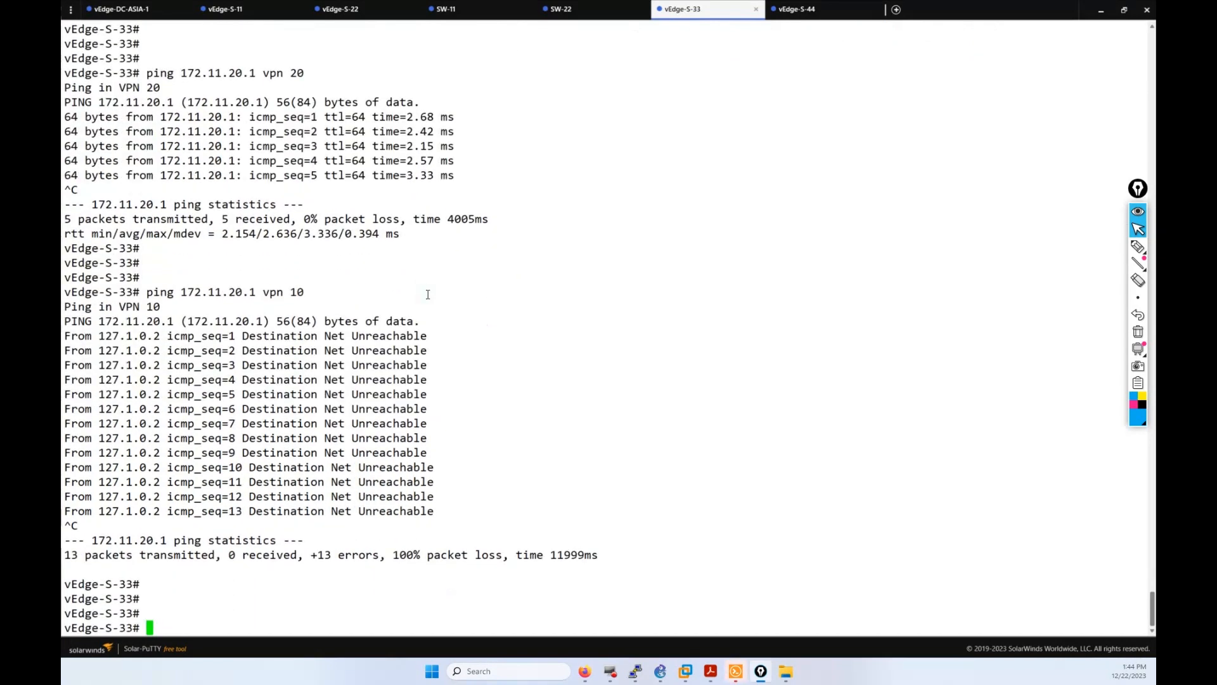
Step: Copy the VPN 10 prefix address 172.22.10.0 from the route table and paste it at the vEdge-S-33 prompt
scroll(421, 293, up, 14)
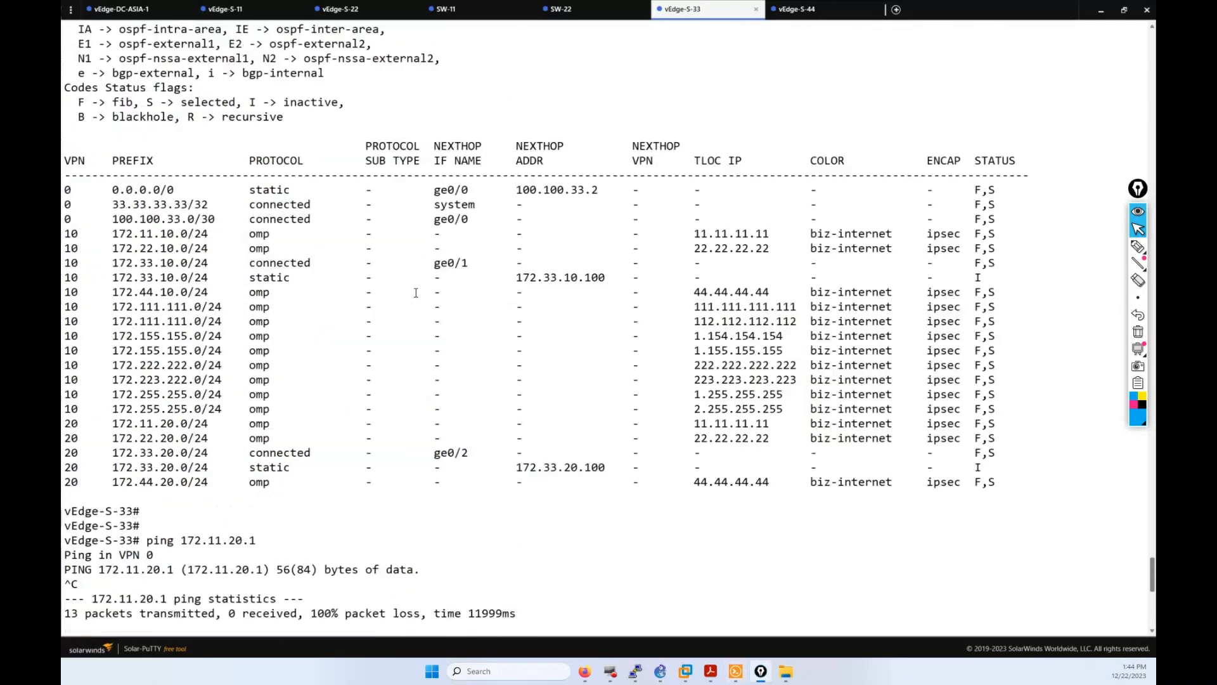
drag(173, 250, 113, 248)
click(167, 249)
right_click(114, 249)
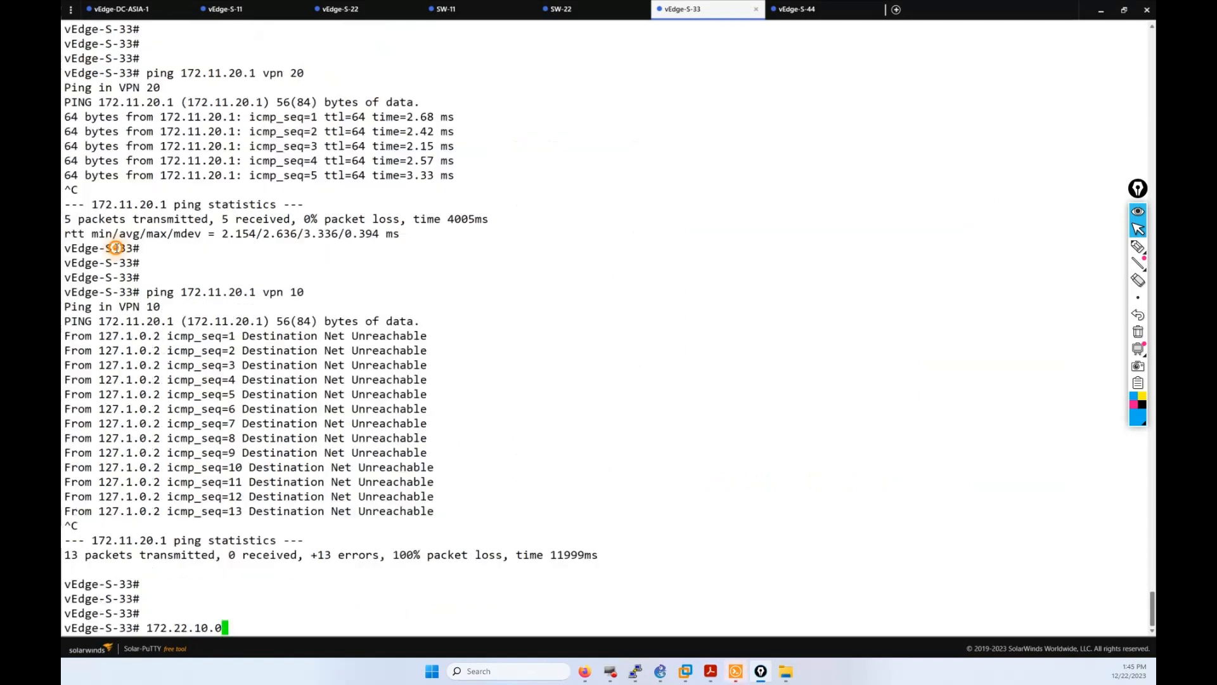
Step: Turn the pasted address into the command ping 172.22.10.1 vpn 10, run it, and stop the ping
key(Left)
key(Left)
key(Left)
key(Left)
key(Left)
key(Left)
key(Left)
key(Left)
key(Left)
key(Left)
key(Left)
text(ping)
key(Right)
key(Right)
key(Right)
key(Right)
key(Right)
key(Right)
key(Right)
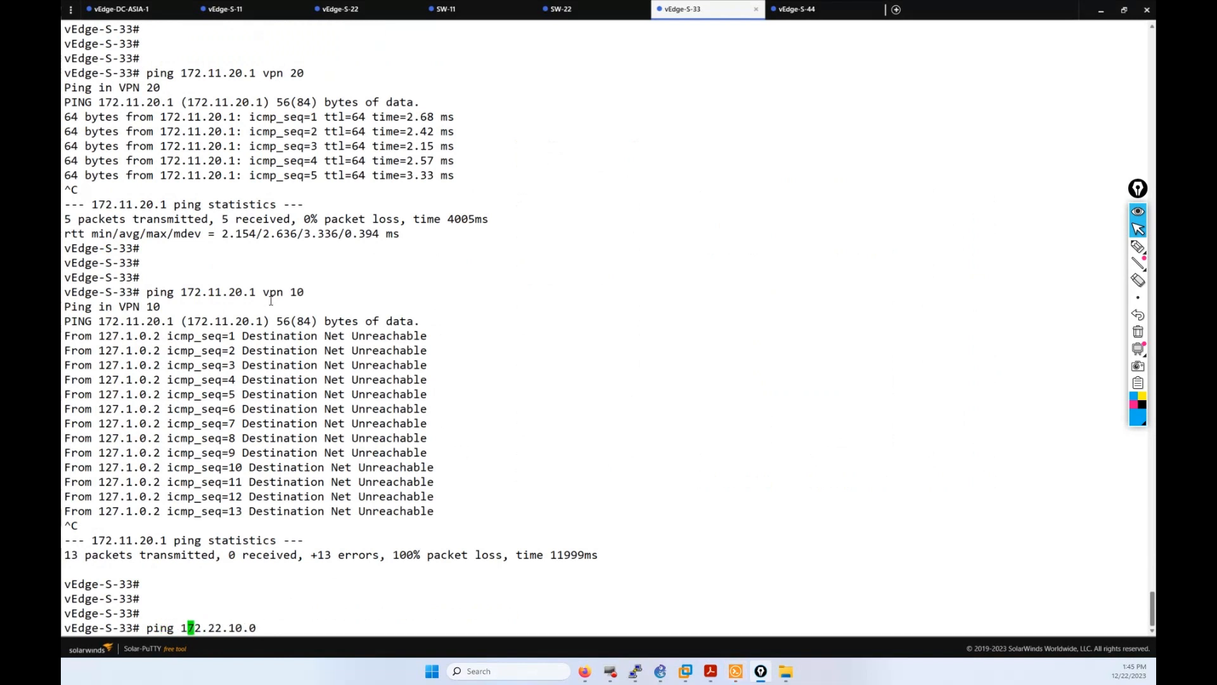
key(Right)
key(Right)
key(Right)
key(Delete)
text(1)
text(vpn 10)
key(Return)
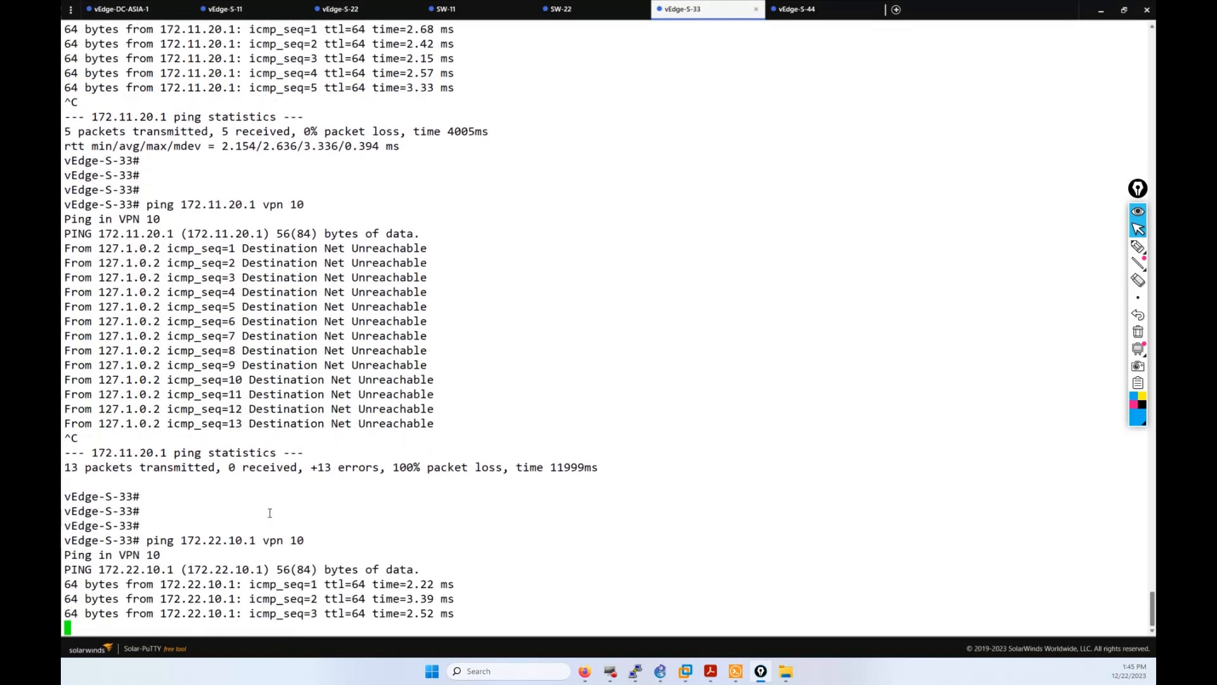
key(Return)
key(ctrl+c)
key(Return)
key(Return)
key(Return)
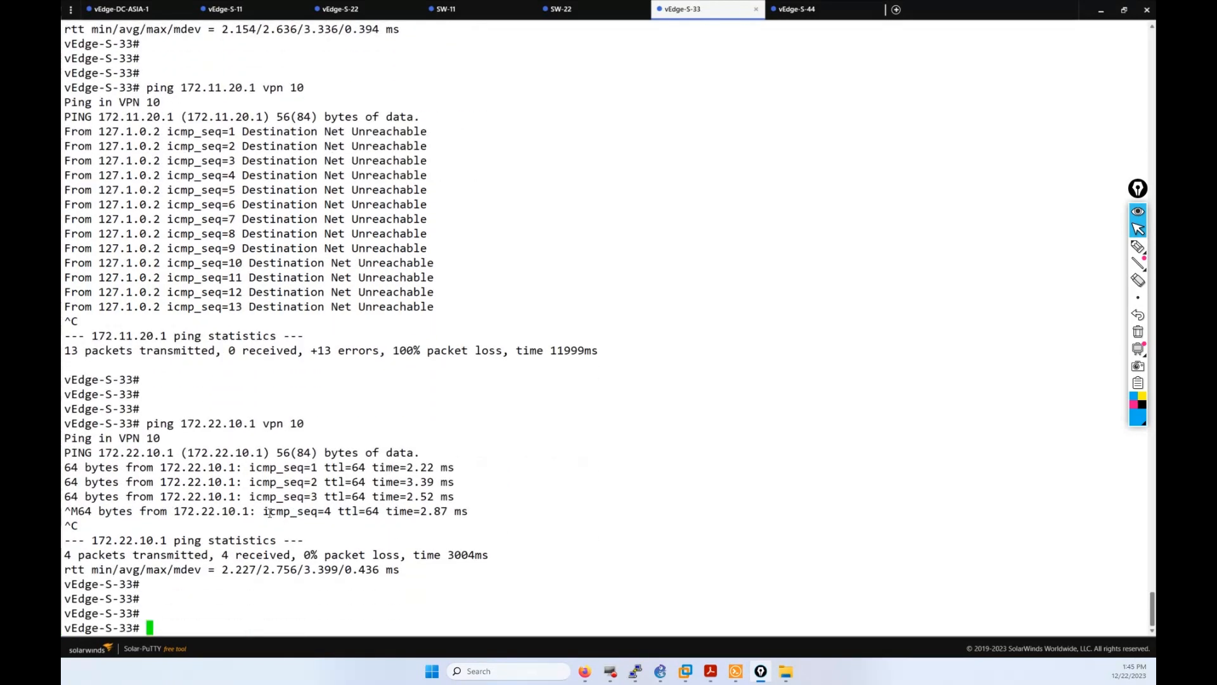
Step: Repeat the ping to 172.22.10.1 in VPN 20 instead, and stop it
key(Up)
key(BackSpace)
key(BackSpace)
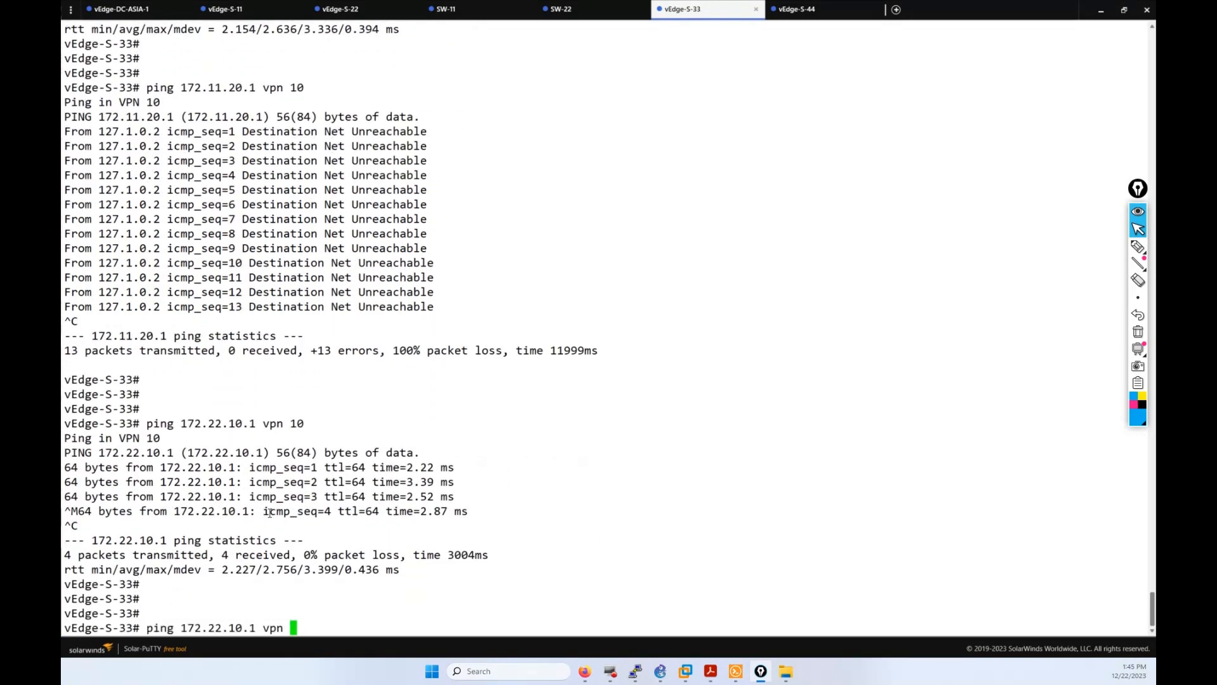
text(20)
key(Return)
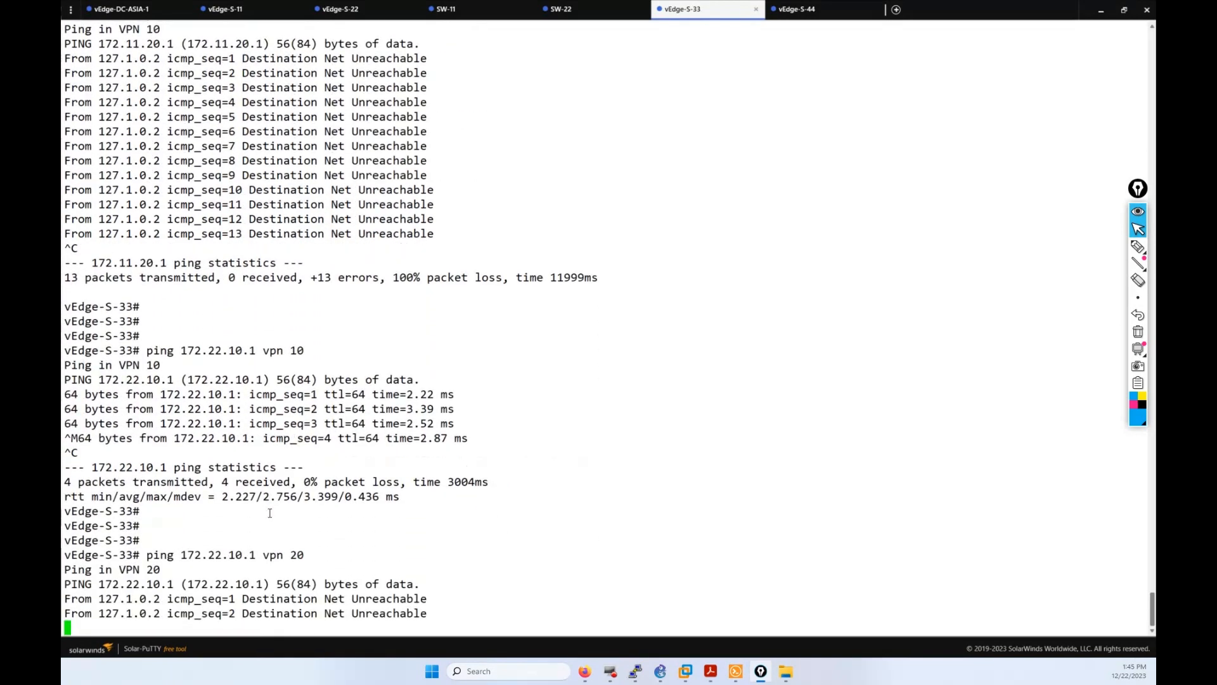
key(ctrl+c)
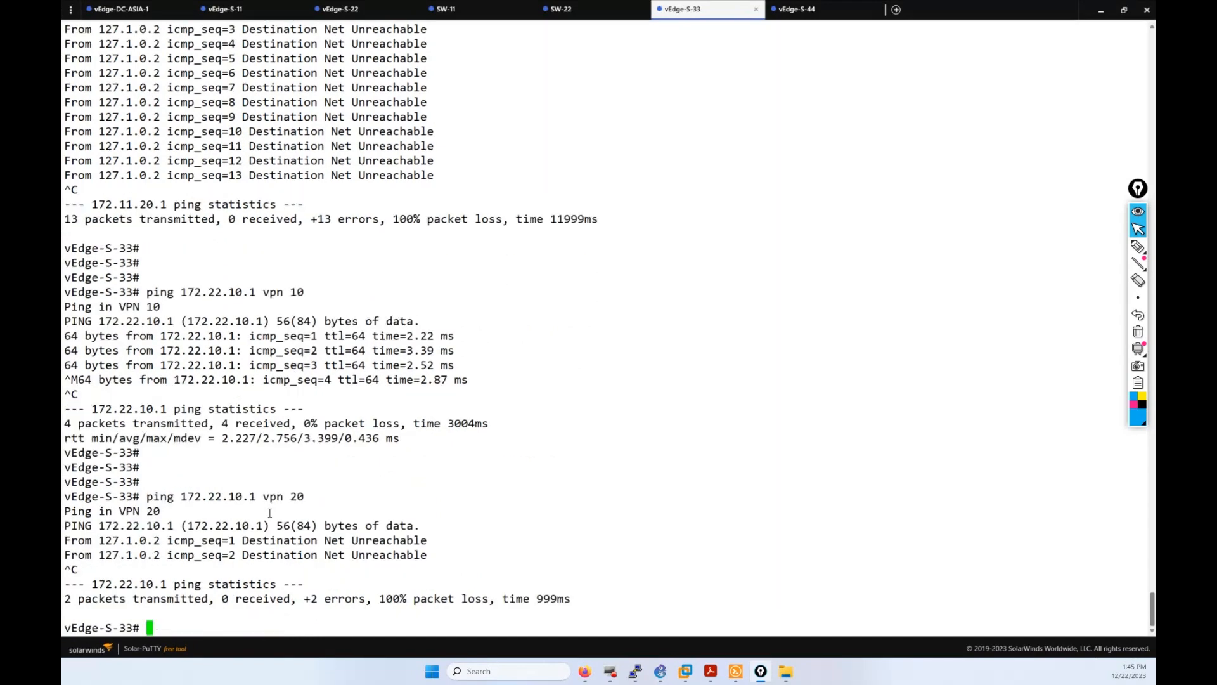